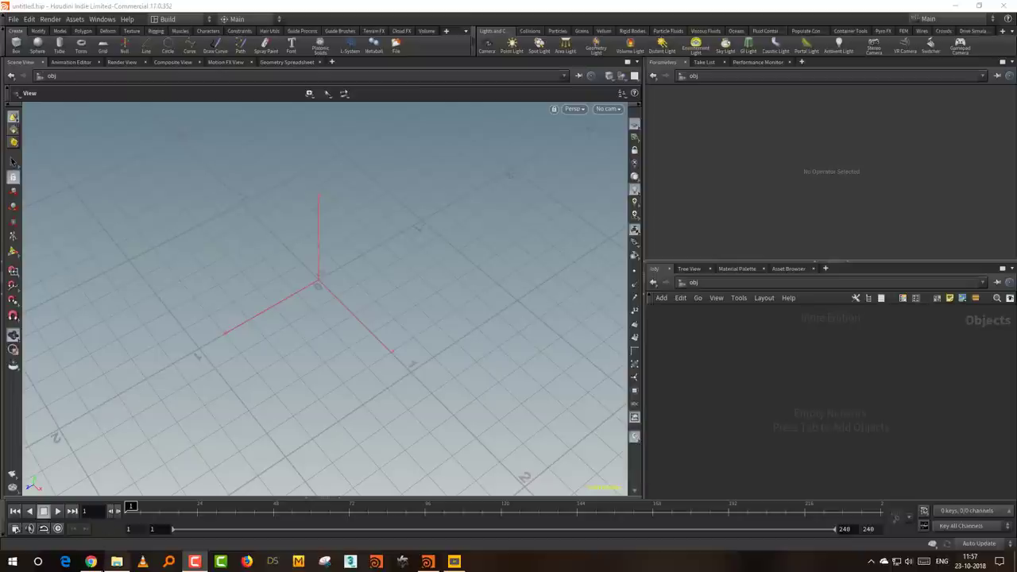
Step: Bring up the Yahoo Mail message about the two vellum experiment files and close the contact card
click(91, 562)
click(786, 335)
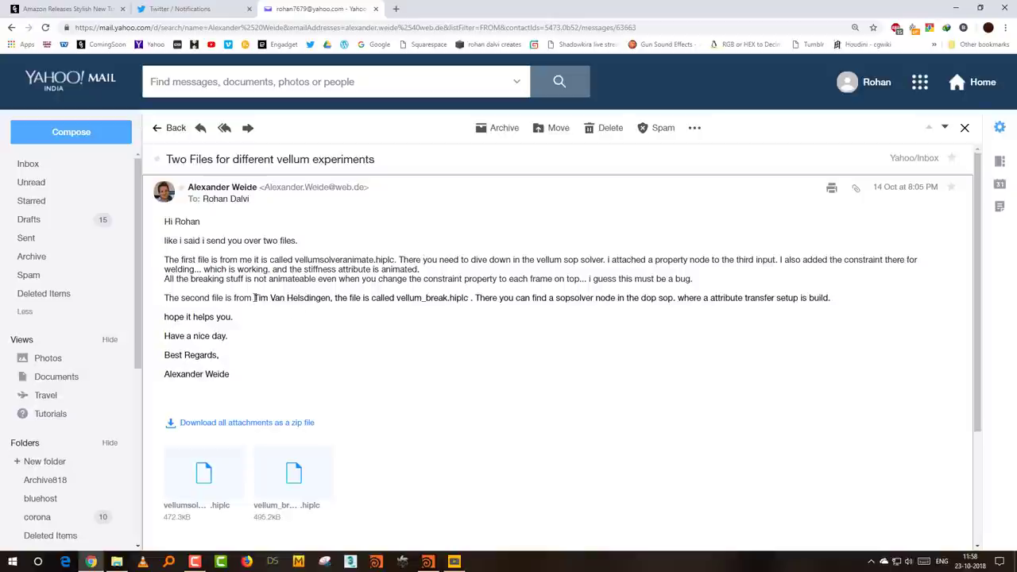
Step: Highlight and clear the second file's author name, then minimize Chrome to return to Houdini
drag(254, 298, 329, 302)
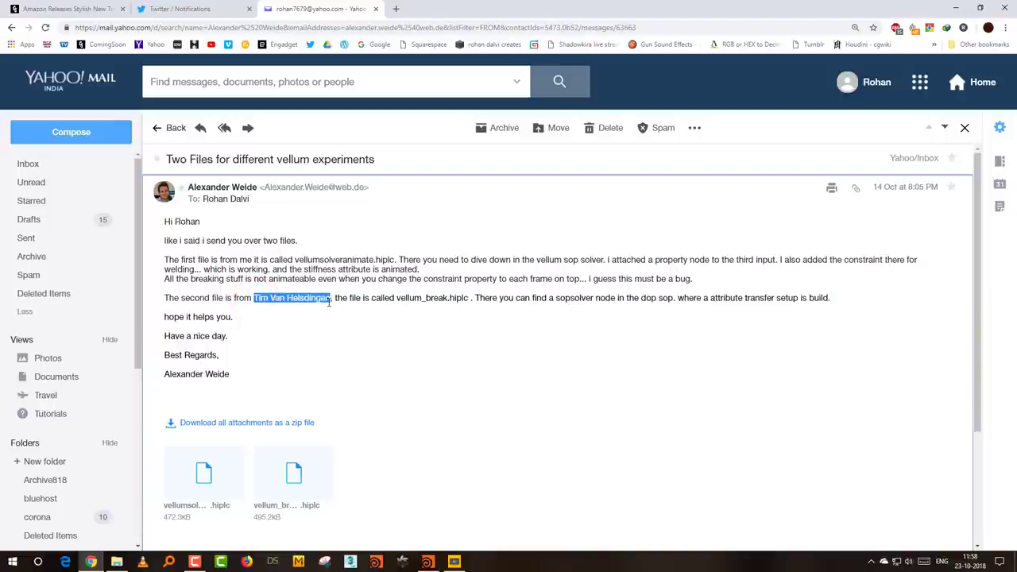
click(384, 298)
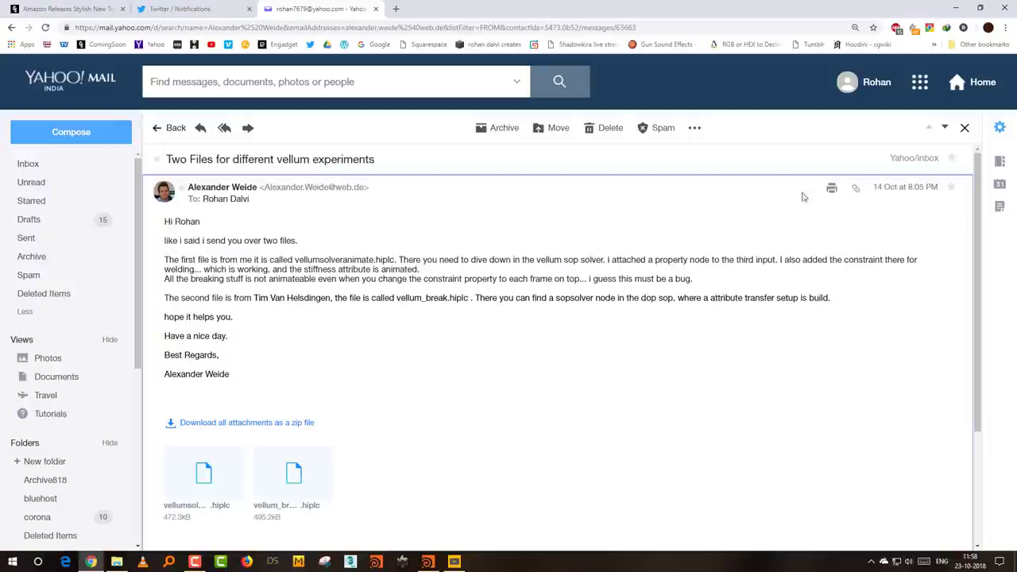
click(955, 8)
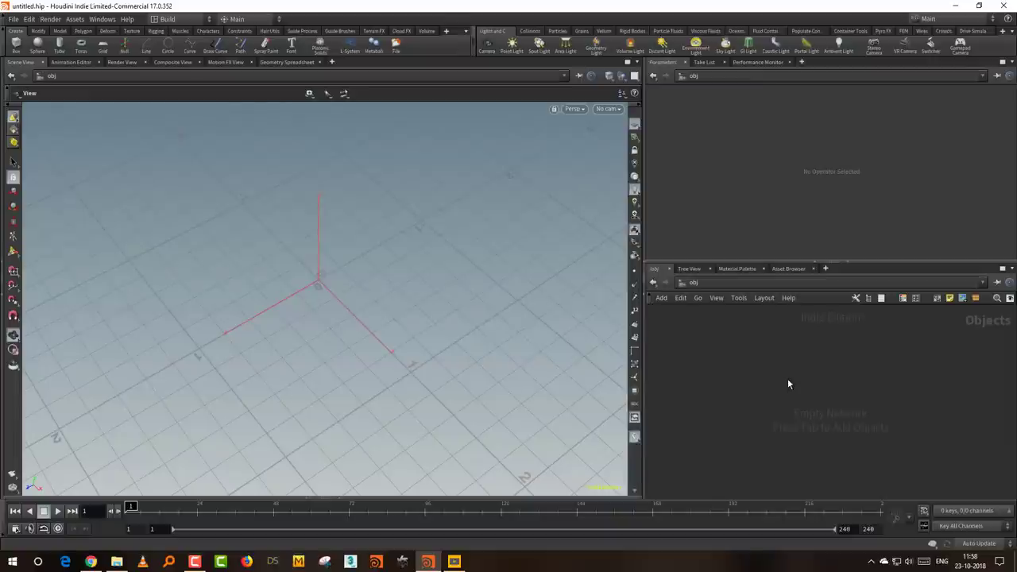
click(725, 390)
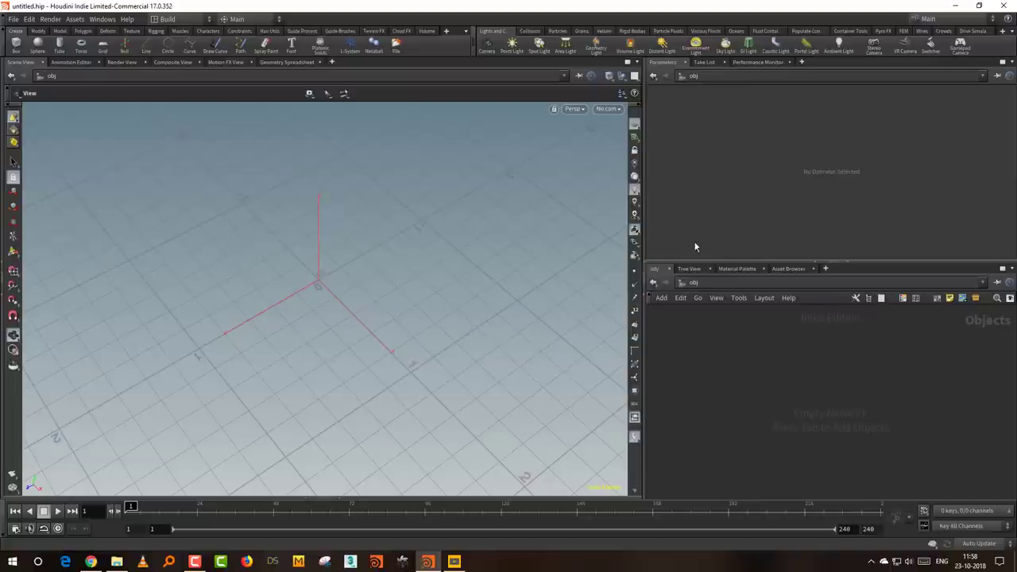
drag(702, 262, 704, 259)
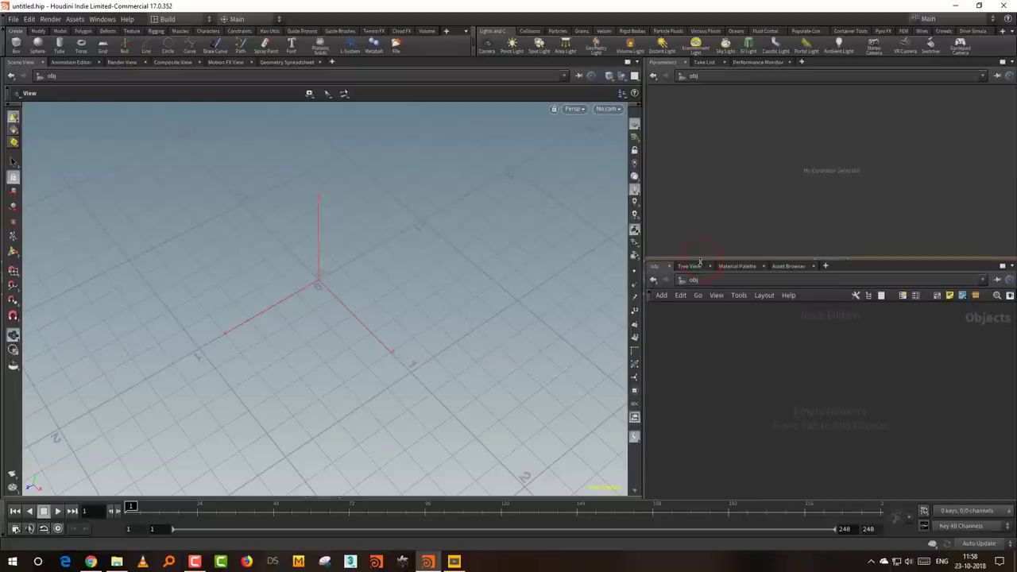
drag(737, 346, 775, 436)
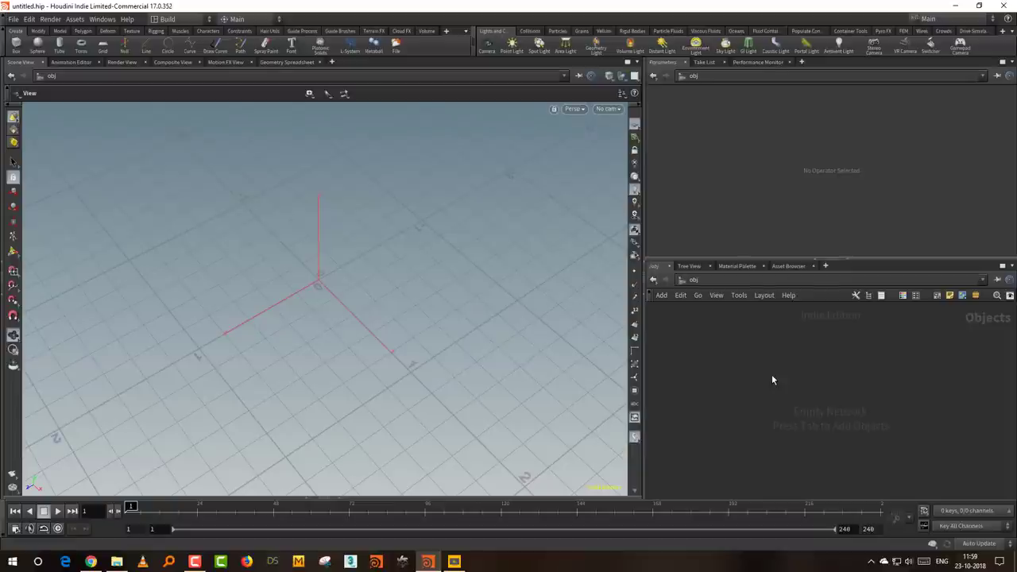
click(715, 371)
click(792, 378)
key(Tab)
Step: Place a new grid1 object in the network and go inside it
key(Escape)
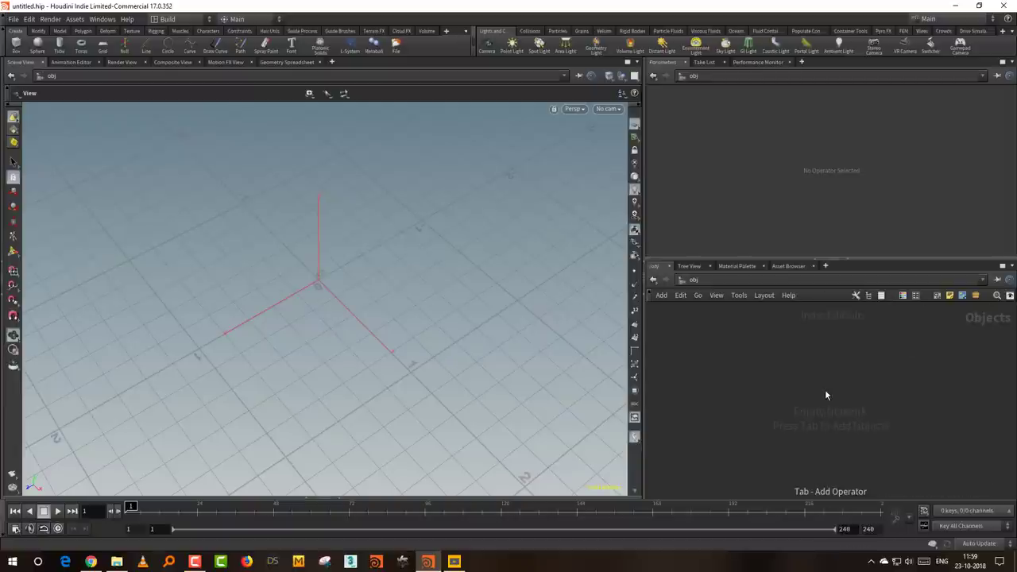
click(824, 395)
scroll(433, 285, down, 3)
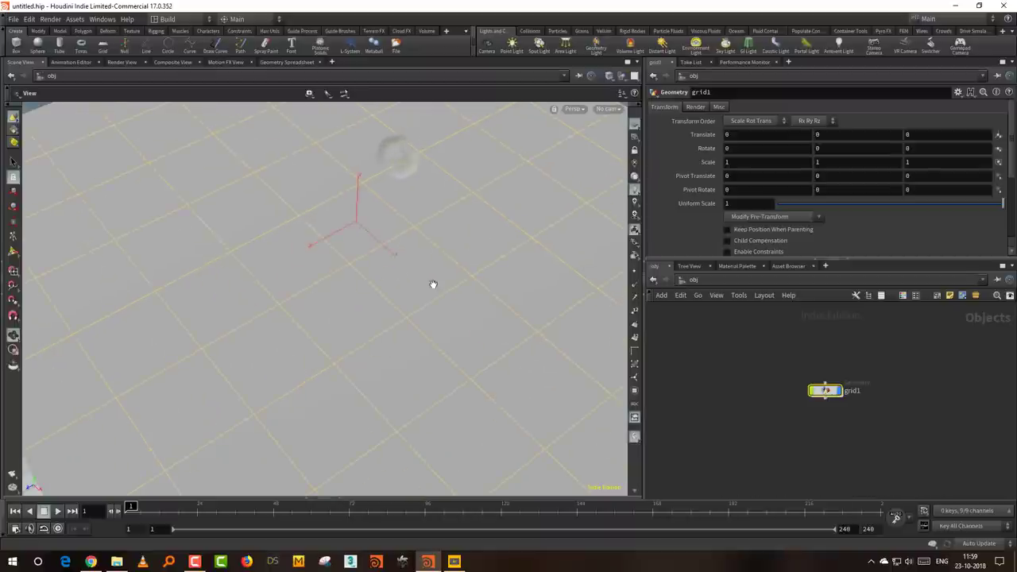
scroll(433, 284, down, 5)
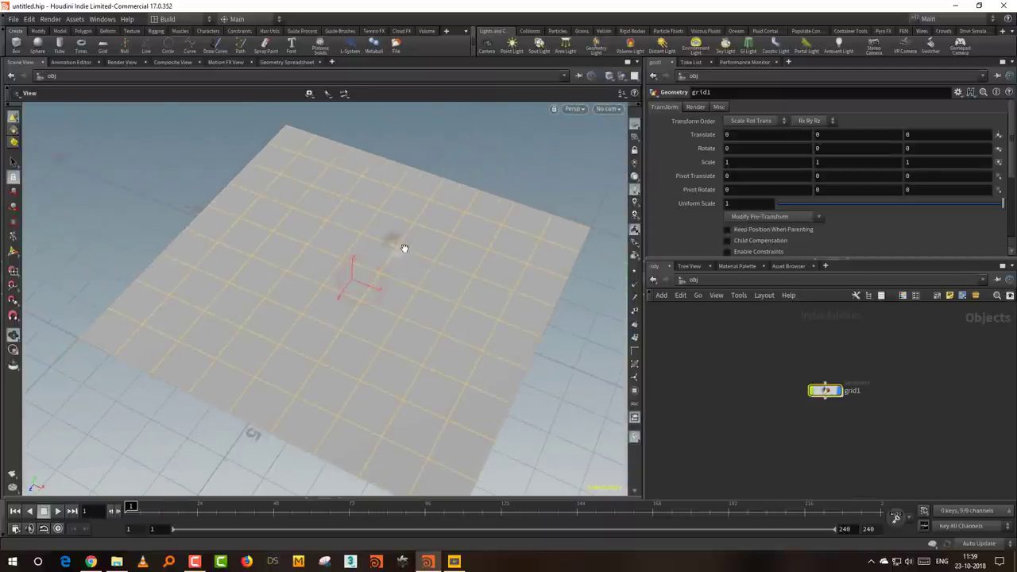
scroll(399, 235, down, 1)
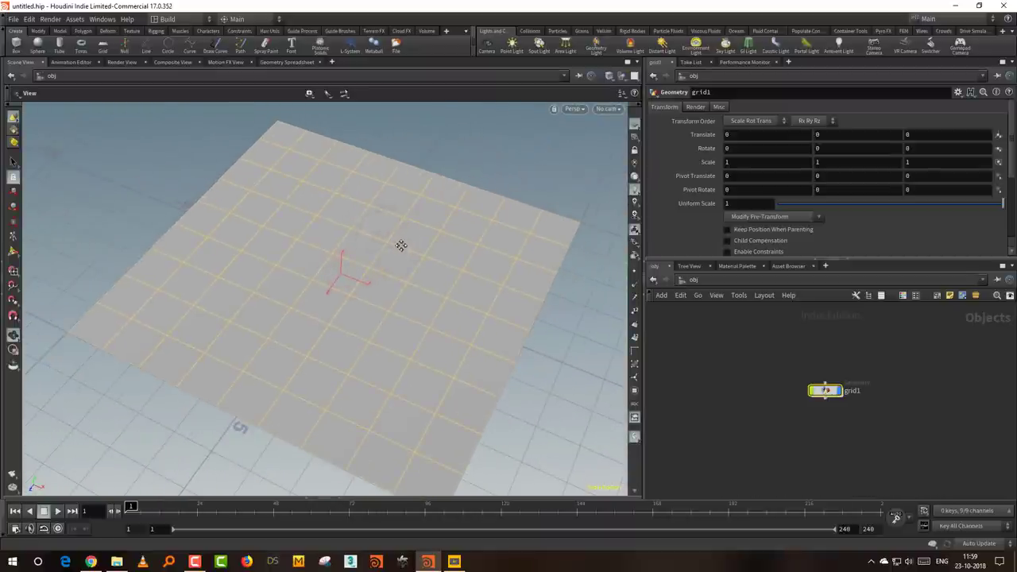
double_click(767, 350)
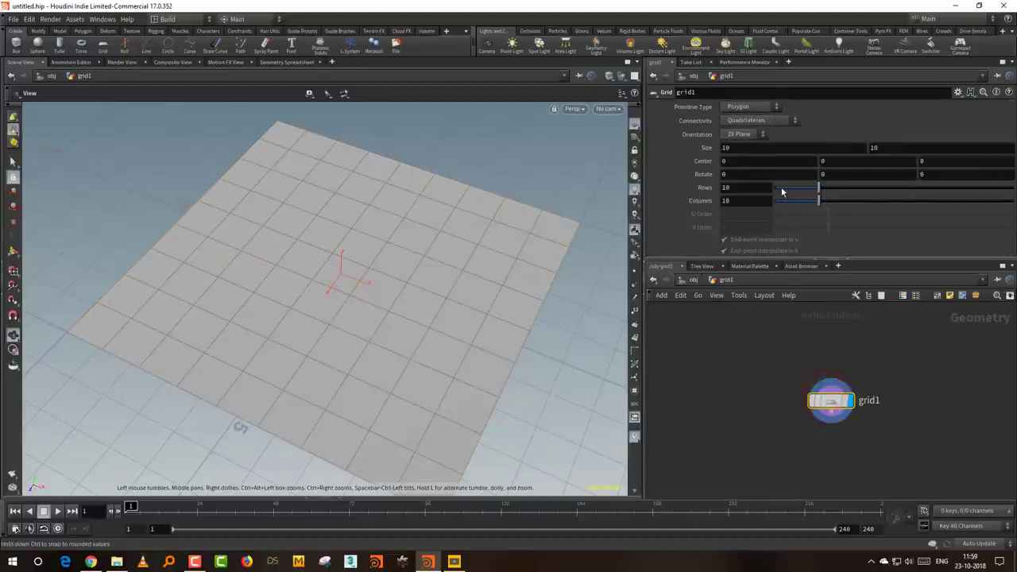
Step: Set the grid to 2 rows, 2 columns and size 8.1
click(780, 191)
click(780, 203)
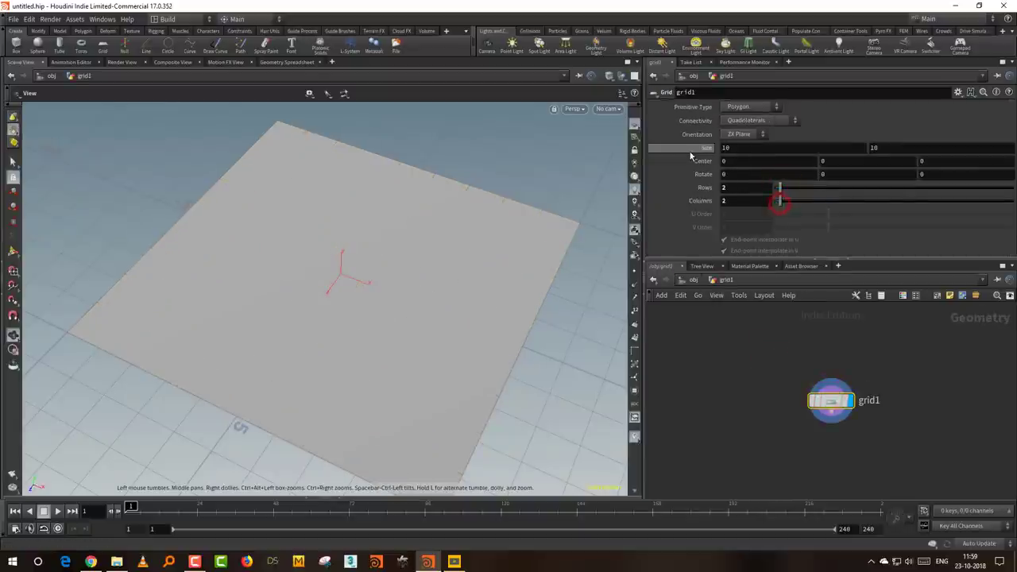
middle_drag(709, 150, 635, 155)
mouse_move(438, 289)
mouse_down()
mouse_move(431, 272)
mouse_move(437, 286)
mouse_up()
Step: Add a Remesh node below grid1, display it, and tilt the view to inspect the dense triangles
click(784, 433)
key(Tab)
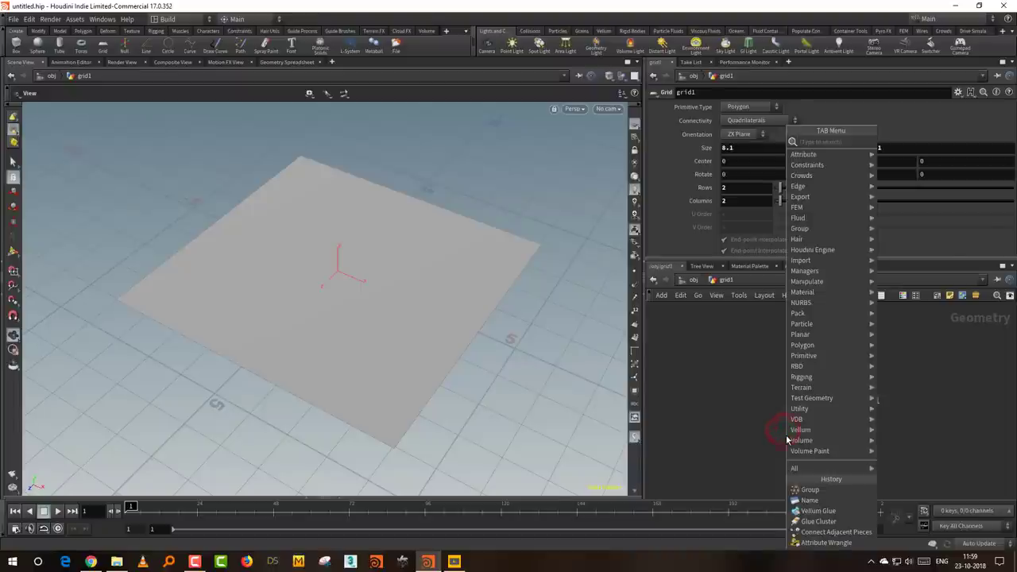
text(reme)
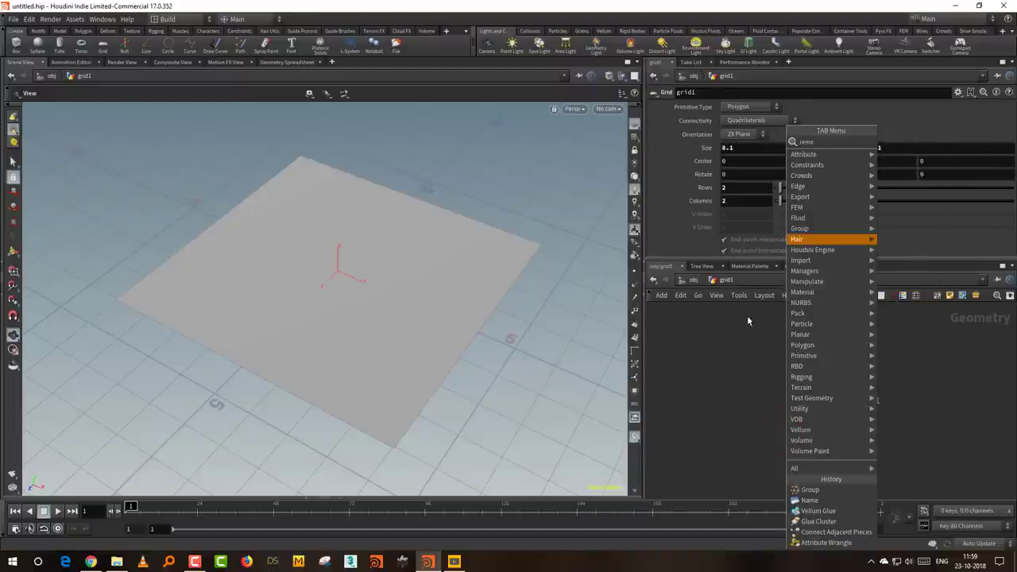
mouse_move(818, 168)
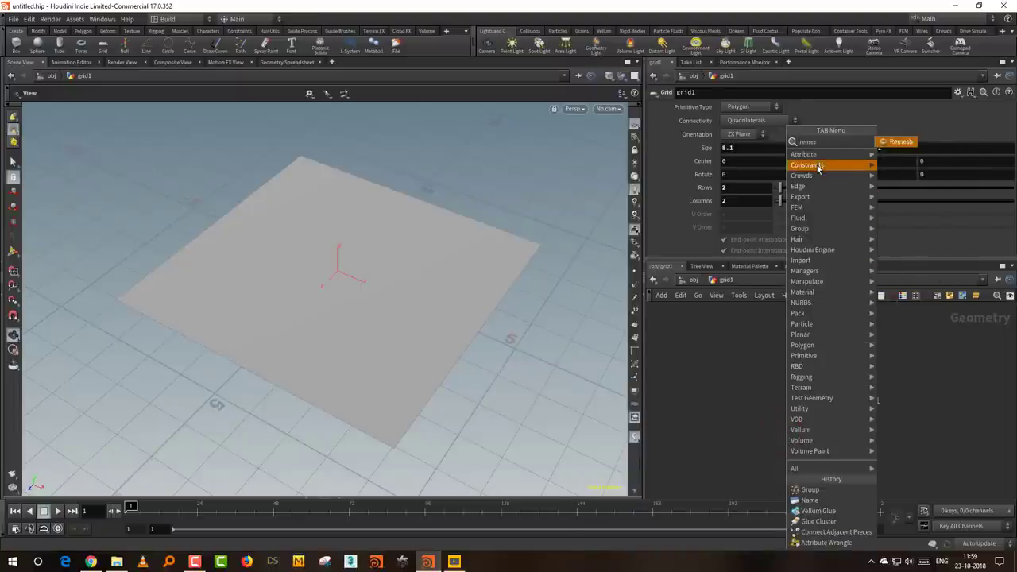
click(909, 143)
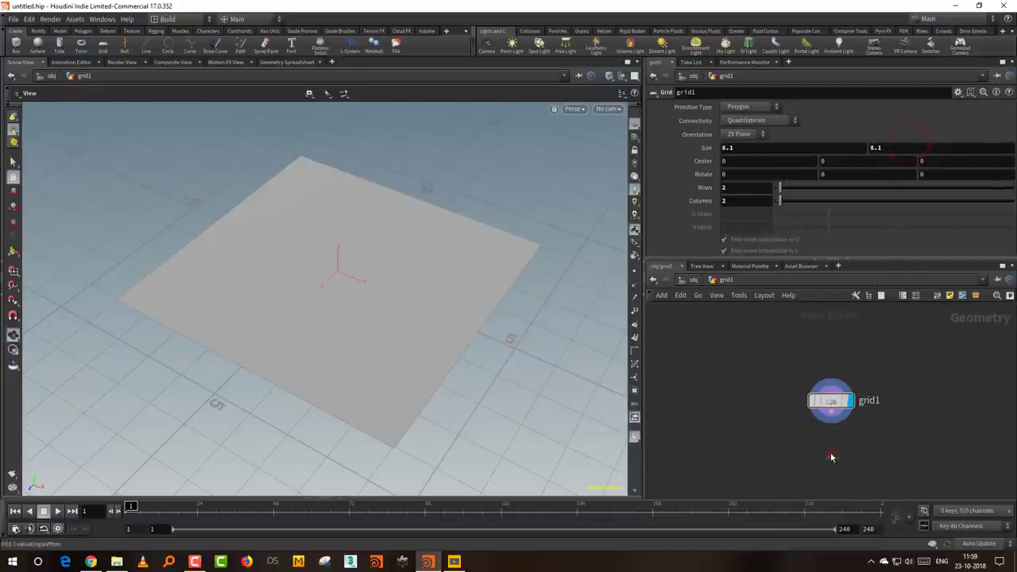
click(831, 452)
click(847, 453)
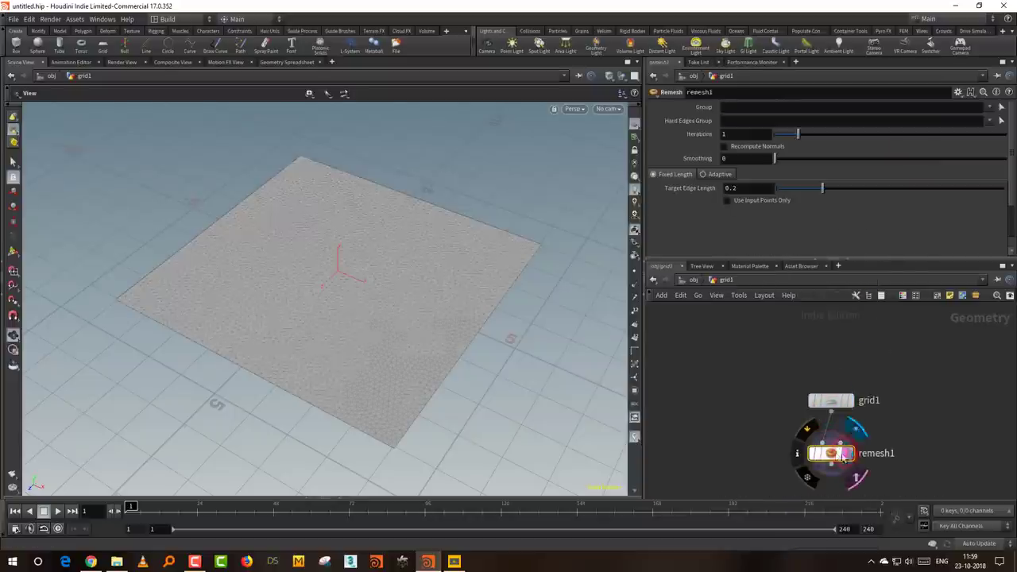
alt+drag(454, 277, 436, 340)
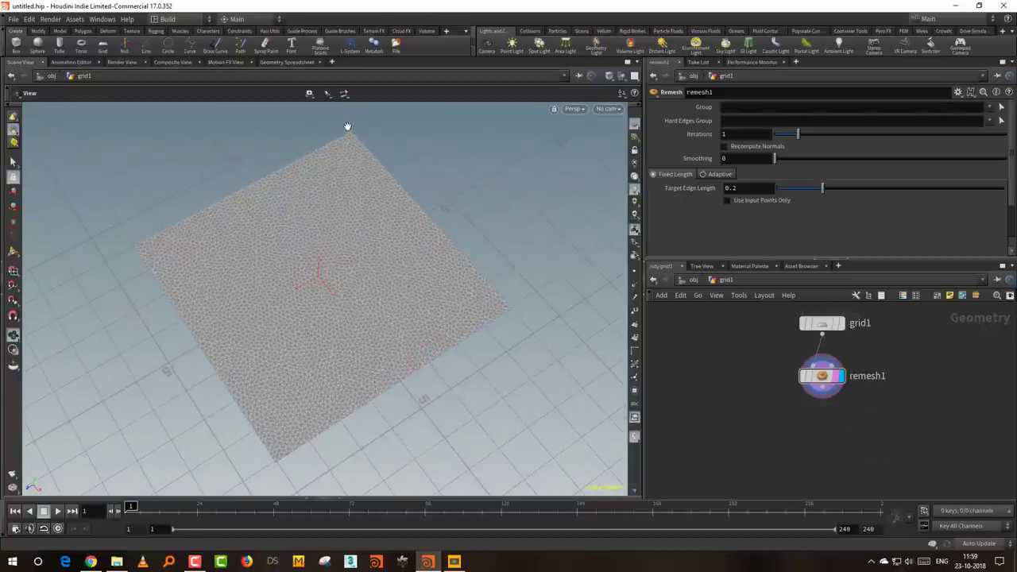
Step: Select the grid's top corner point and create a Group node named 'pins' from it
key(s)
click(522, 310)
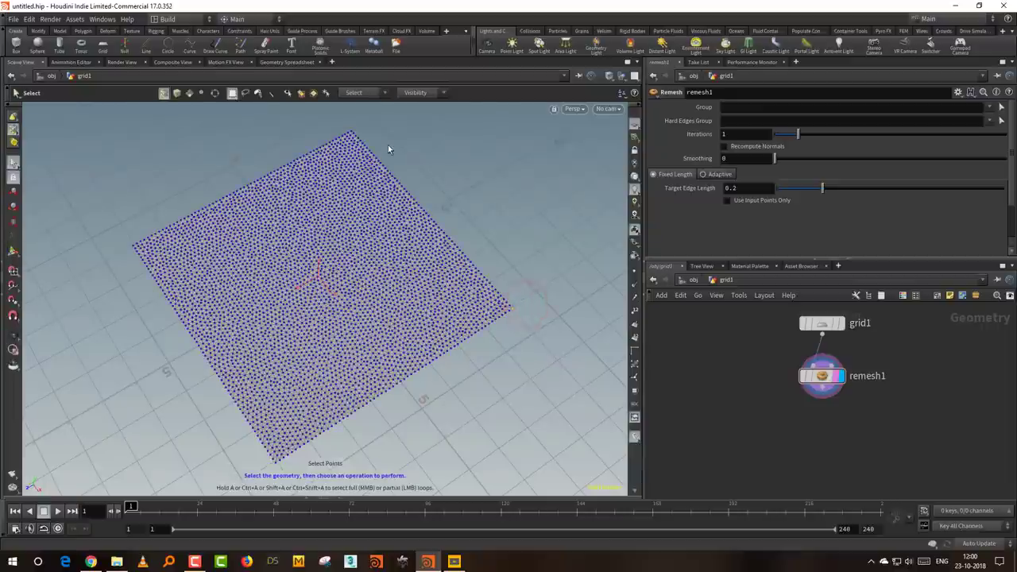
click(351, 127)
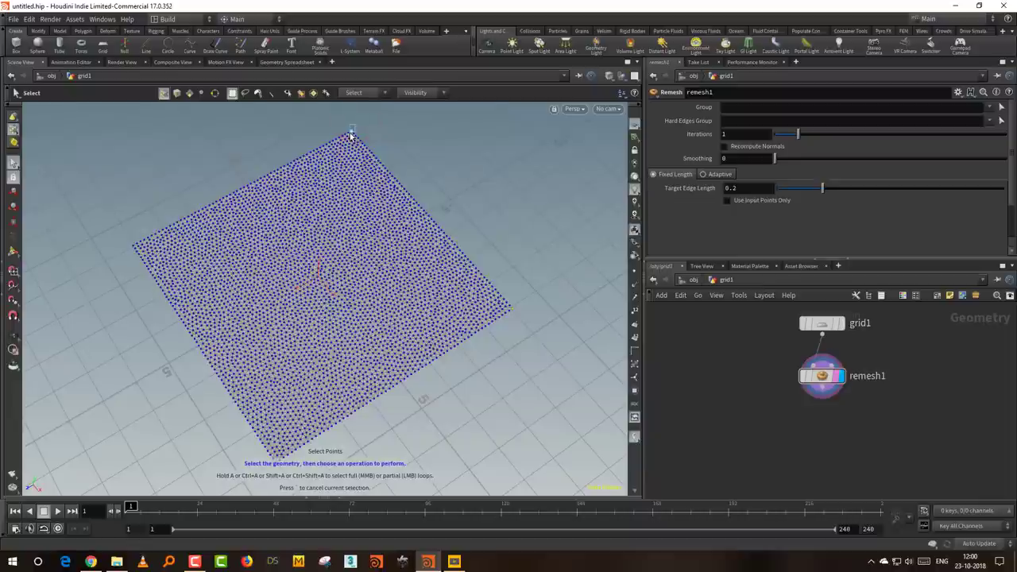
key(Tab)
text(grou)
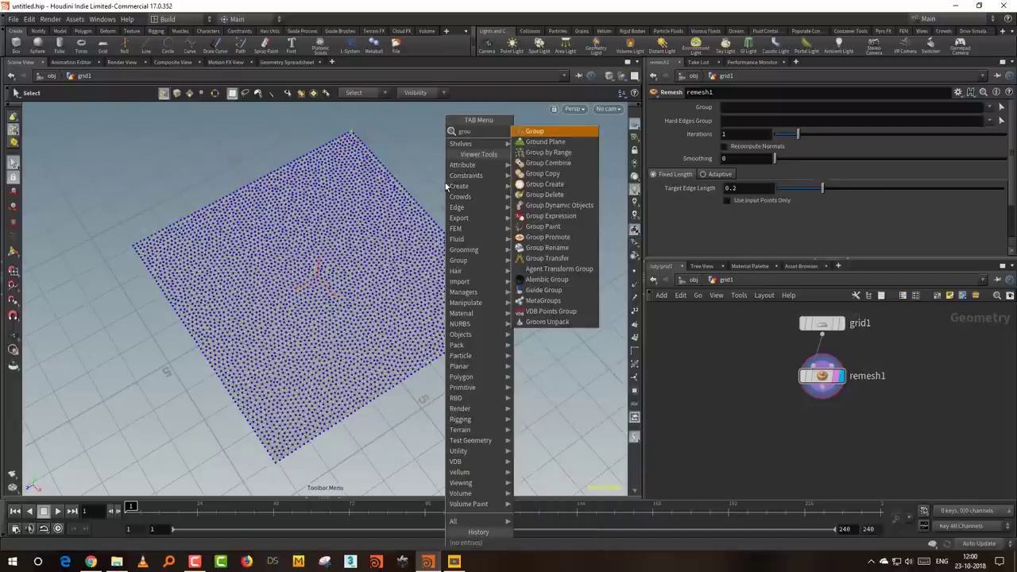
key(Return)
click(534, 127)
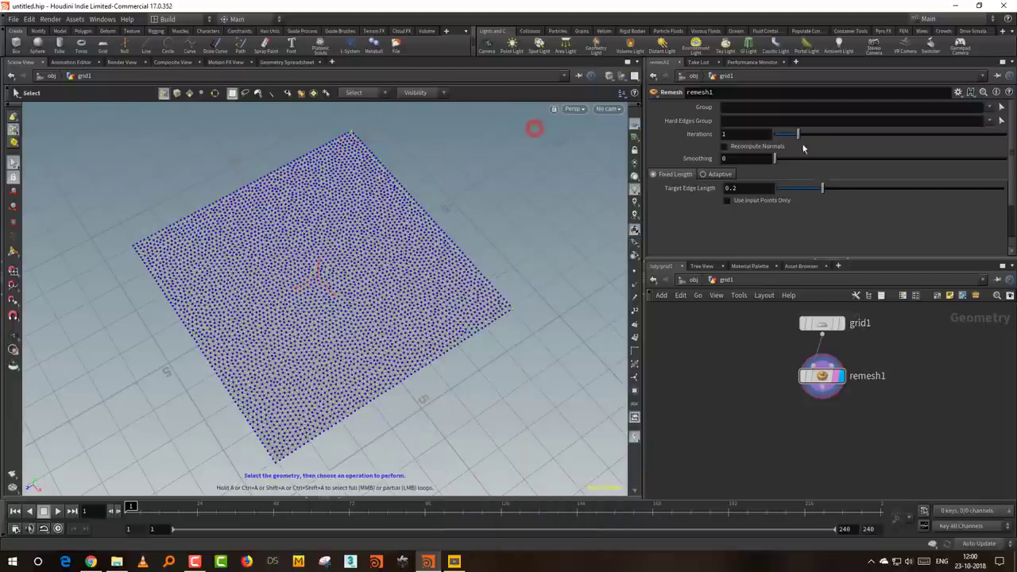
double_click(764, 107)
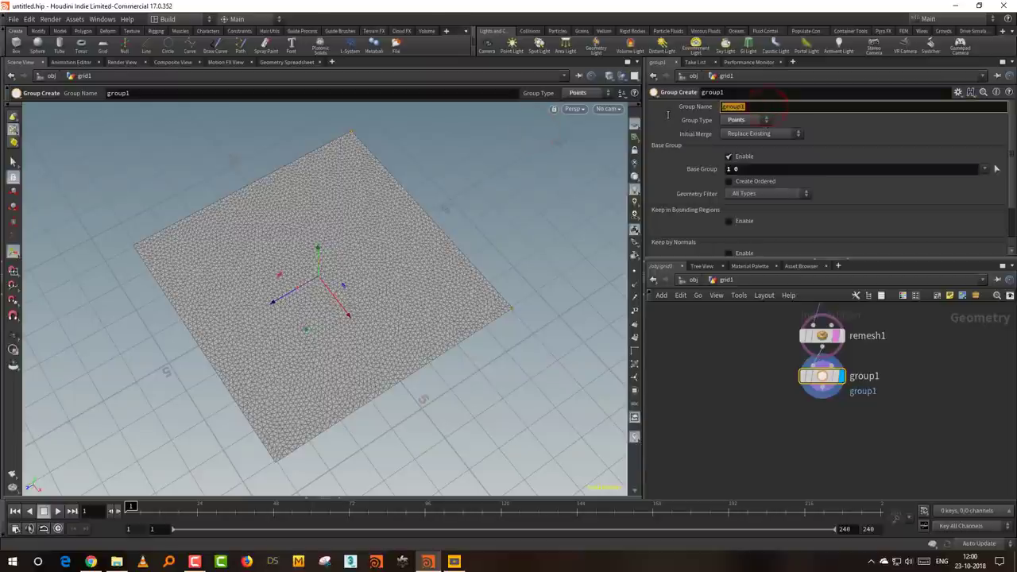
text(pins)
key(Return)
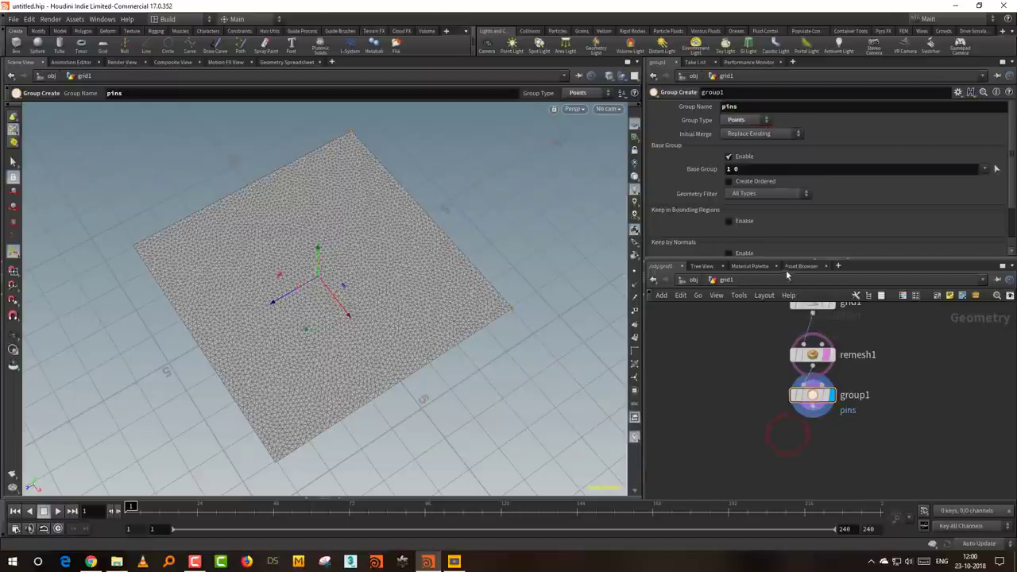
Step: Enlarge the network area, tumble the grid view, and search the node menu for 'cloth'
drag(788, 262, 787, 211)
key(Escape)
drag(413, 297, 394, 241)
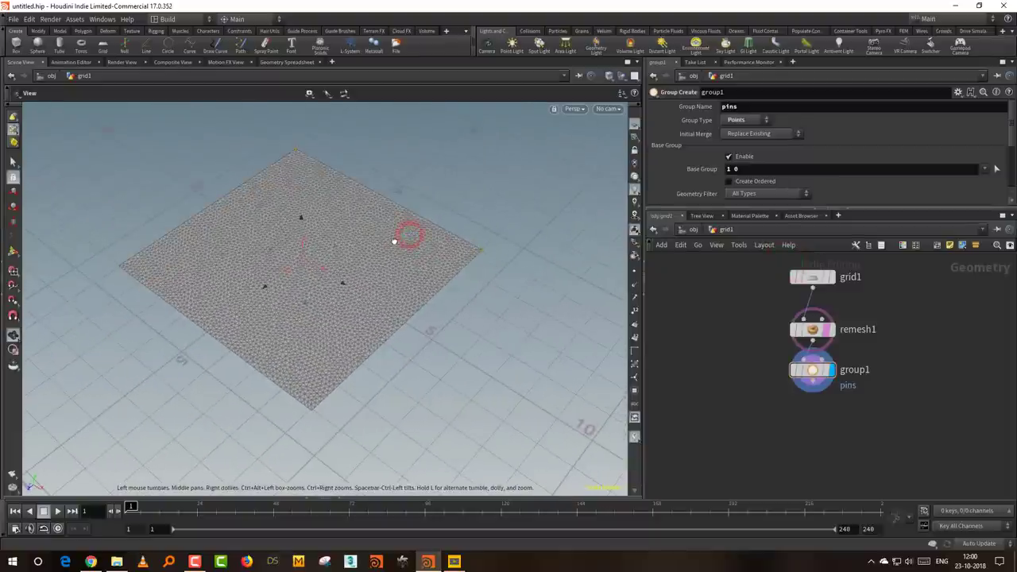
click(727, 345)
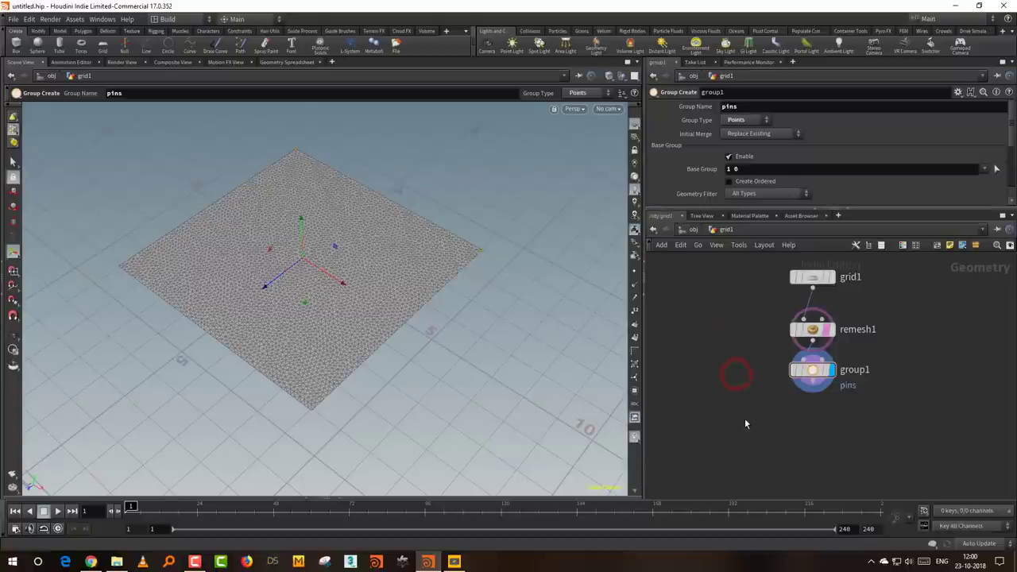
key(Tab)
text(cloth)
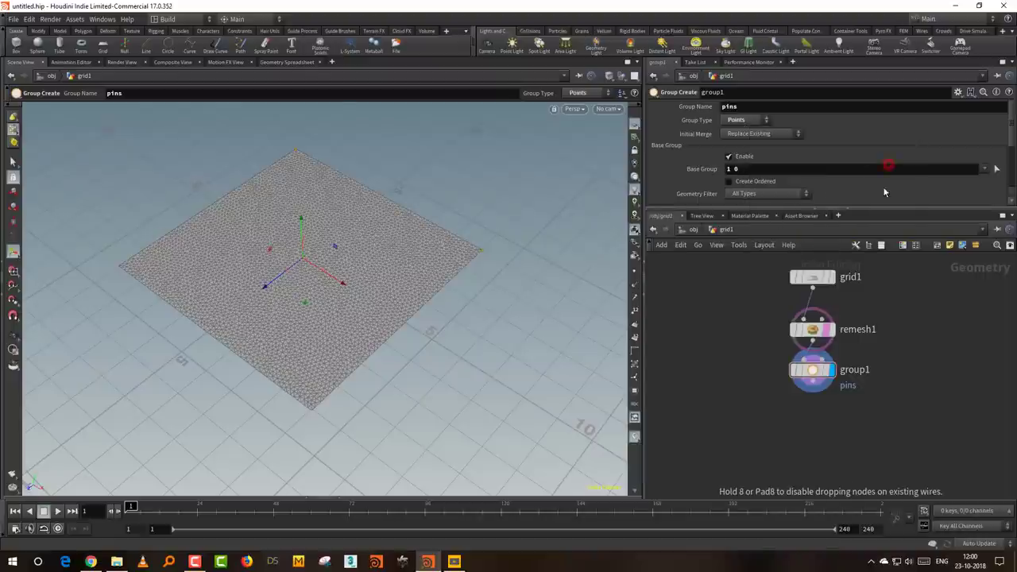
Step: Place a Vellum Configure Cloth node under group1 and wire group1 into it
click(885, 163)
click(811, 427)
click(805, 414)
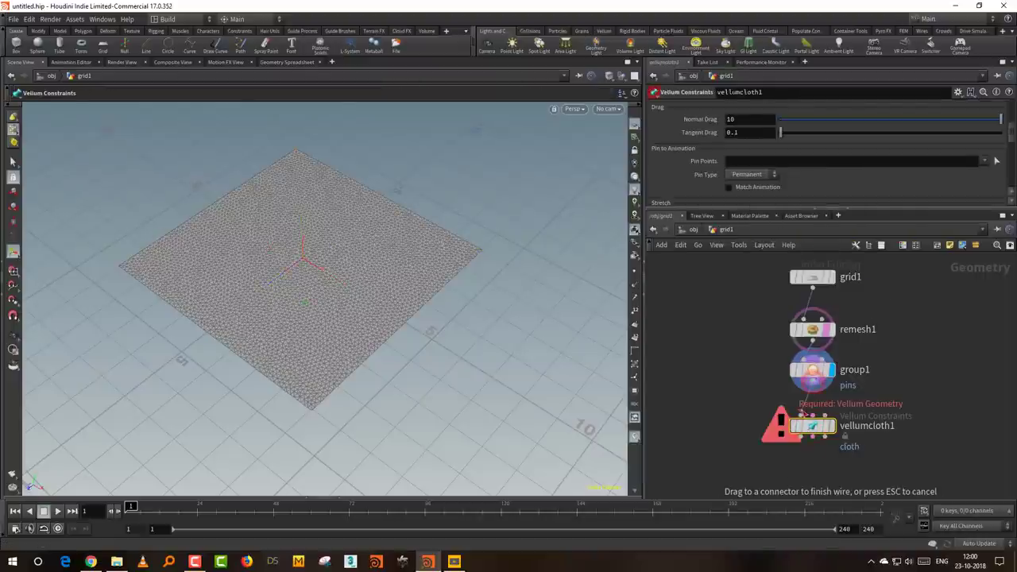
click(811, 419)
Step: Frame the view on the cloth grid and pan the network to show the lower nodes
drag(412, 289, 363, 266)
right_click(13, 324)
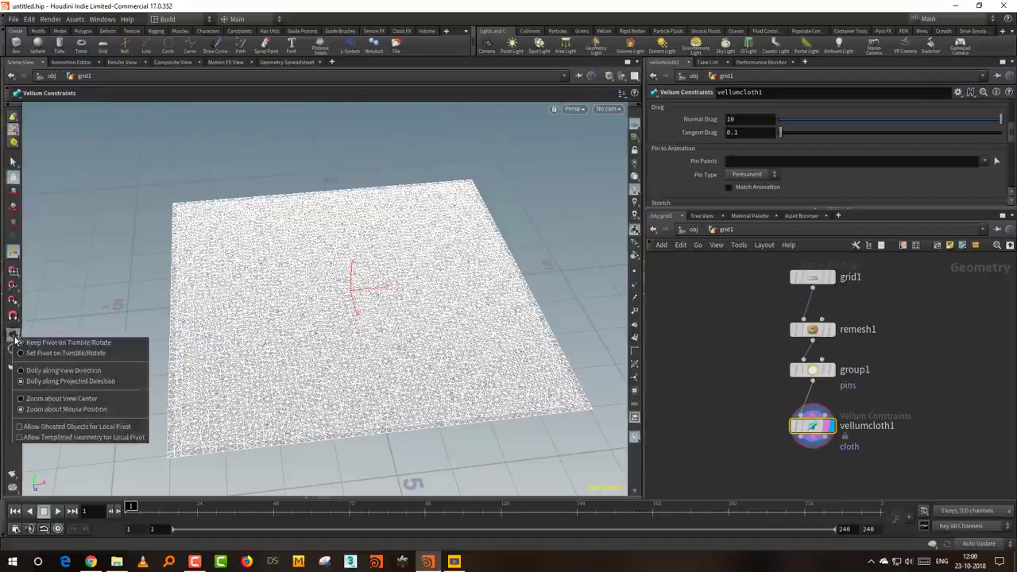
click(40, 343)
click(745, 413)
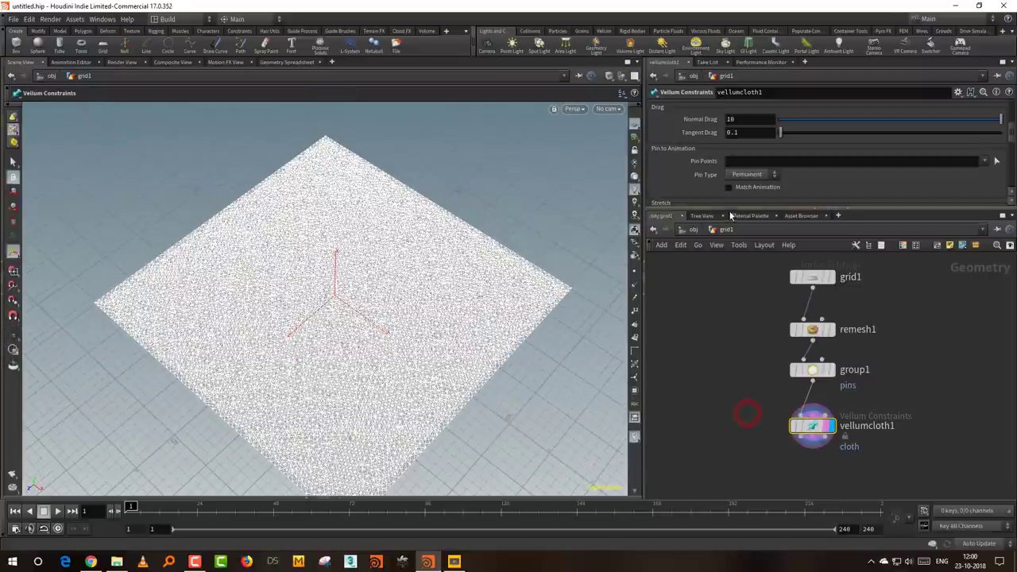
drag(728, 208, 728, 298)
scroll(675, 190, up, 5)
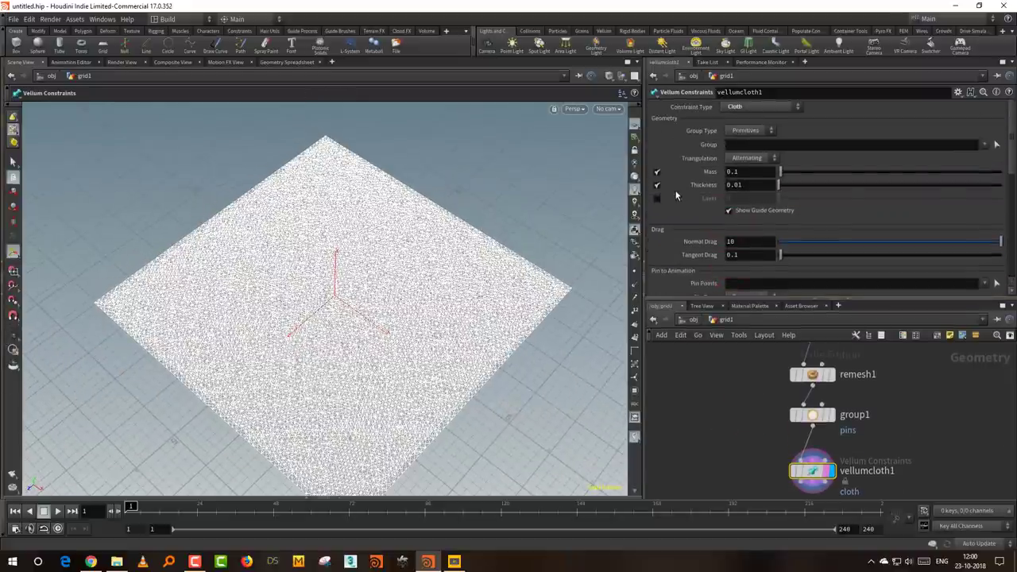
scroll(700, 223, down, 3)
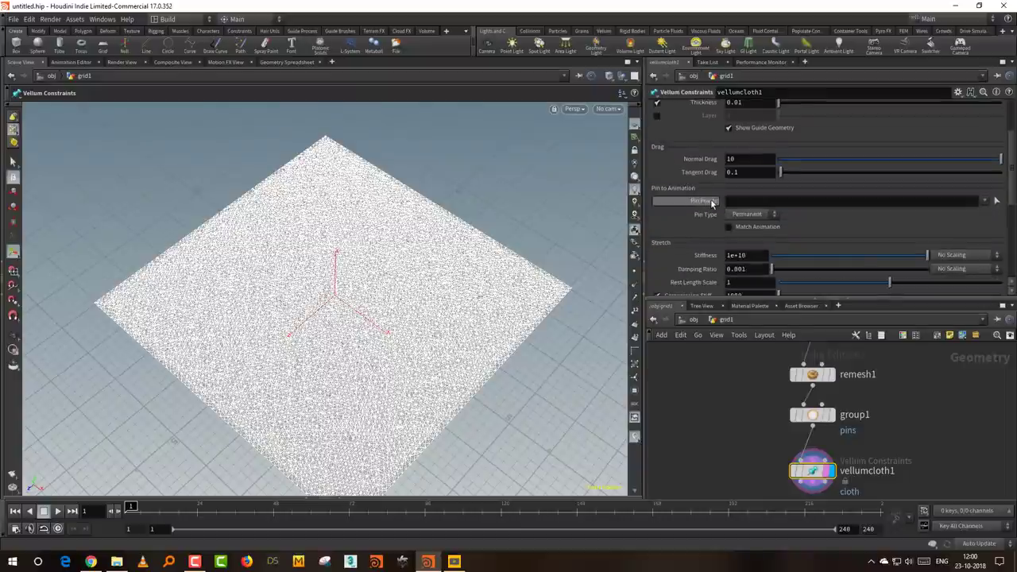
middle_drag(736, 425, 729, 392)
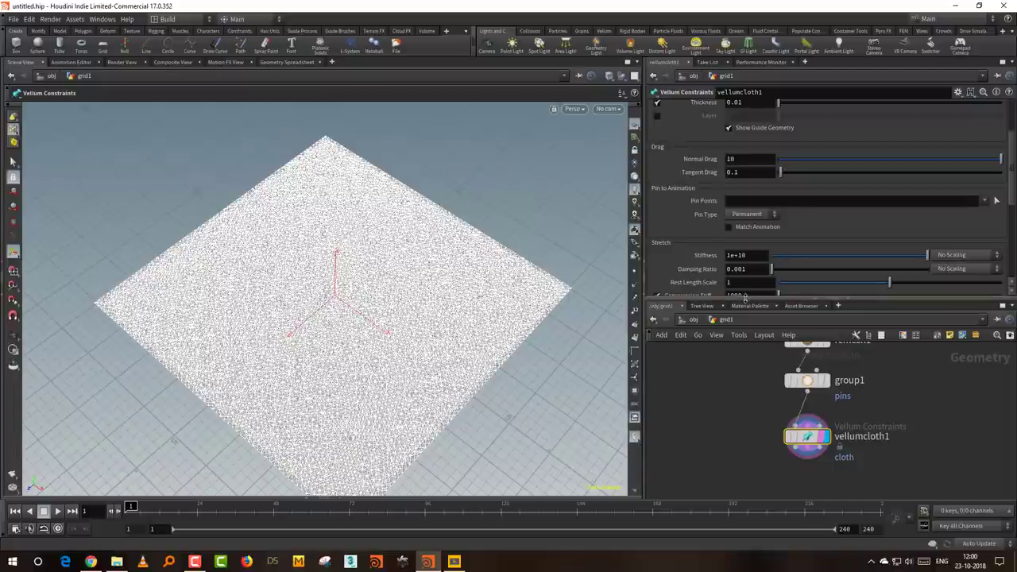
drag(745, 297, 744, 242)
click(711, 335)
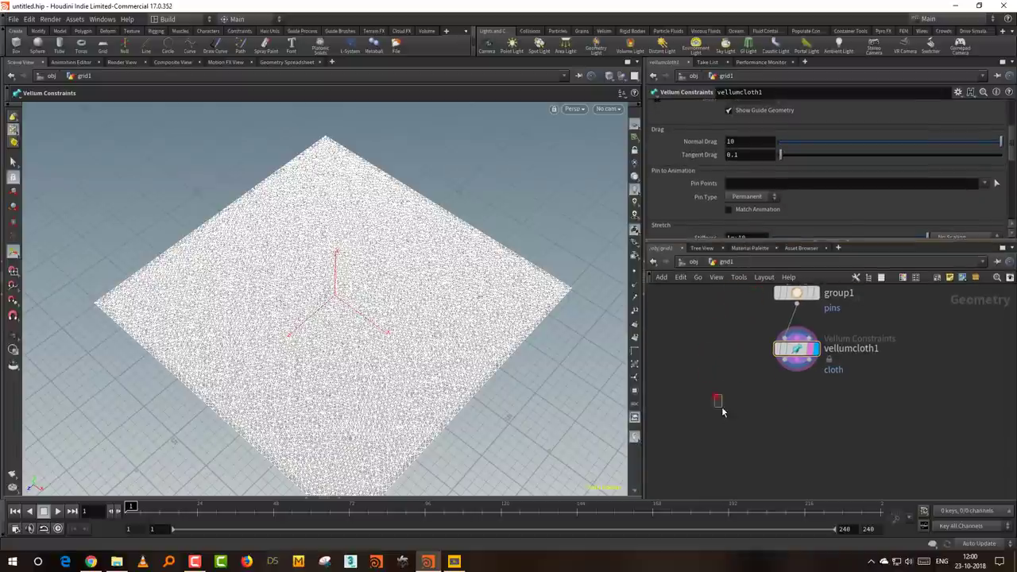
Step: Add a Vellum Constraints node below vellumcloth1 and wire the cloth into it
key(Tab)
text(co)
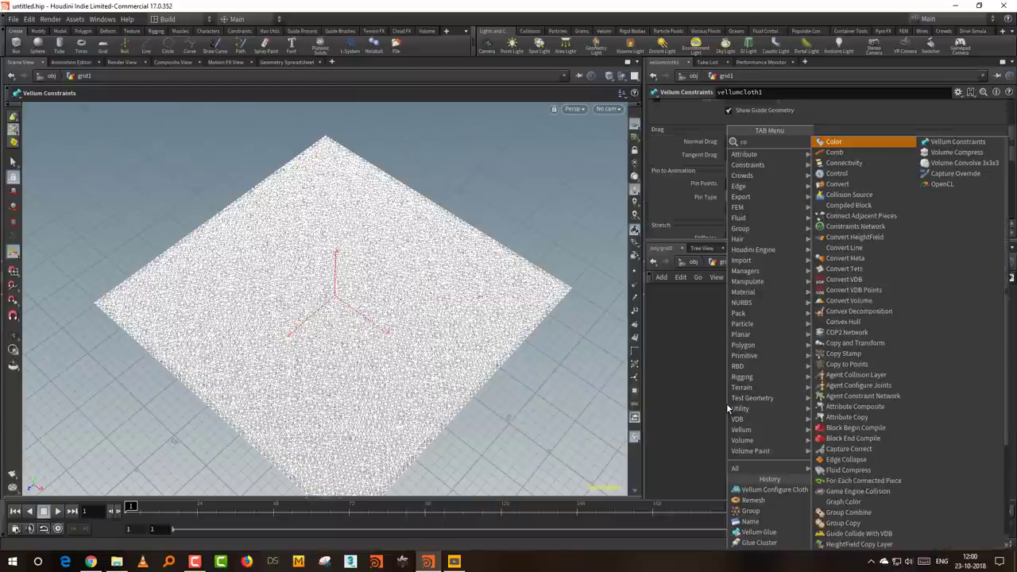
text(ns)
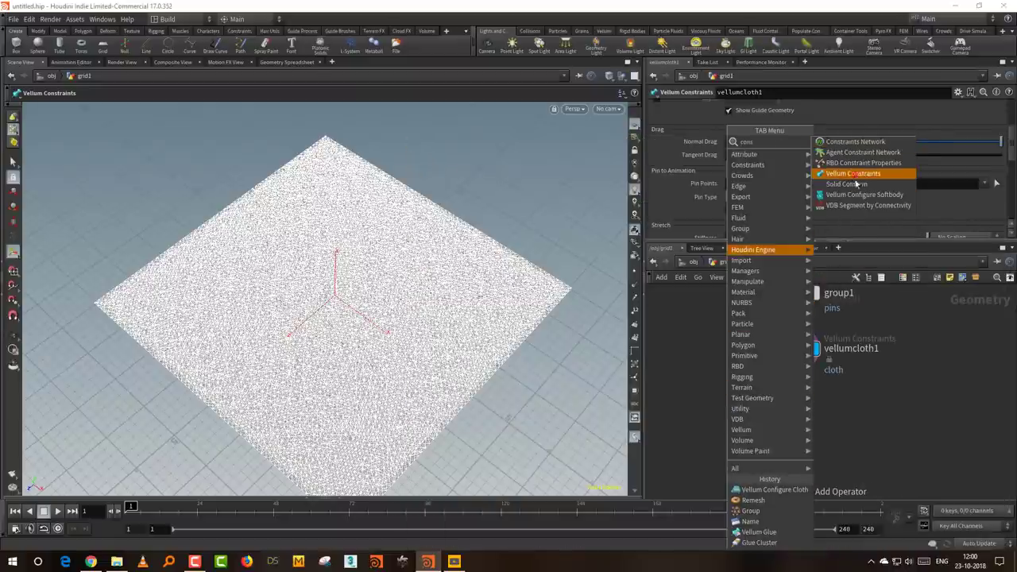
click(854, 175)
click(791, 430)
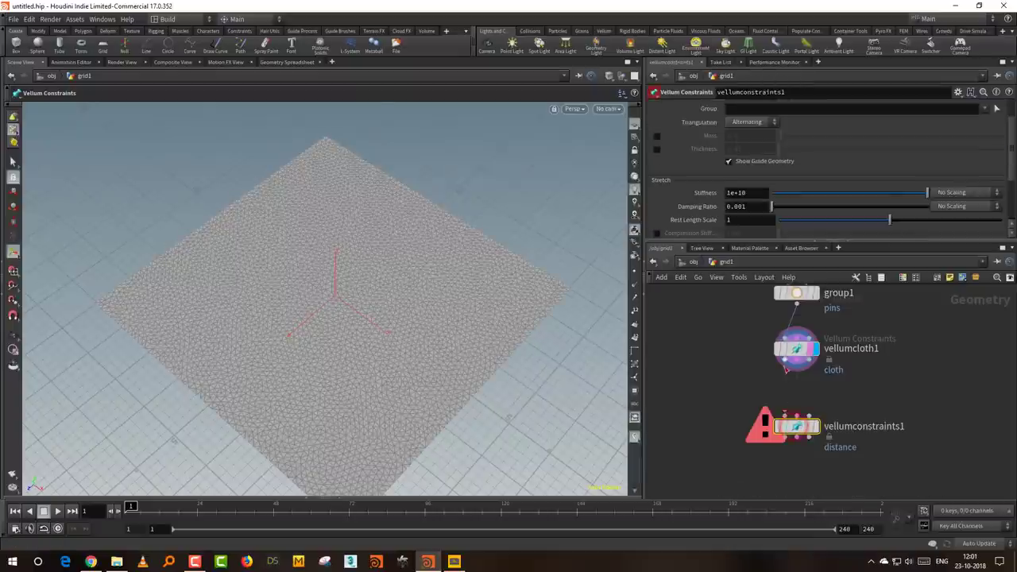
click(798, 367)
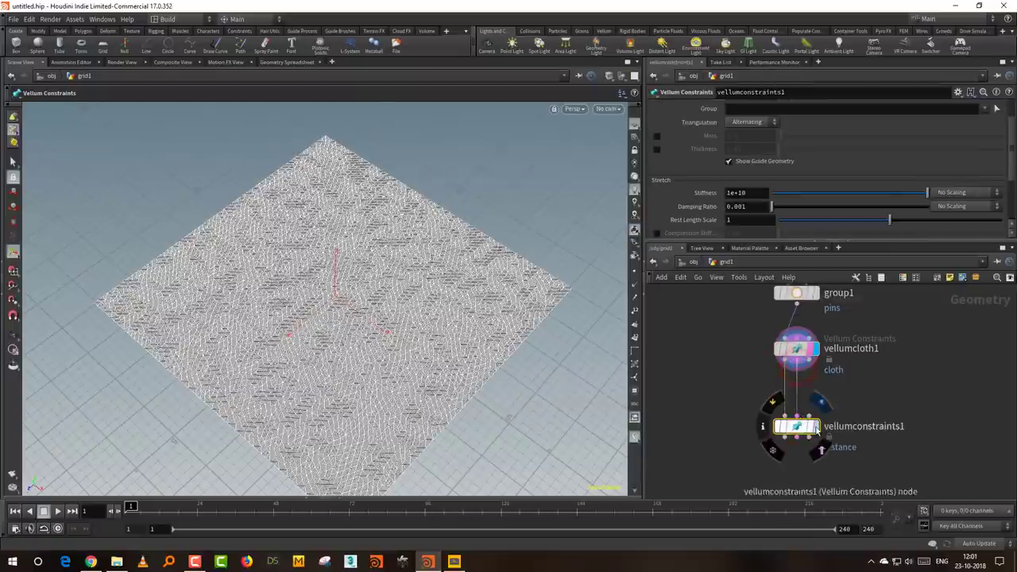
Step: Set the constraint to Pin to Target on the Points group 'pins'
scroll(739, 169, up, 2)
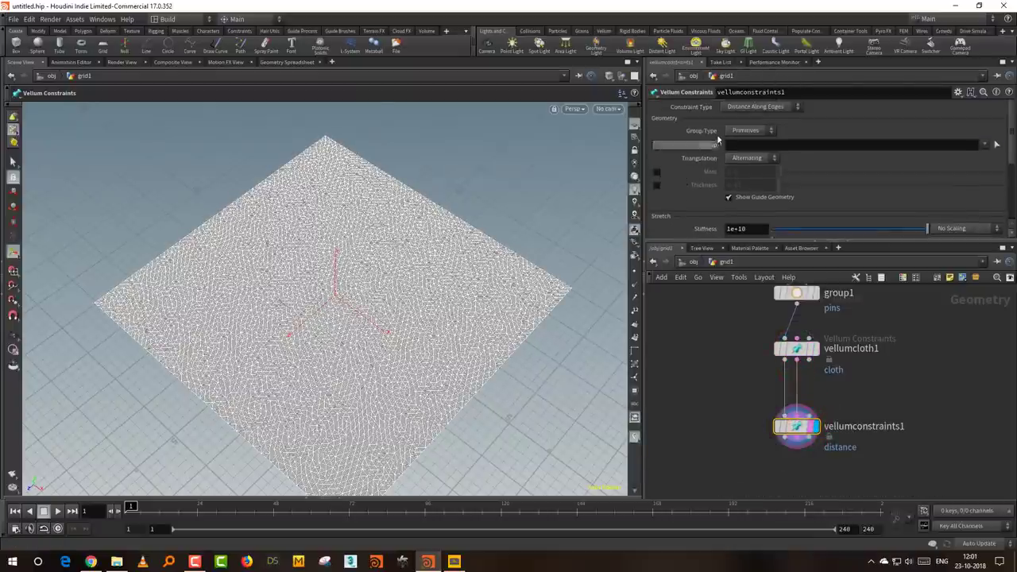
click(745, 131)
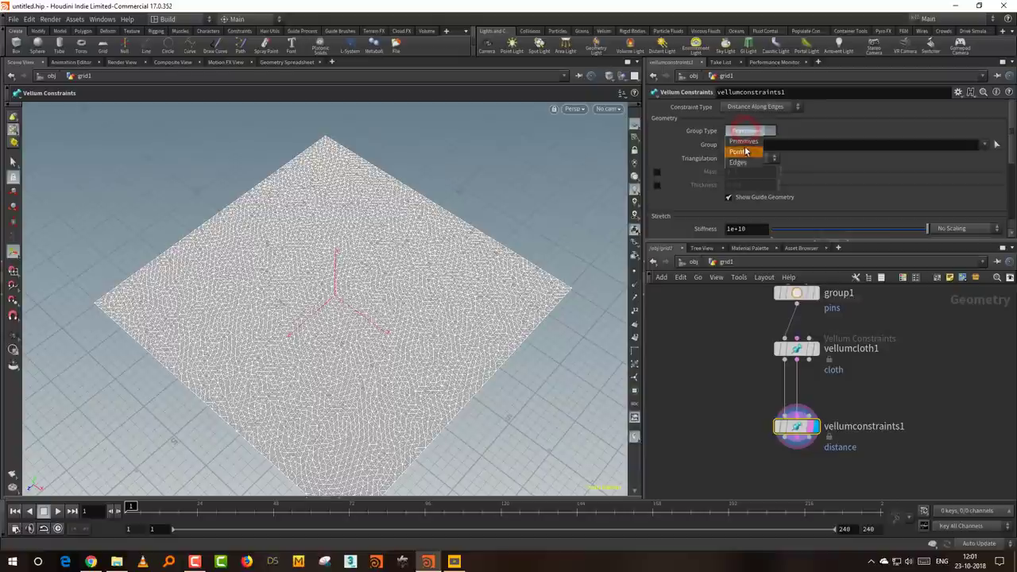
click(746, 152)
click(755, 108)
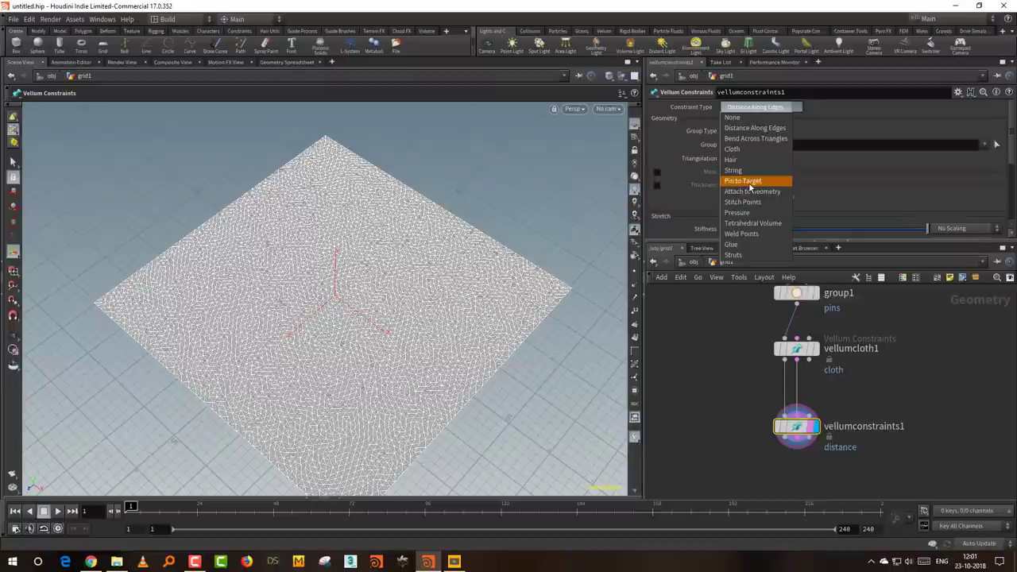
click(749, 184)
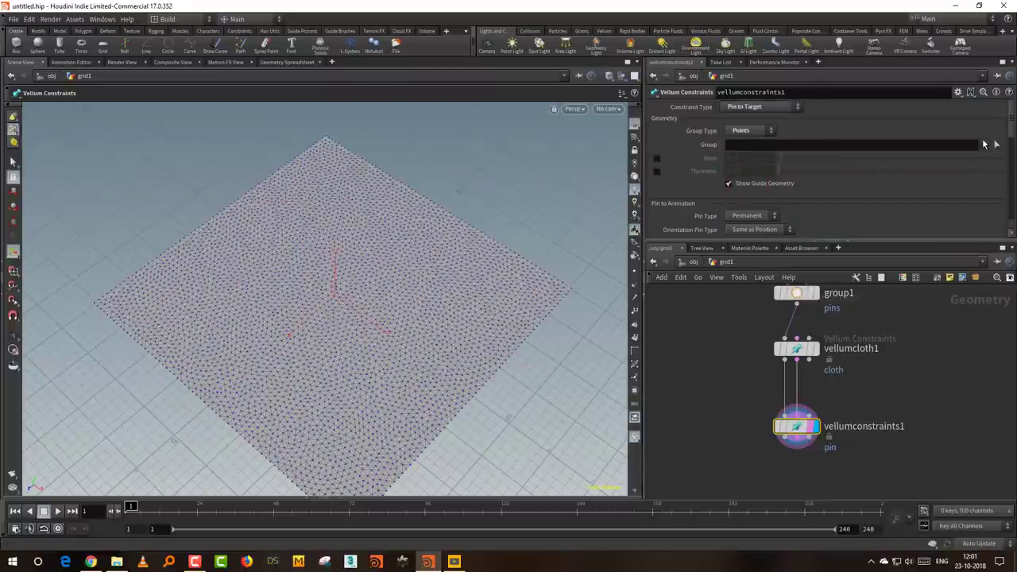
click(988, 157)
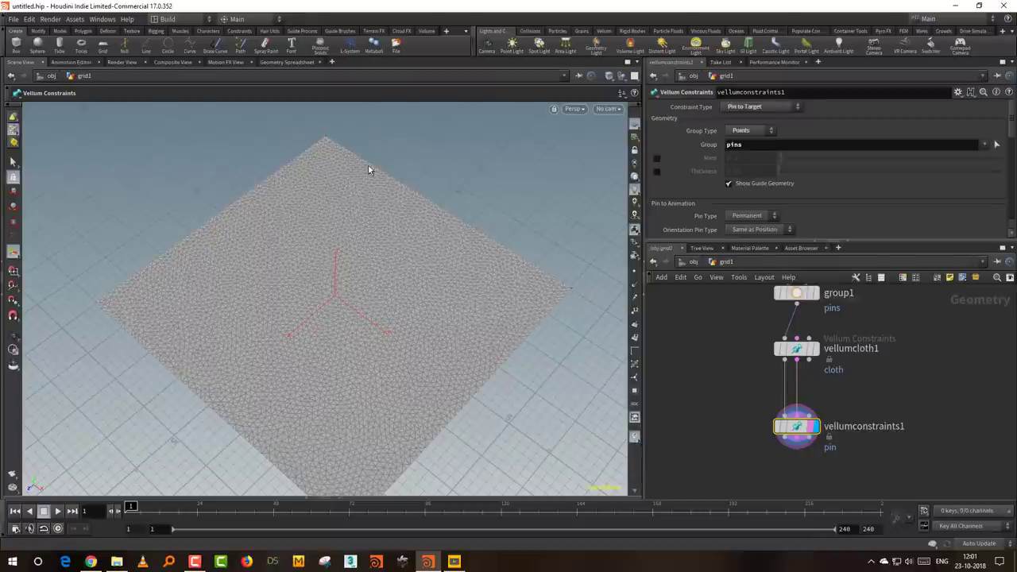
scroll(842, 157, down, 3)
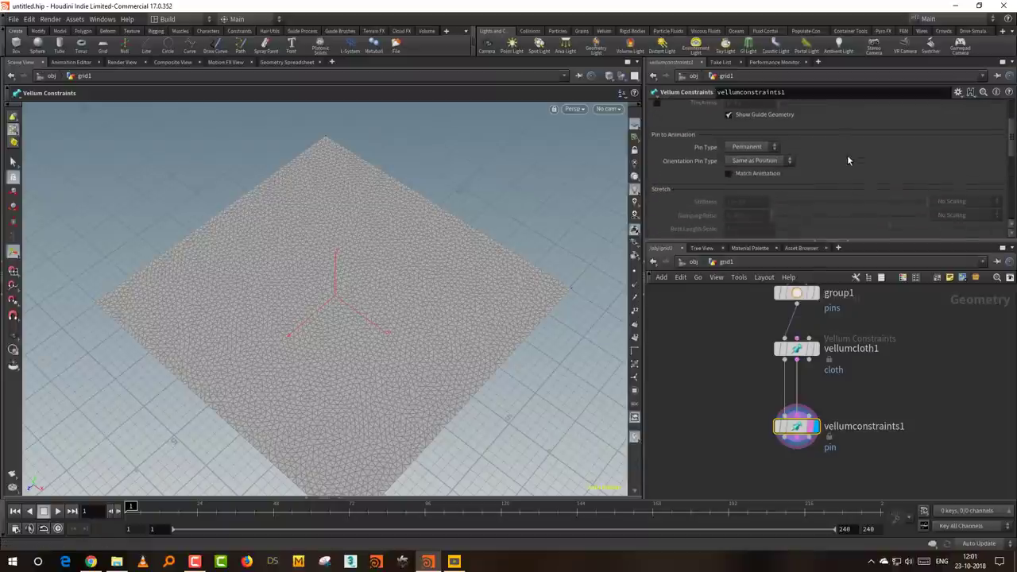
scroll(739, 349, down, 2)
key(Tab)
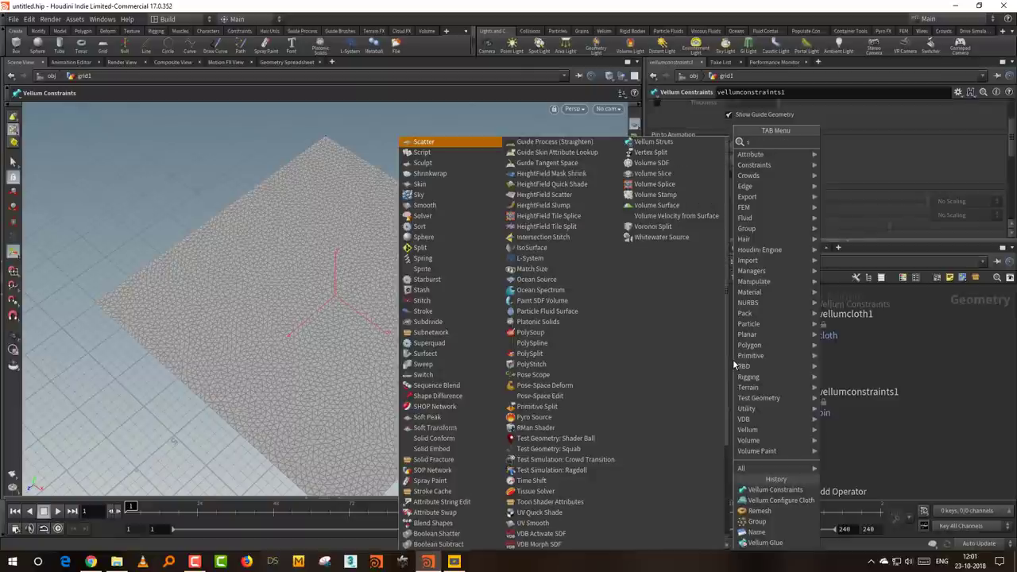
Step: Add a Vellum Solver fed by vellumconstraints1 and make it the displayed node
mouse_move(747, 429)
click(842, 349)
click(787, 468)
drag(791, 412, 789, 453)
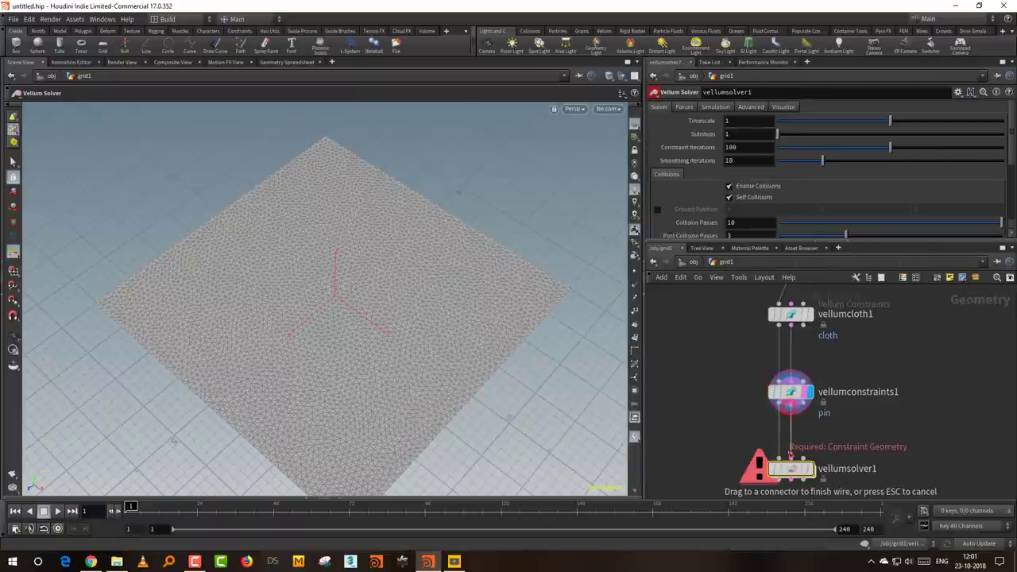
click(794, 460)
click(808, 469)
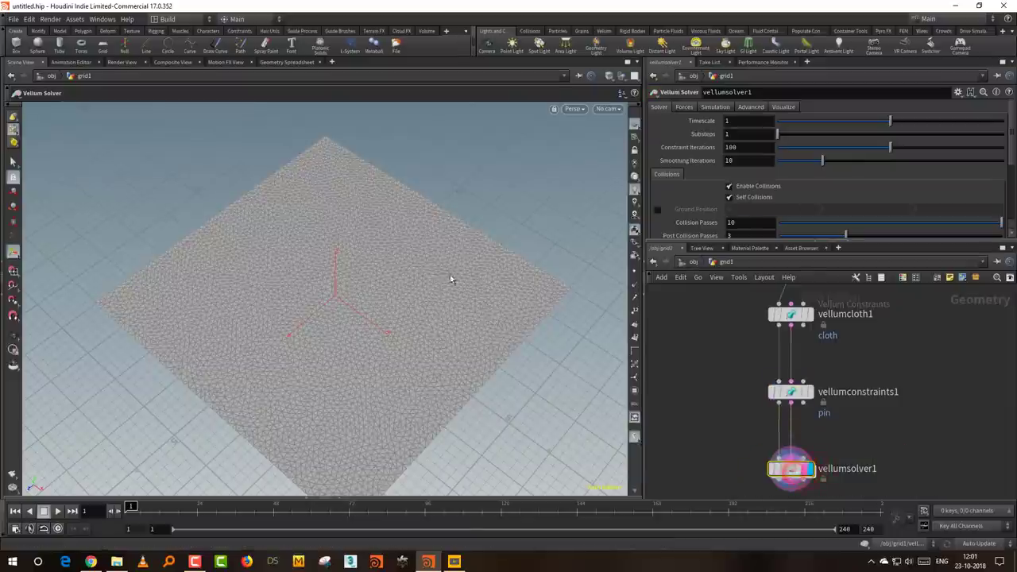
Step: Play the simulation to watch the cloth sag from its pinned edge, then rewind to frame 1
key(Return)
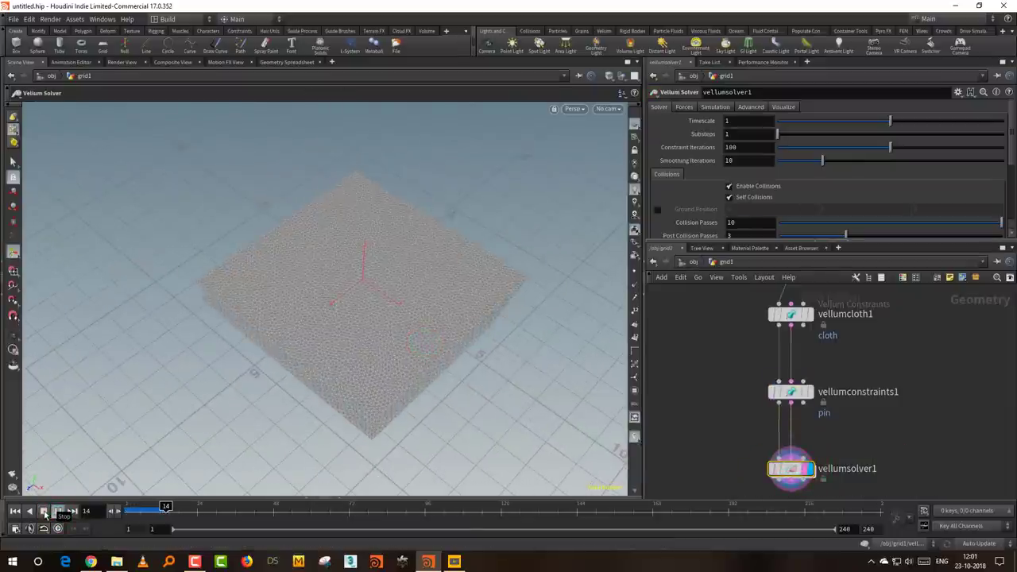
key(Escape)
drag(303, 386, 454, 249)
scroll(714, 357, up, 5)
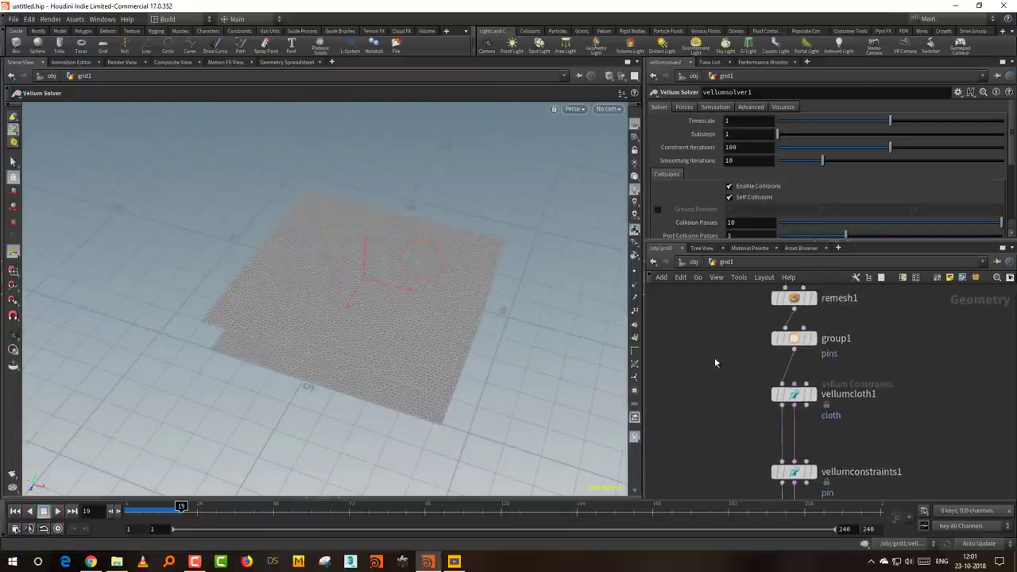
drag(742, 358, 879, 298)
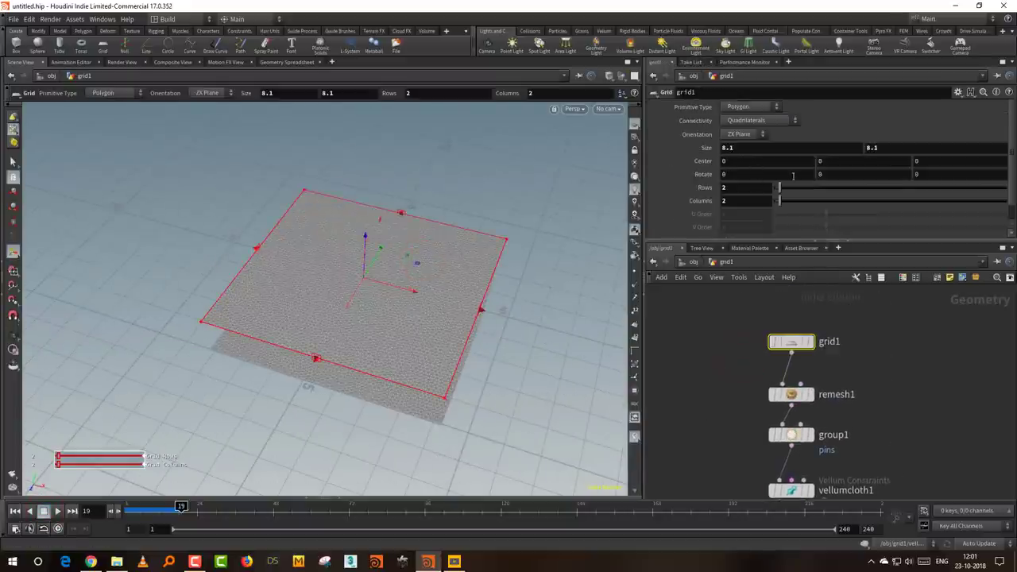
middle_drag(709, 150, 707, 150)
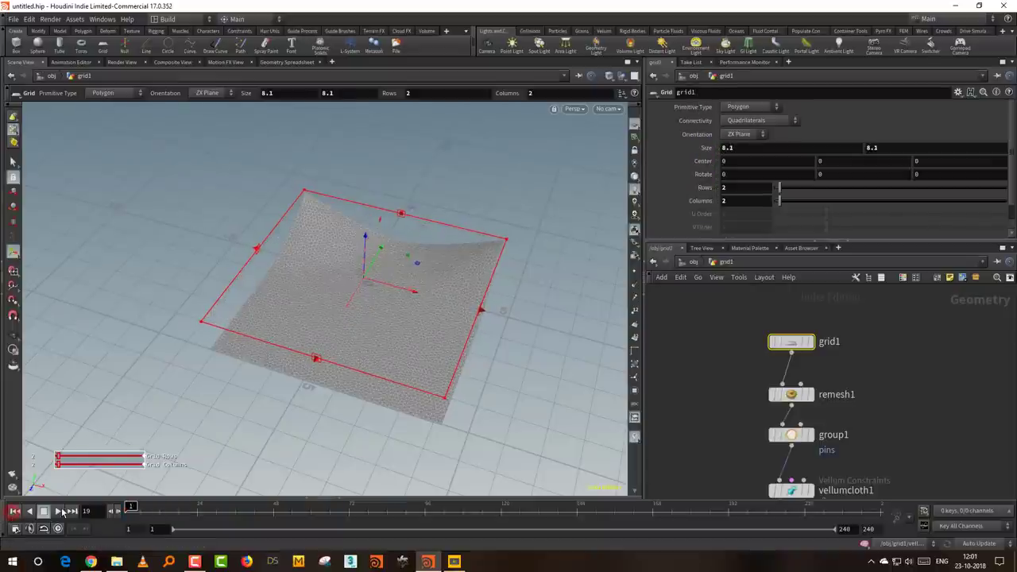
click(60, 511)
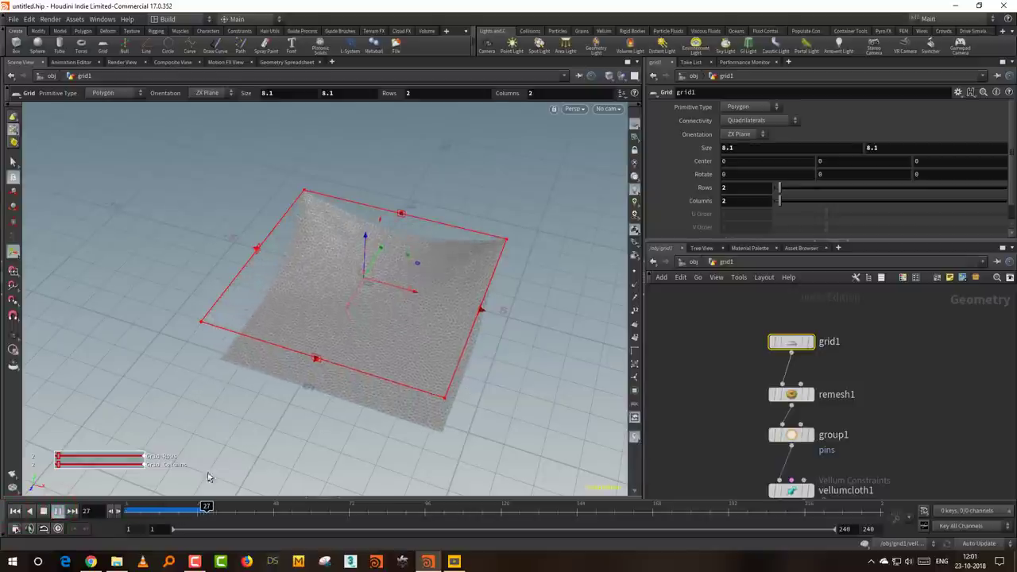
click(42, 512)
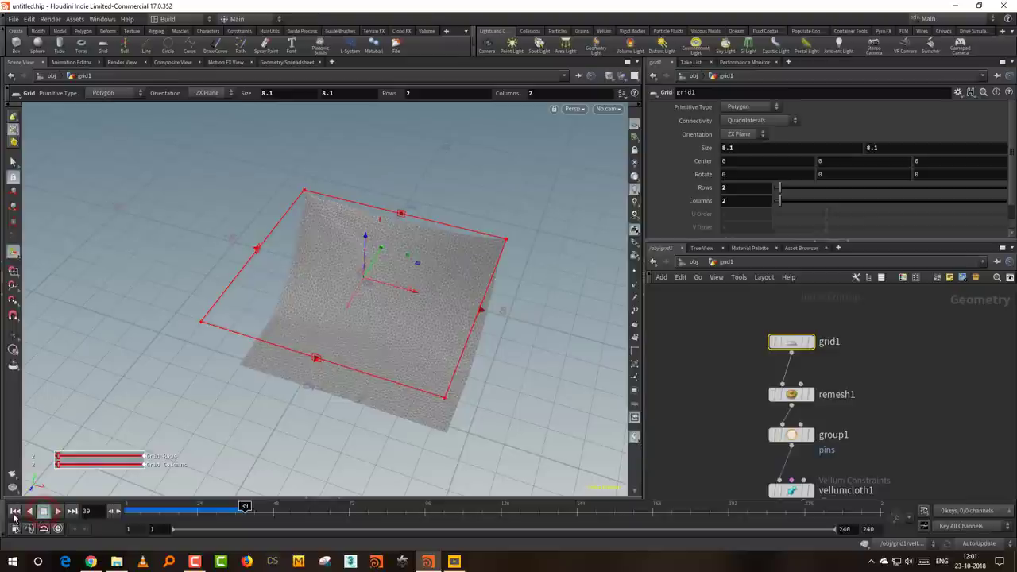
click(14, 512)
Step: Coarsen the remesh1 sheet to a 0.25 target edge length
drag(729, 391, 874, 402)
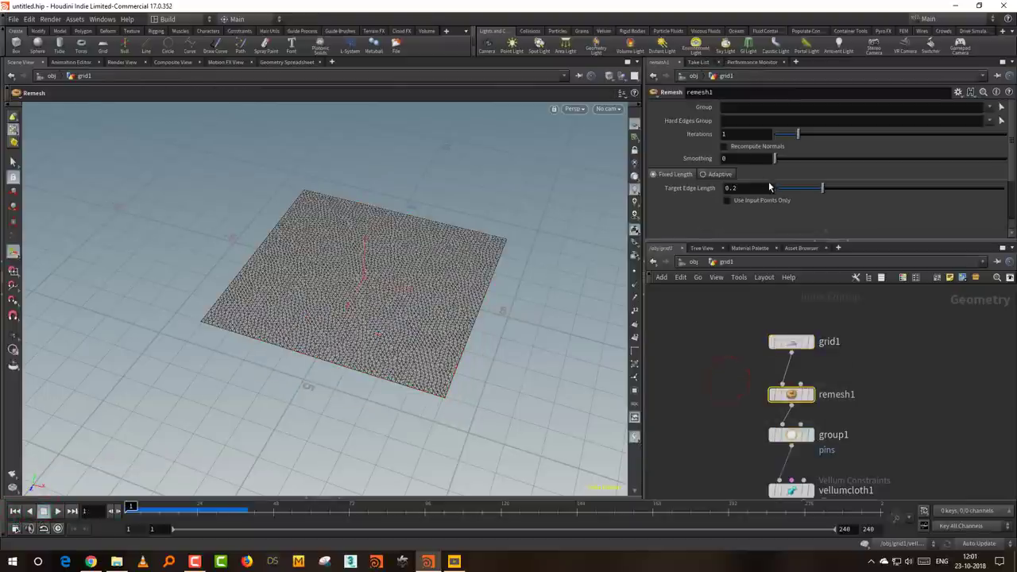
drag(846, 193, 836, 189)
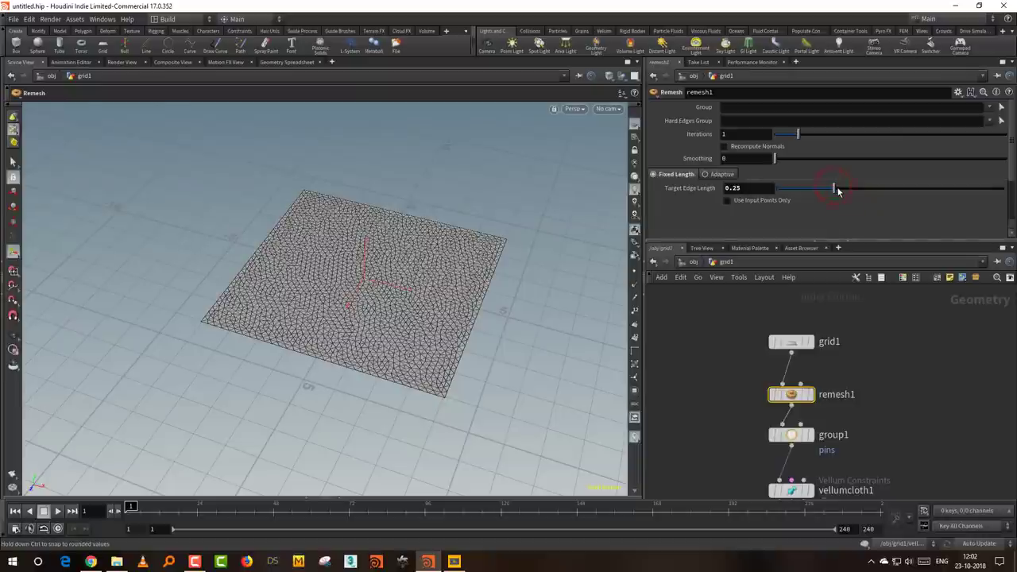
scroll(878, 357, down, 5)
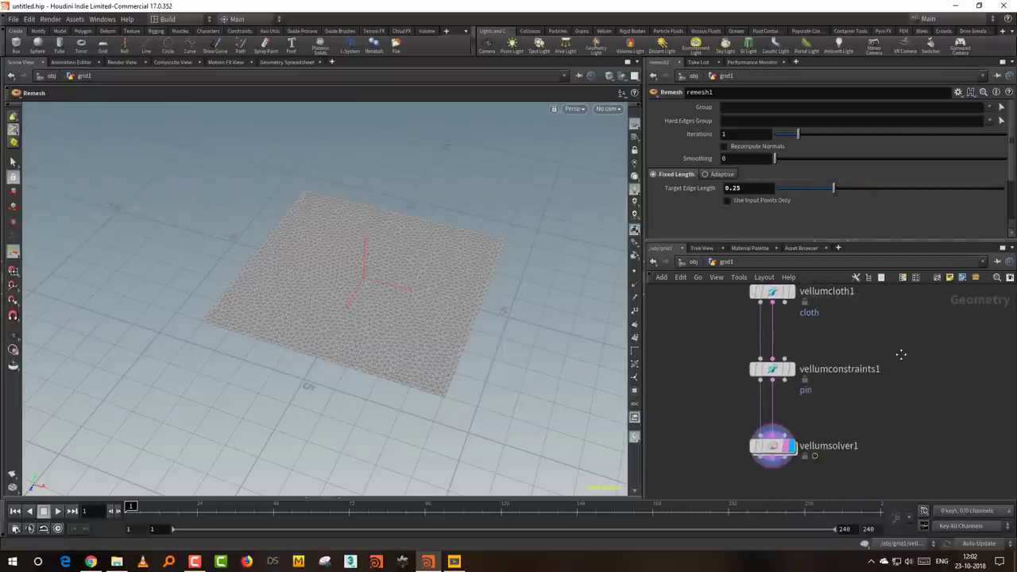
Step: Replay the cloth simulation on vellumsolver1 and orbit around the draping sheet
drag(897, 426, 898, 425)
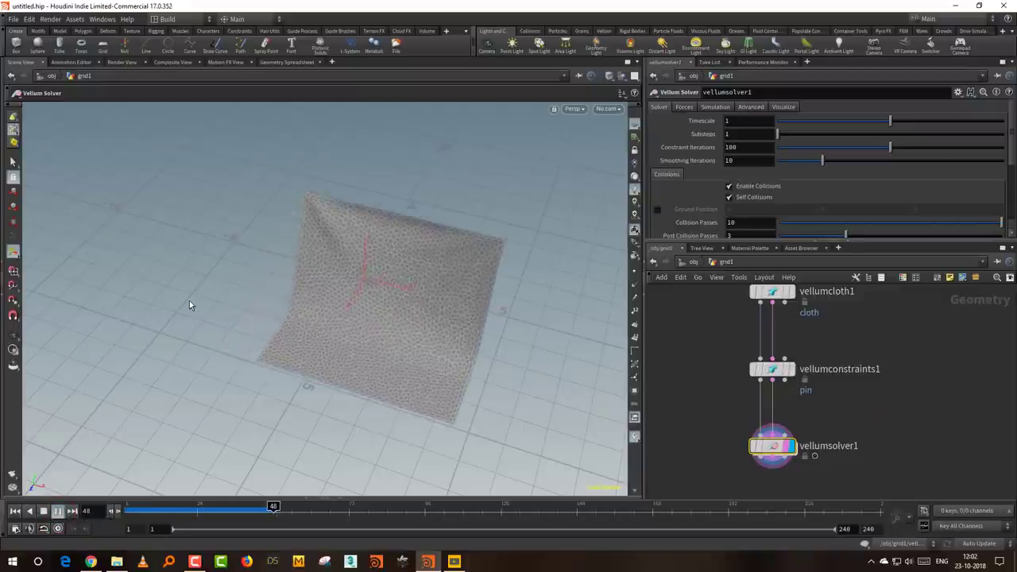
alt+drag(189, 305, 374, 239)
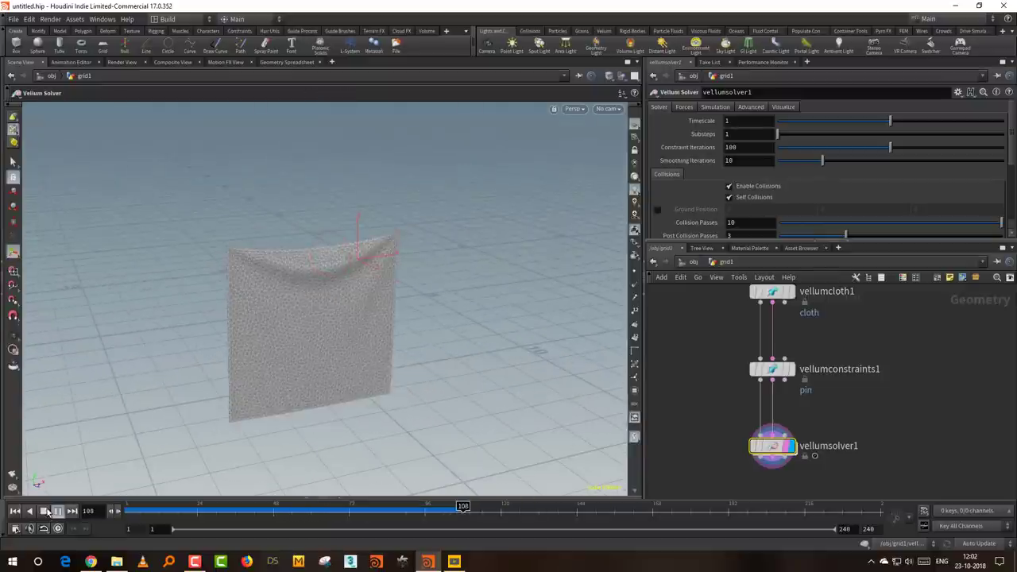
mouse_move(366, 273)
alt+mouse_down()
mouse_move(418, 252)
mouse_move(375, 277)
alt+mouse_up()
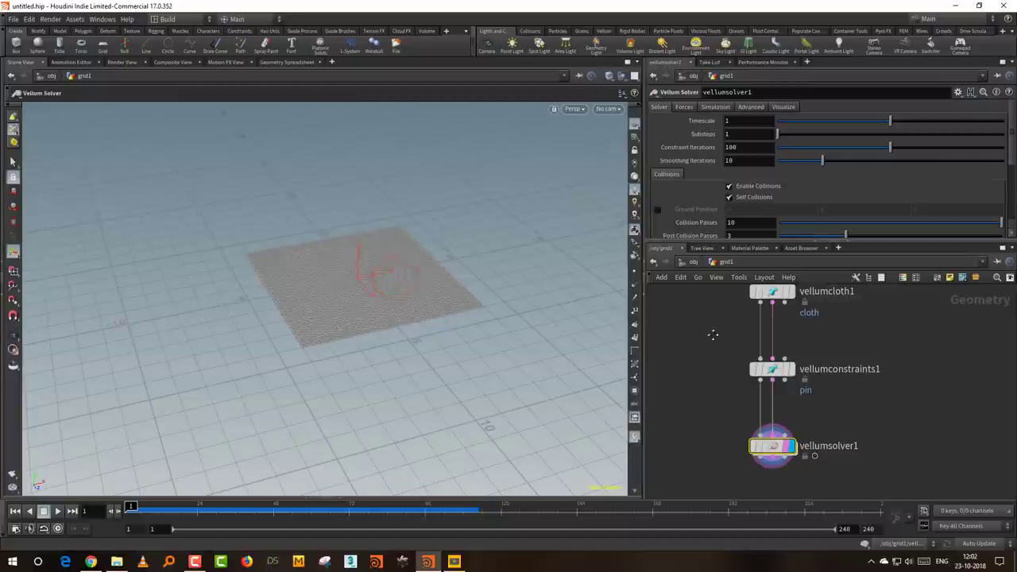
key(h)
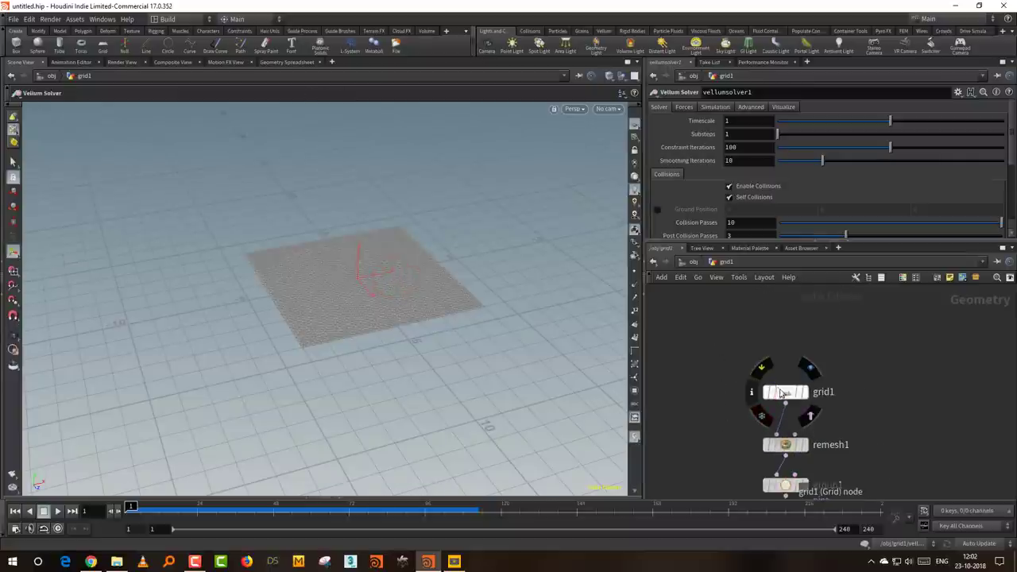
key(Tab)
Step: Insert a Transform between grid1 and remesh1 that raises the sheet about 4.56 units
mouse_move(826, 228)
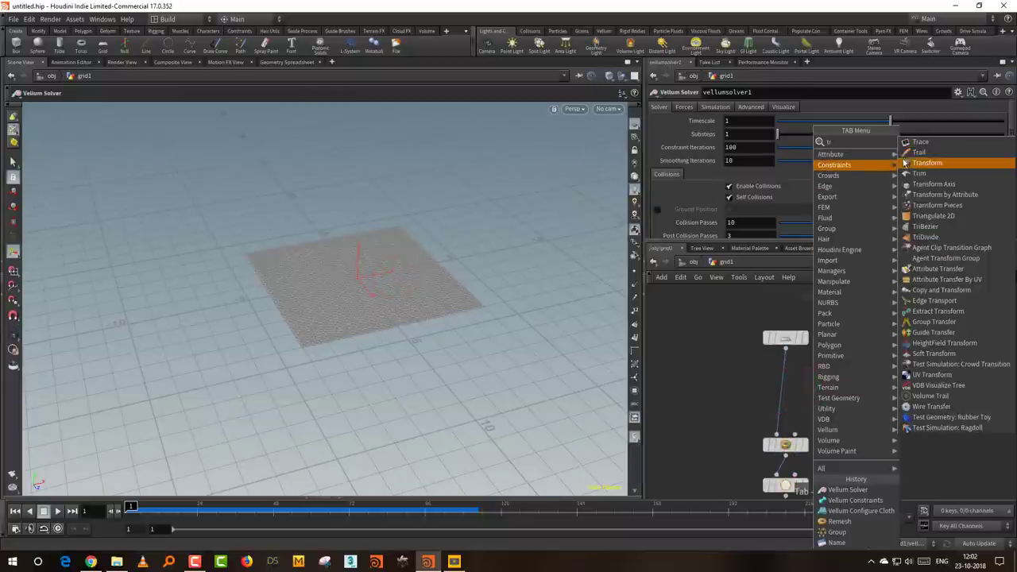
click(920, 165)
click(786, 384)
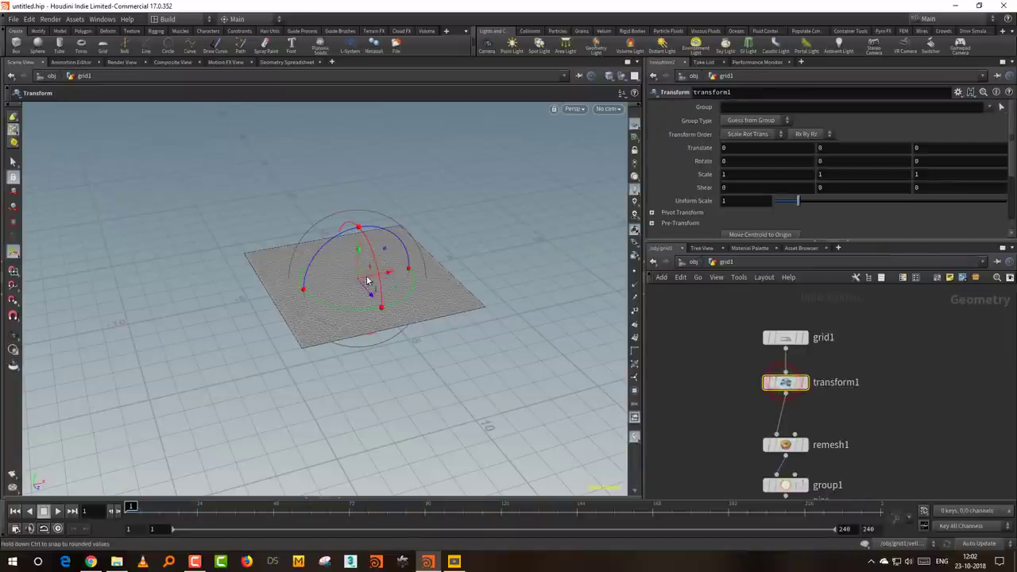
drag(358, 257, 367, 186)
alt+drag(445, 238, 479, 215)
Step: Enable the solver's ground plane and play the simulation to watch the cloth fall
scroll(901, 340, down, 5)
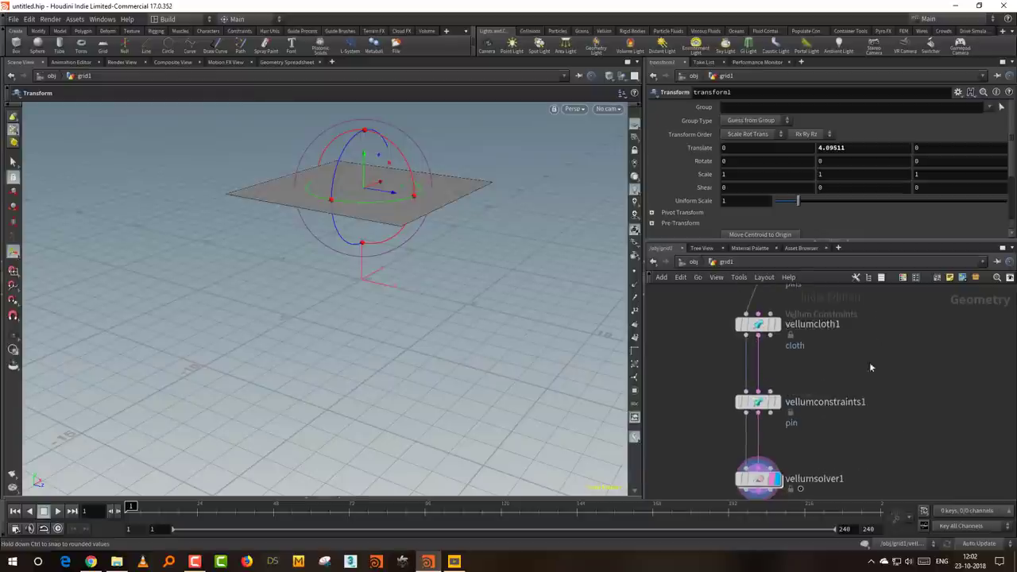
click(873, 418)
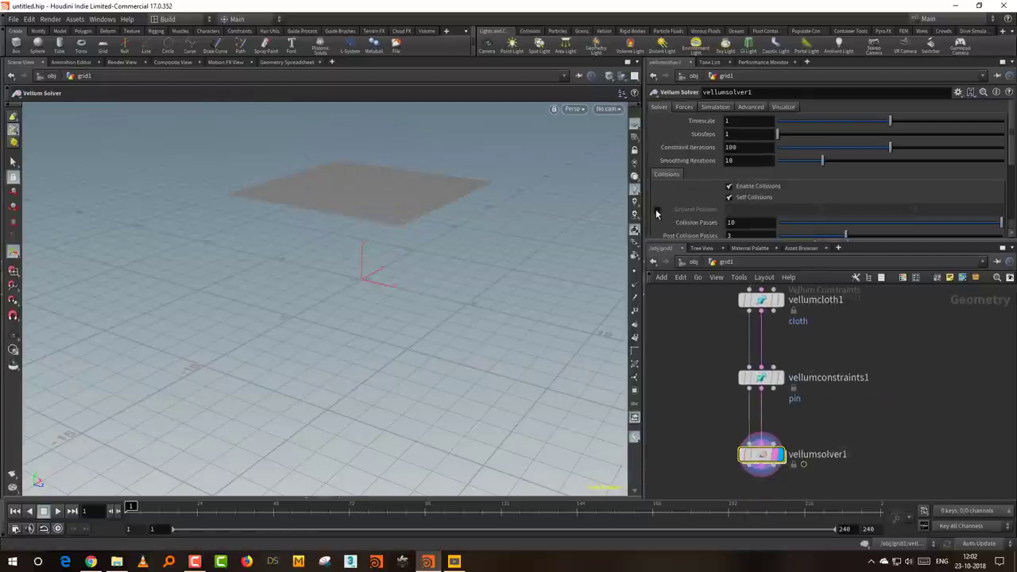
click(657, 209)
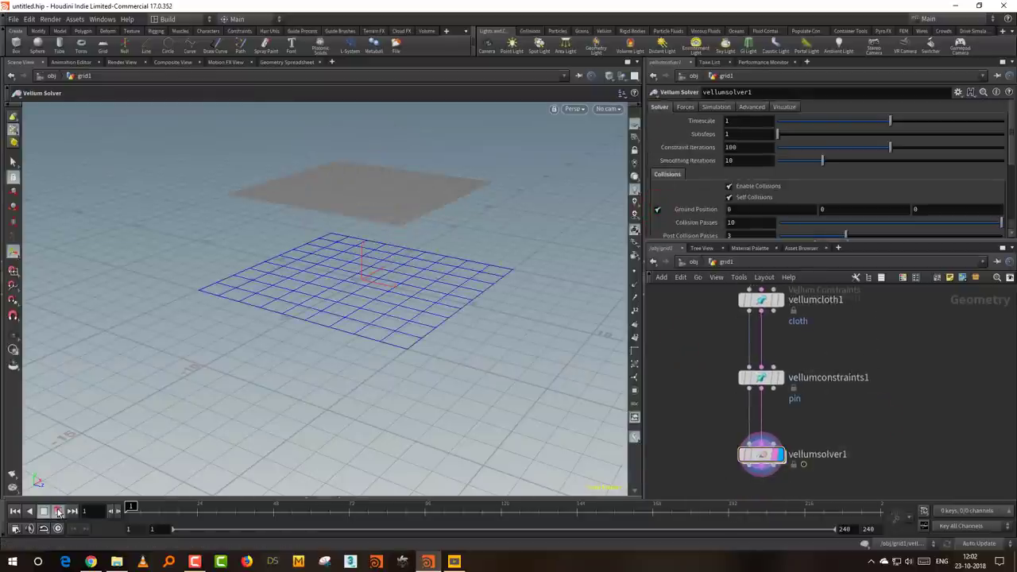
click(57, 511)
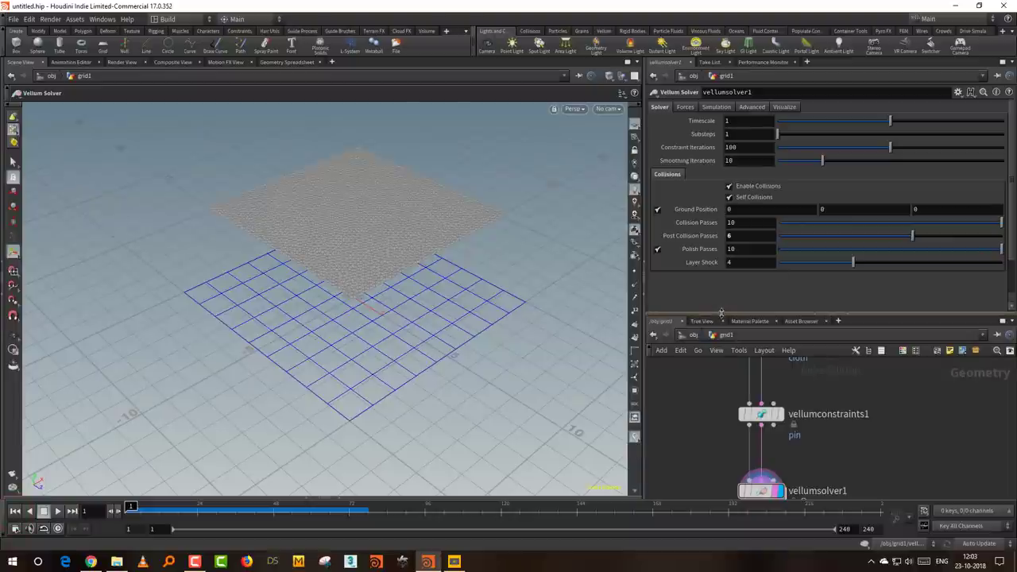
Step: Enlarge the network pane and bring up the vellumconstraints1 pin settings
drag(721, 313, 721, 259)
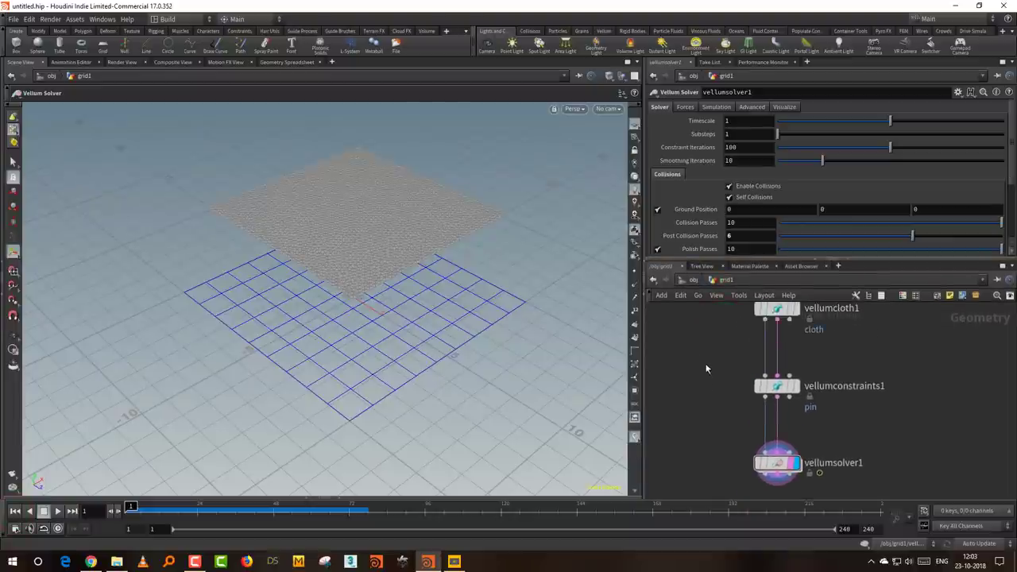
drag(735, 261, 734, 280)
drag(718, 375, 833, 424)
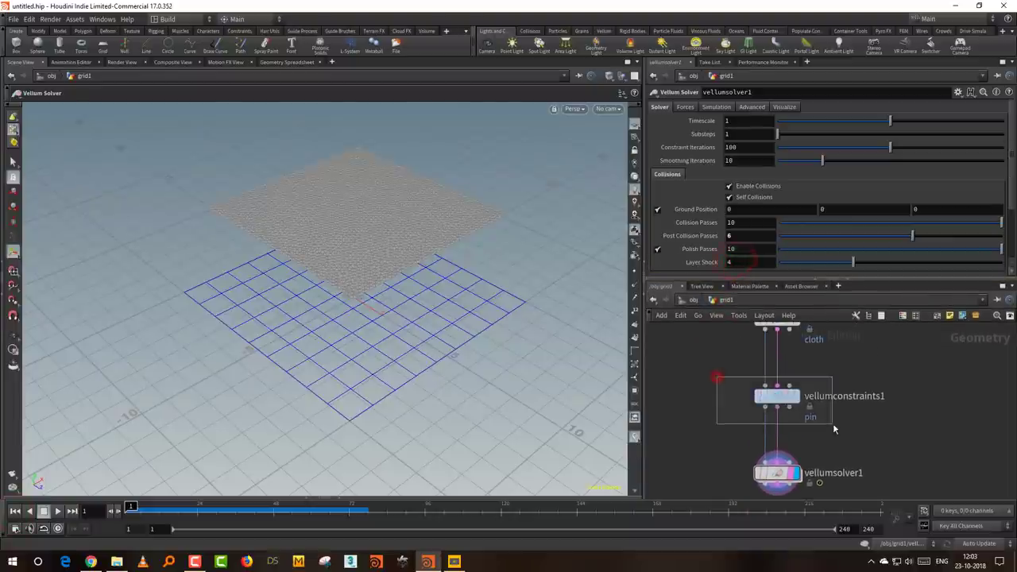
scroll(877, 168, up, 2)
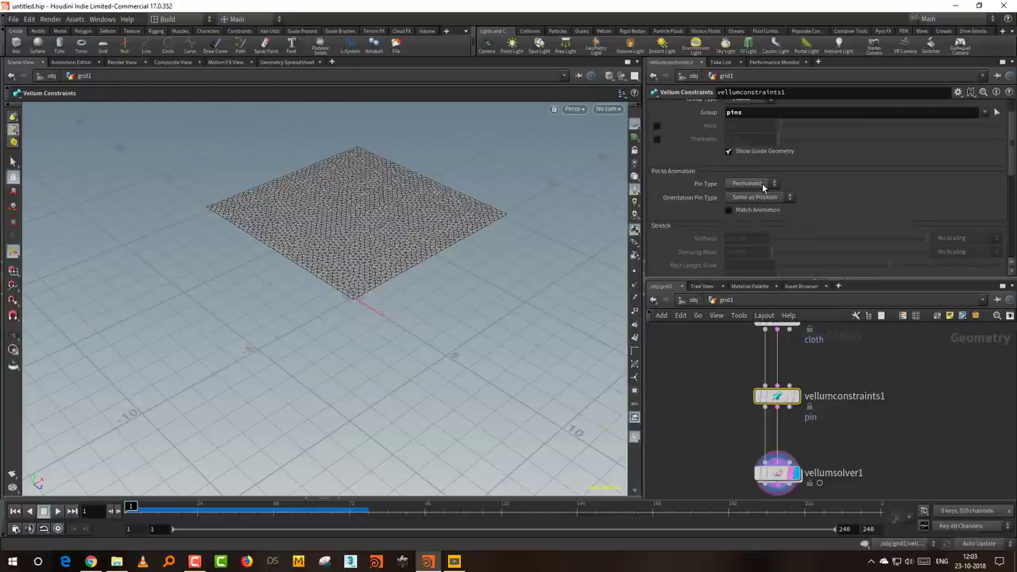
Step: Change the pin type from Permanent to Soft
click(763, 185)
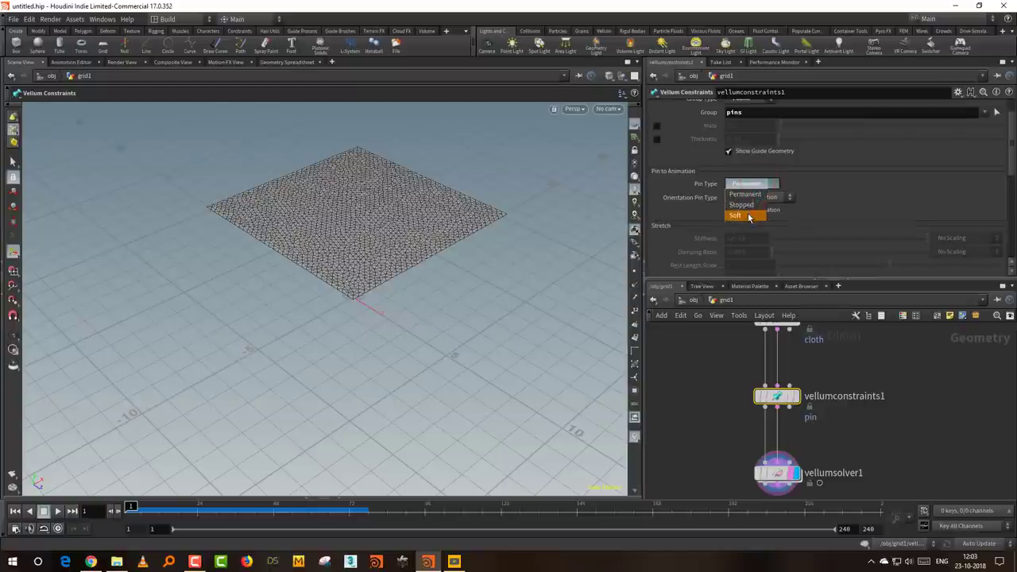
click(742, 215)
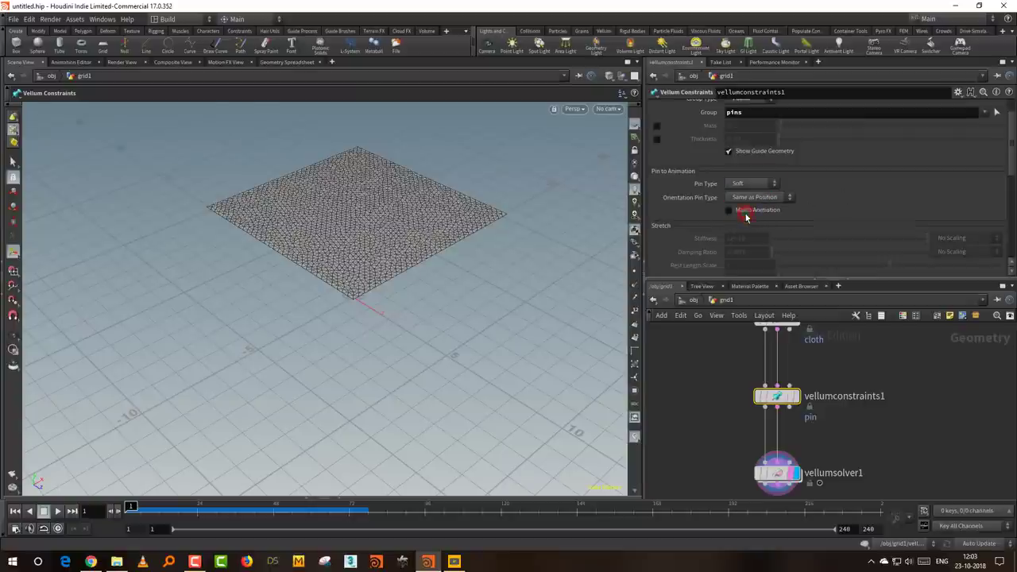
click(688, 374)
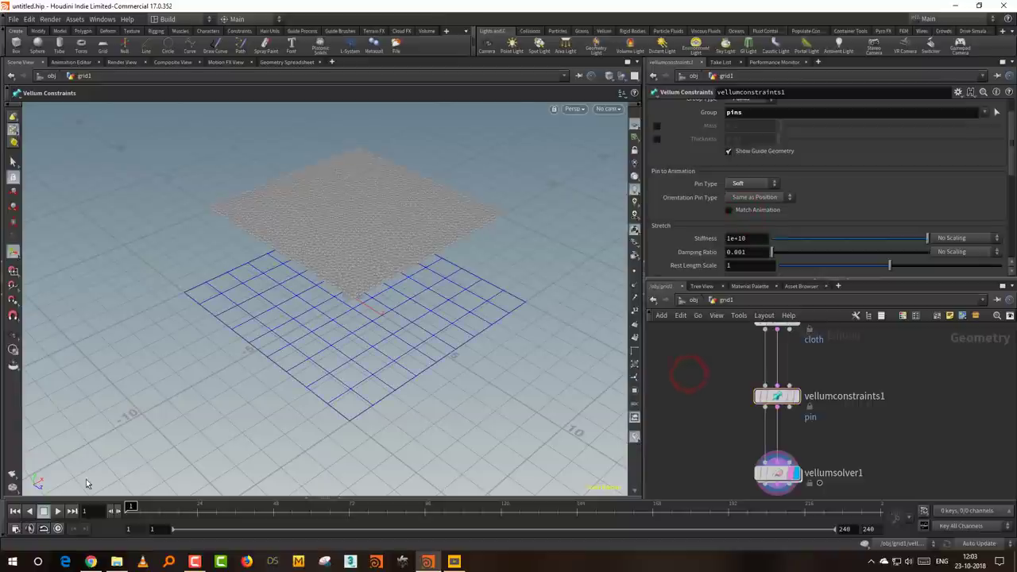
Step: Stop the preview at frame 1 and turn off vellumsolver1's built-in ground plane
click(46, 513)
click(14, 511)
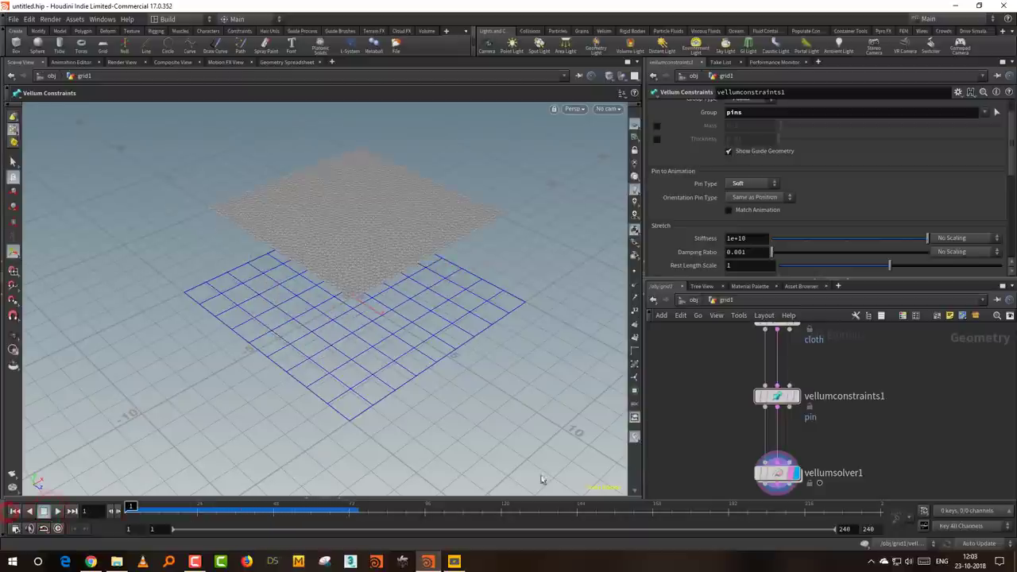
middle_drag(817, 451, 761, 454)
click(761, 451)
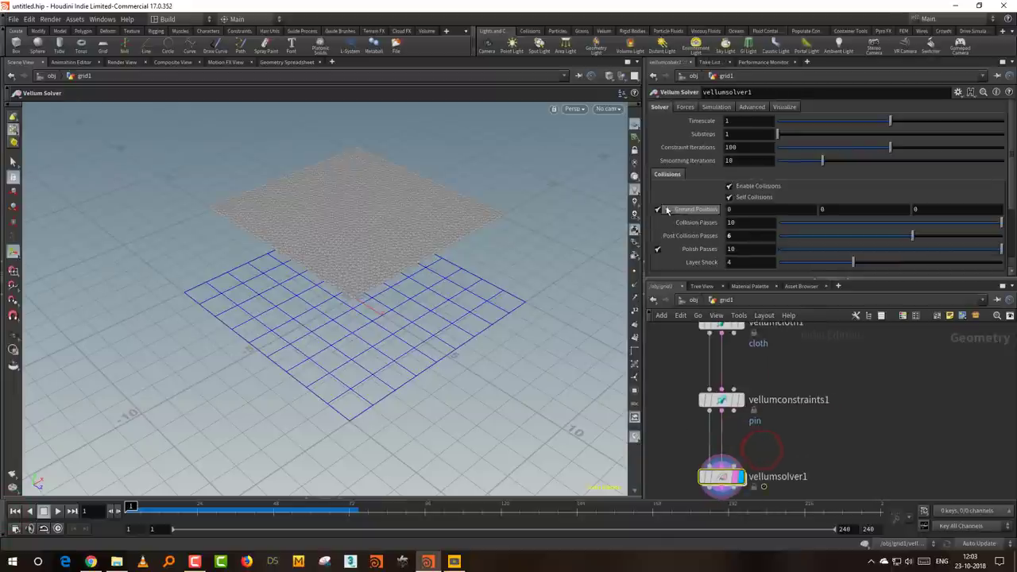
click(658, 210)
Step: Add a new grid node and wire it into the solver's collision input
click(861, 387)
key(Tab)
text(gr)
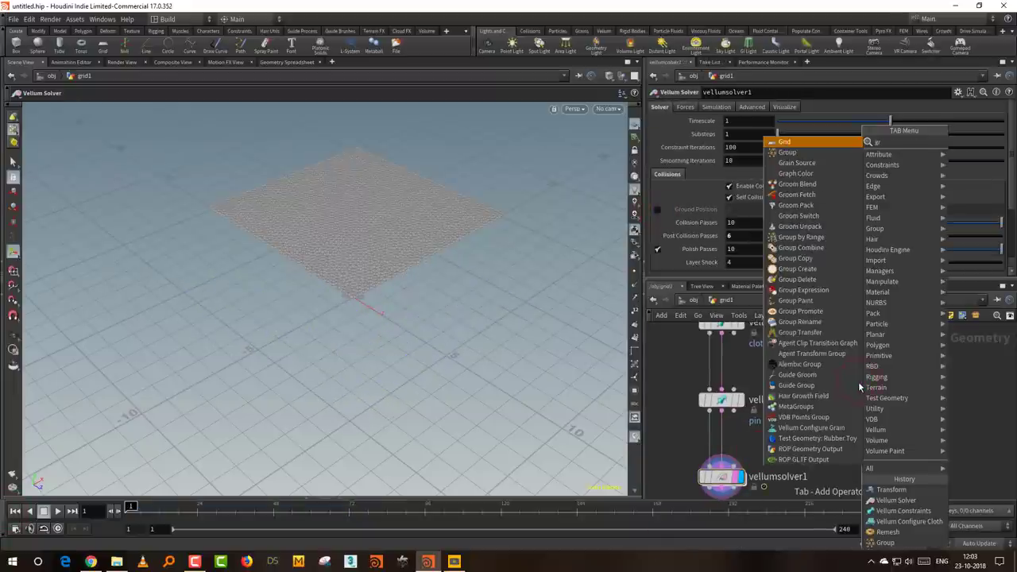
key(Return)
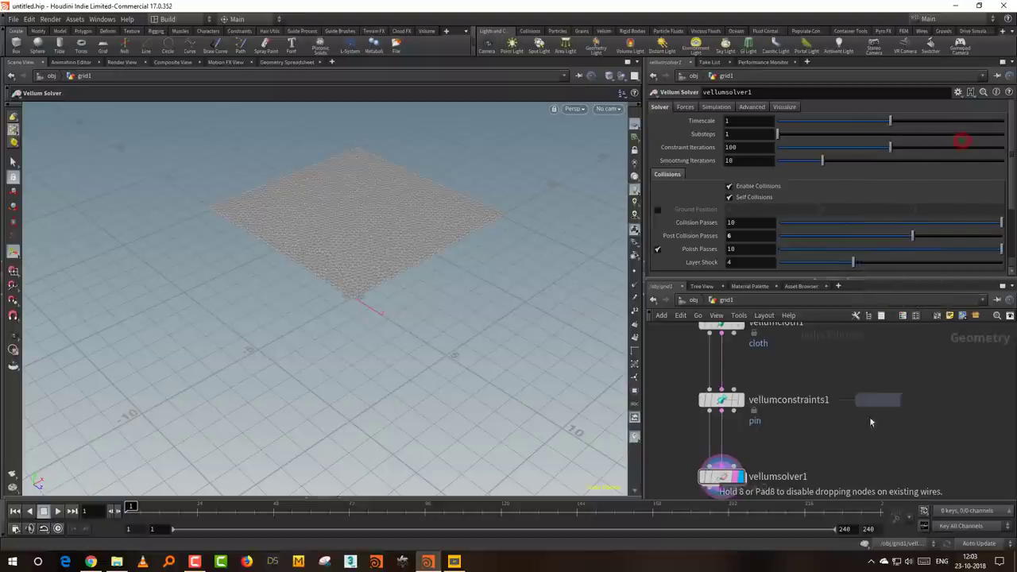
click(874, 372)
drag(875, 376, 747, 460)
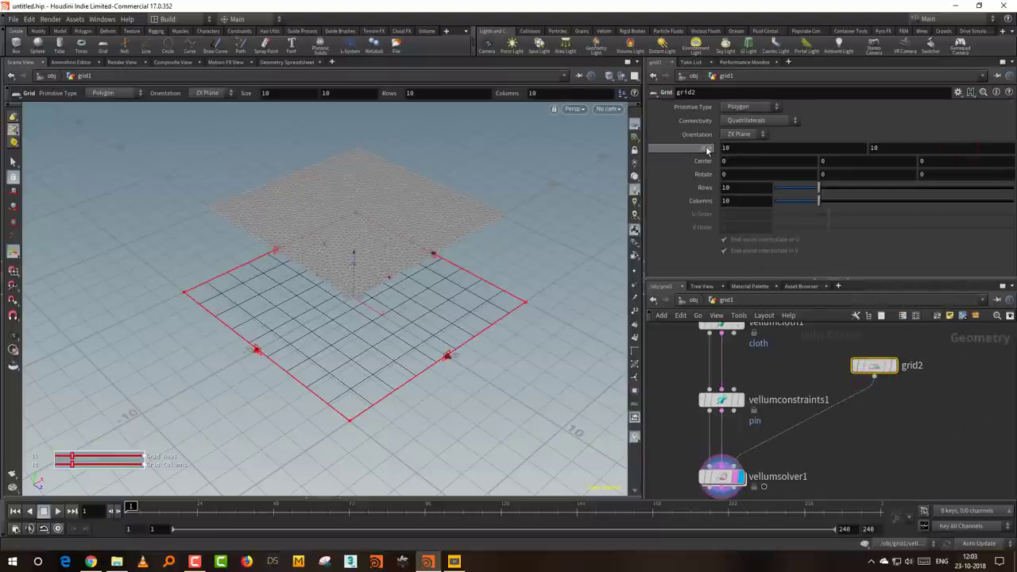
Step: Size the collision grid to 14.2 with 36 rows and columns, then test-play the drape
middle_drag(707, 150, 779, 158)
mouse_move(818, 188)
mouse_down()
mouse_move(946, 190)
mouse_move(946, 203)
mouse_up()
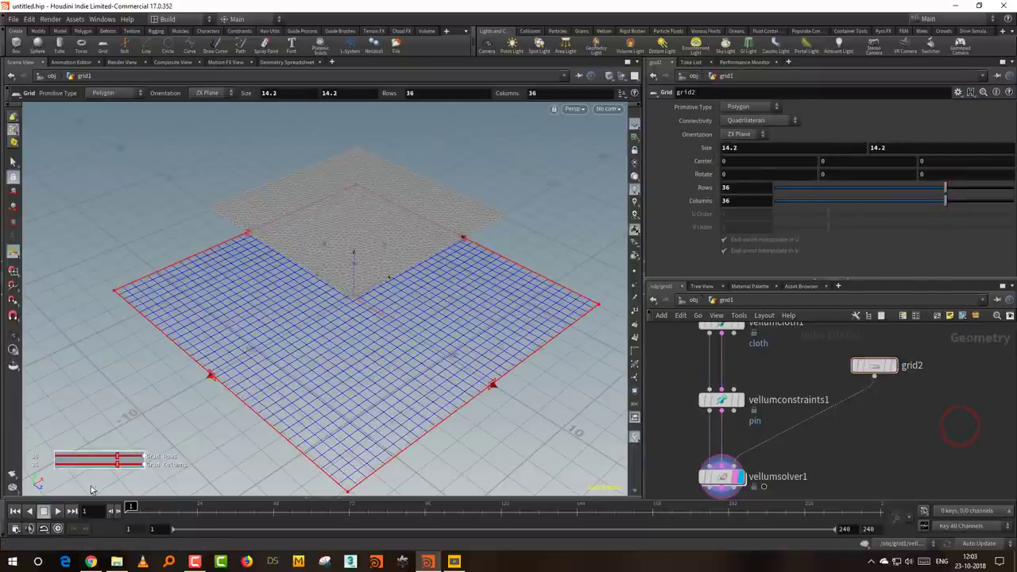
click(58, 512)
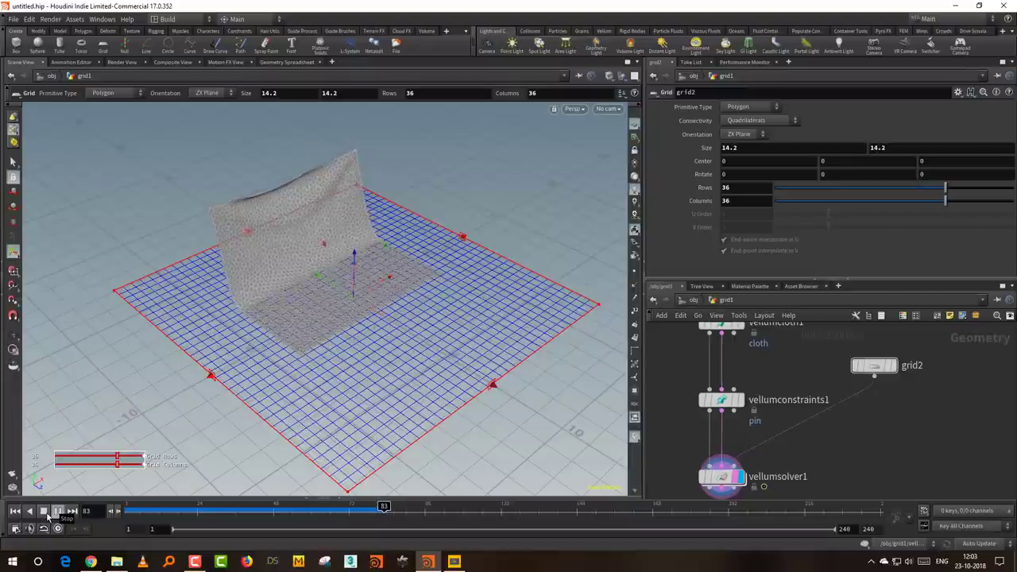
click(44, 511)
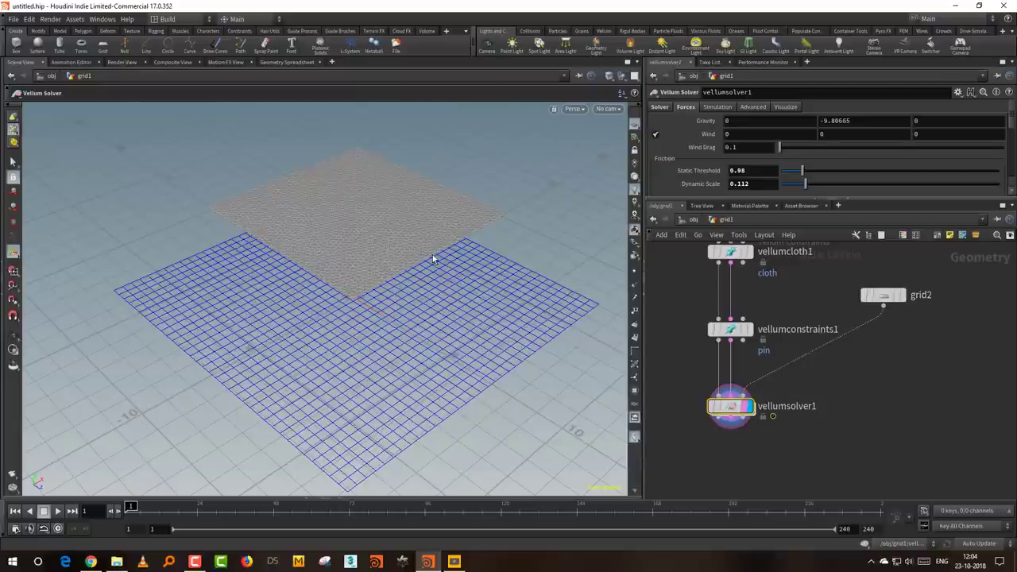
Step: Dive into vellumsolver1's forces network and bring the inputs and force_output into view
double_click(733, 409)
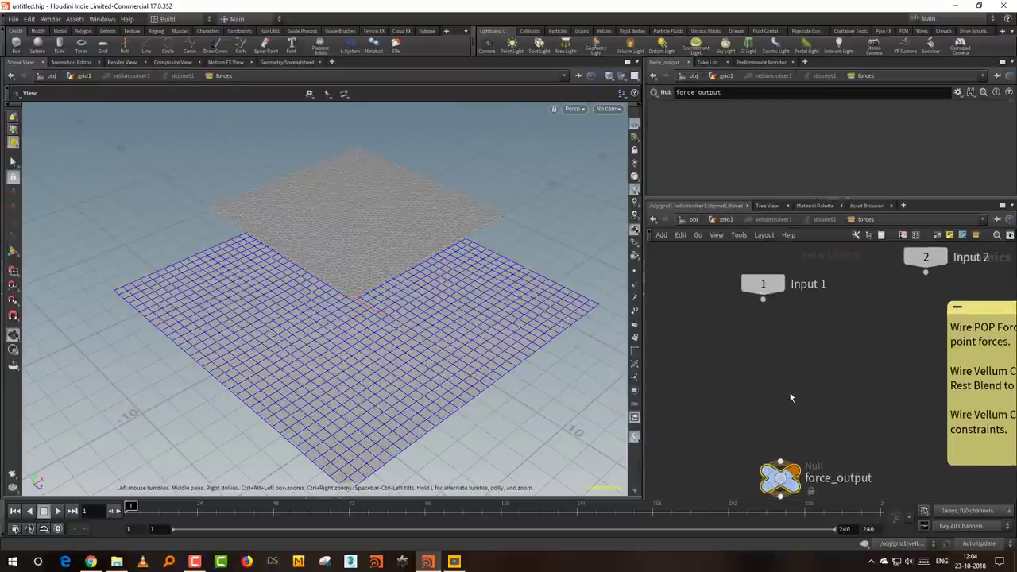
key(Tab)
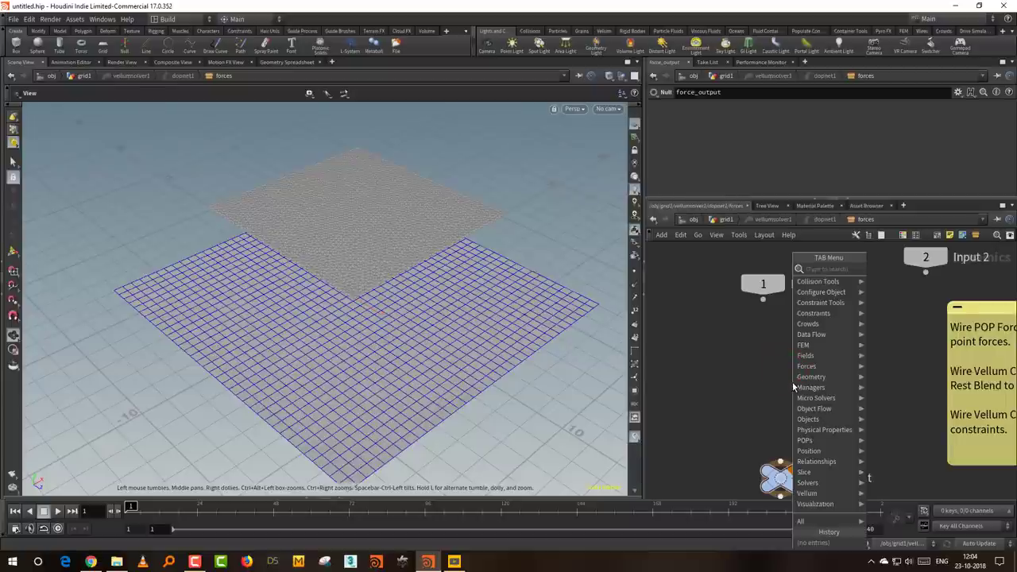
text(vellu)
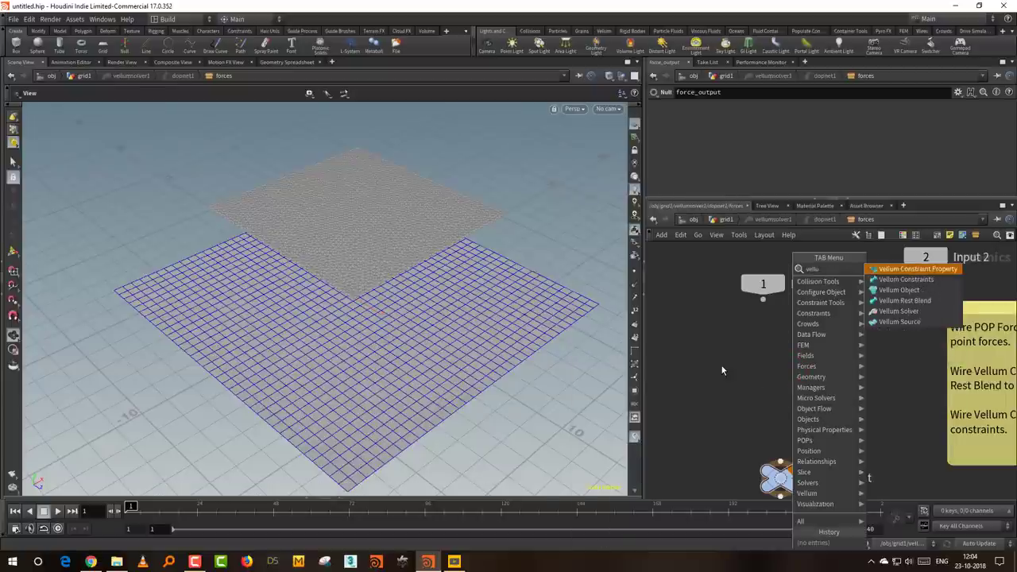
click(722, 370)
scroll(911, 298, down, 3)
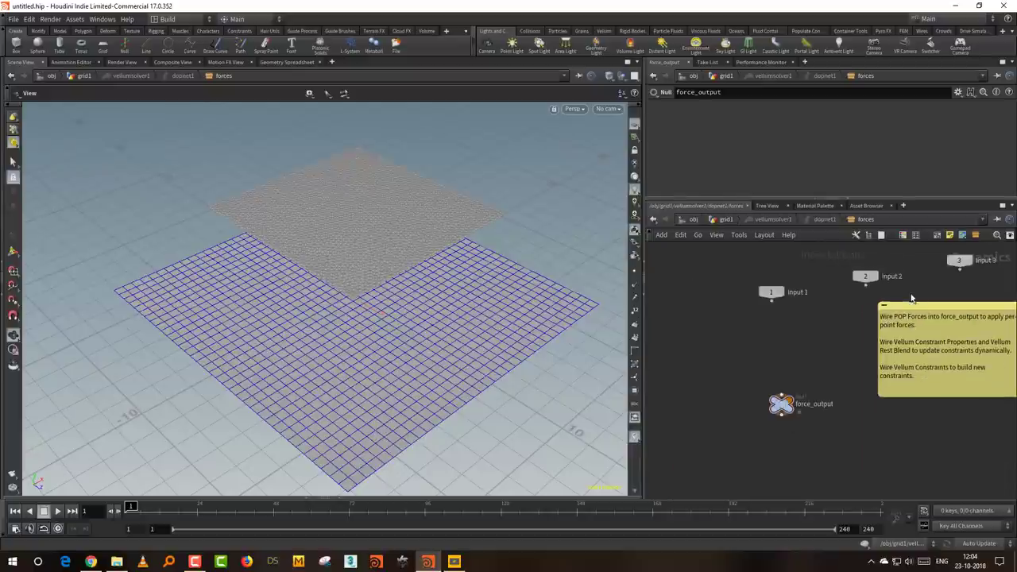
middle_drag(849, 327, 779, 352)
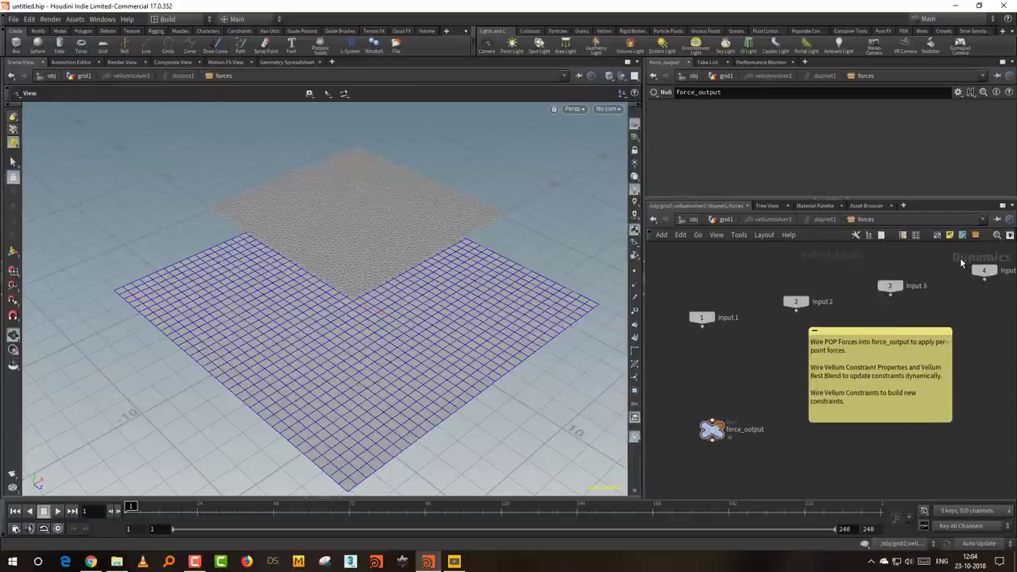
scroll(741, 366, up, 3)
middle_drag(775, 378, 793, 383)
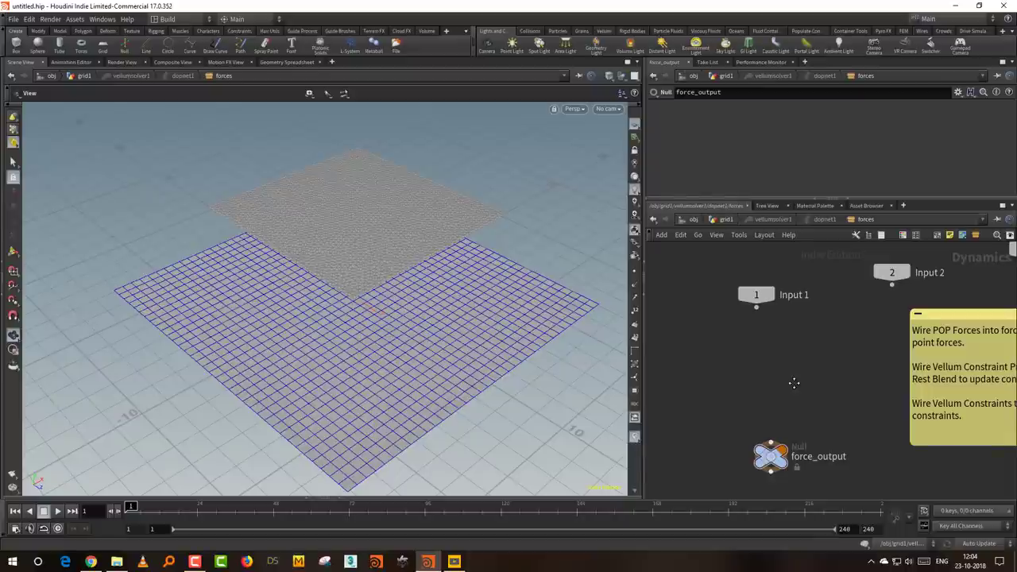
Step: Add a Vellum Constraint Property wired into force_output and enable its Break Threshold
key(Tab)
text(vellum)
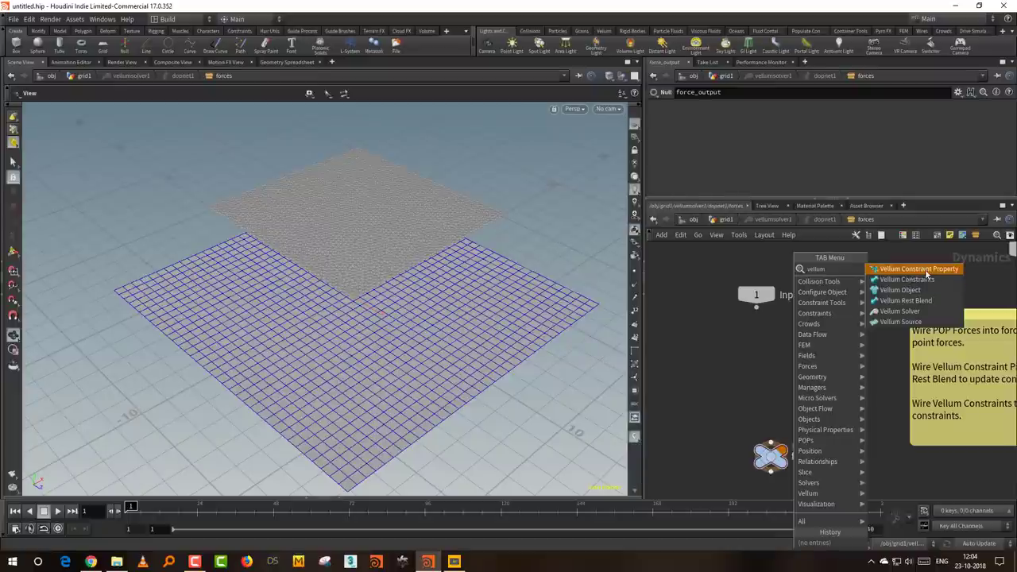
click(926, 272)
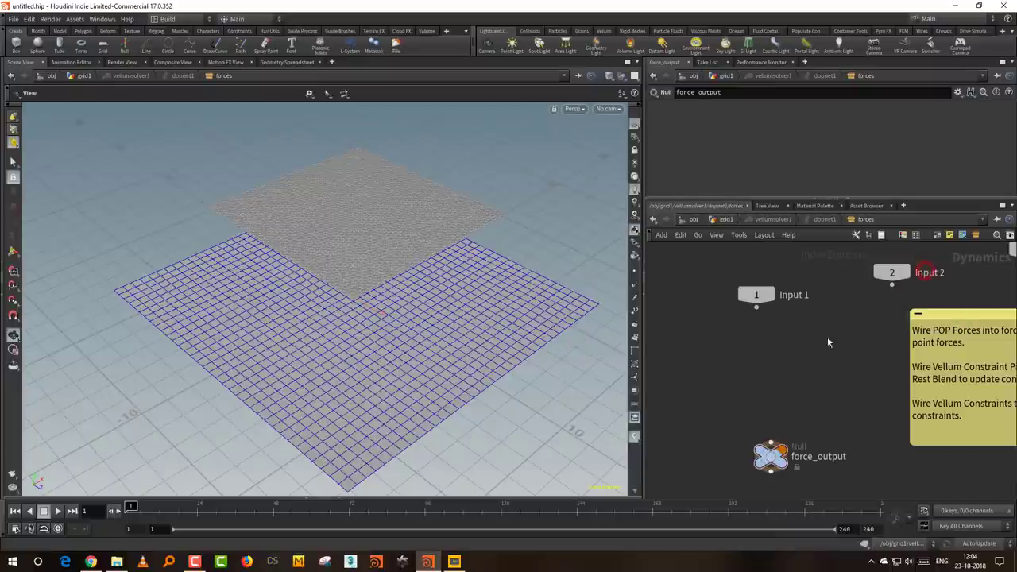
click(806, 339)
click(771, 442)
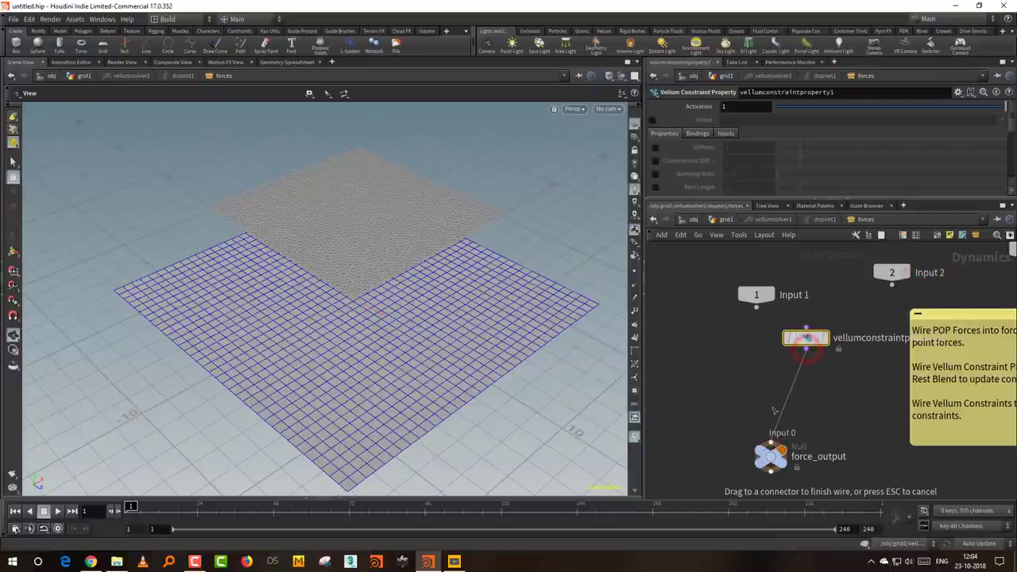
drag(739, 365, 868, 332)
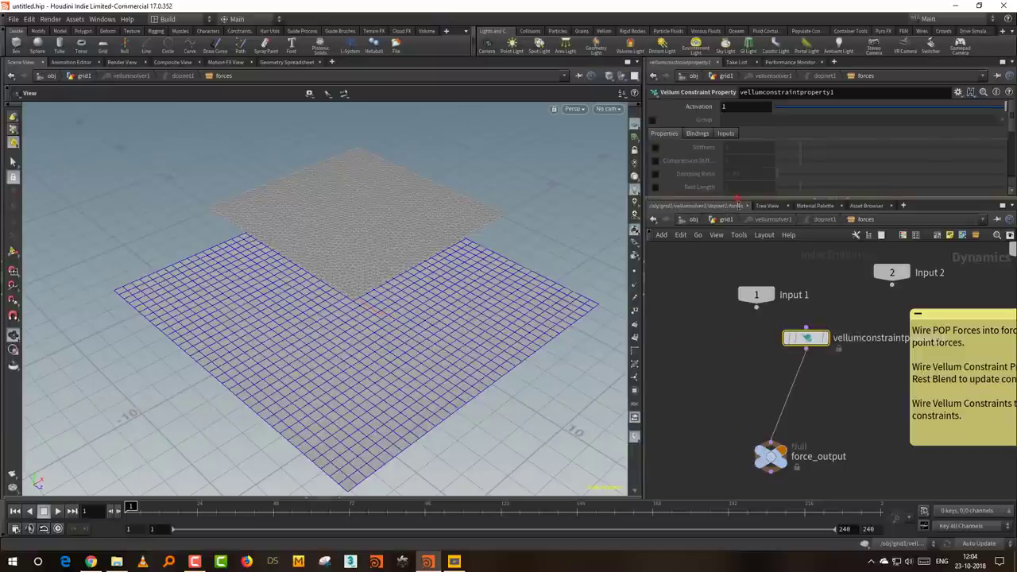
drag(738, 201, 738, 258)
scroll(782, 193, down, 3)
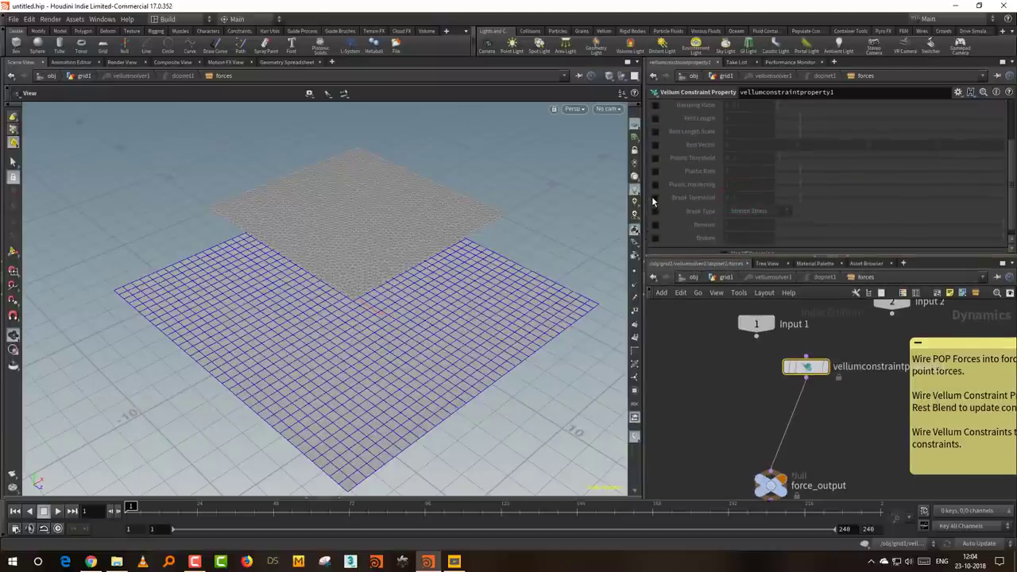
click(654, 198)
Step: Enable the Stretch Stress break type and rewind the simulation to frame 1
click(655, 211)
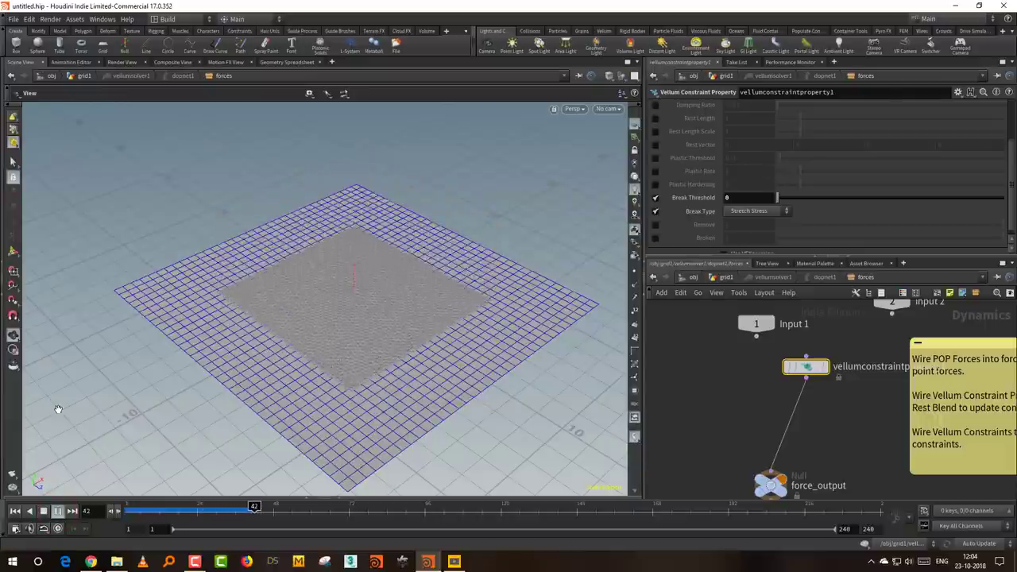
click(44, 511)
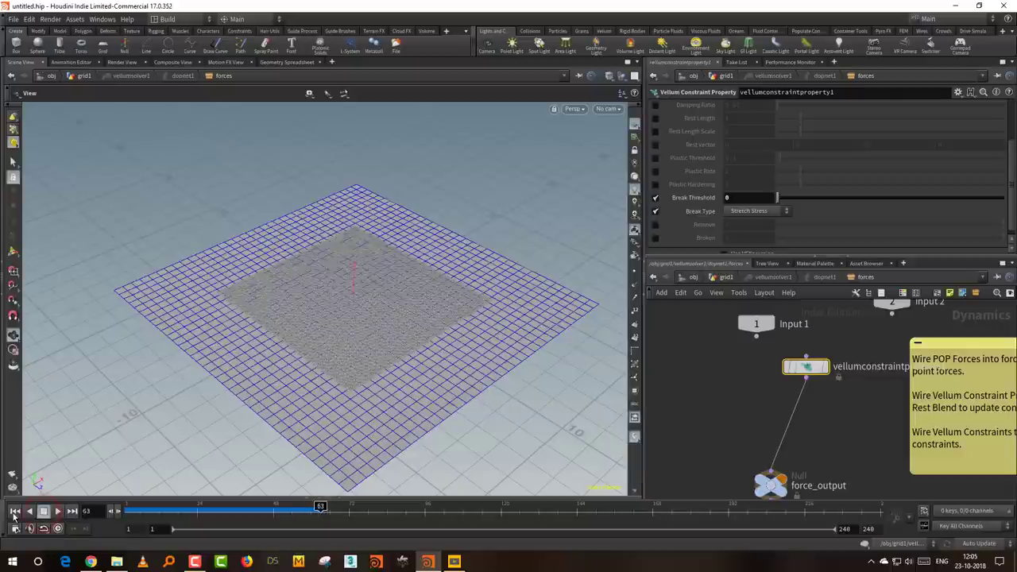
click(14, 512)
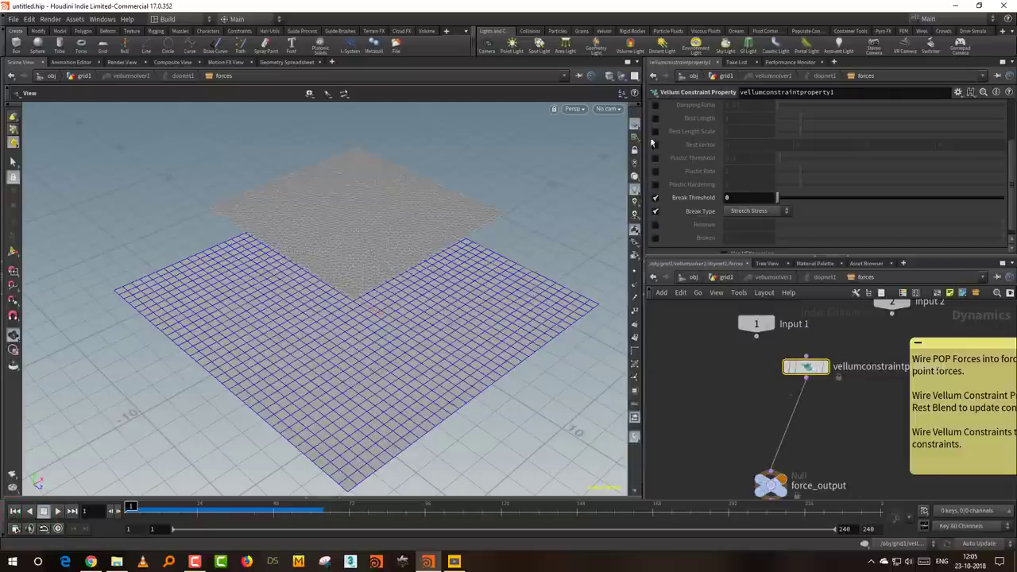
drag(442, 213, 454, 238)
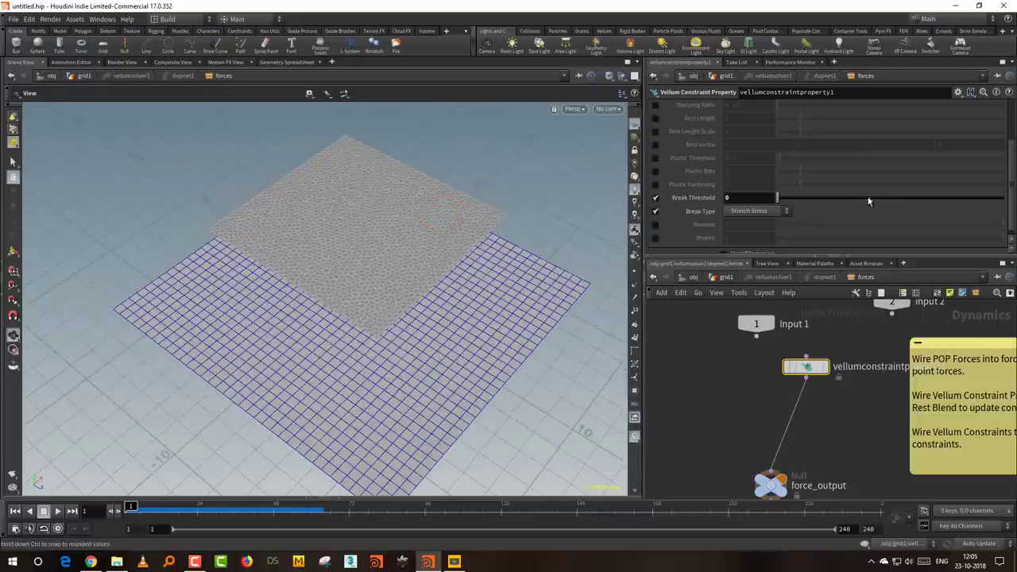
Step: Raise the Break Threshold to 1, replay from frame 1 and scrub to about frame 46
drag(850, 197, 847, 202)
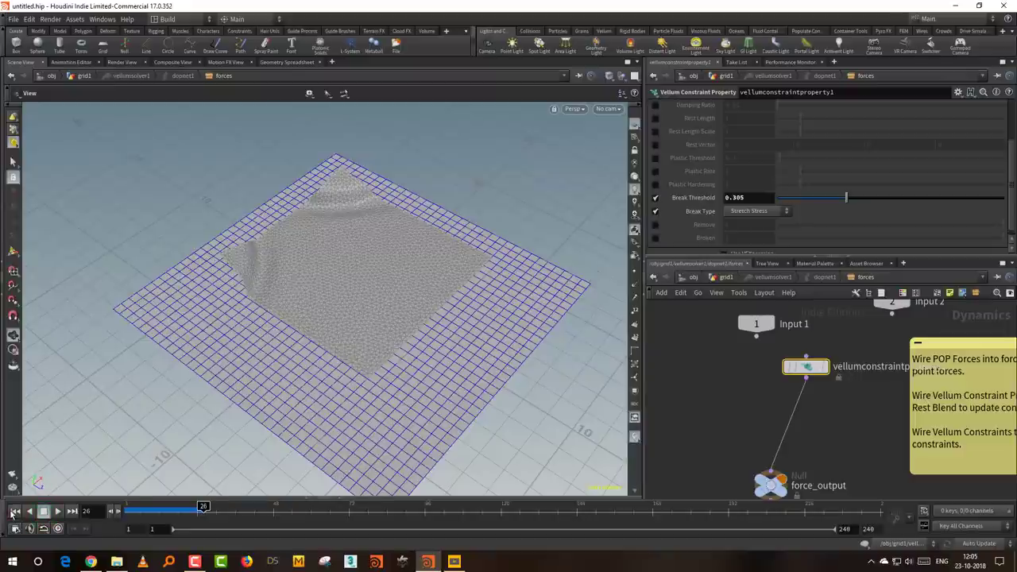
click(13, 511)
click(344, 181)
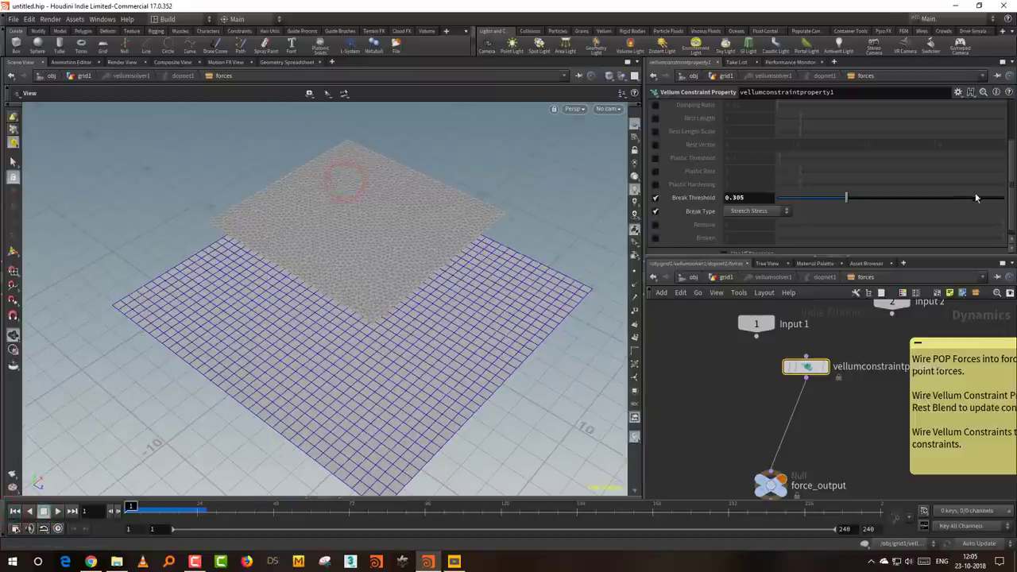
click(42, 513)
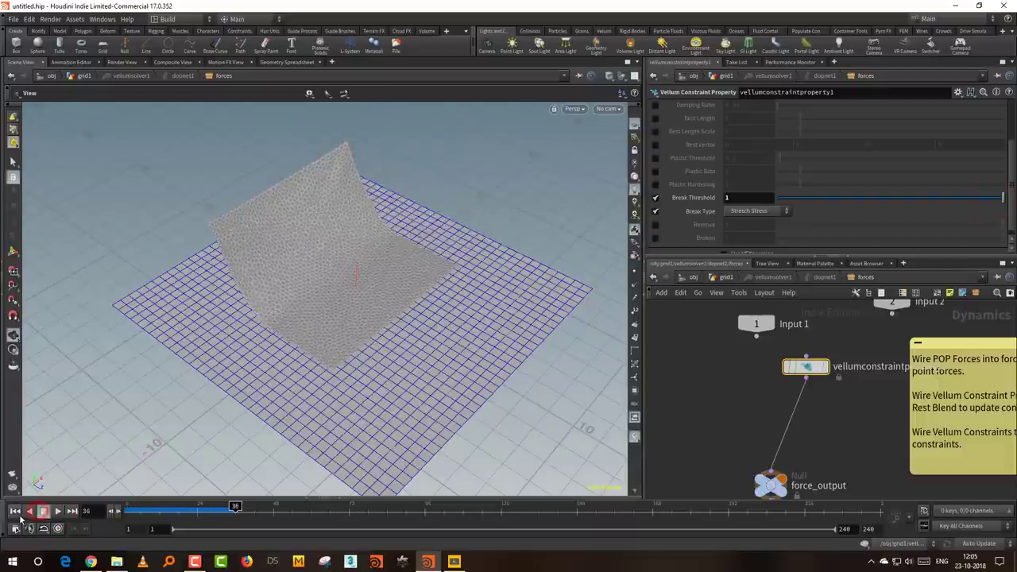
click(14, 511)
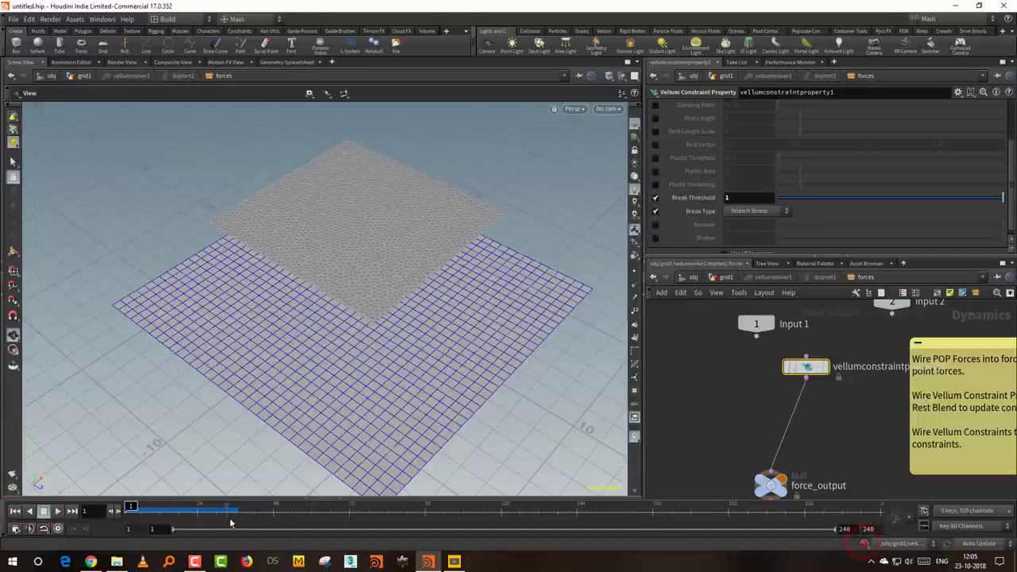
drag(231, 518, 273, 516)
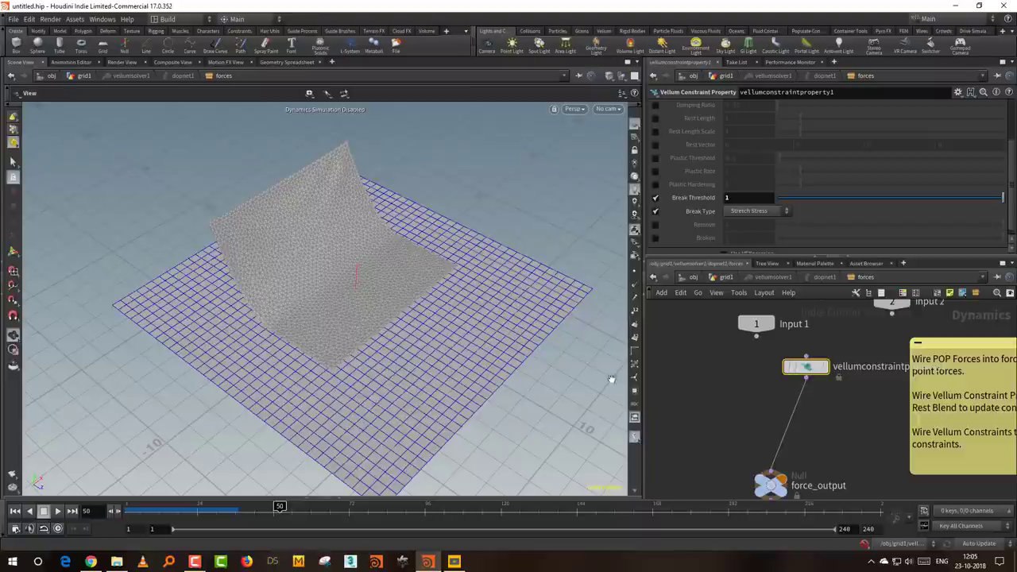
Step: Keyframe the Break Threshold at frames 50 and 59 and replay the tearing cloth
alt+click(756, 196)
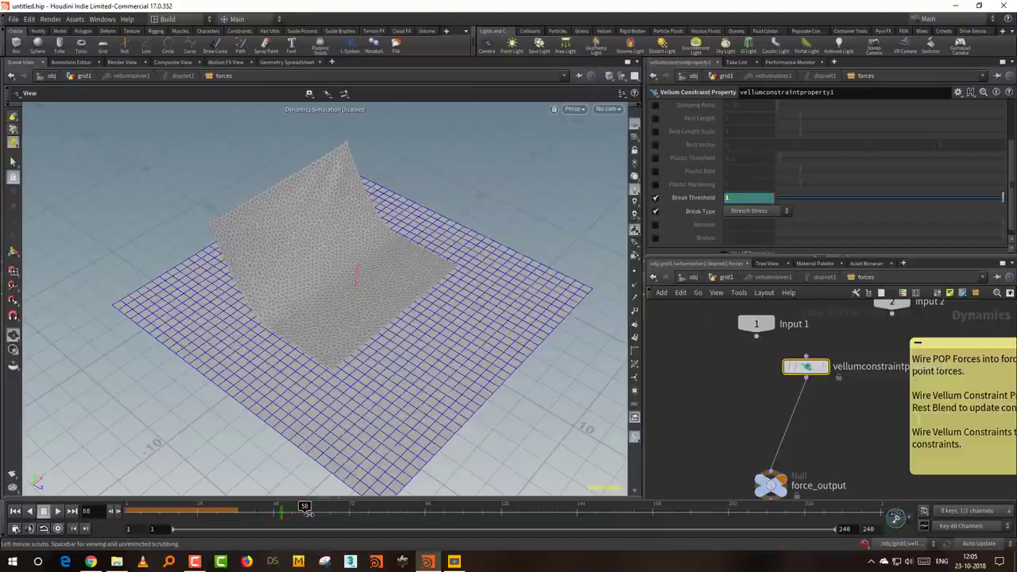
drag(308, 512, 314, 513)
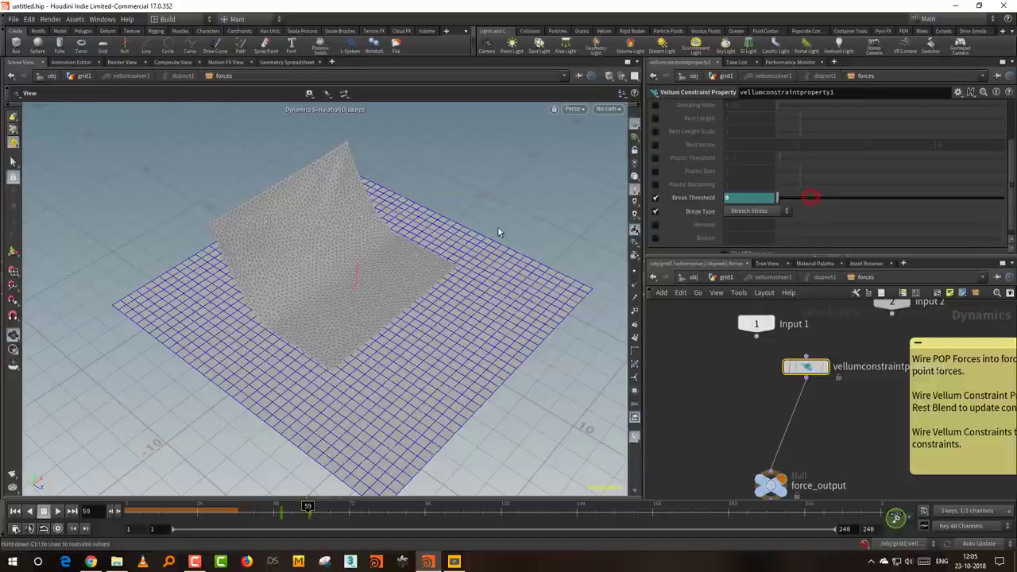
drag(246, 513, 45, 529)
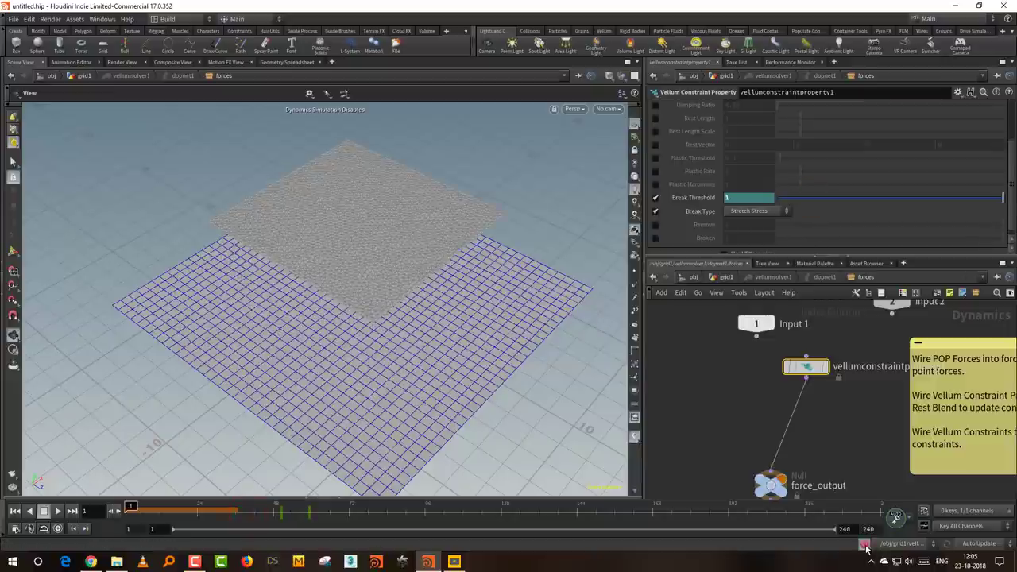
click(58, 510)
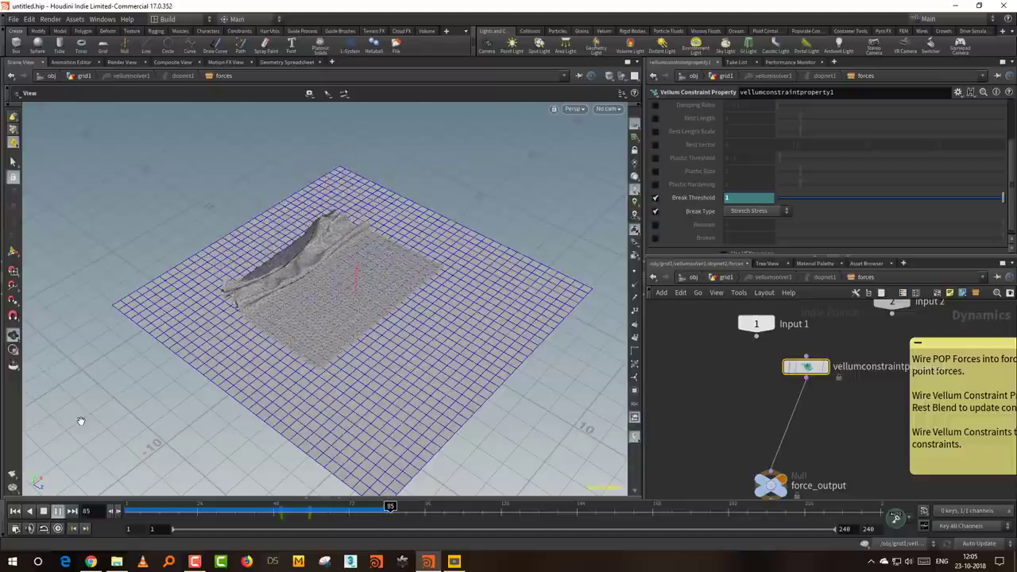
Step: Return to the grid1 network and stop the playback
click(725, 277)
key(Escape)
click(43, 511)
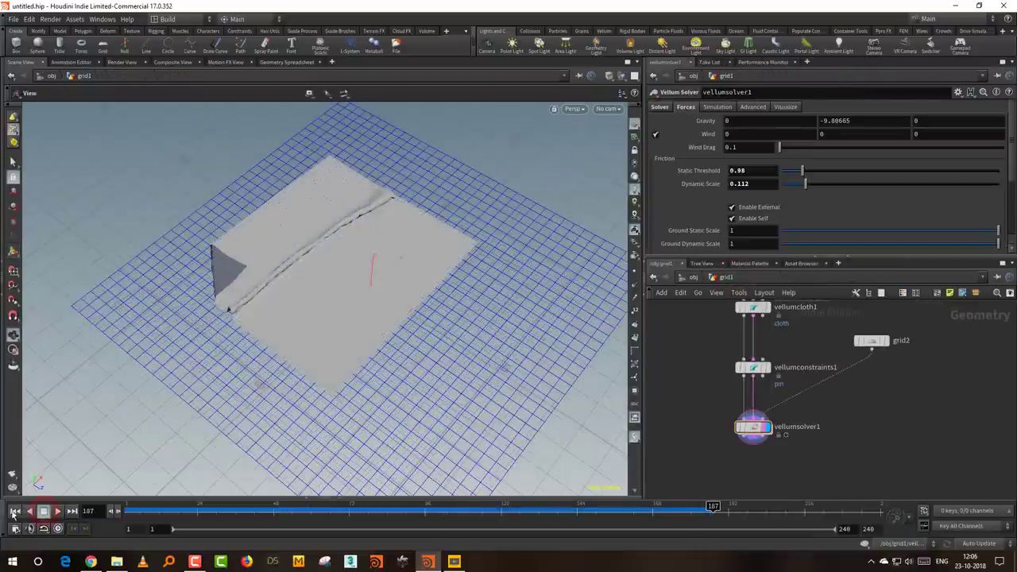
Step: Add a displayed Pig Head test geometry beside grid2
click(14, 512)
drag(521, 380, 516, 357)
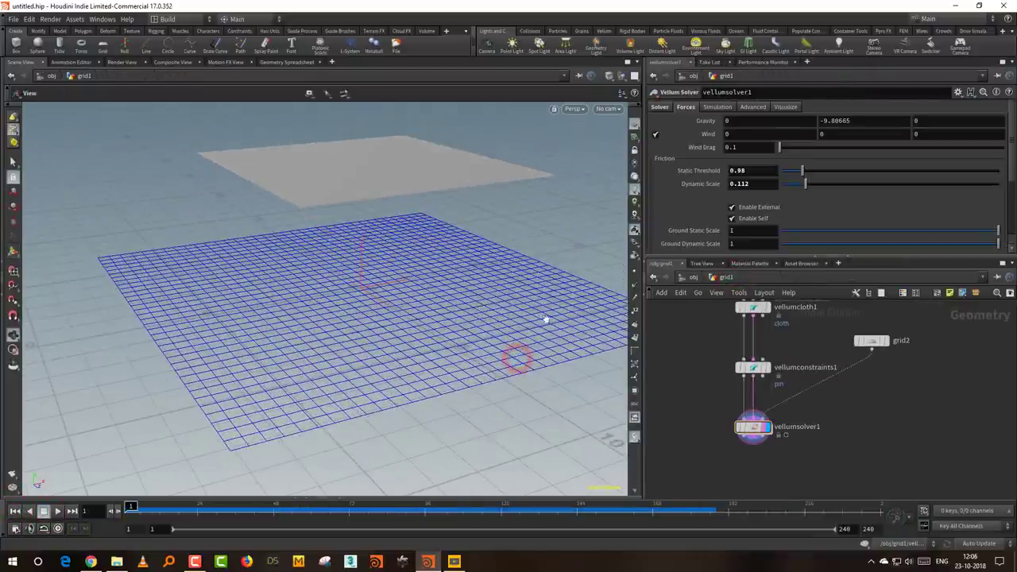
key(Tab)
text(sph)
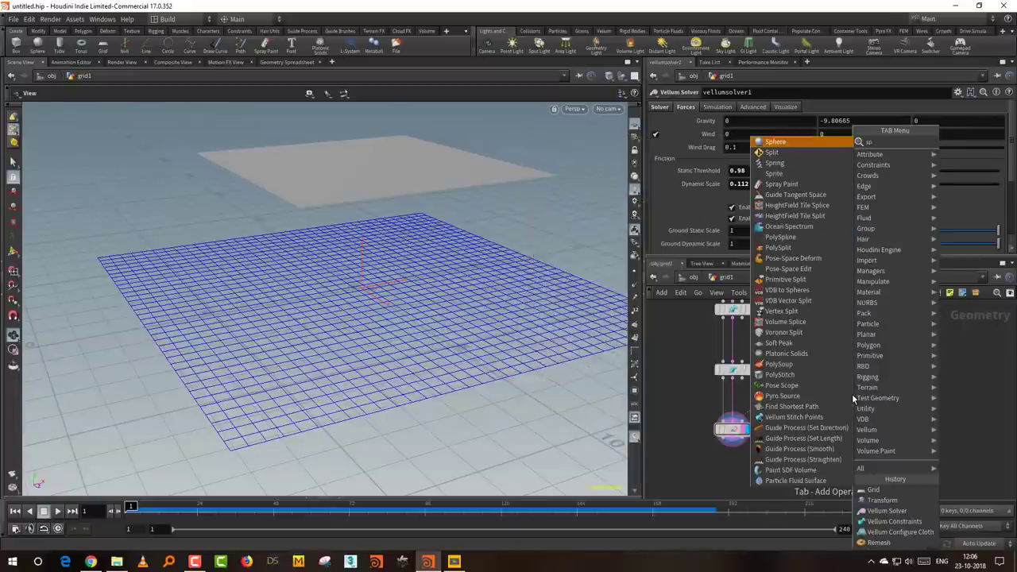
click(822, 420)
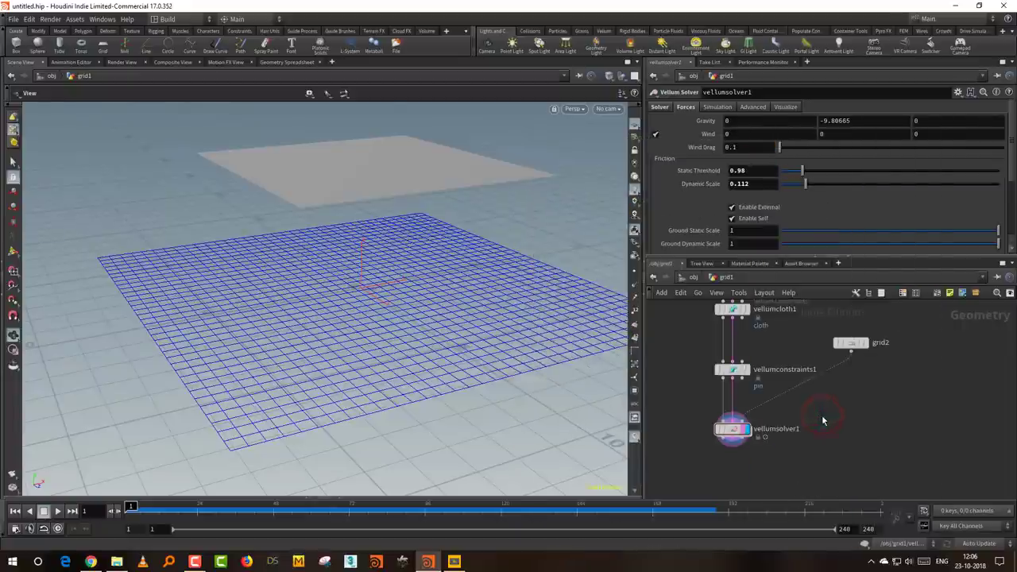
key(Tab)
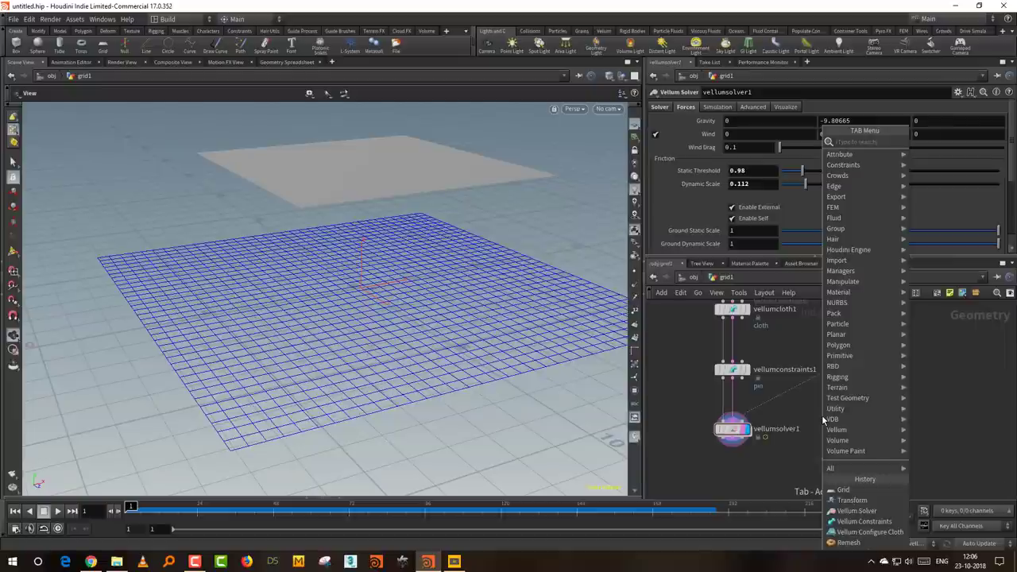
text(pig)
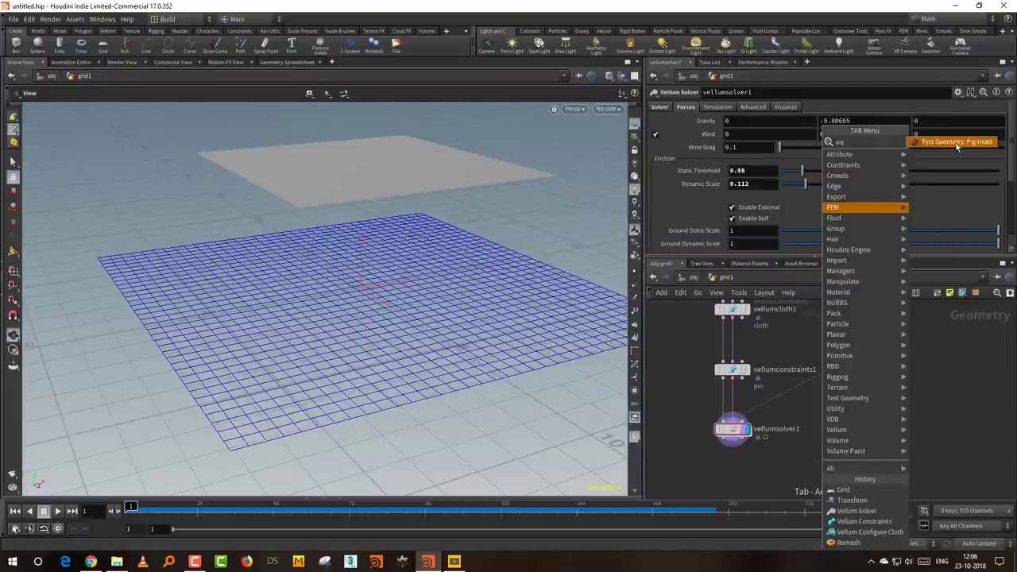
click(955, 142)
click(913, 357)
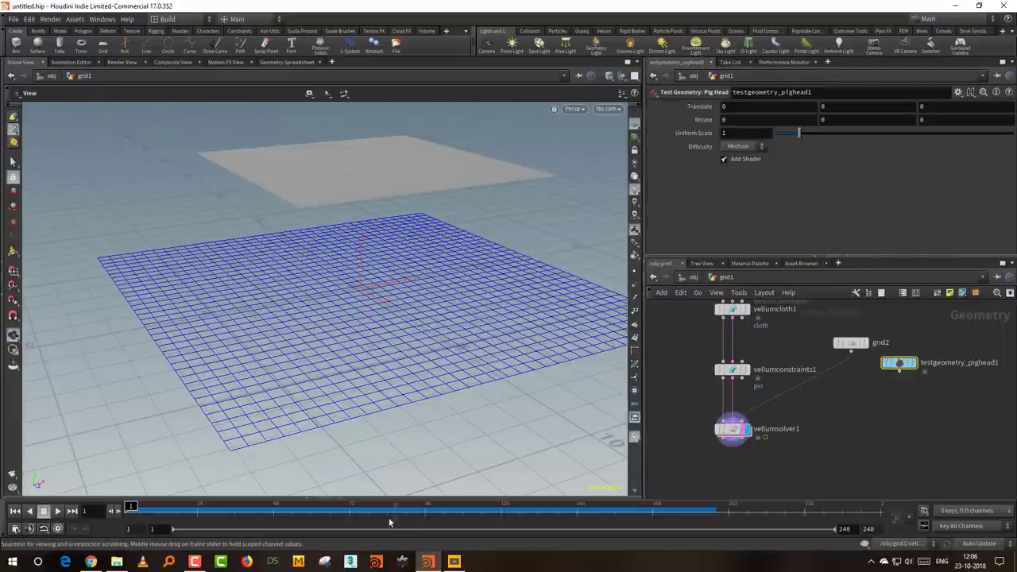
key(Return)
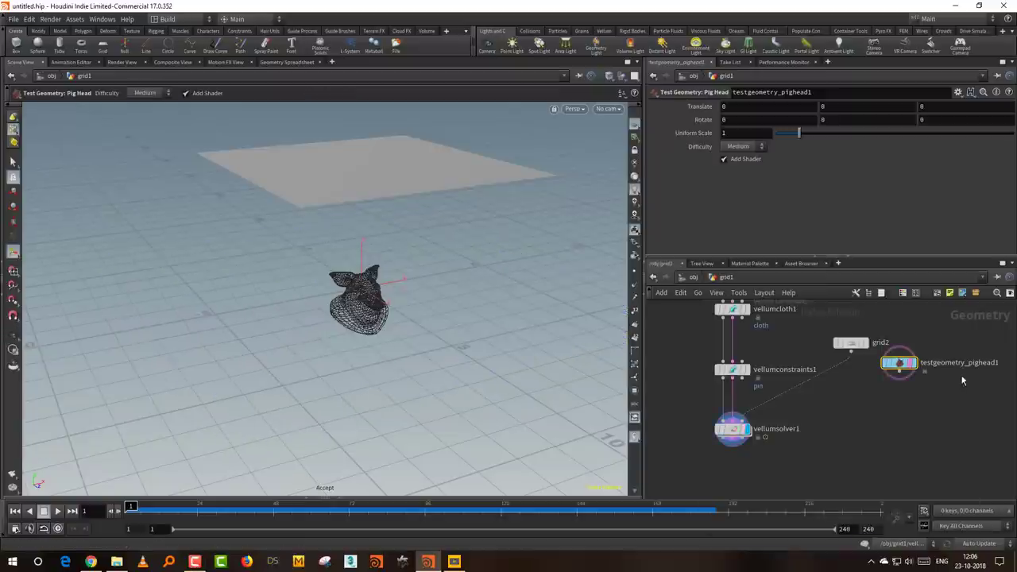
Step: Transform the pig head up to 0, 1.96616, -1.49278 with uniform scale 1.38
key(Tab)
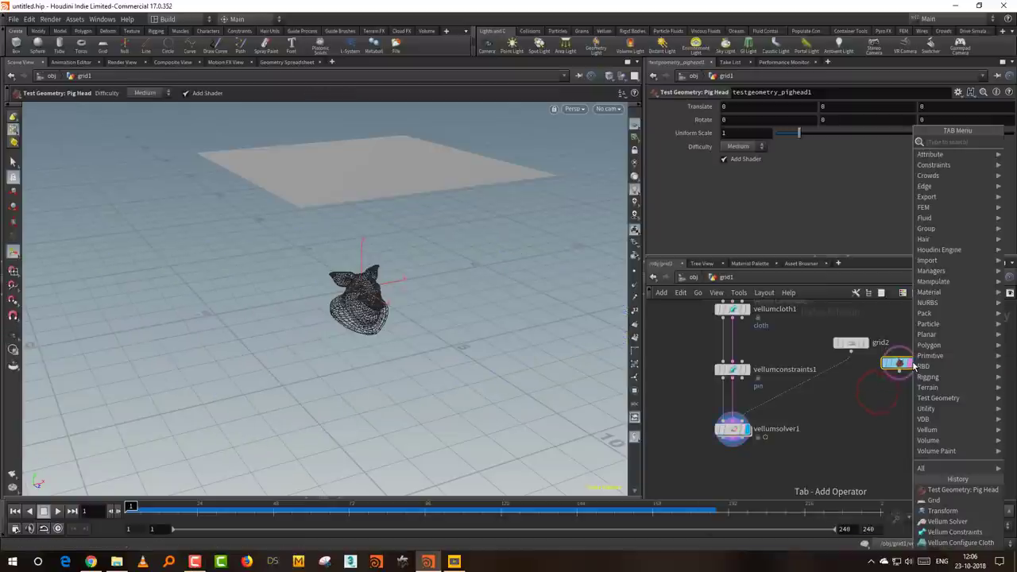
text(tr)
click(876, 162)
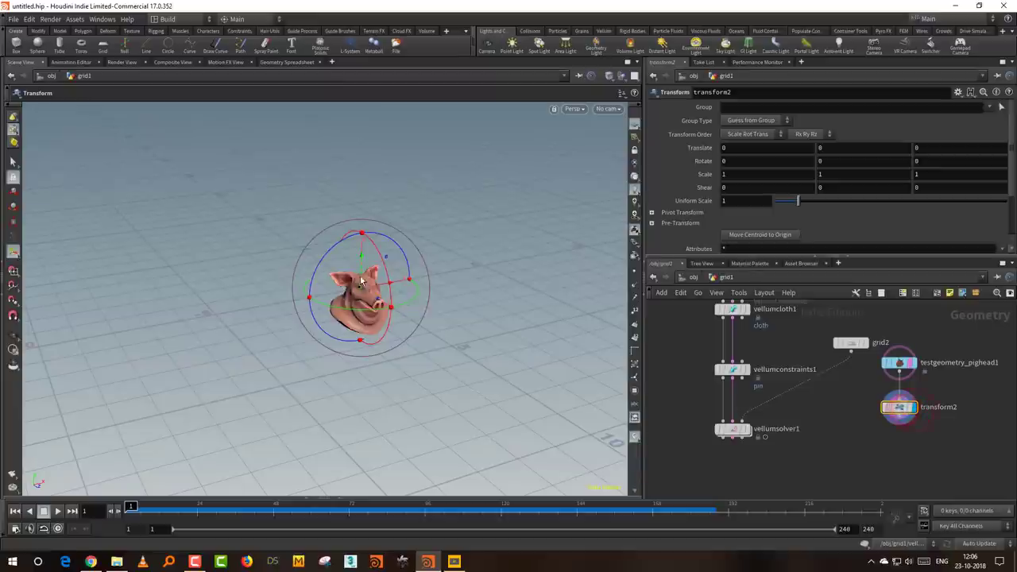
drag(361, 280, 362, 254)
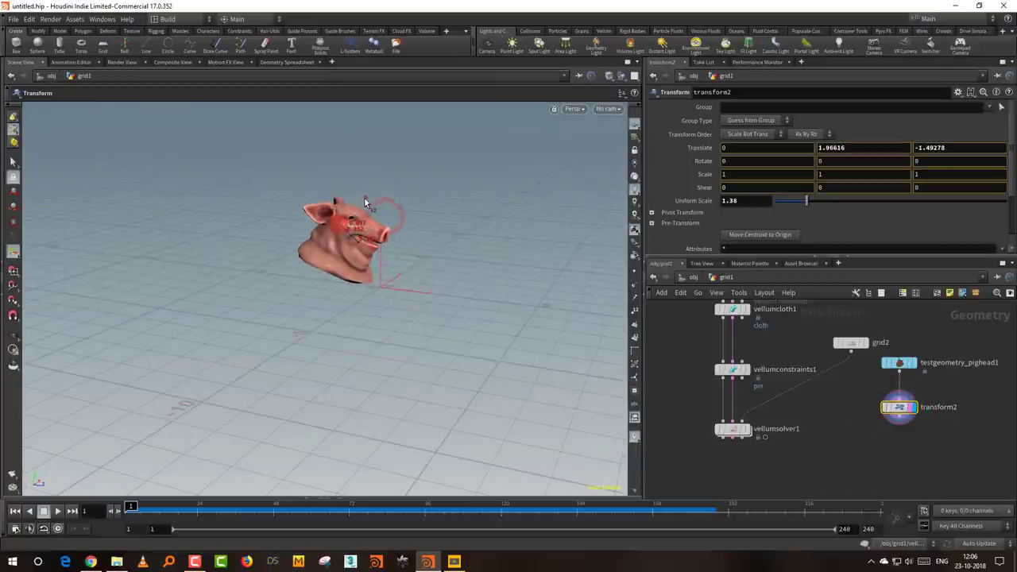
drag(364, 203, 371, 207)
Step: Add a merge1 node combining the transformed pig head and ground grid, and display the solver's result
key(Tab)
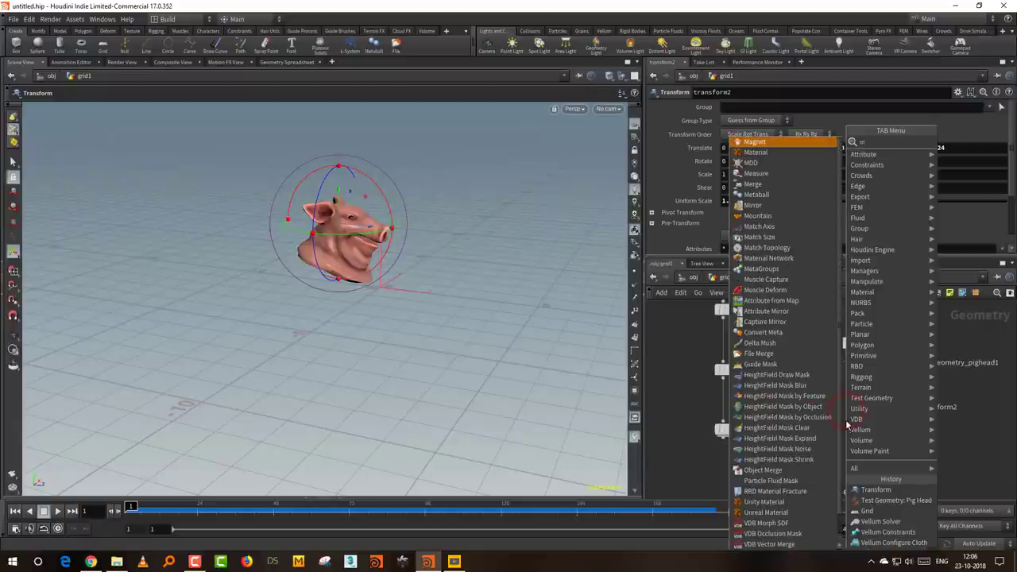
text(mer)
click(959, 149)
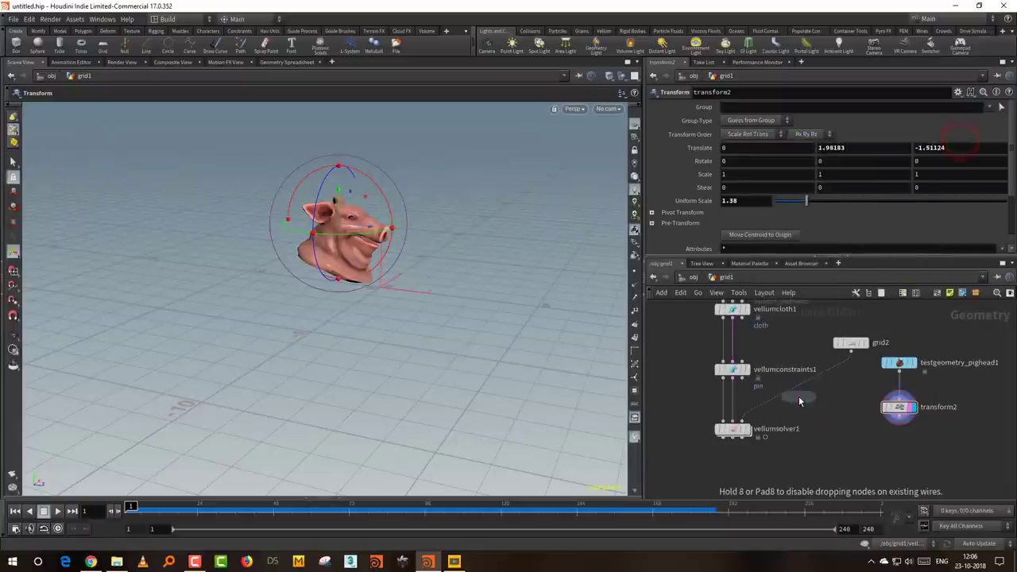
click(799, 402)
click(899, 422)
click(791, 388)
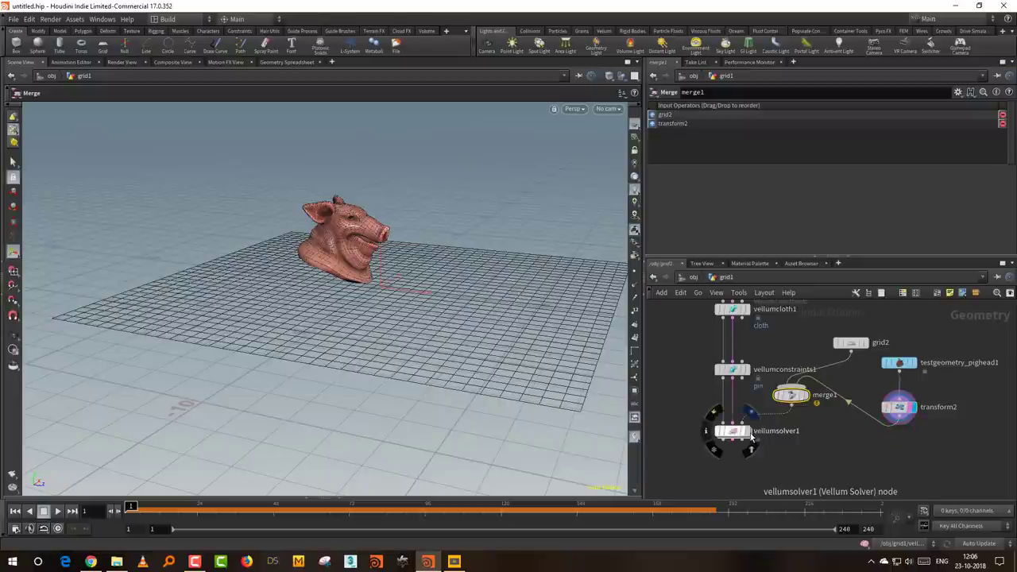
click(751, 436)
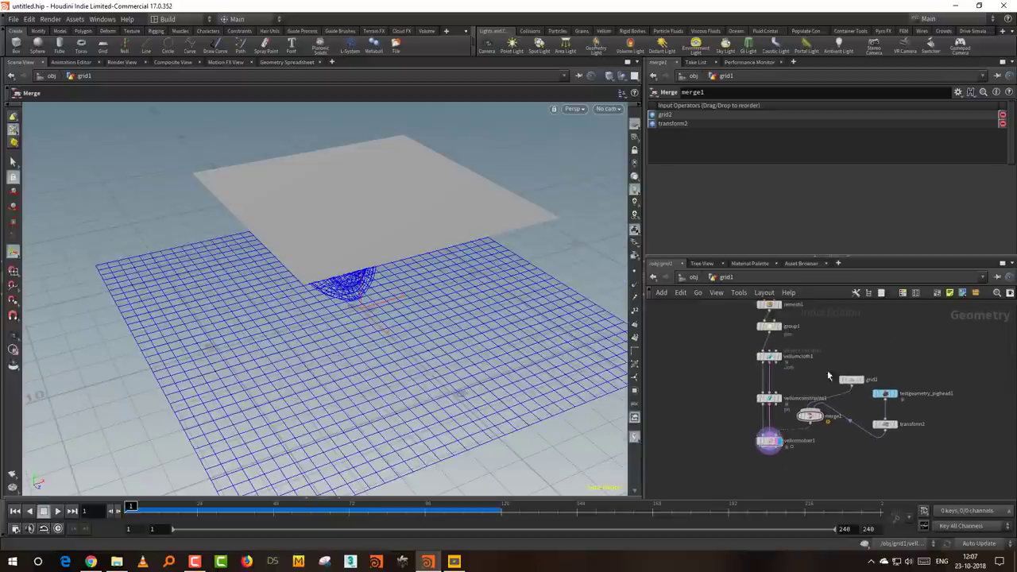
Step: Rearrange the pig head, transform and merge nodes, and wire grid2 into merge1
drag(855, 374, 854, 368)
drag(938, 370, 908, 378)
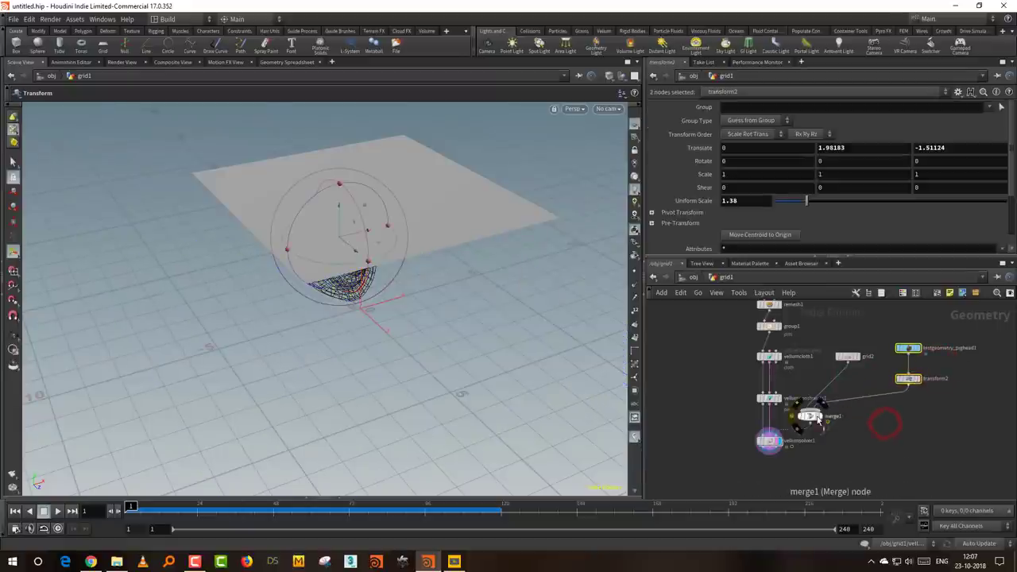
drag(819, 421, 864, 417)
drag(848, 363, 861, 410)
Step: In the solver's forces network, try a vellumconstraintproperty1 Stiffness override of 10, then disable it
click(769, 442)
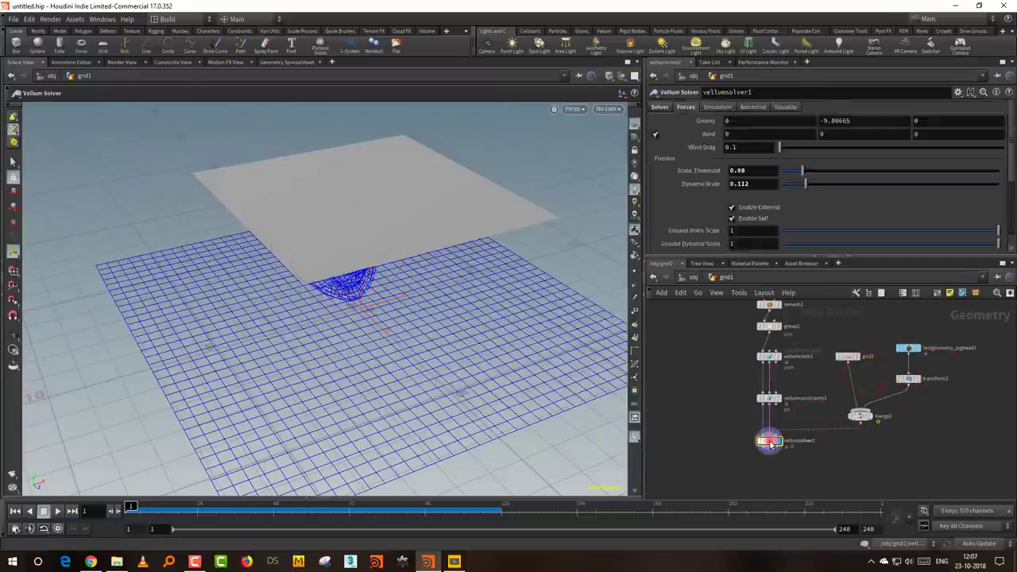
double_click(769, 441)
drag(813, 363, 725, 429)
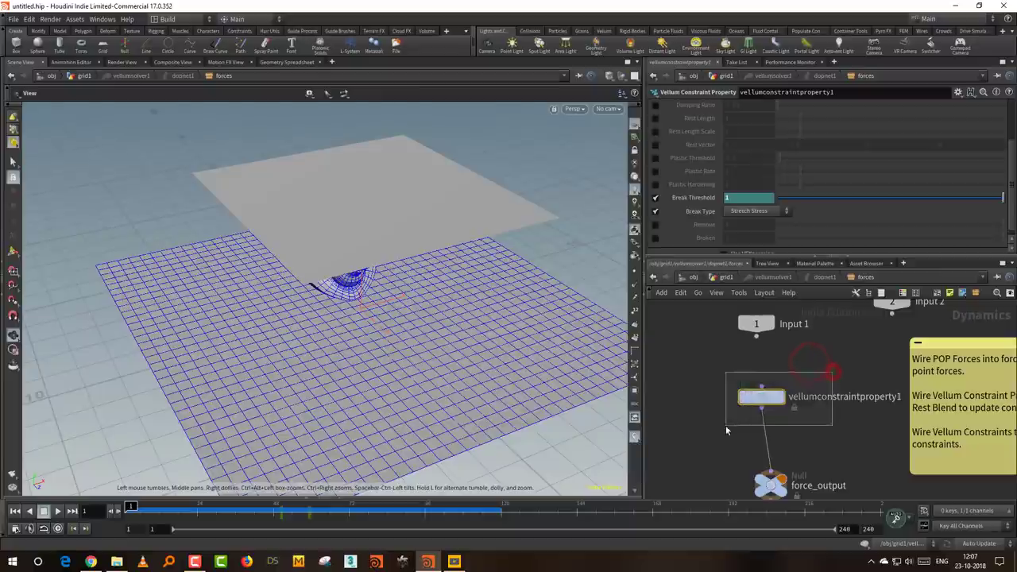
scroll(799, 168, up, 3)
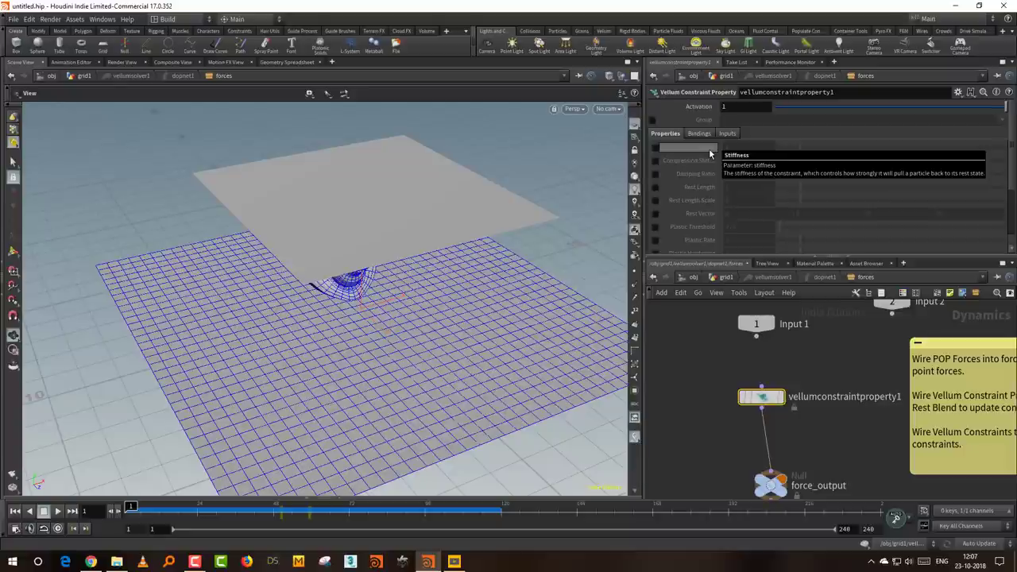
click(656, 149)
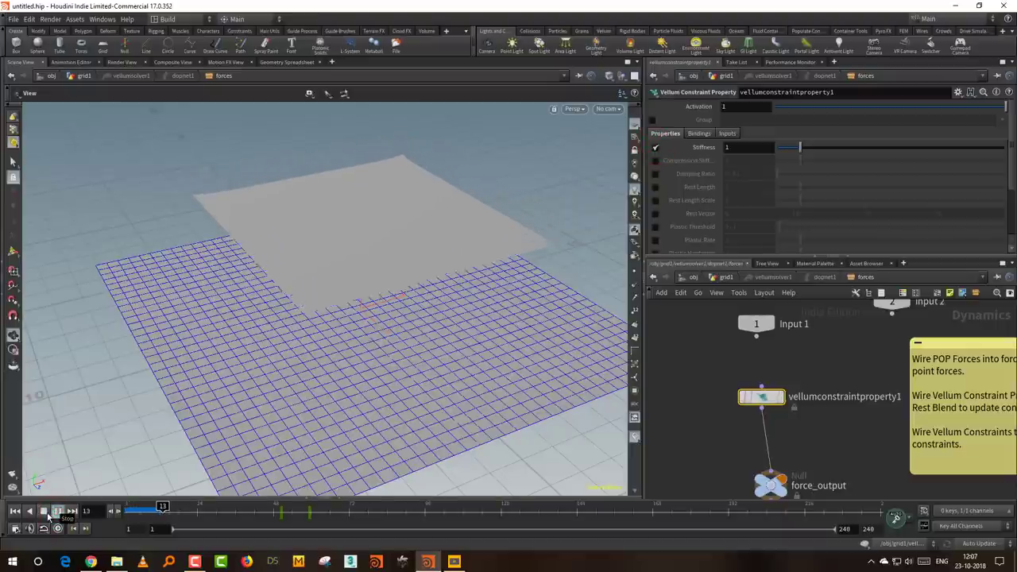
click(747, 147)
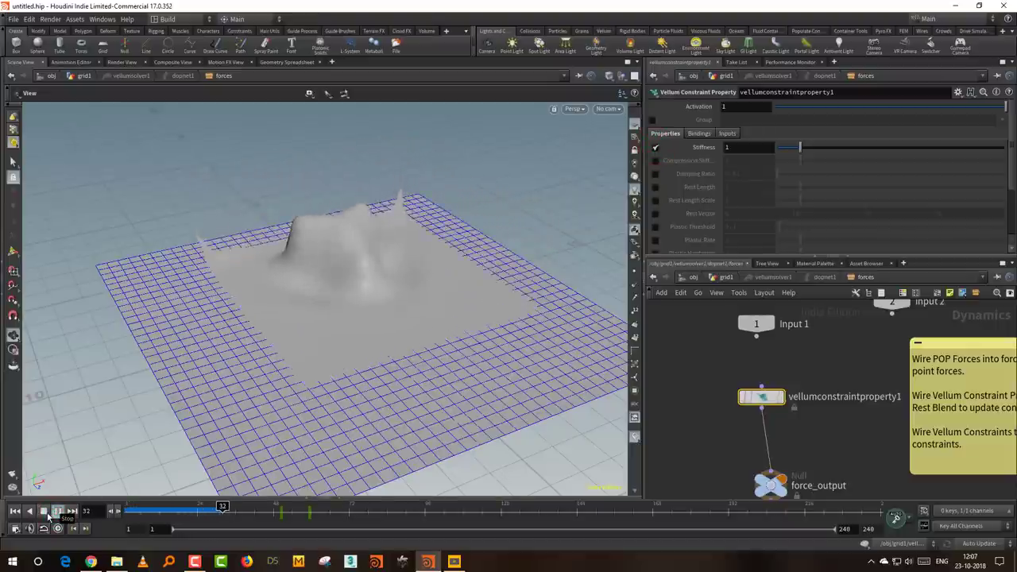
text(10)
key(Return)
click(656, 149)
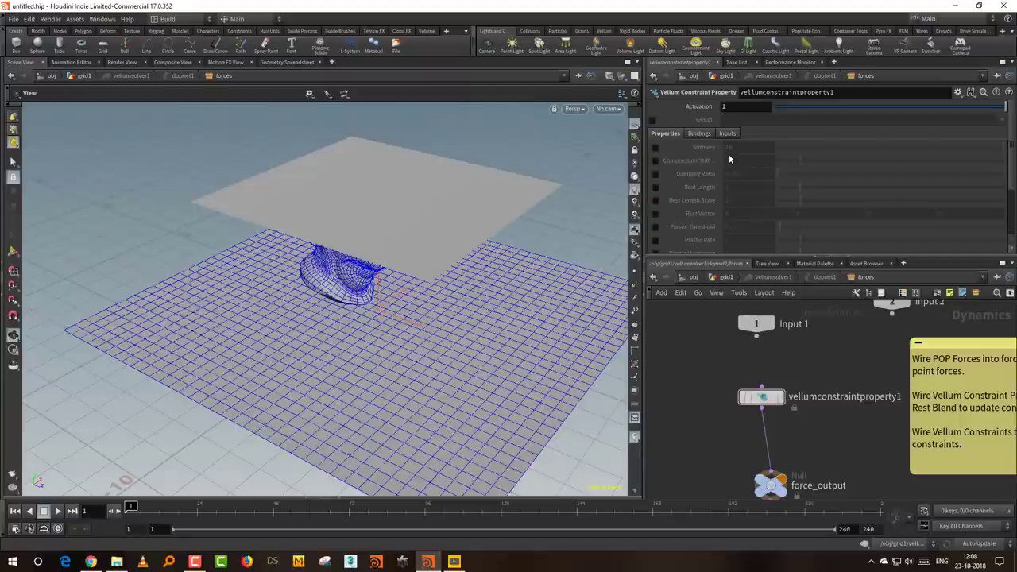
Step: Return to the grid1 cloth network, play the simulation and rewind to frame 1
click(729, 279)
click(58, 511)
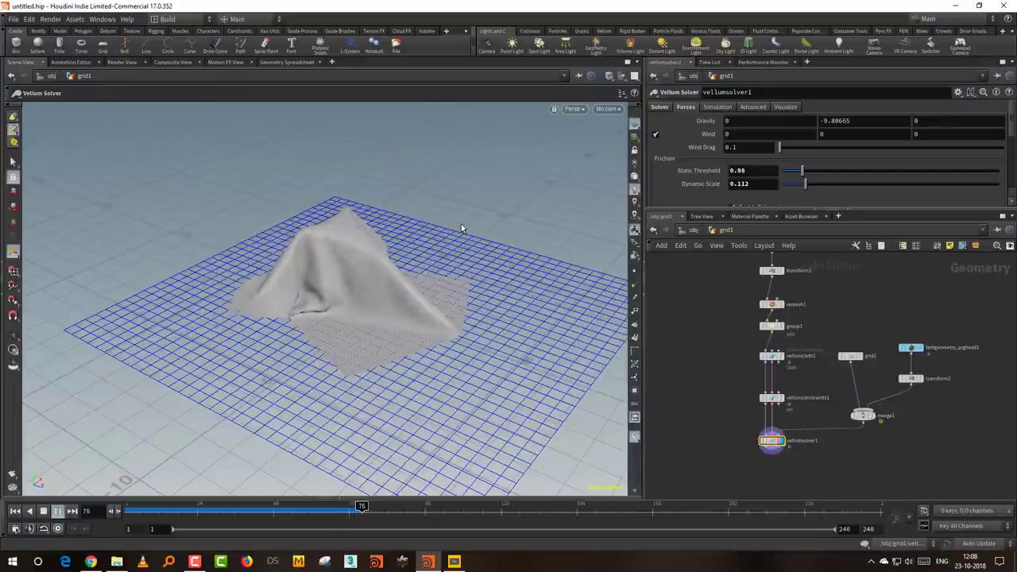
click(15, 511)
Step: Tumble the view around the sheet and collider, and select the grid1 network's nodes to show vellumconstraints1's settings
key(Escape)
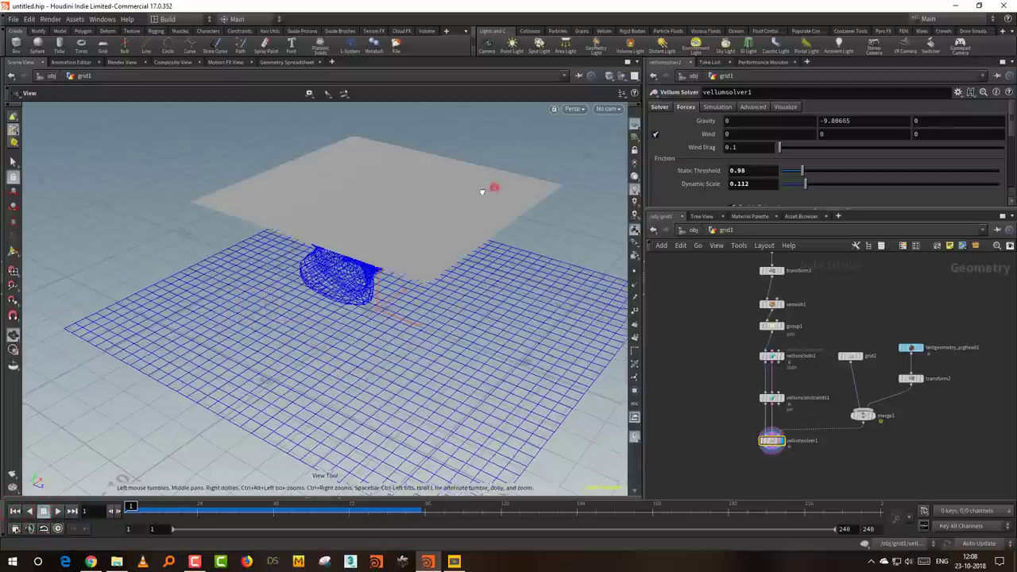
drag(483, 186, 436, 238)
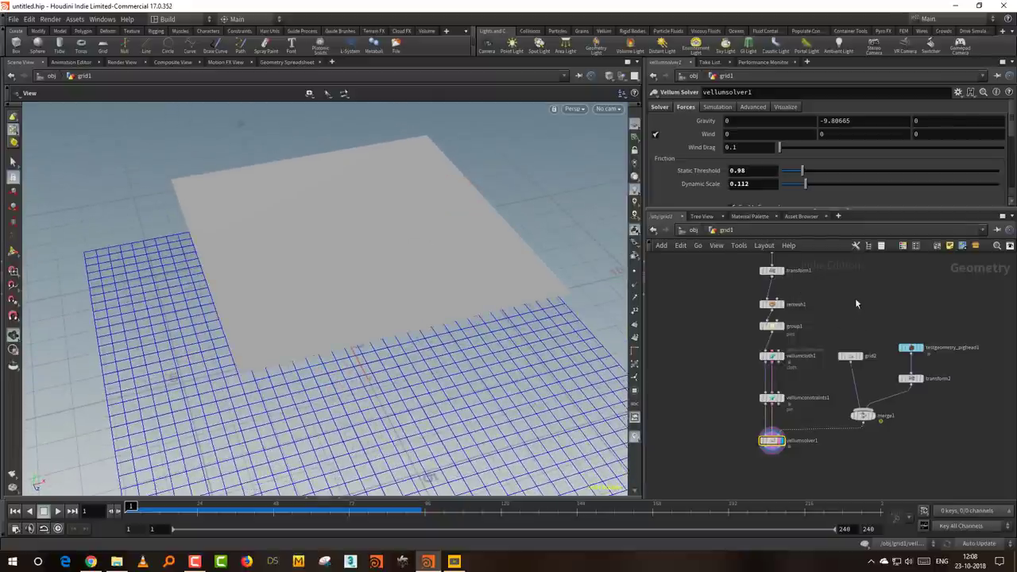
middle_drag(856, 303, 861, 338)
drag(408, 243, 379, 236)
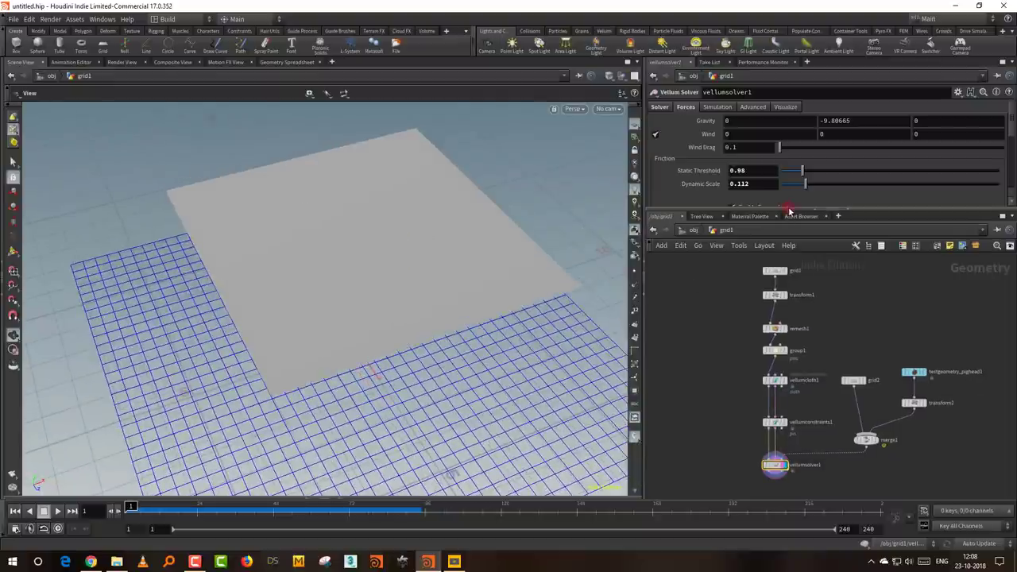
drag(789, 210, 789, 229)
click(775, 270)
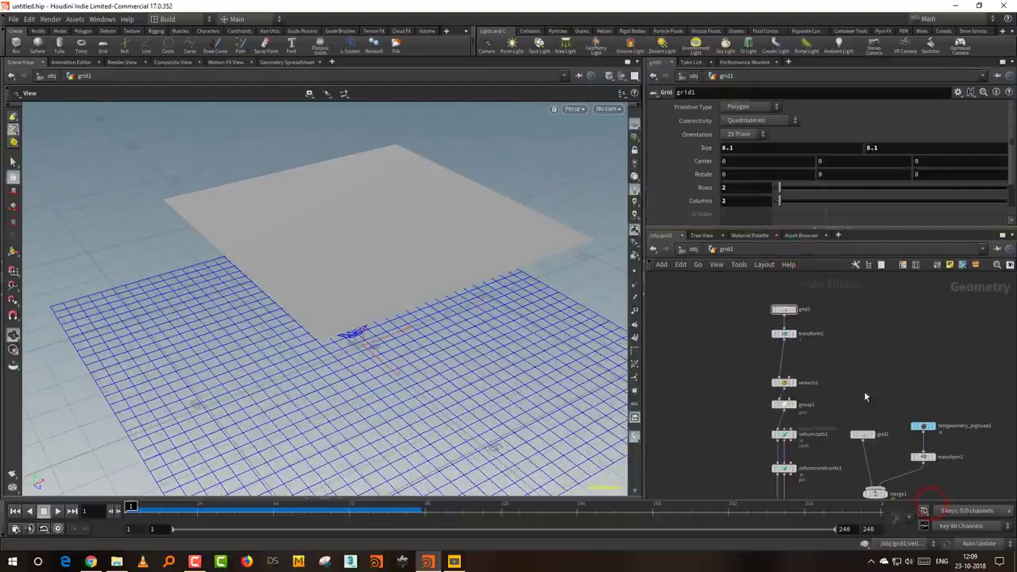
drag(429, 338, 459, 318)
Step: Set vellumconstraints1's Pin Type to Permanent and play the cloth simulation
drag(804, 455, 804, 456)
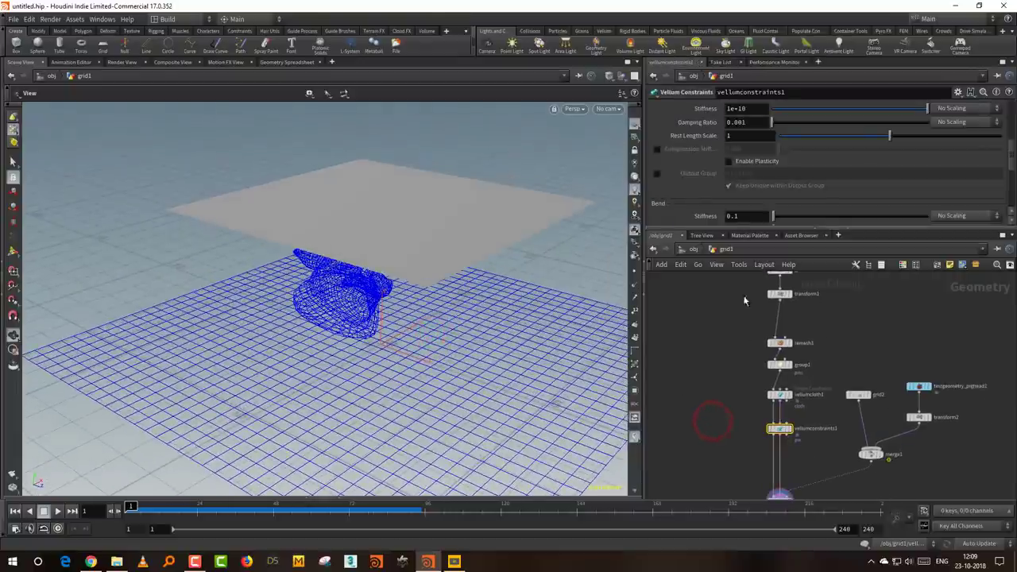
scroll(840, 213, up, 5)
click(750, 179)
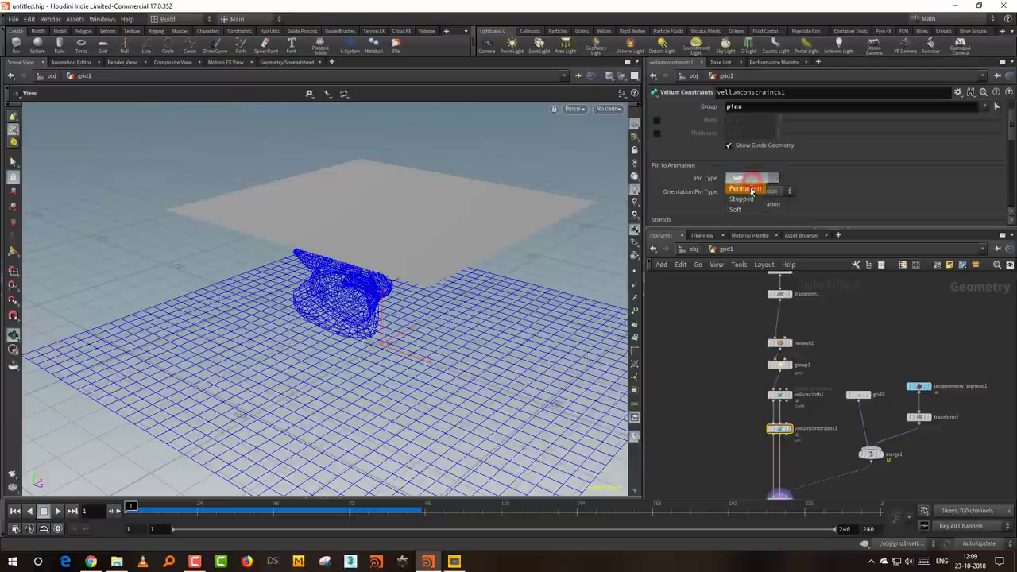
click(751, 191)
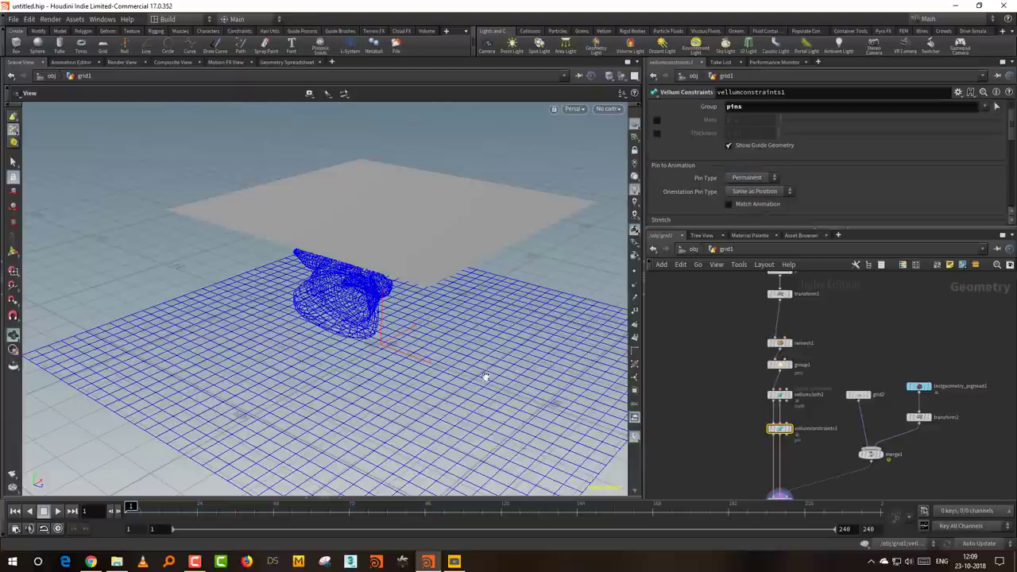
click(58, 510)
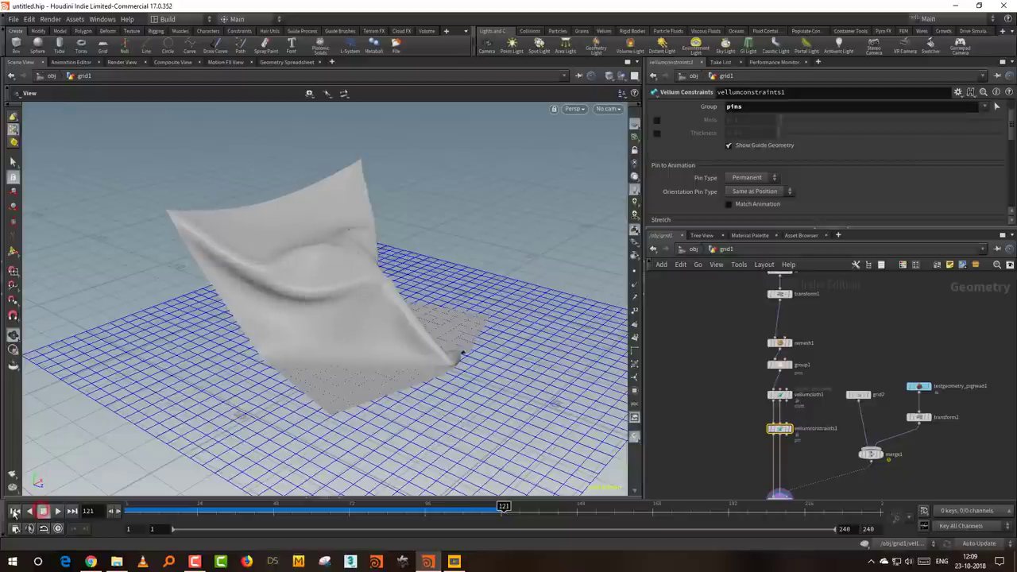
Step: Rewind and replay with Stopped pins, then set Pin Type back to Permanent
click(13, 511)
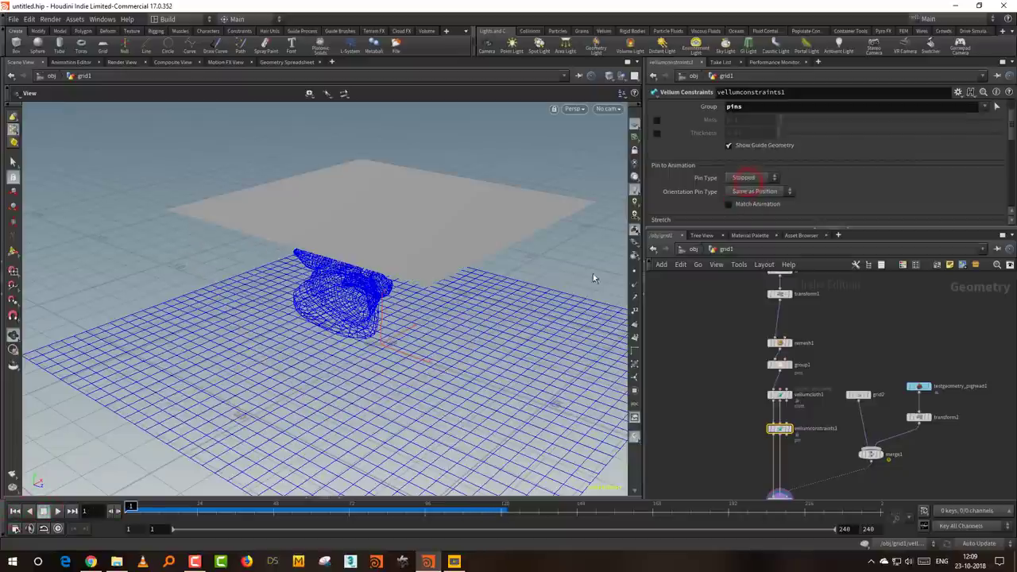
click(58, 511)
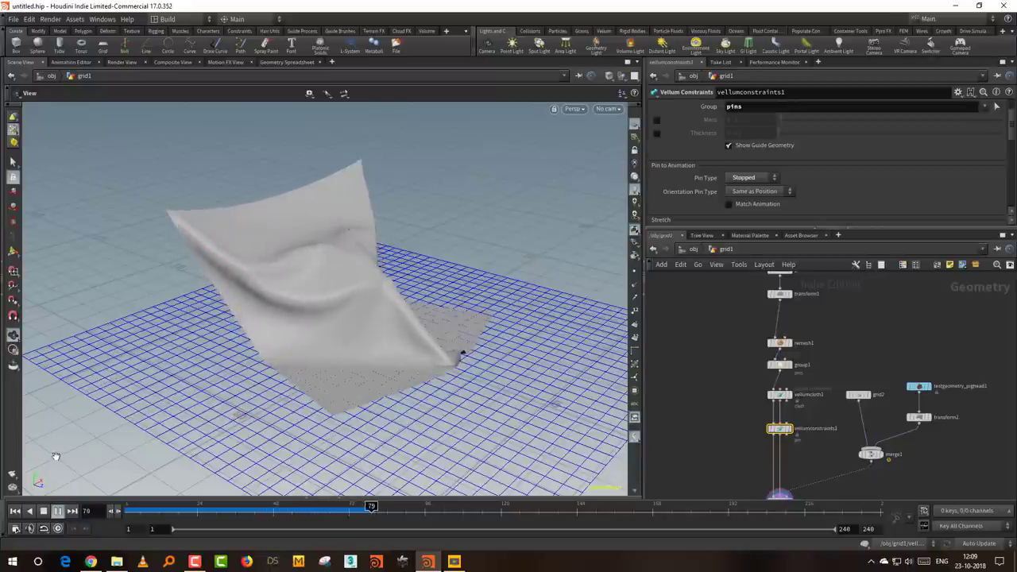
key(ctrl+Up)
click(749, 178)
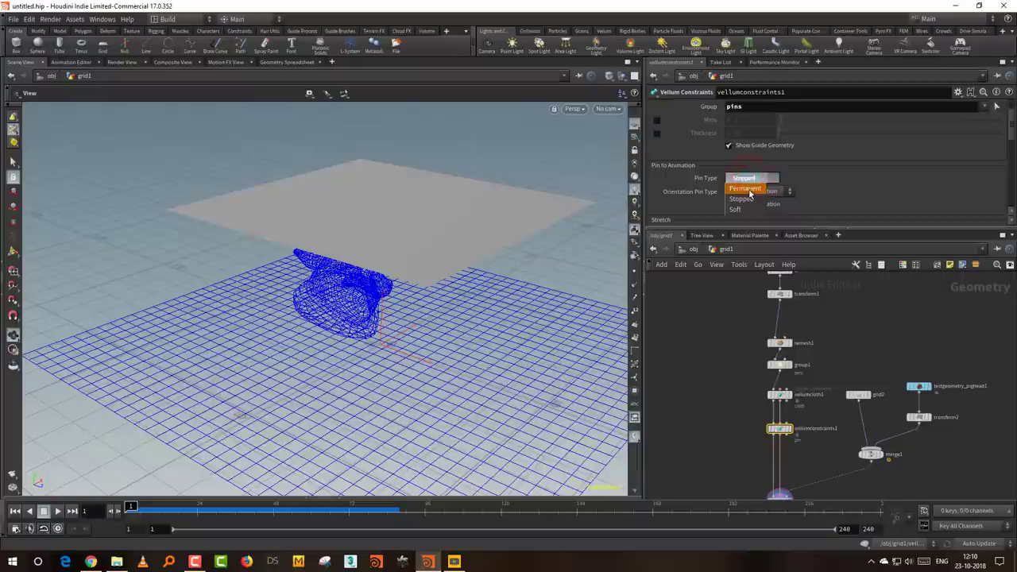
click(747, 189)
drag(747, 229, 747, 199)
Step: Insert an Edge Fracture node between remesh1 and group1
middle_drag(727, 294, 724, 347)
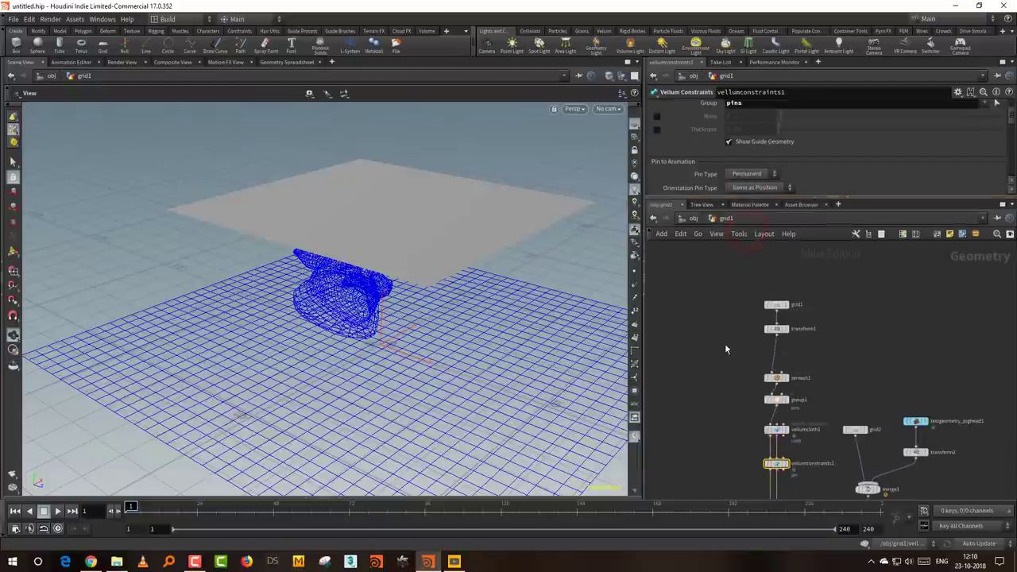
drag(791, 381, 787, 358)
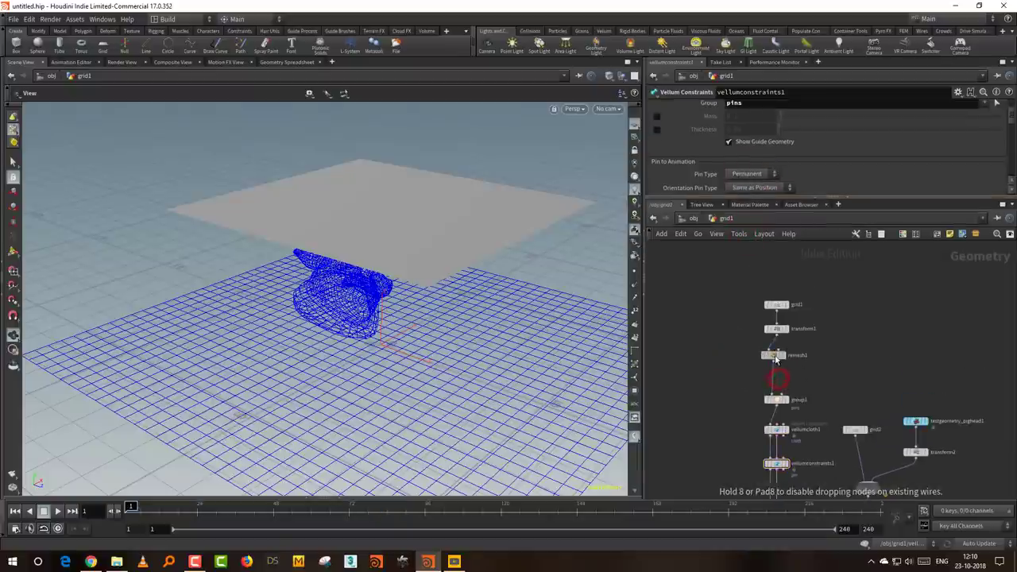
click(841, 322)
key(Tab)
text(edge)
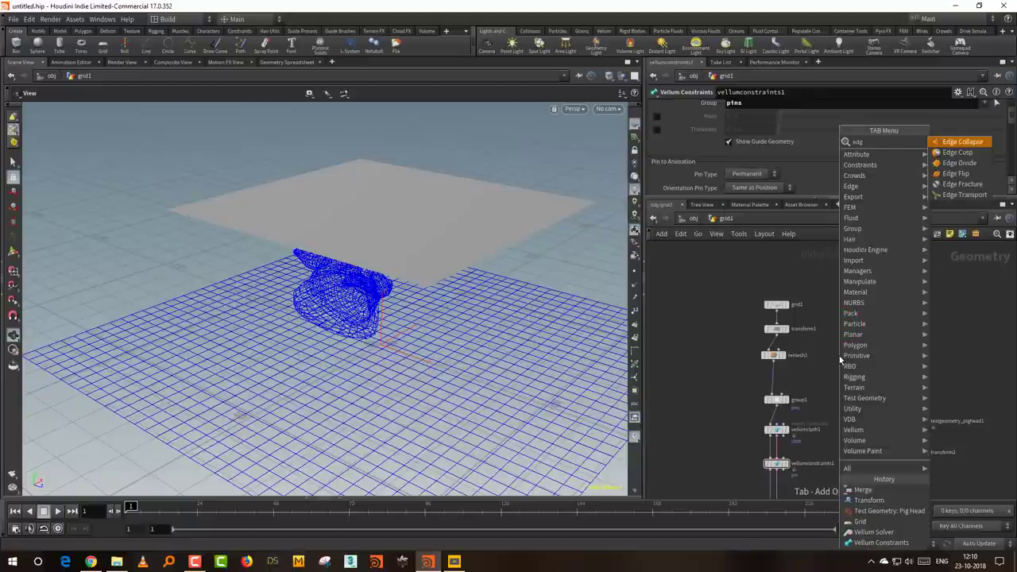
click(978, 185)
click(776, 380)
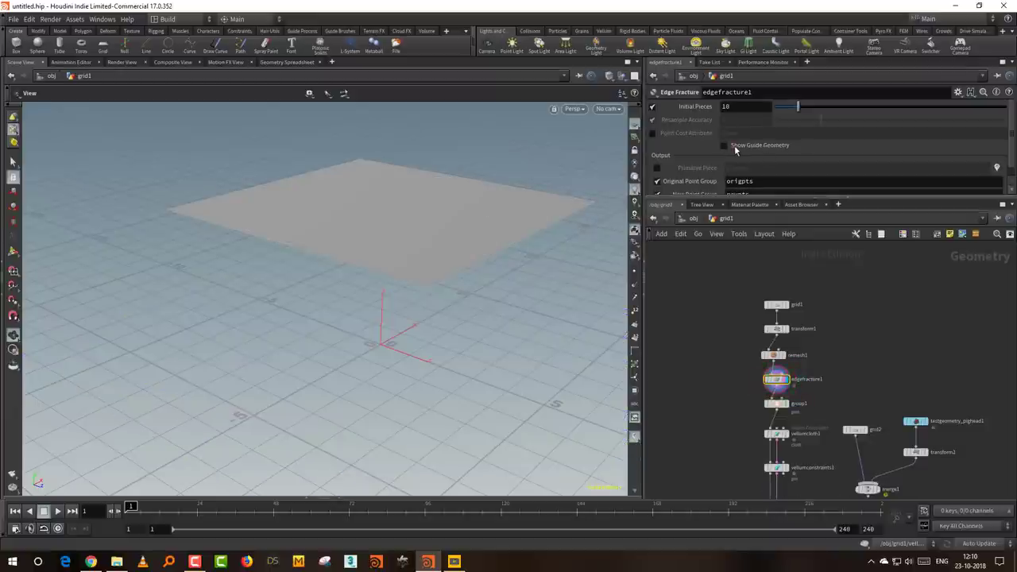
Step: Enable Show Guide Geometry and Primitive Piece output, and colour the sheet by fracture piece
click(724, 146)
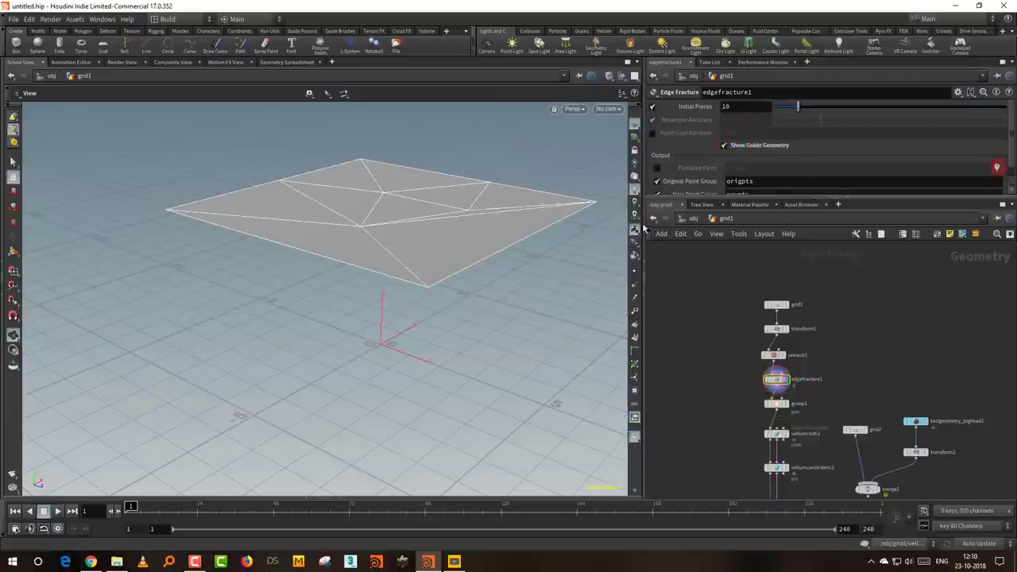
alt+drag(456, 262, 501, 258)
click(658, 170)
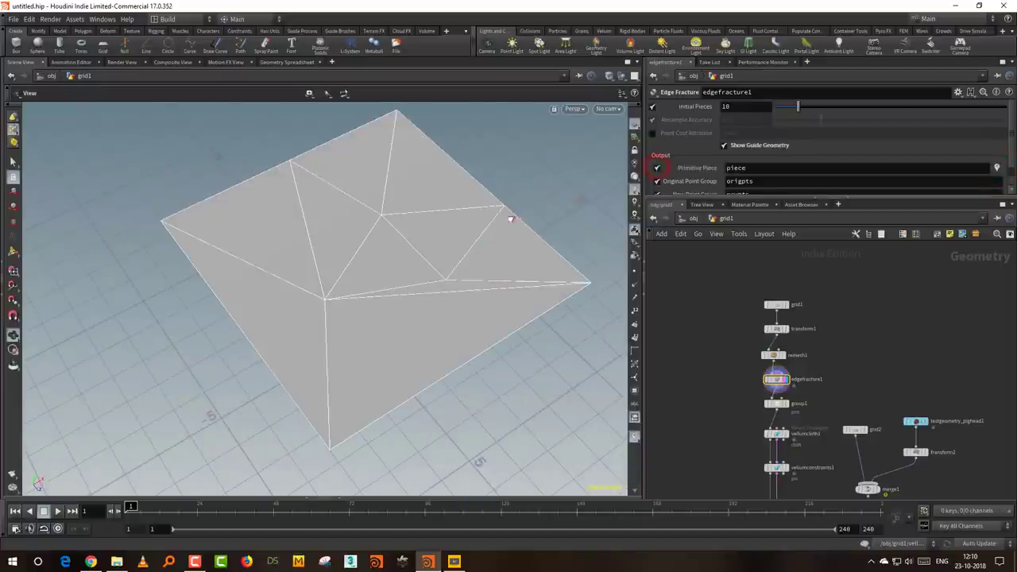
click(998, 169)
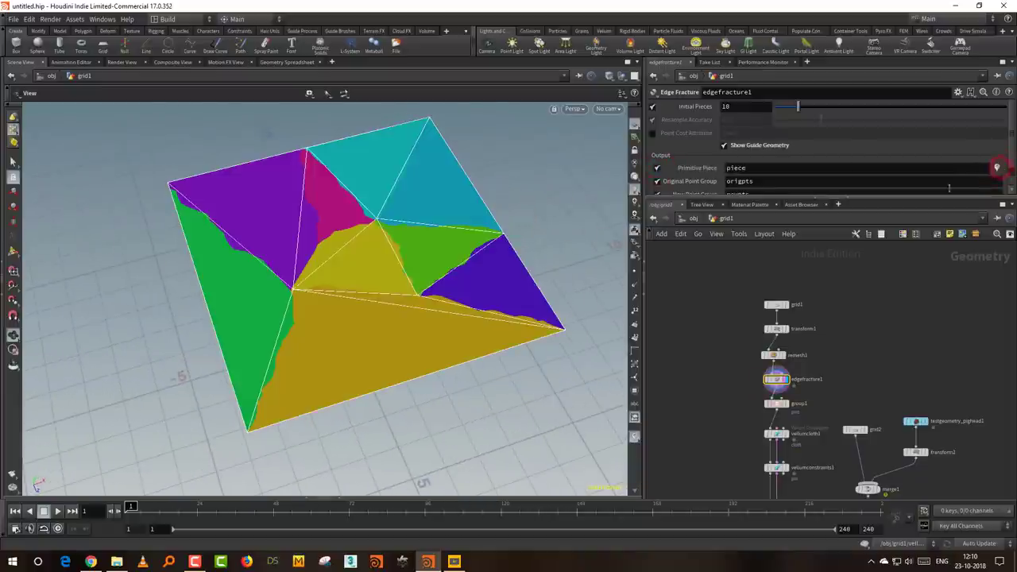
alt+drag(481, 209, 495, 188)
middle_drag(826, 469, 805, 403)
Step: Display vellumsolver1's output, play the fractured cloth simulation and rewind to frame 1
click(785, 401)
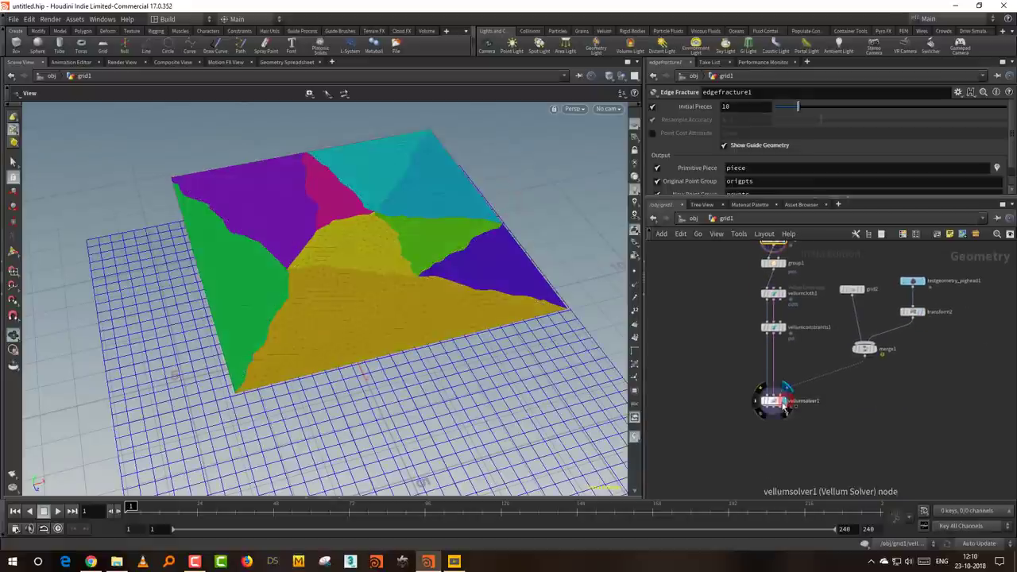
click(772, 401)
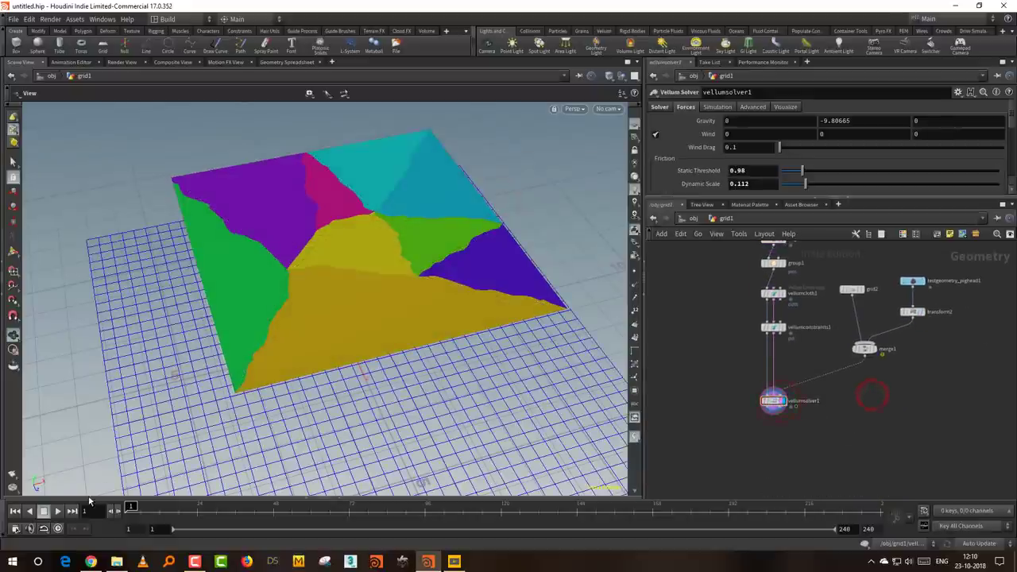
click(57, 511)
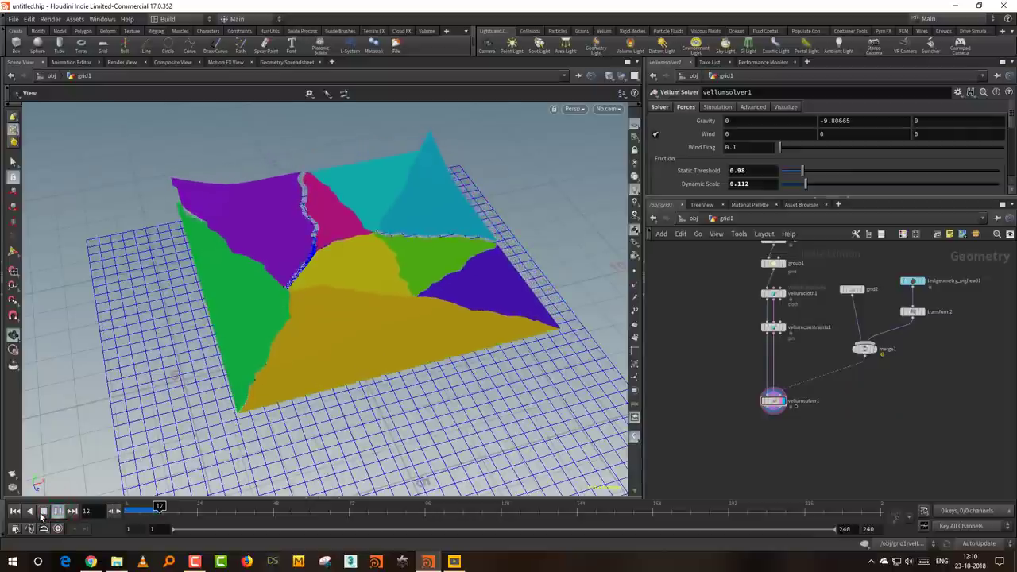
click(15, 511)
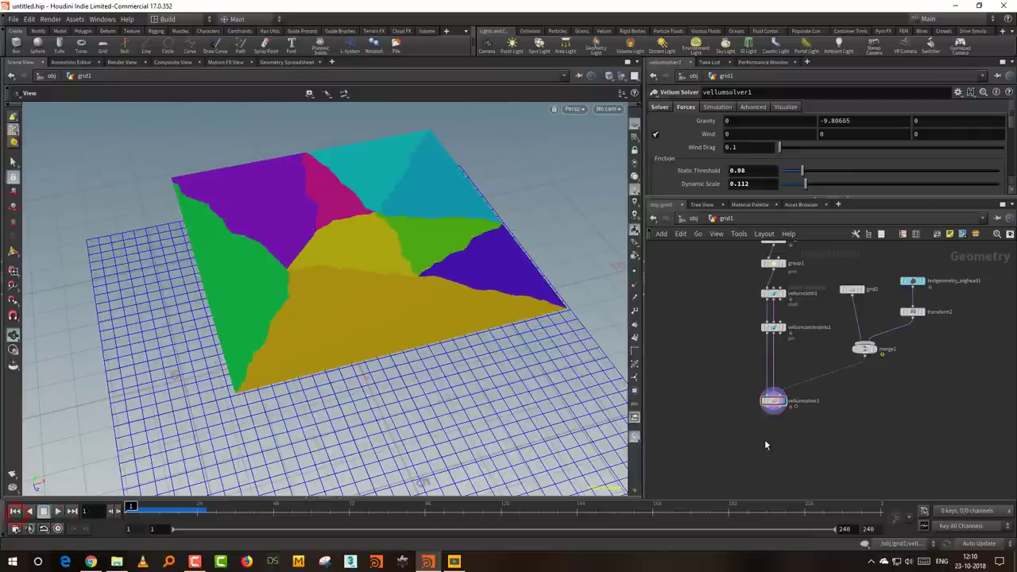
Step: Insert a vellumconstraints2 node on the wire between vellumconstraints1 and vellumsolver1
key(Tab)
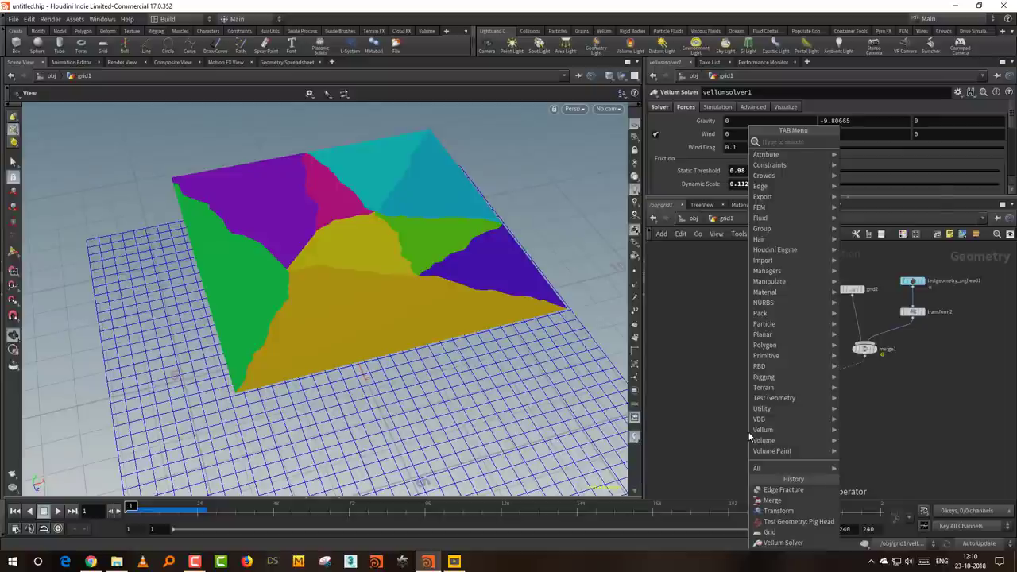
text(vell)
click(916, 201)
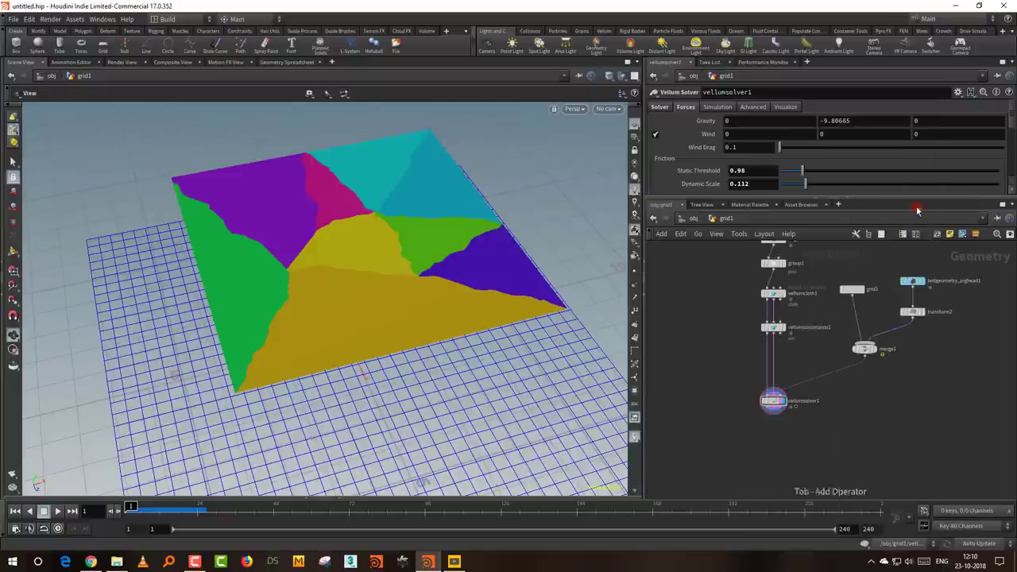
click(769, 367)
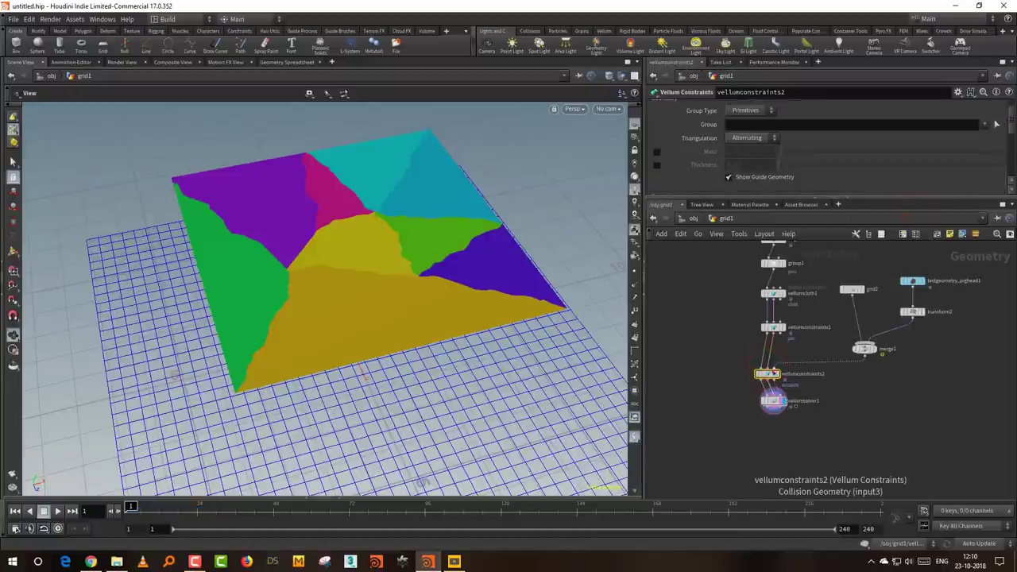
click(773, 371)
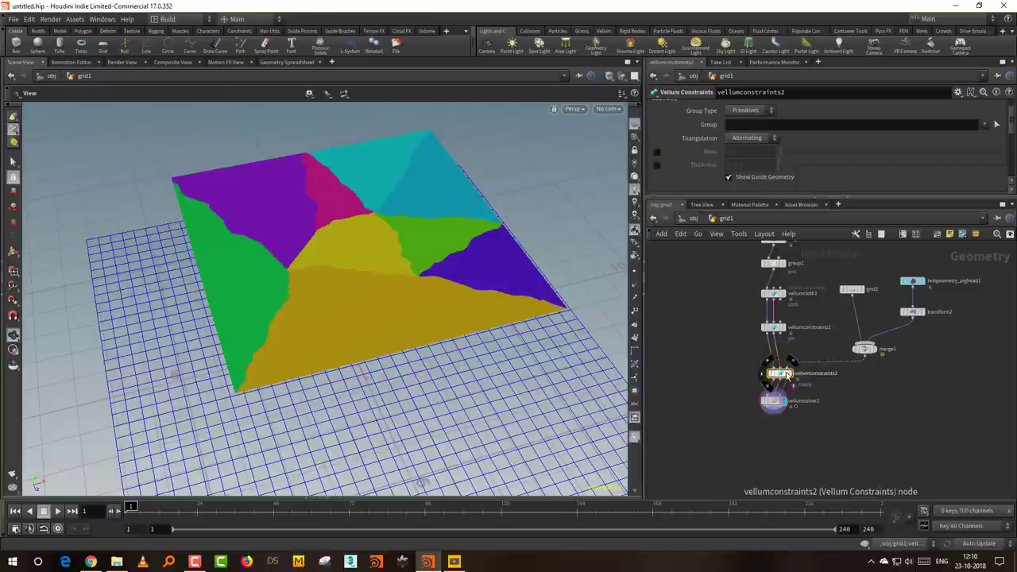
drag(780, 373, 773, 374)
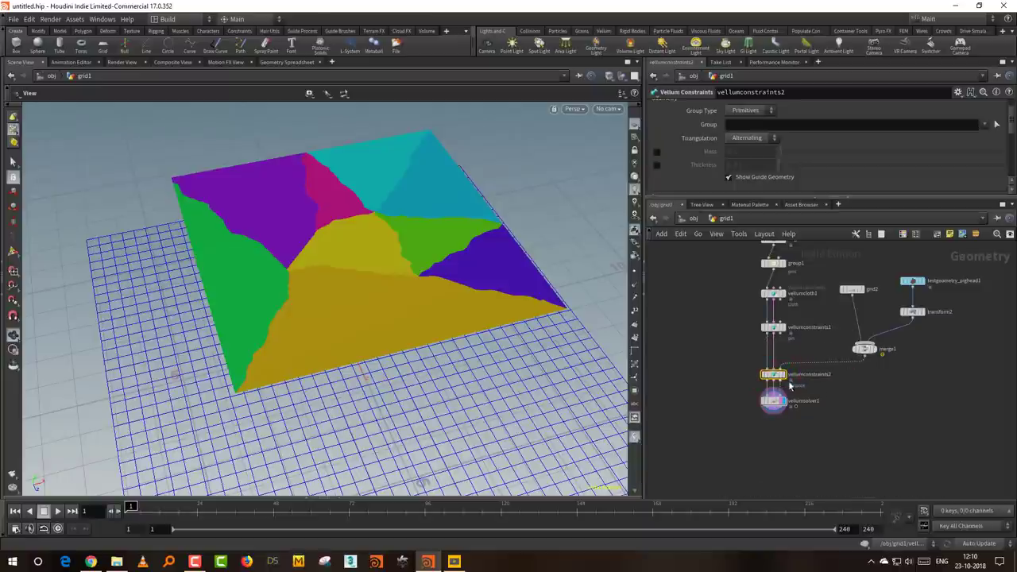
scroll(790, 385, up, 3)
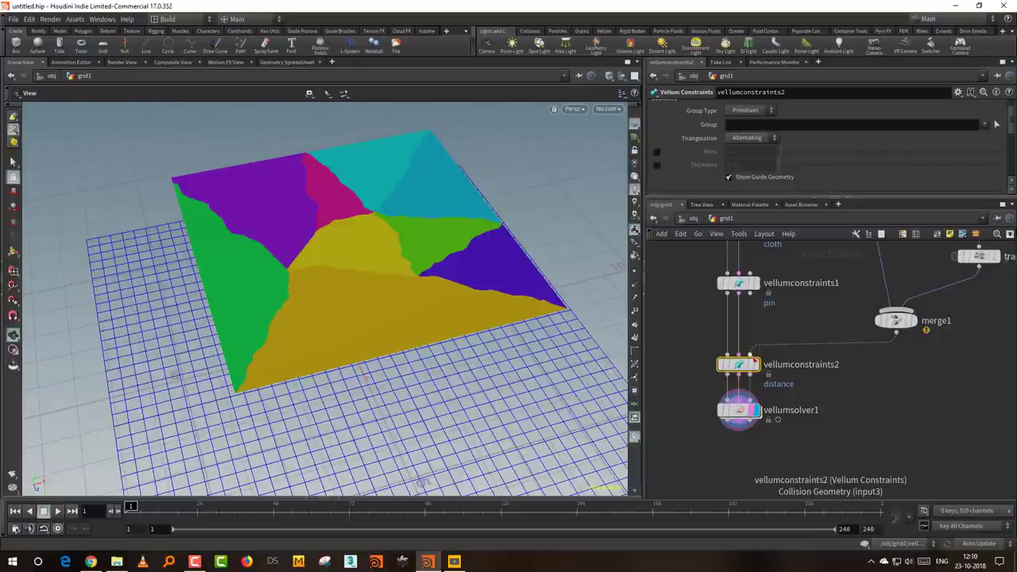
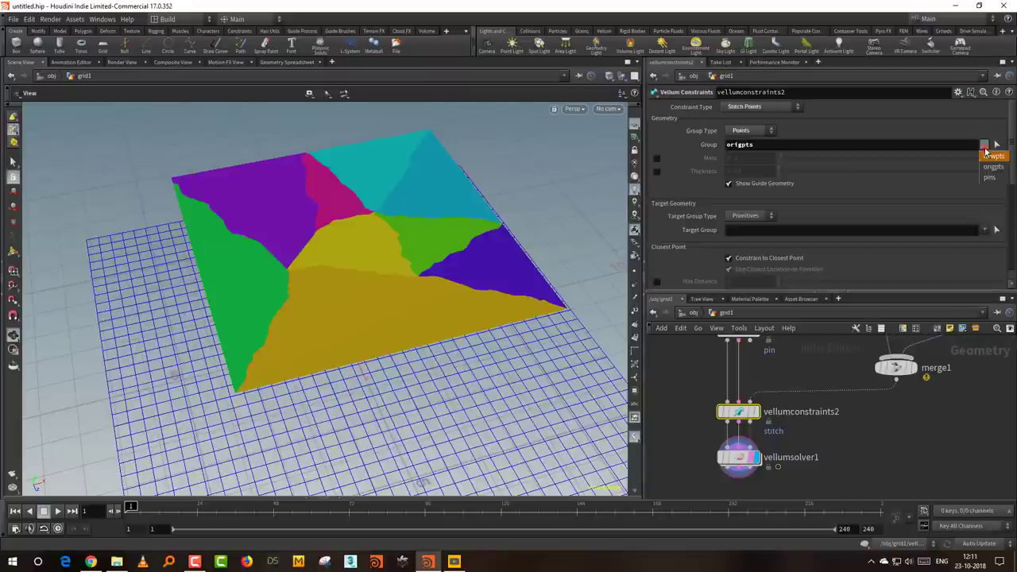
Step: Restrict the Stitch Points constraint to the newpts group only, then play the simulation to watch the cloth tear
click(992, 157)
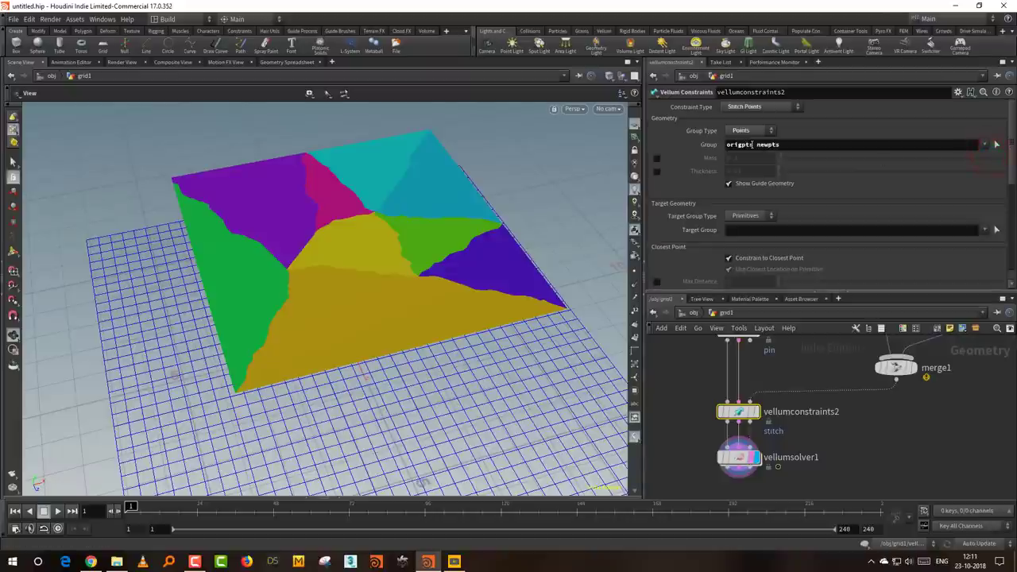
key(BackSpace)
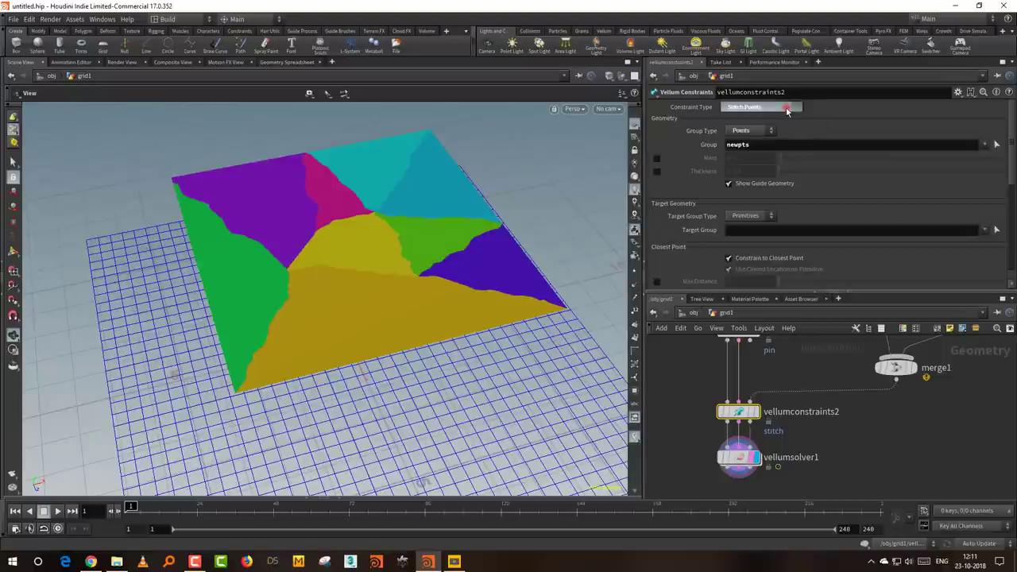
click(787, 106)
click(858, 182)
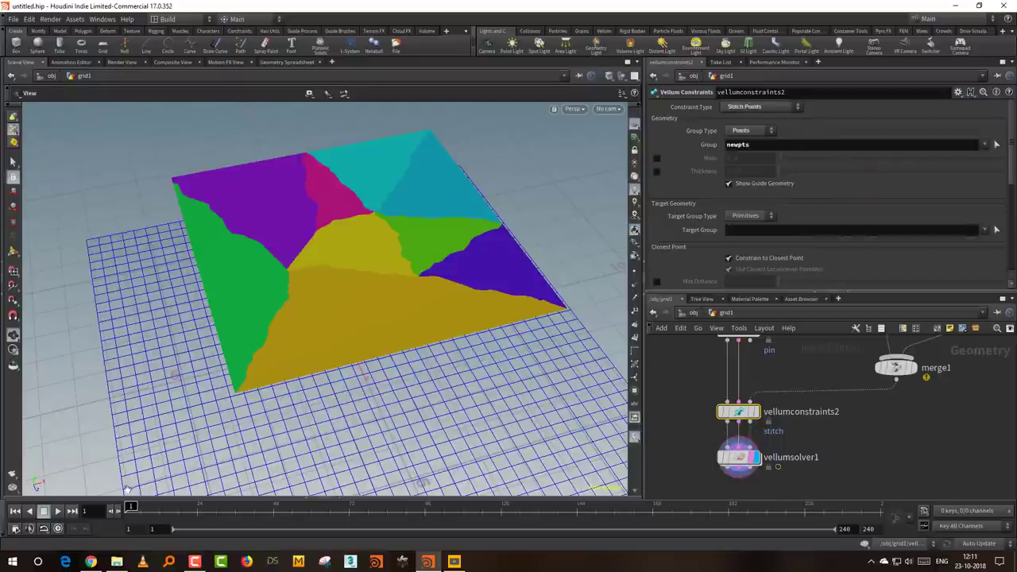
click(59, 512)
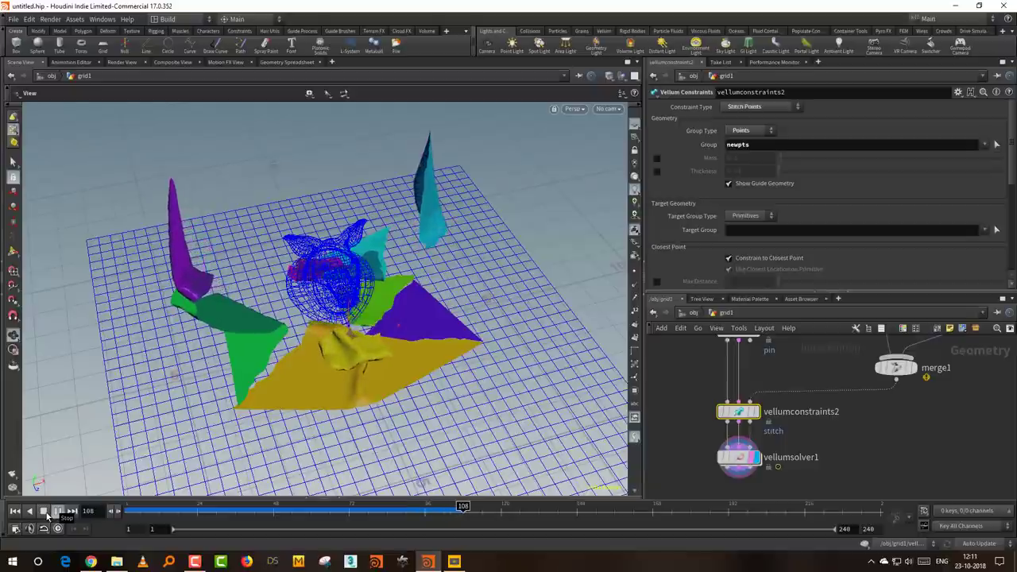
Step: Rewind and replay the tearing cloth simulation from a new viewing angle
click(43, 511)
click(15, 511)
drag(341, 329, 424, 297)
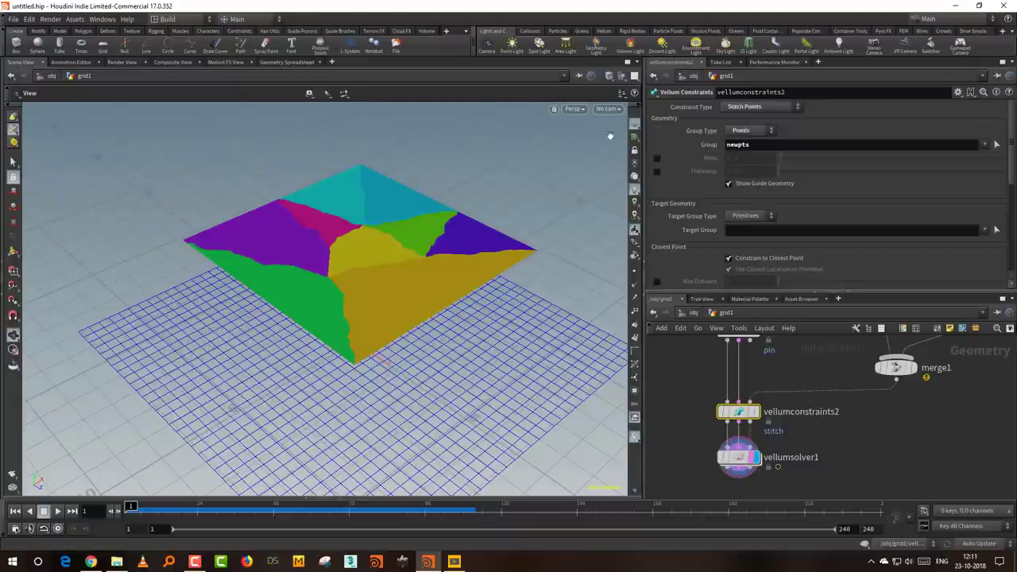
drag(380, 251, 420, 275)
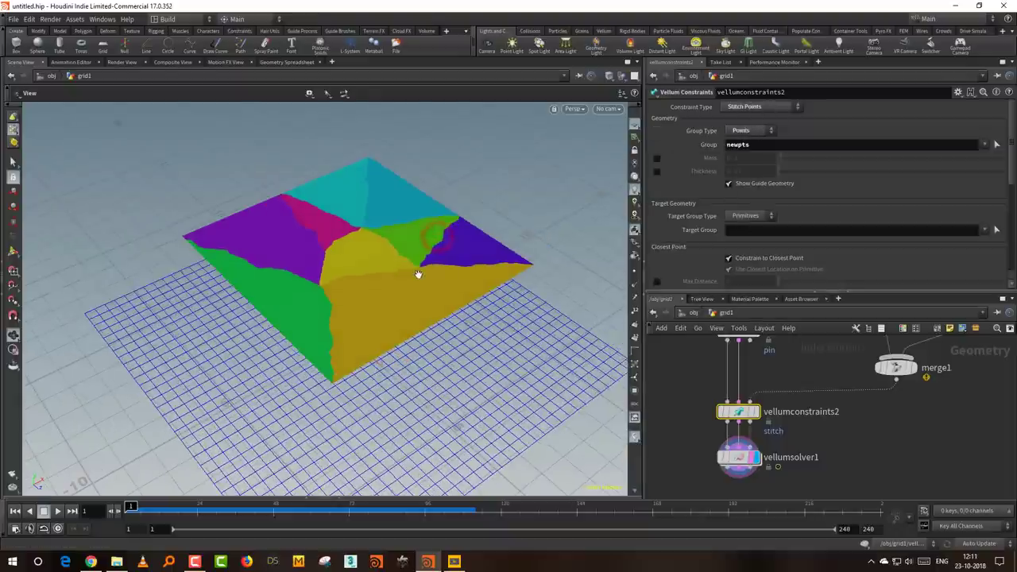
click(57, 512)
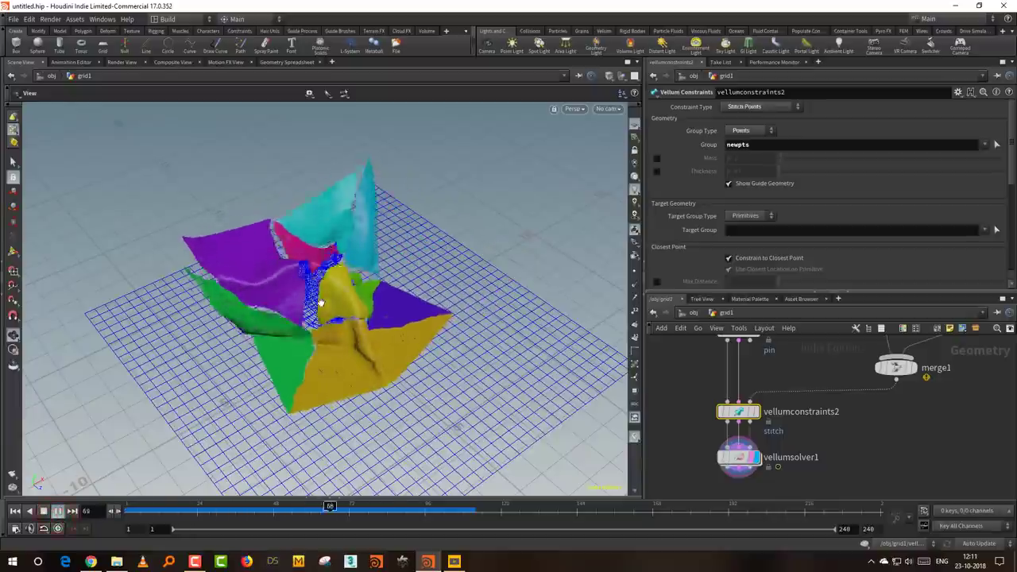
Step: Return to the first frame and switch the Constraint Type to Weld Points
key(ctrl+Up)
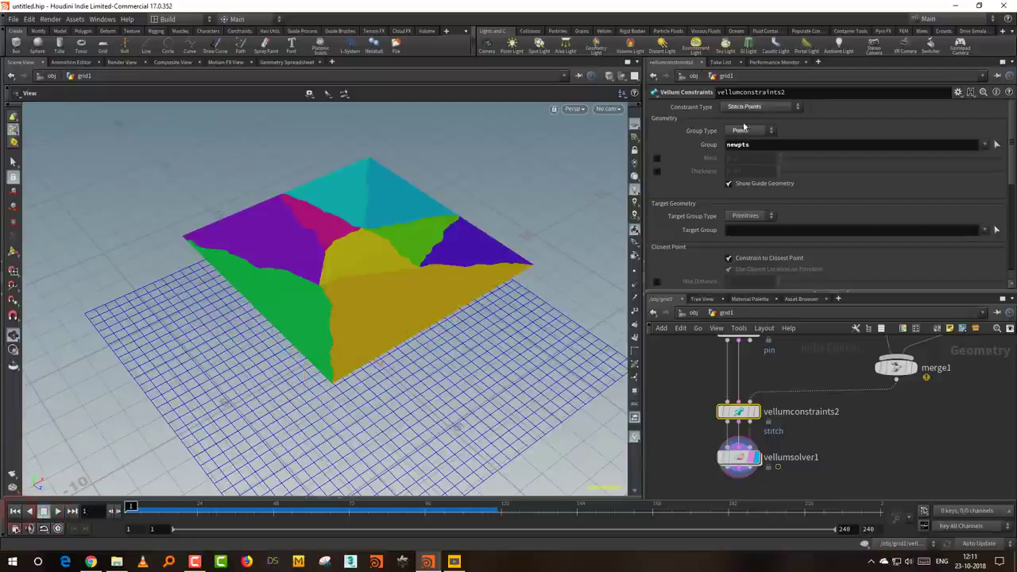
click(757, 107)
click(759, 230)
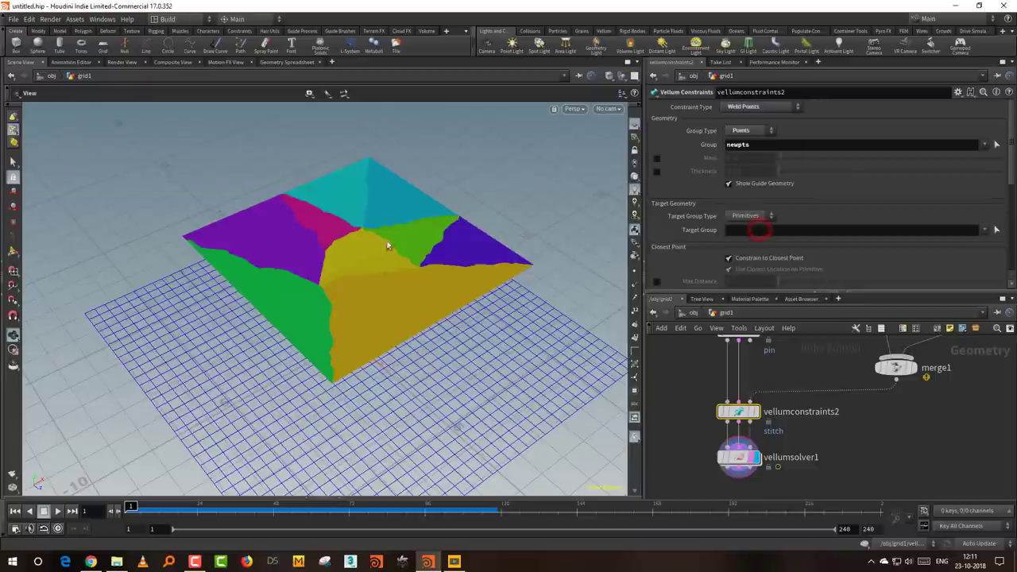
Step: Inspect the weld constraints in the viewport, then show the cloth and rewind to frame 1
click(754, 413)
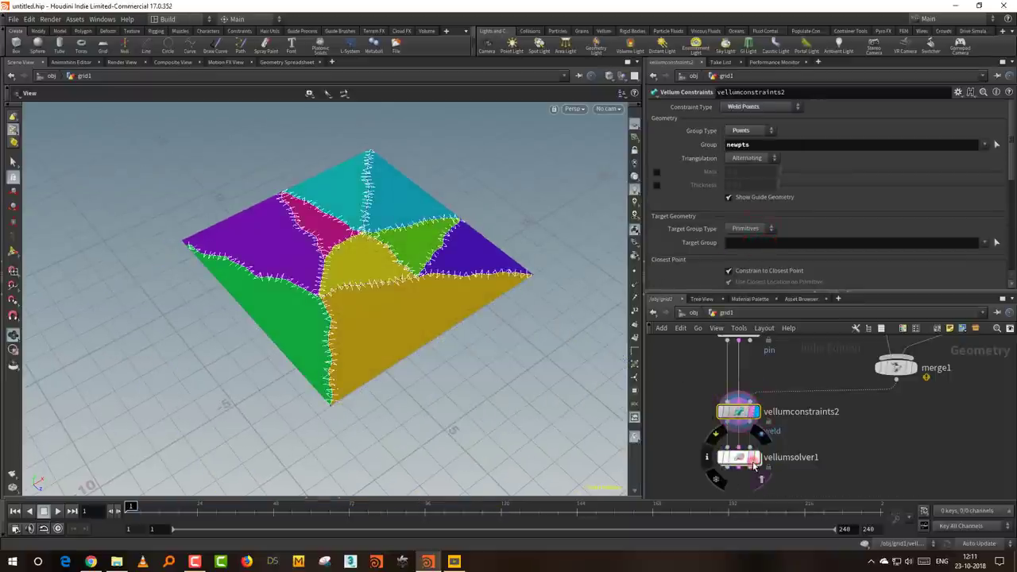
click(755, 458)
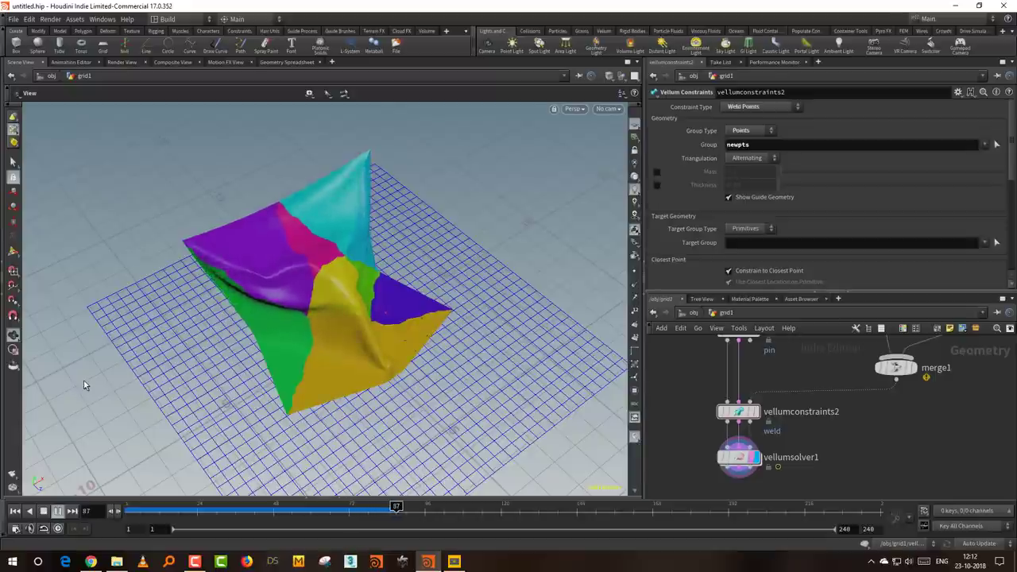
click(43, 512)
click(14, 511)
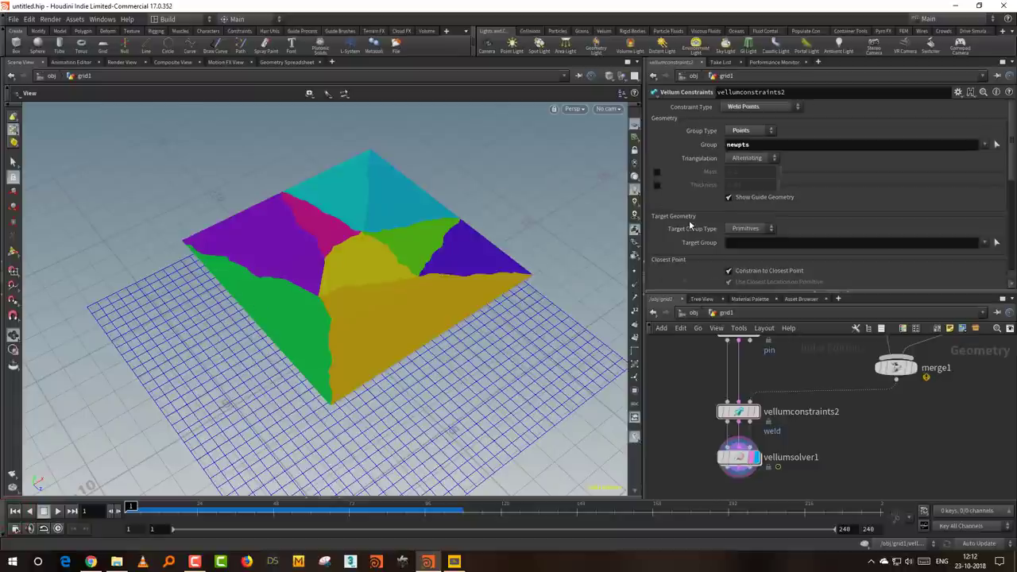
Step: Set vellumconstraints2's Constraint Type back to Stitch Points
scroll(688, 226, down, 6)
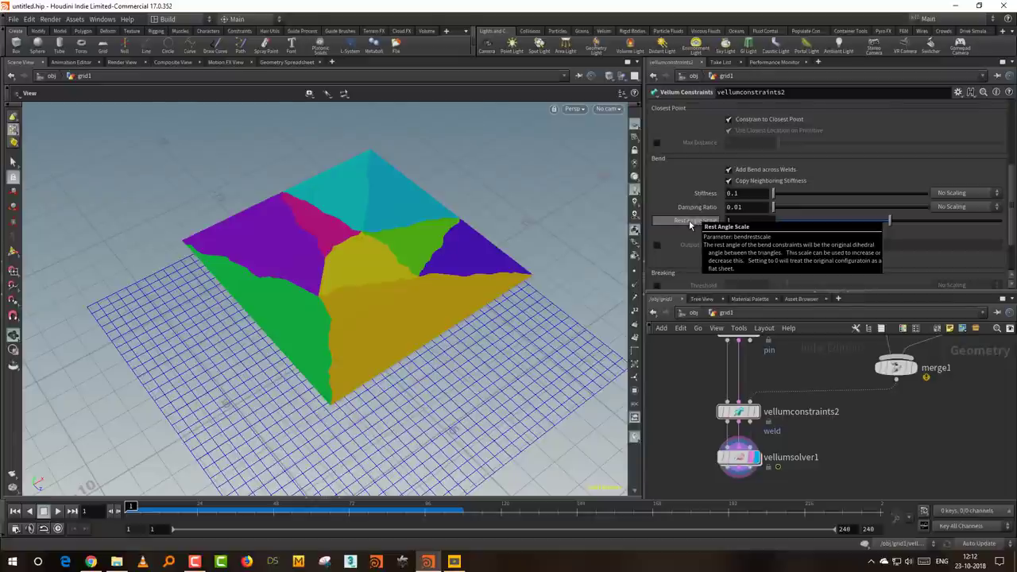
scroll(689, 226, down, 2)
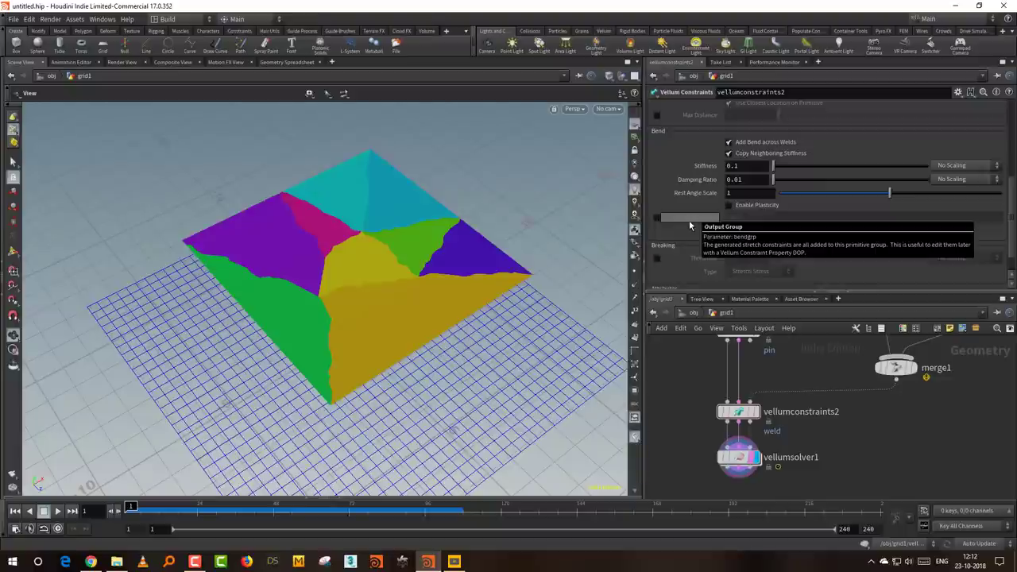
click(715, 411)
scroll(687, 202, up, 4)
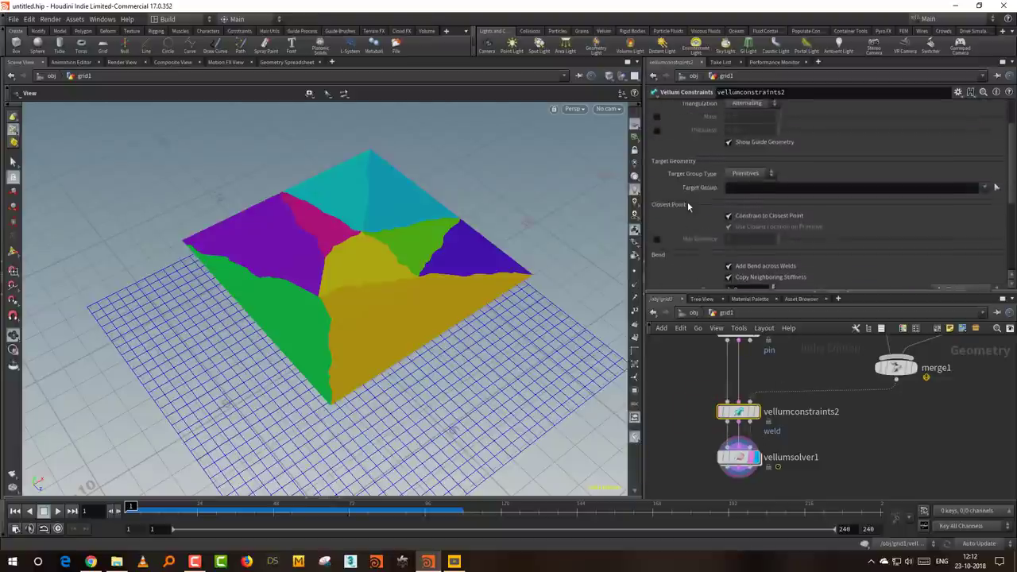
scroll(687, 202, up, 3)
click(749, 107)
click(748, 202)
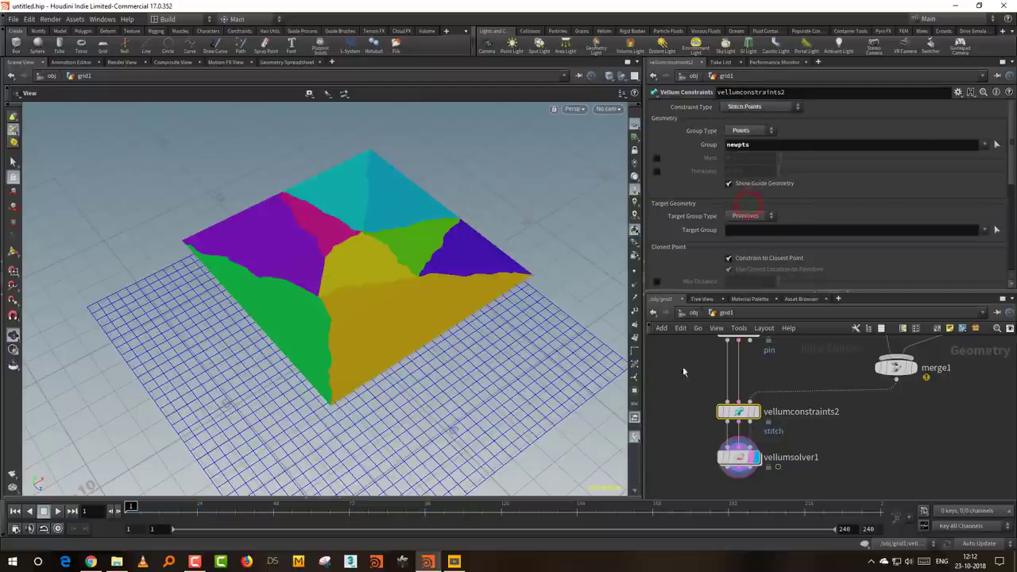
Step: Dolly in on the cloth, rewind the simulation, and go inside vellumsolver1's network
alt+right_drag(332, 266, 390, 302)
click(43, 510)
click(14, 512)
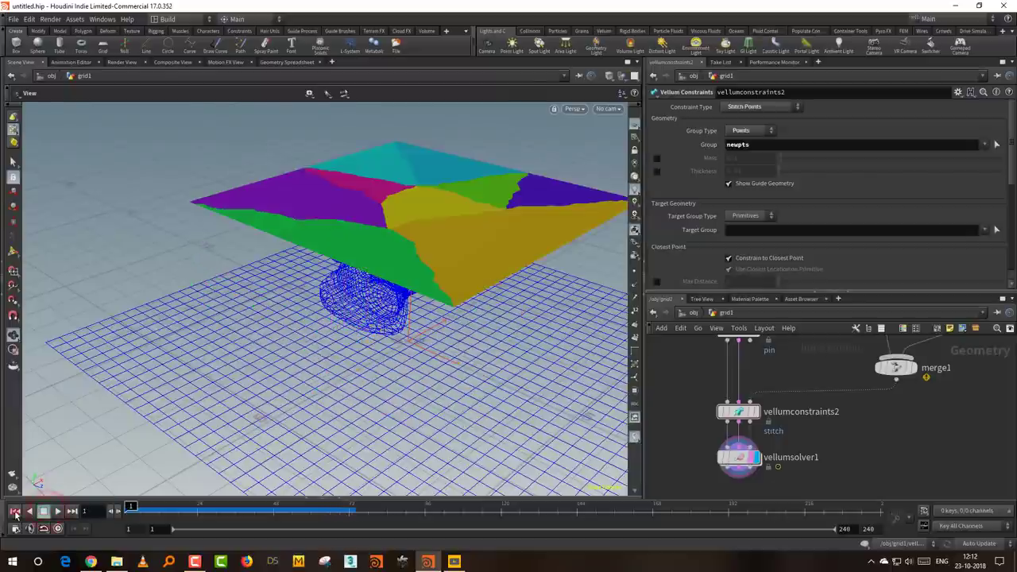
double_click(739, 459)
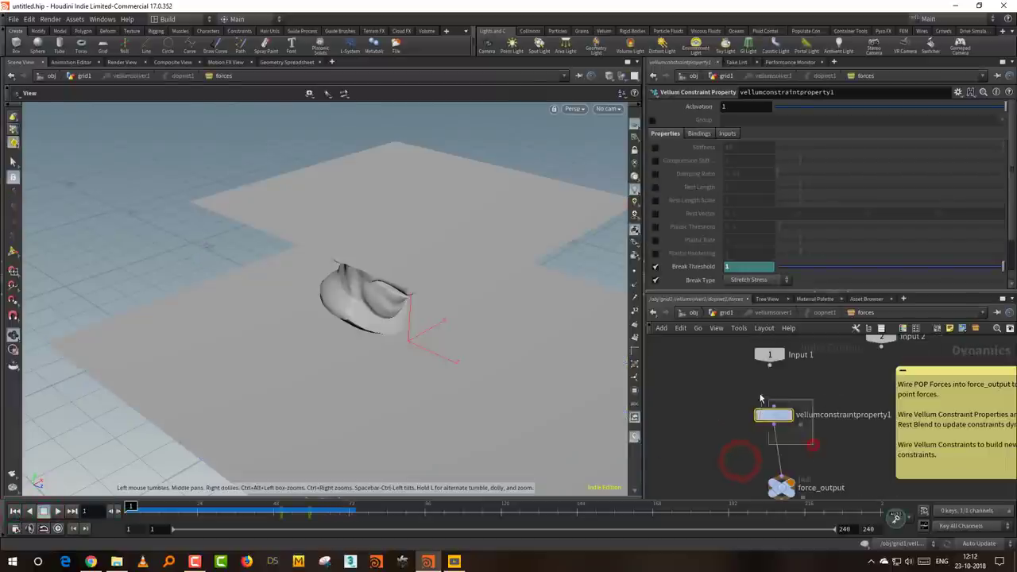
Step: Select vellumconstraintproperty1 at about frame 60 and open its Break Threshold curve
drag(760, 399, 759, 396)
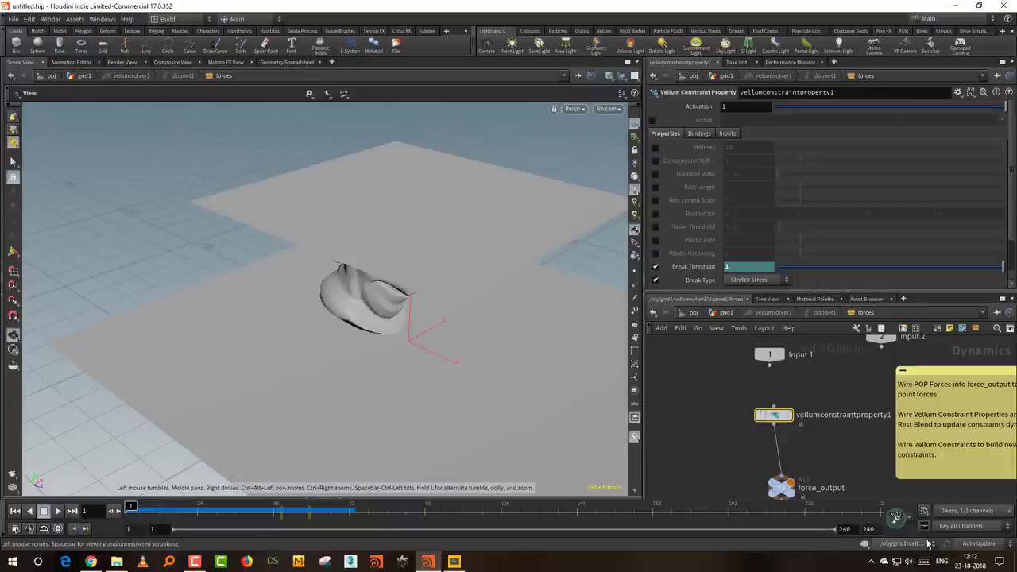
drag(270, 514, 312, 517)
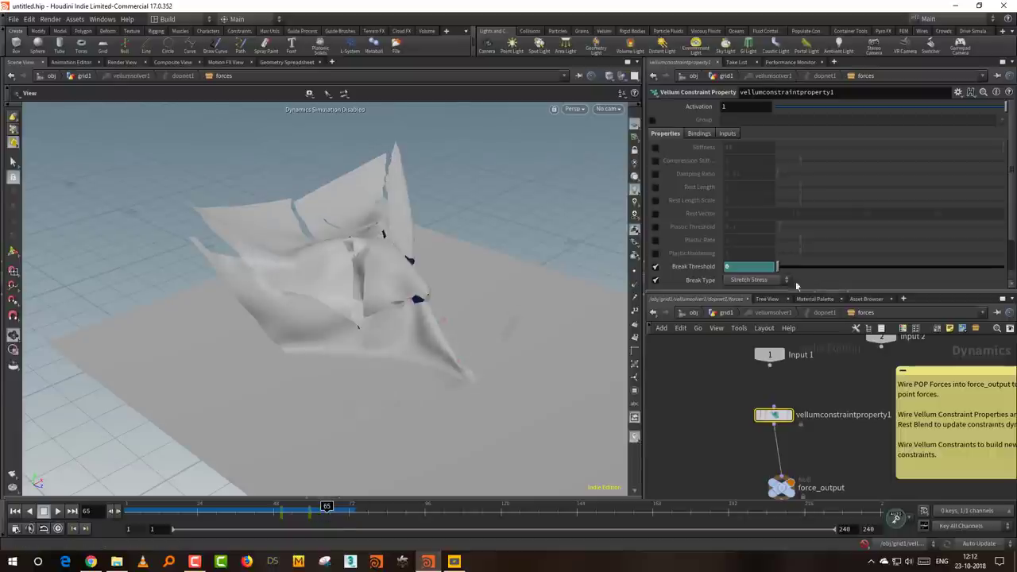
shift+click(754, 266)
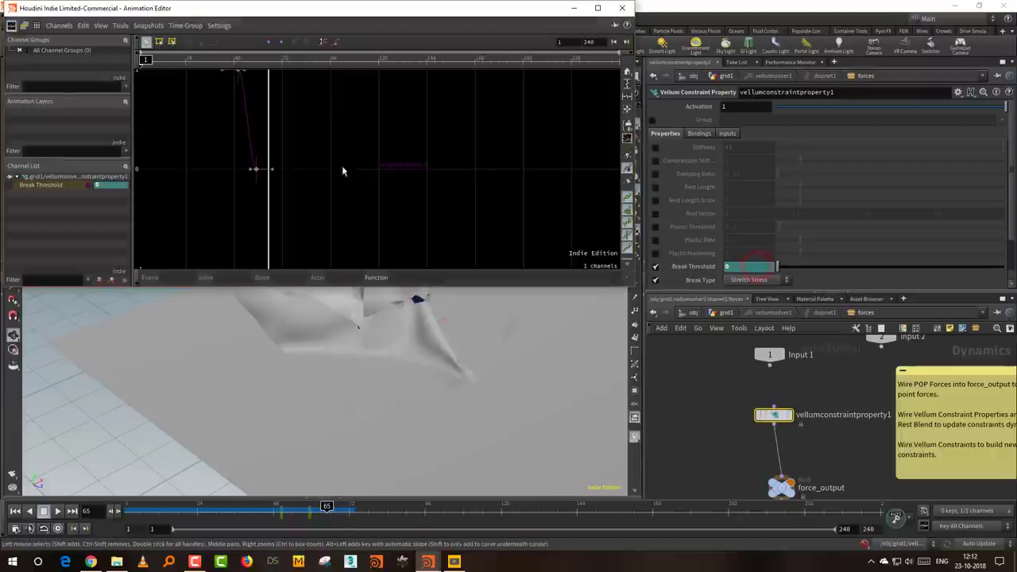
Step: Key Break Threshold from 1 down to 0.05 at frame 59, back to about 0.994, then rewind
drag(266, 179, 252, 178)
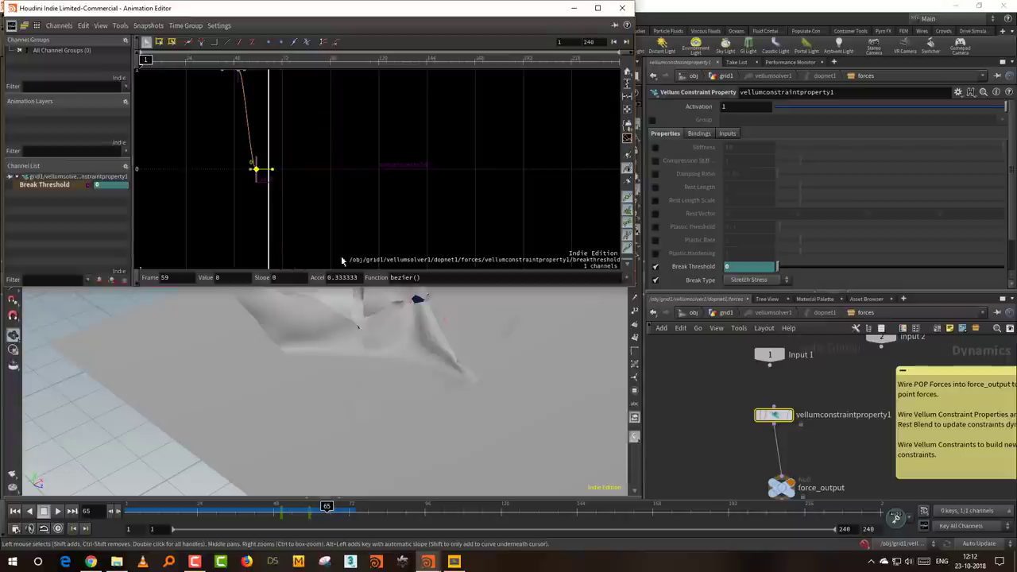
key(h)
click(209, 130)
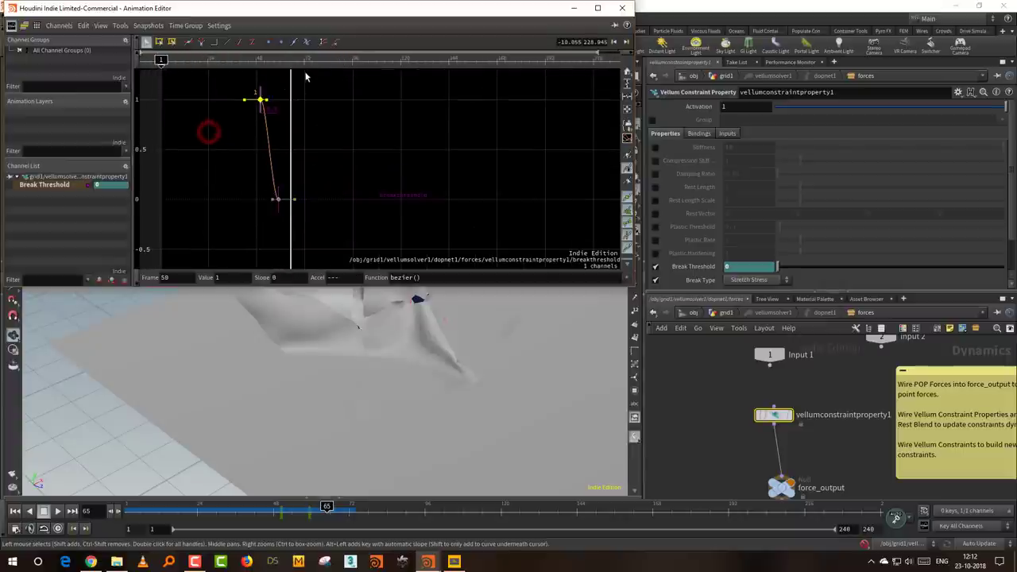
click(334, 181)
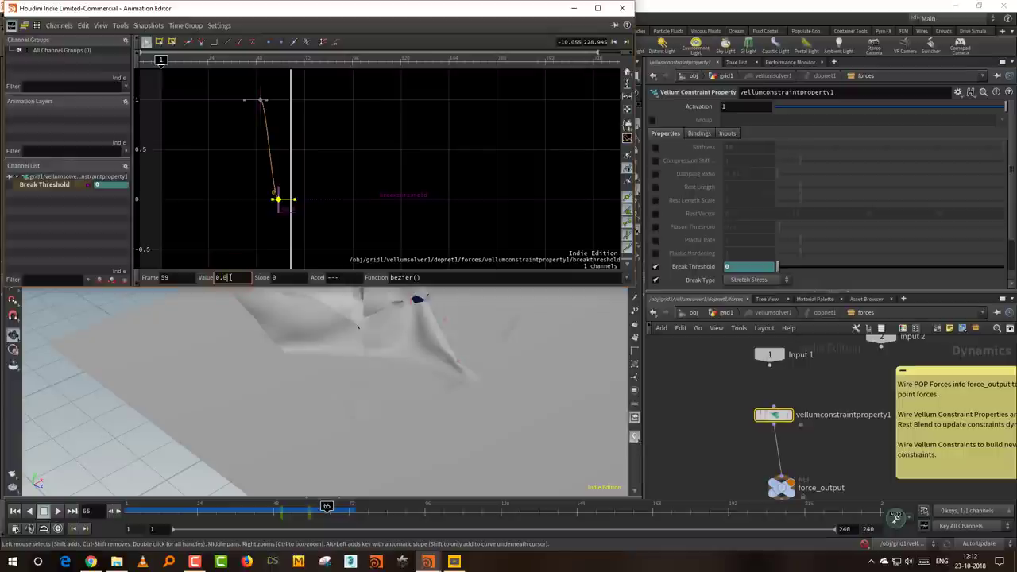
key(Return)
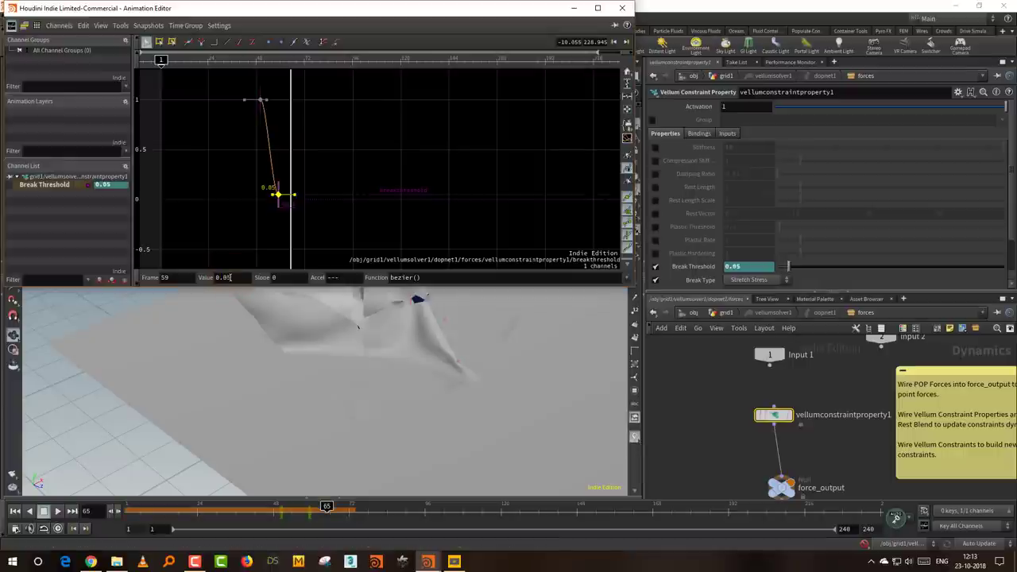
click(302, 196)
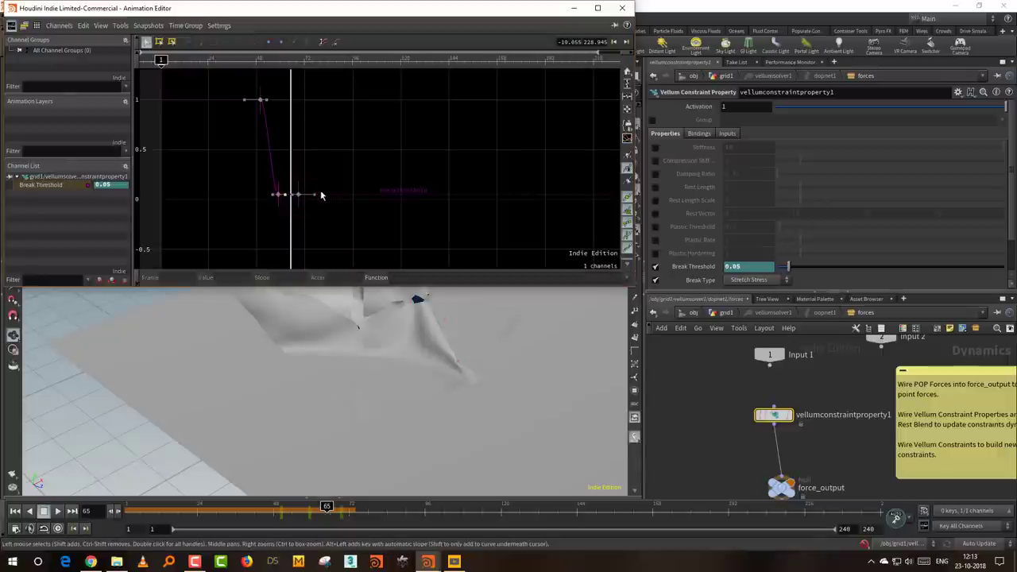
drag(319, 197, 323, 104)
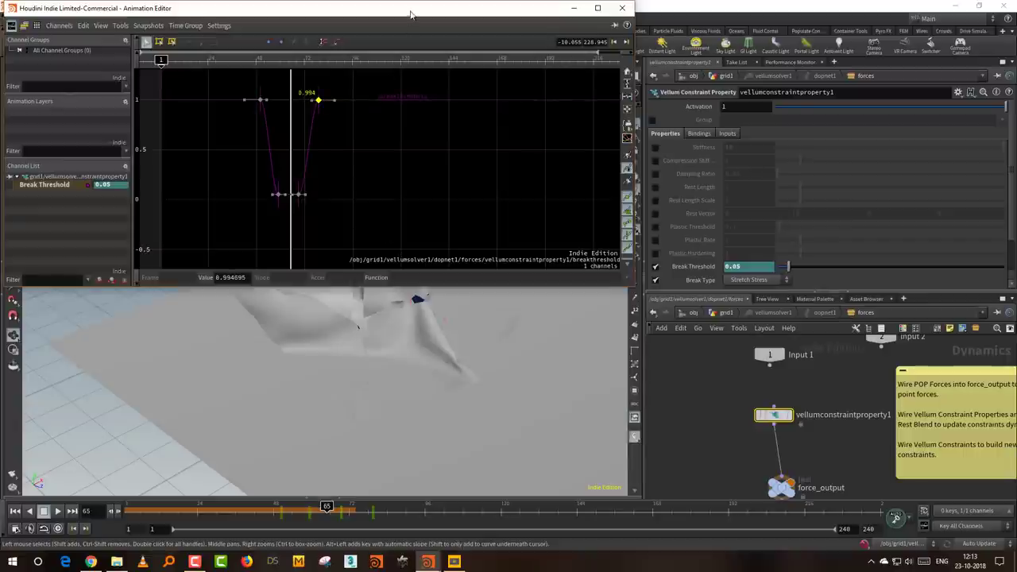
drag(411, 14, 789, 94)
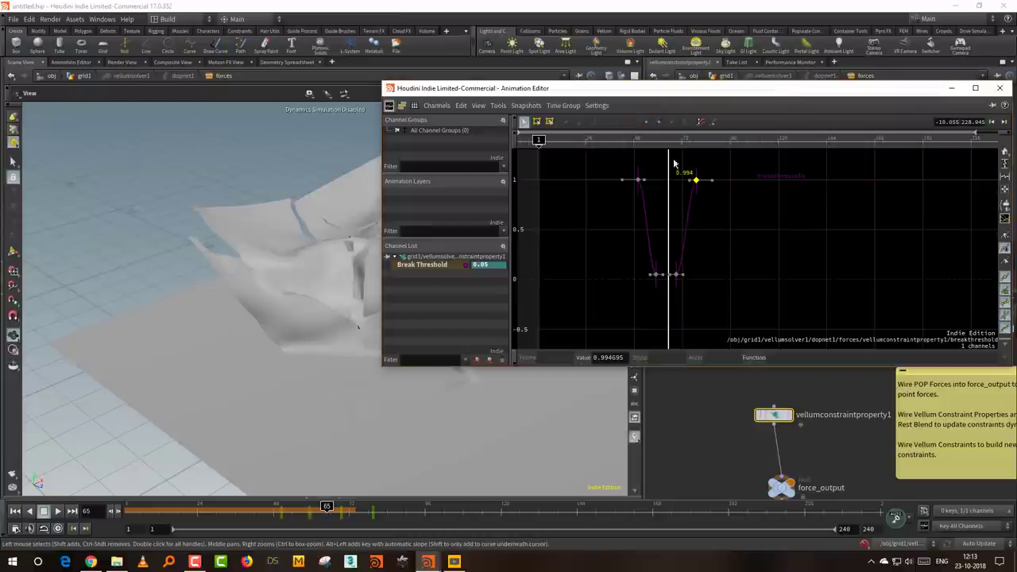
click(16, 512)
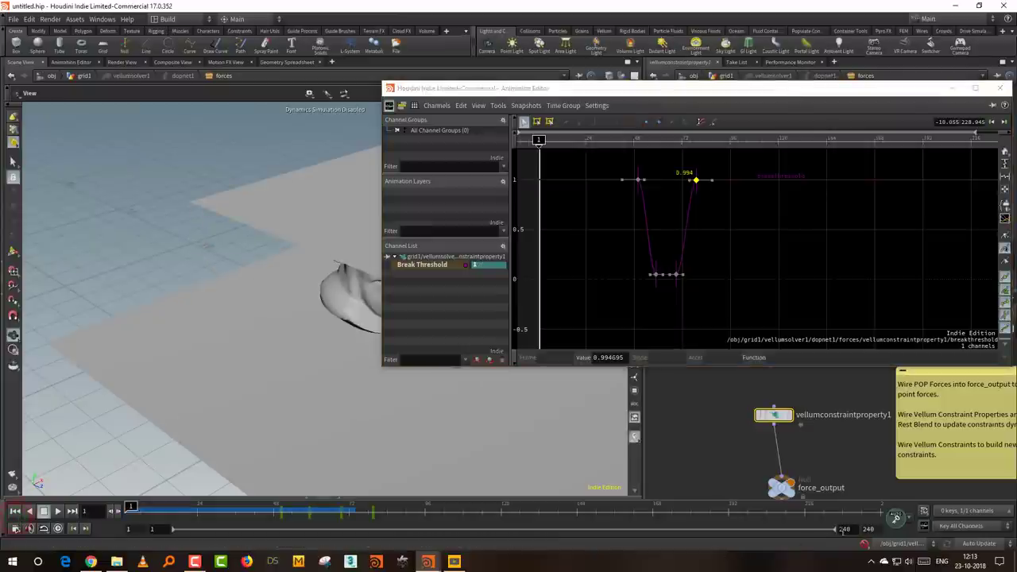
Step: Hide the animation editor, play the tearing cloth to frame 126, and return to the grid1 network
double_click(568, 93)
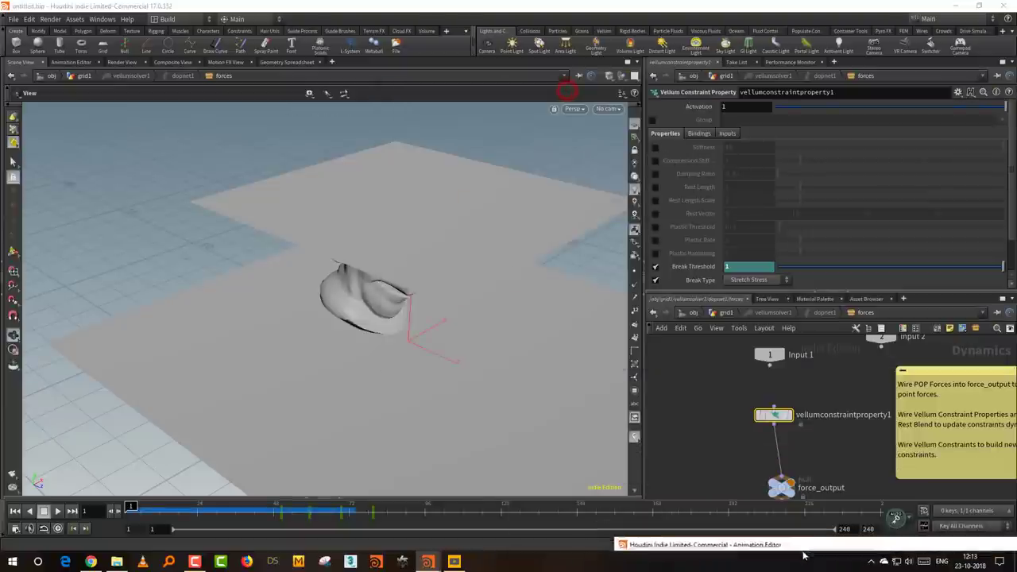
click(58, 512)
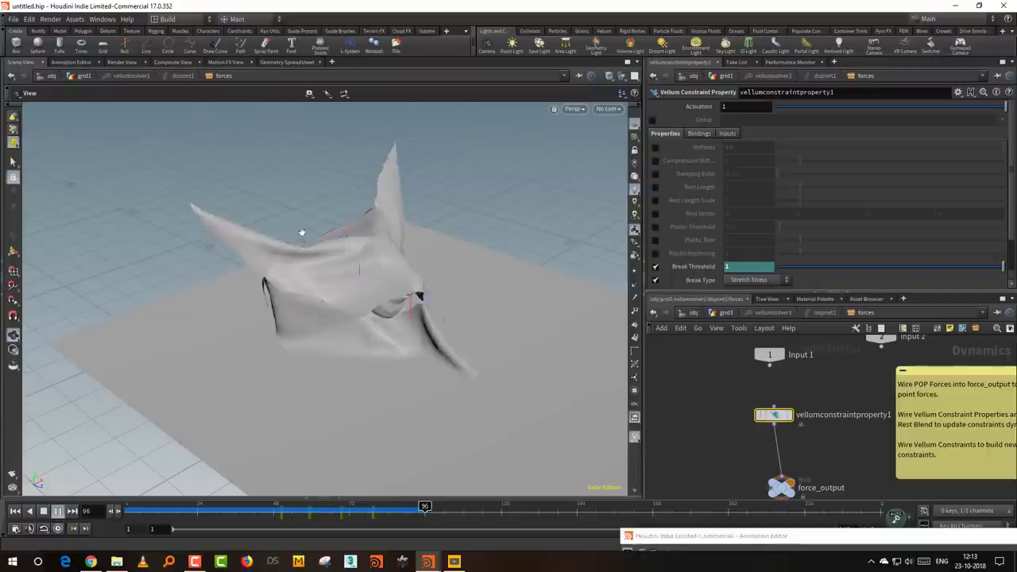
drag(301, 231, 263, 237)
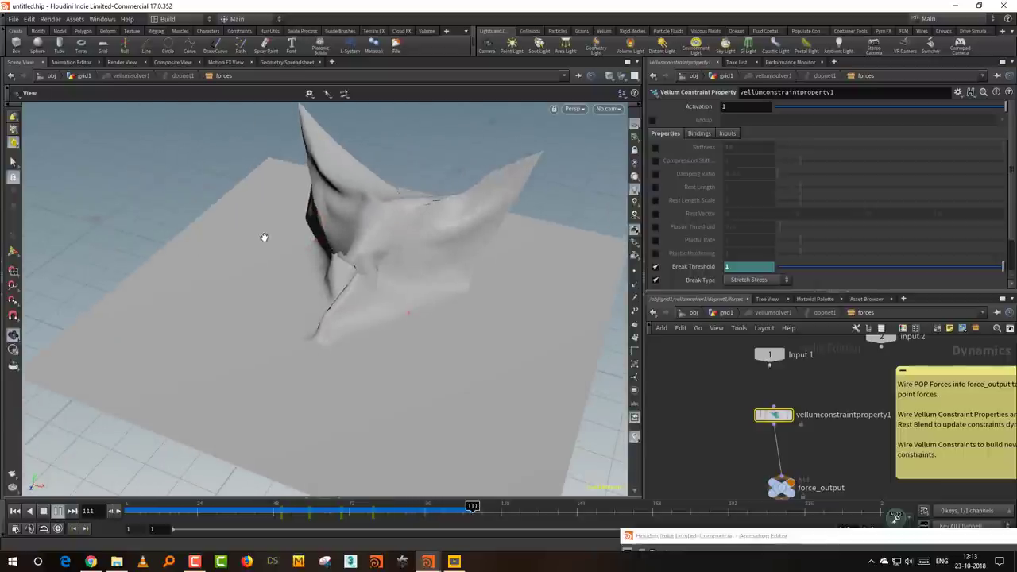
click(725, 313)
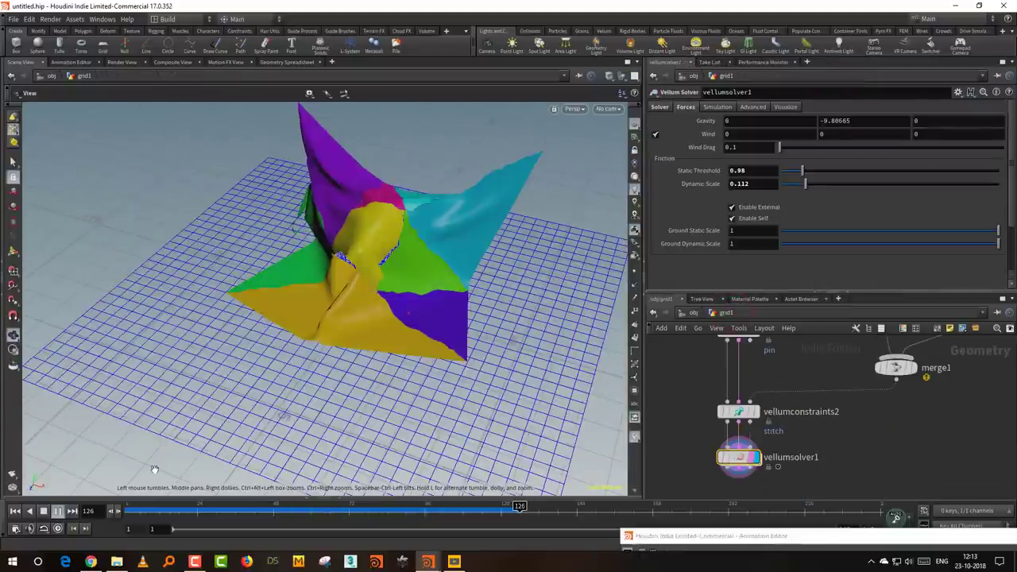
Step: Stop, rewind and replay the tearing cloth simulation from a new angle
click(42, 512)
click(13, 512)
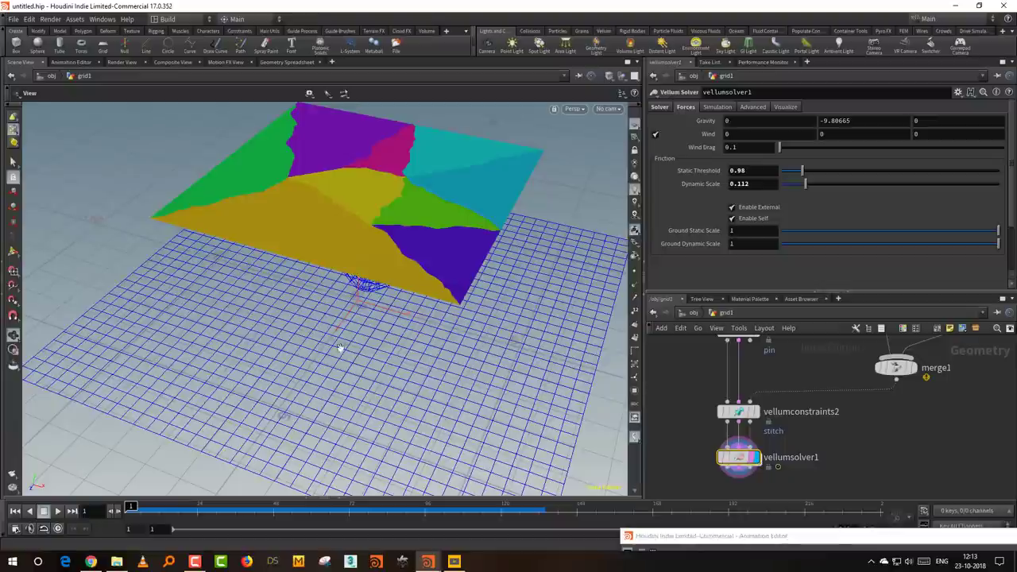
drag(382, 225, 456, 258)
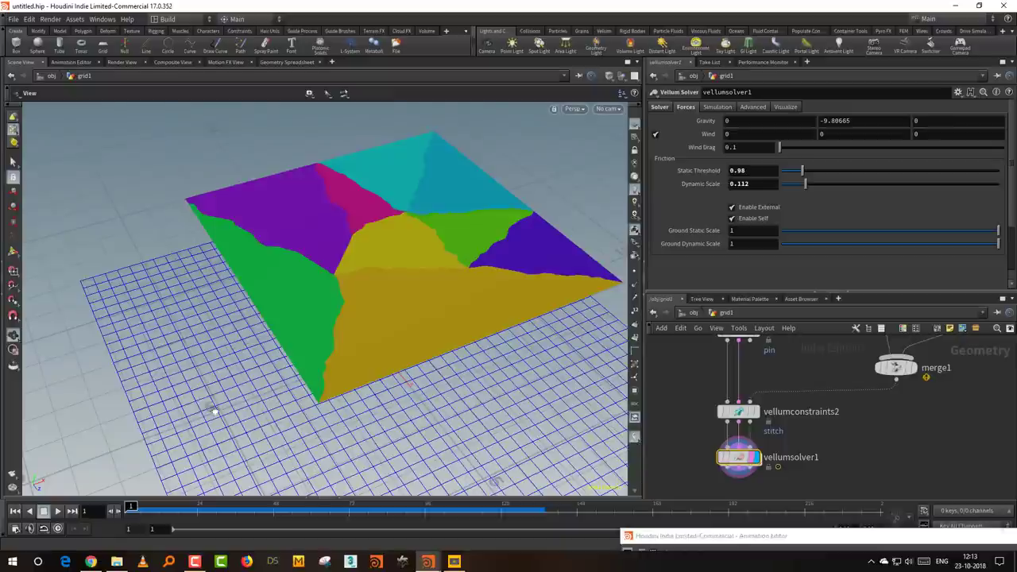
click(58, 511)
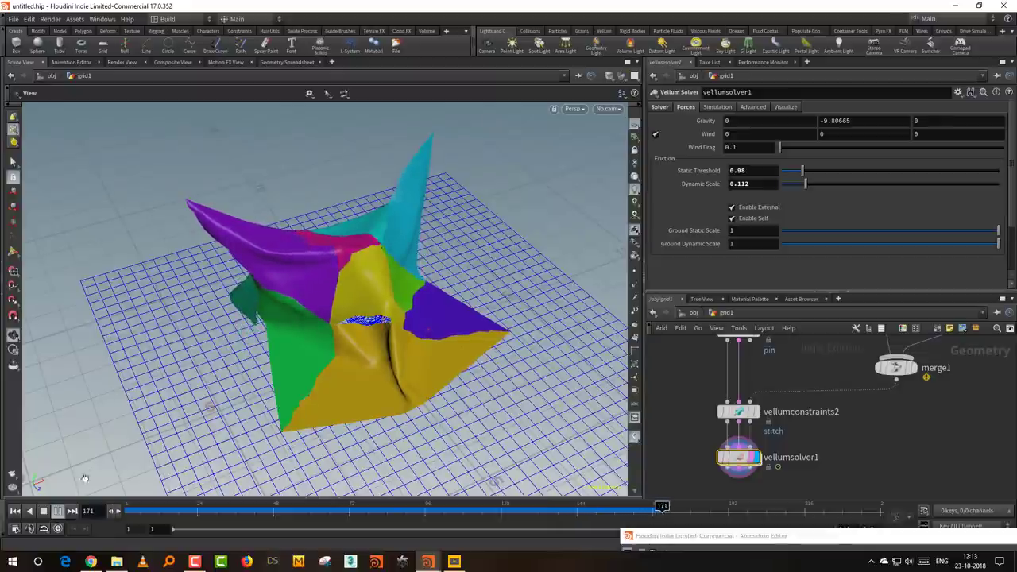
click(30, 511)
click(43, 511)
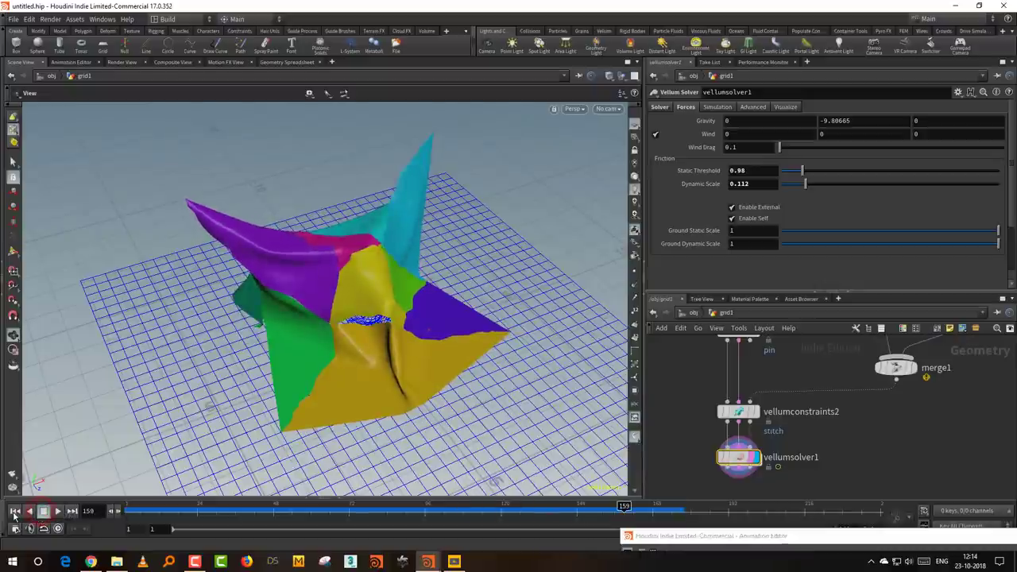
click(14, 511)
Step: Move the animation editor aside, replay once more from frame 1, and open the File menu
drag(331, 312, 425, 274)
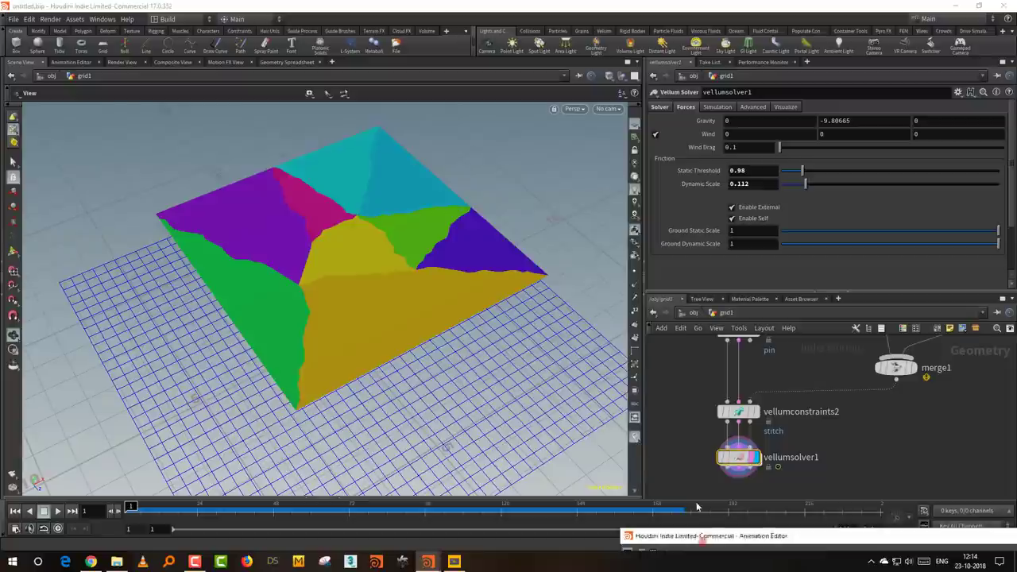
drag(704, 537, 323, 184)
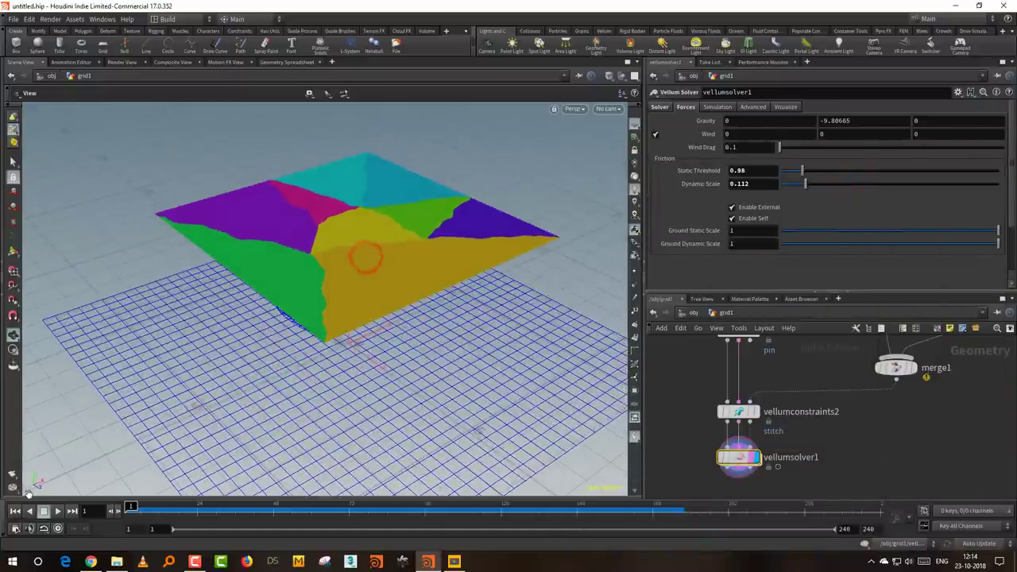
click(57, 514)
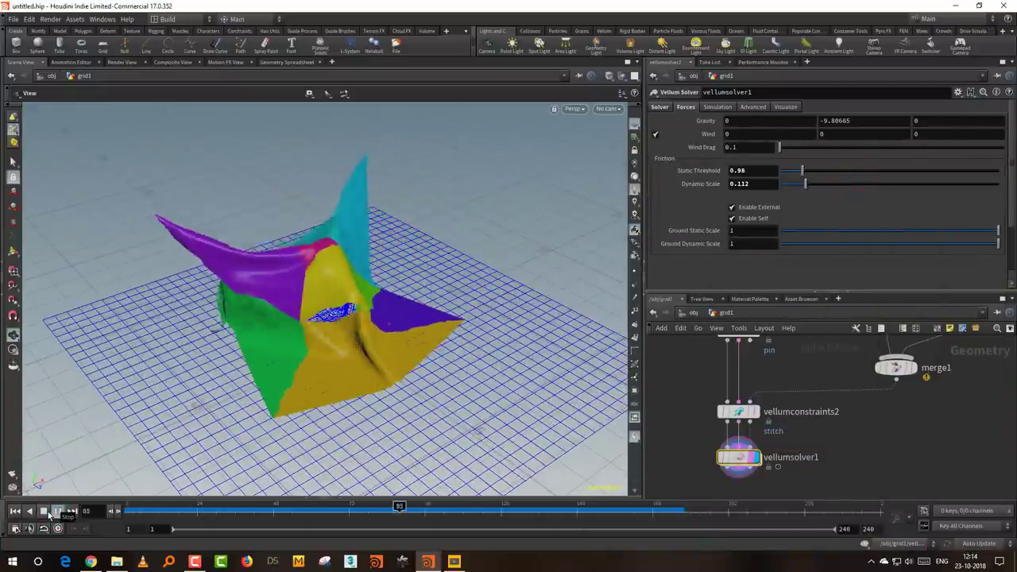
click(45, 512)
click(15, 511)
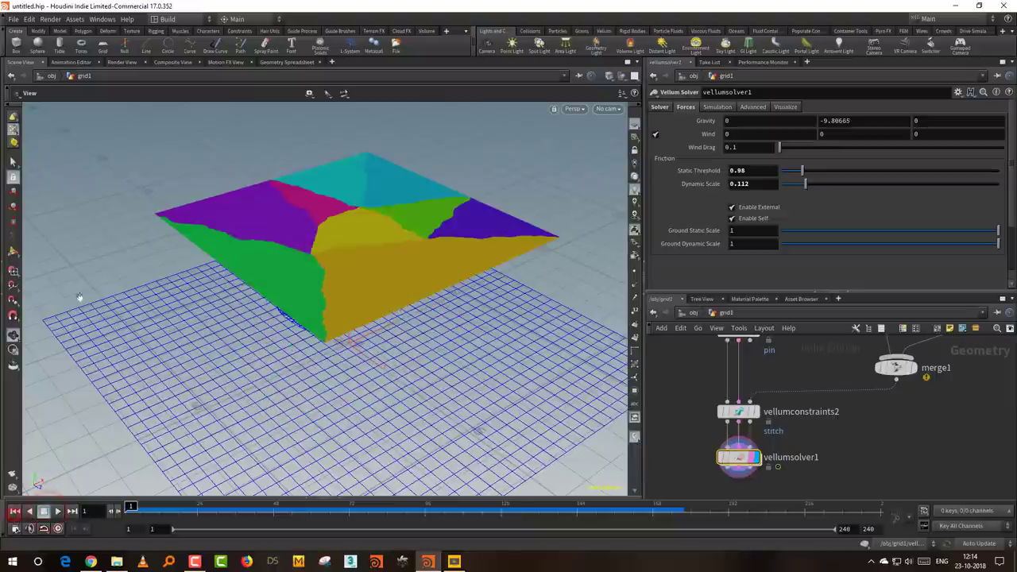
click(11, 18)
Step: Save the scene to the Desktop as vellum animate.hiplc and start a new empty scene
click(103, 72)
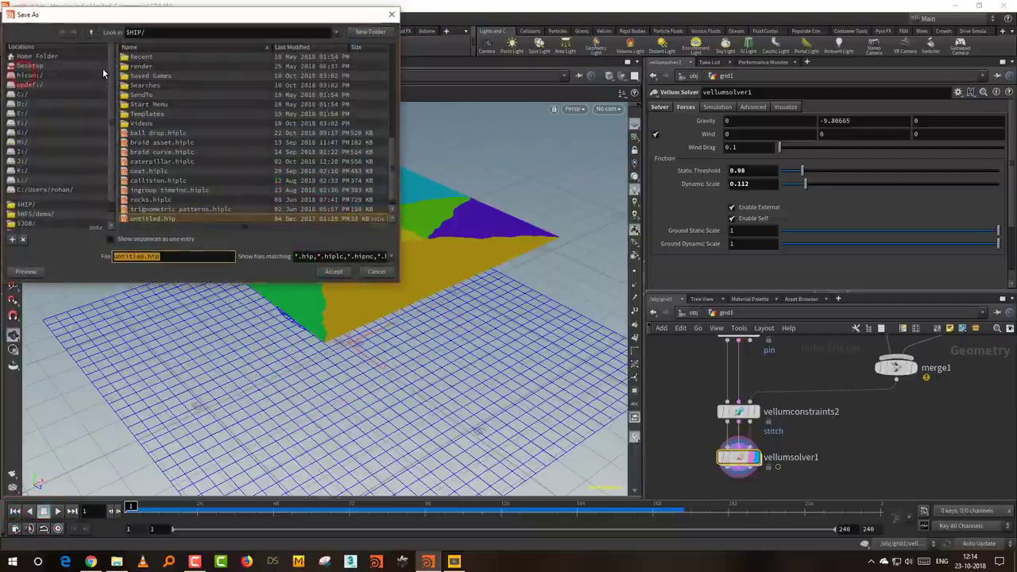
click(37, 66)
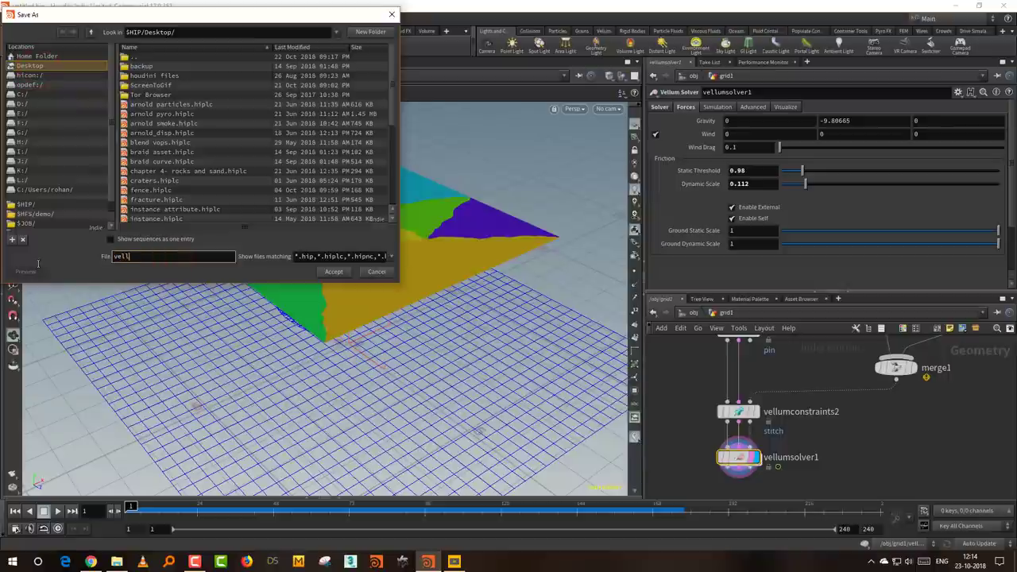
key(Return)
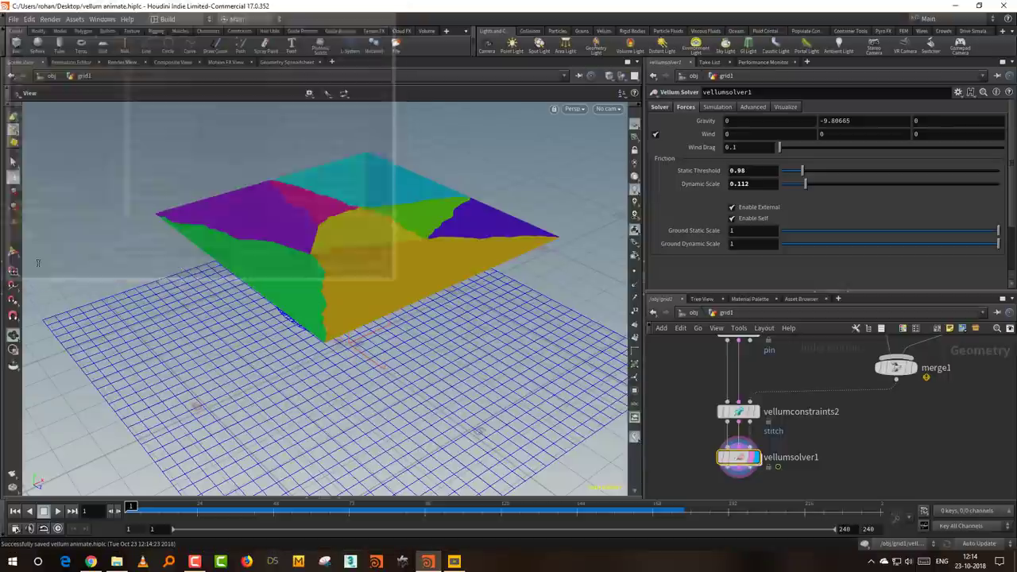
key(ctrl+n)
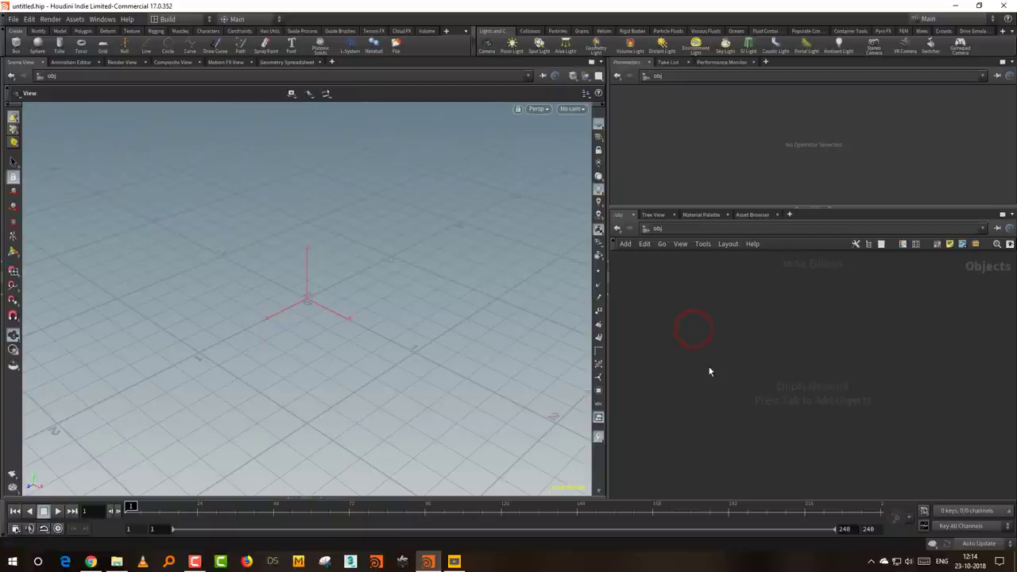
Step: Add a Grid node with 2 rows, 2 columns and a size smaller than 10
key(Tab)
text(g)
key(Return)
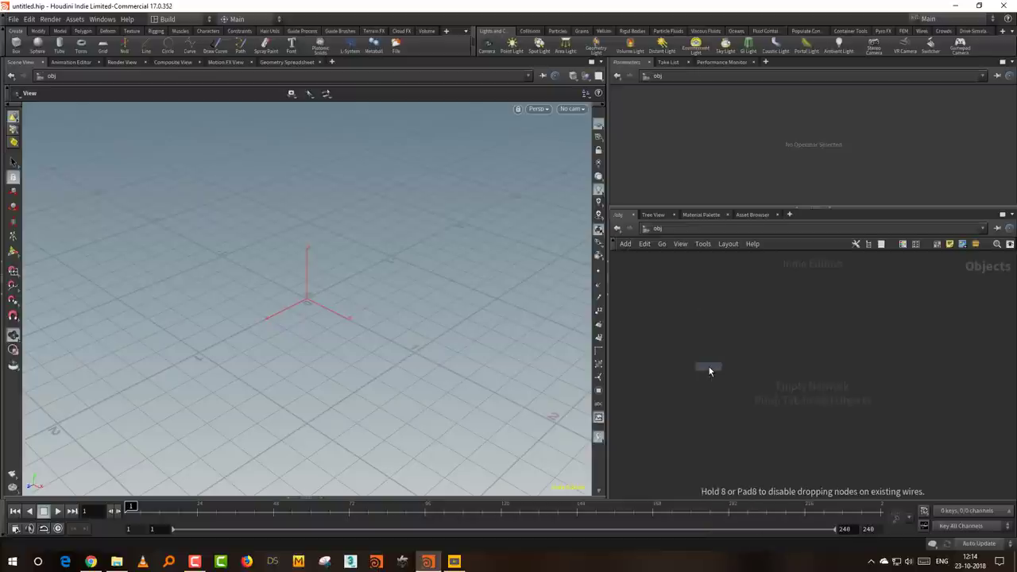
click(709, 368)
drag(750, 188, 747, 191)
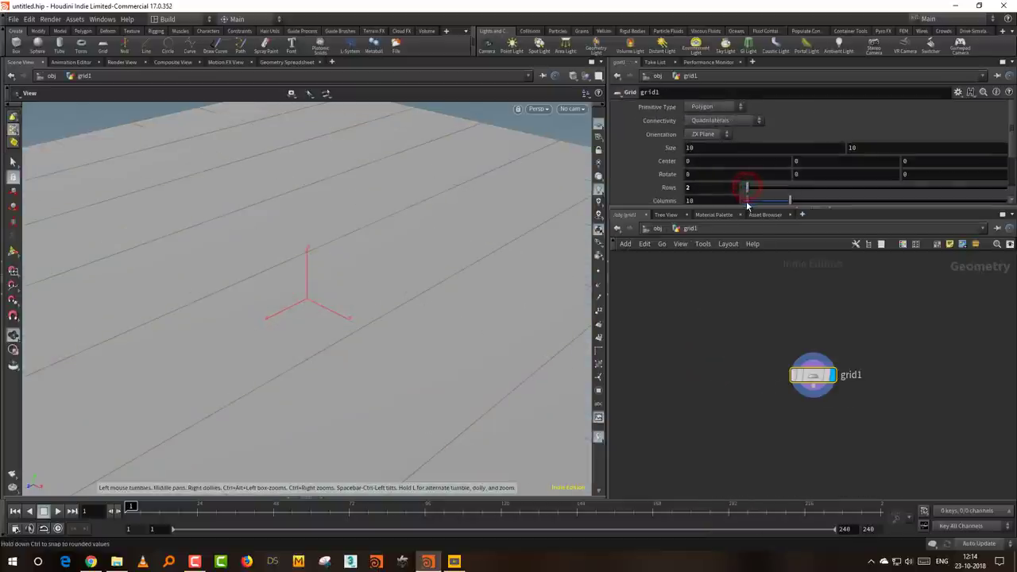
click(747, 201)
mouse_move(412, 198)
mouse_down()
mouse_move(416, 370)
mouse_move(420, 199)
mouse_up()
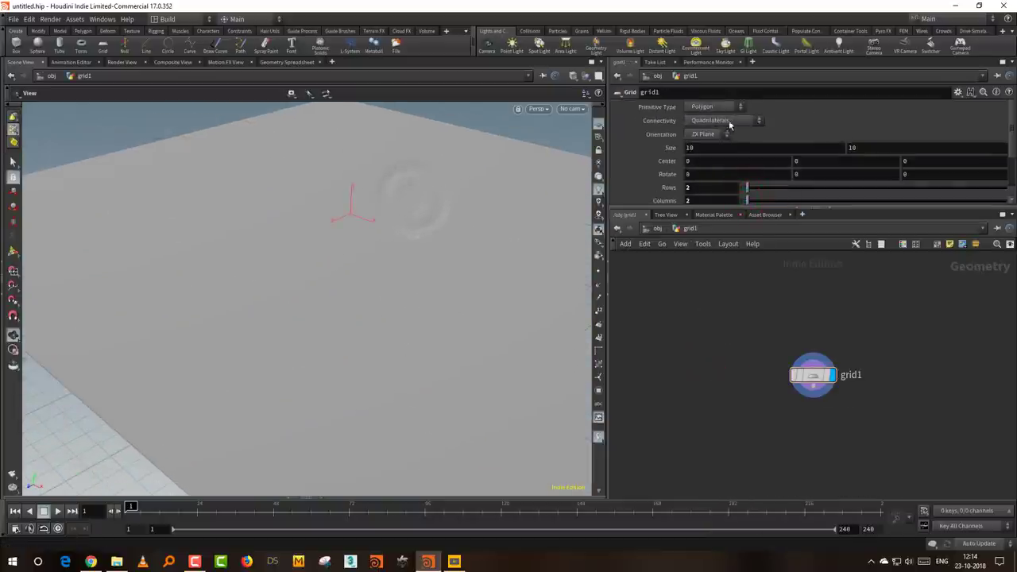
middle_drag(669, 148, 404, 166)
Step: Add a Transform after the grid and raise the plane to about 2.07 in Y
key(t)
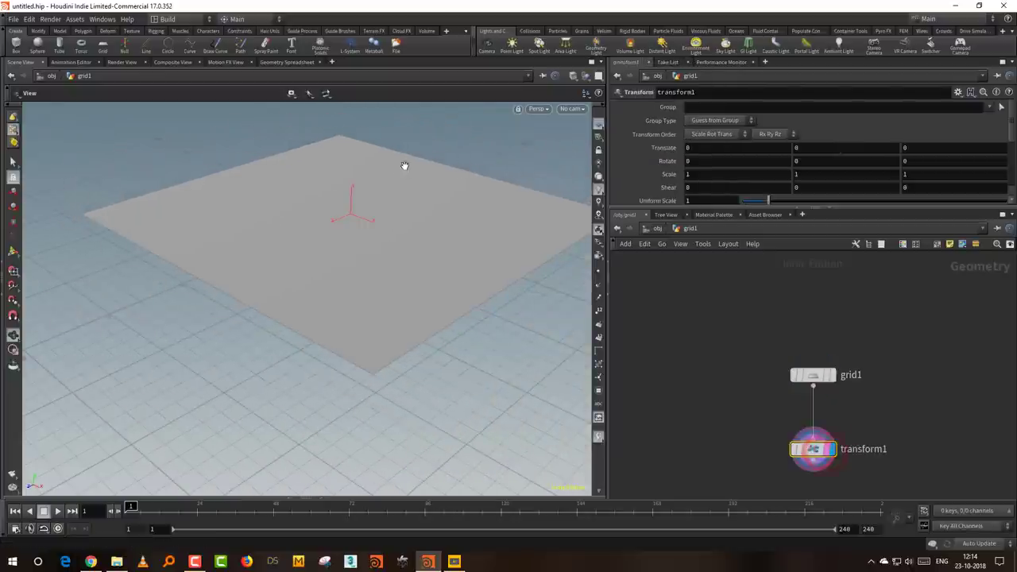
drag(404, 166, 372, 257)
key(r)
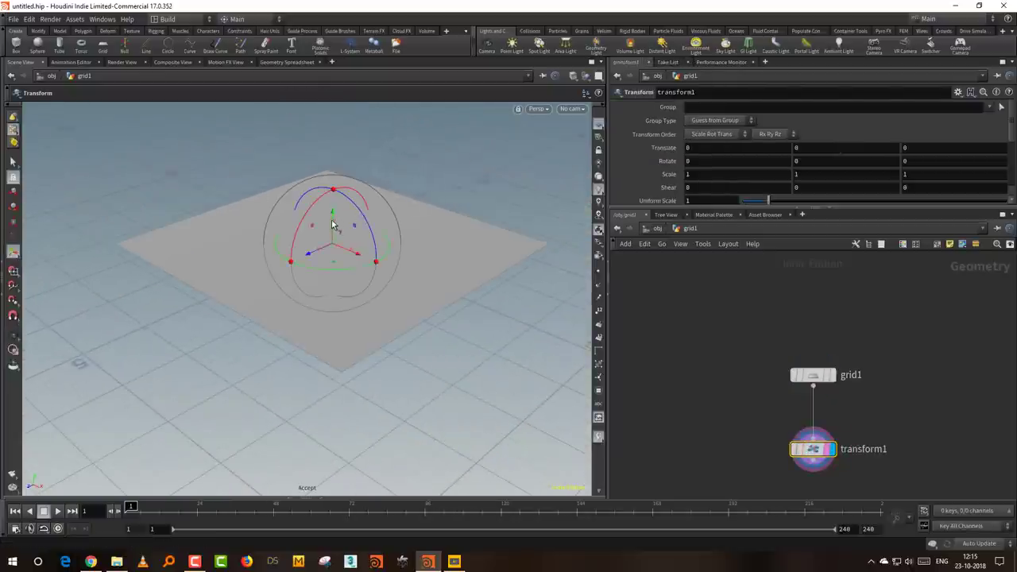
drag(333, 225, 289, 223)
key(Escape)
key(r)
drag(413, 195, 429, 199)
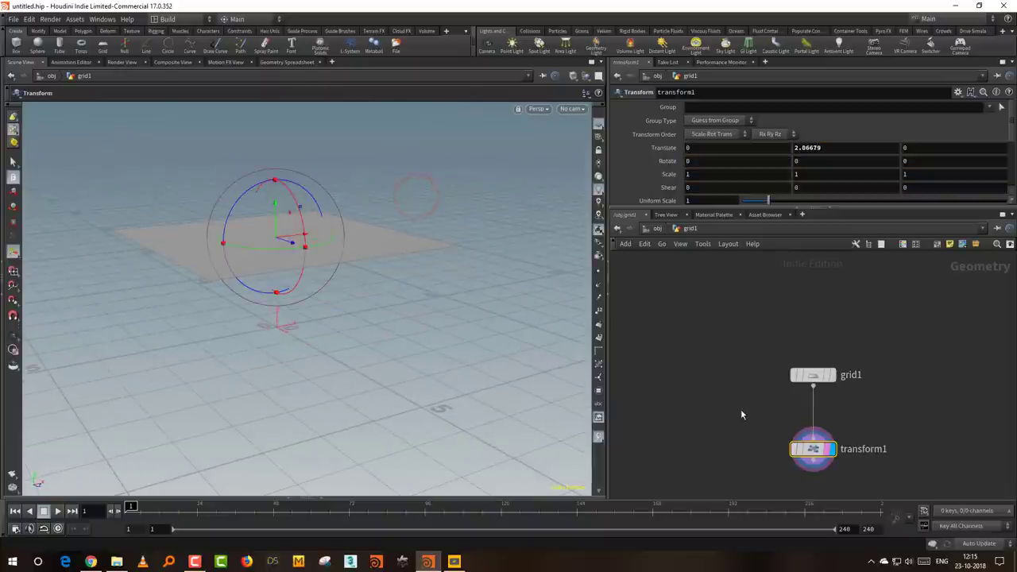
middle_drag(740, 410, 727, 369)
Step: Add a Remesh node fed by transform1 with Target Edge Length 0.15, and display it
key(Tab)
text(remesh)
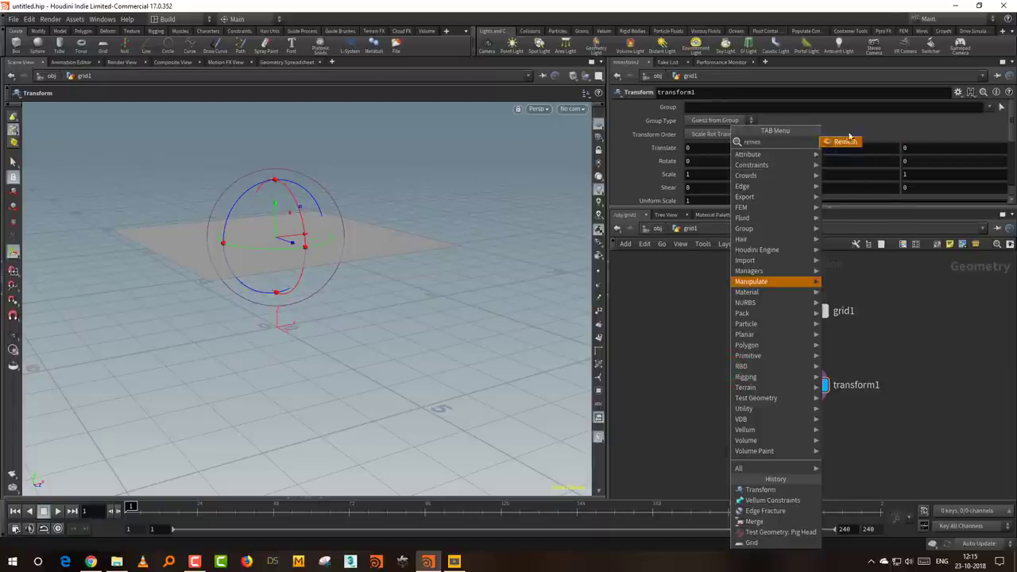
key(Return)
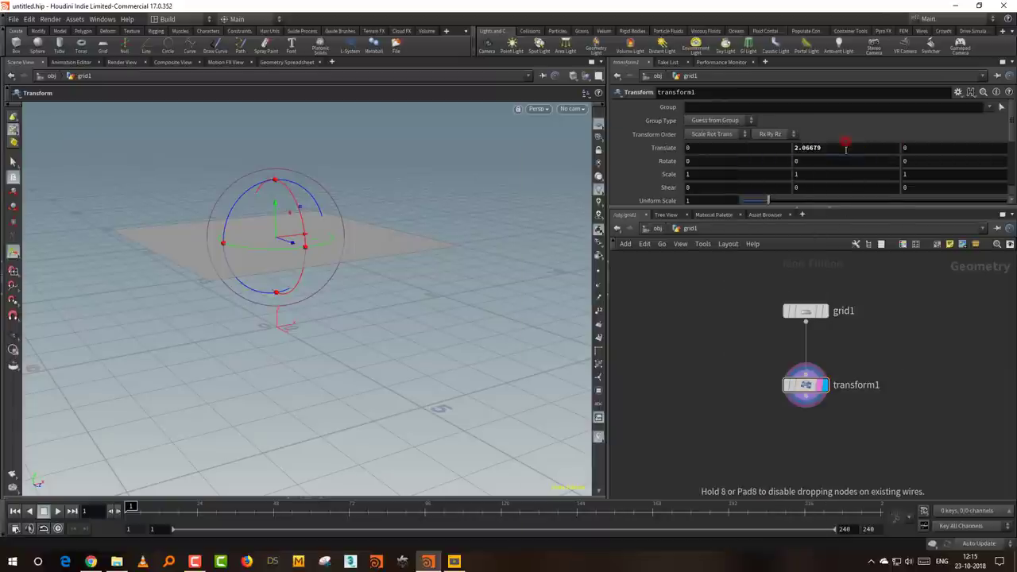
click(814, 453)
drag(811, 410, 807, 443)
click(833, 454)
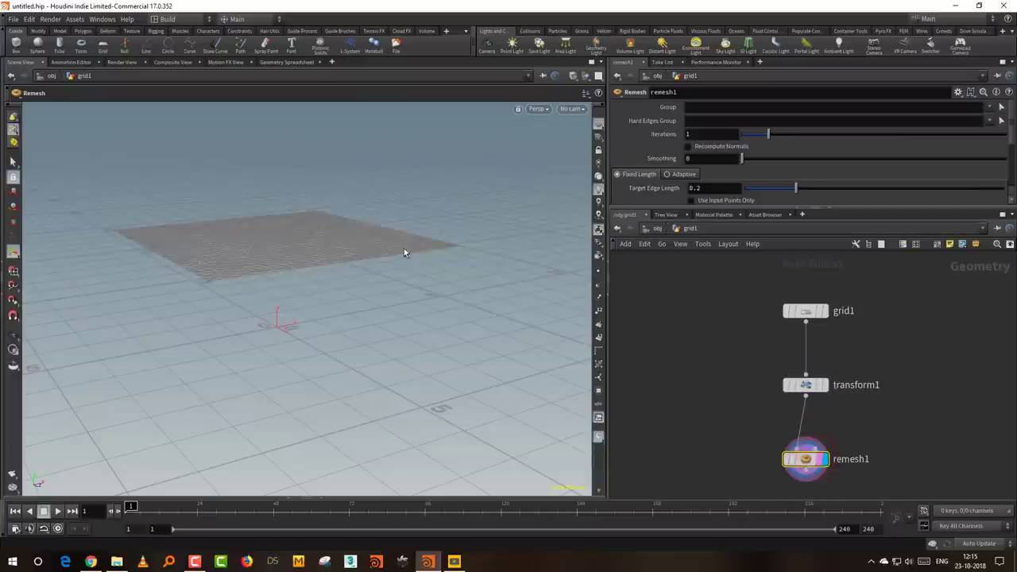
key(Escape)
drag(404, 249, 409, 290)
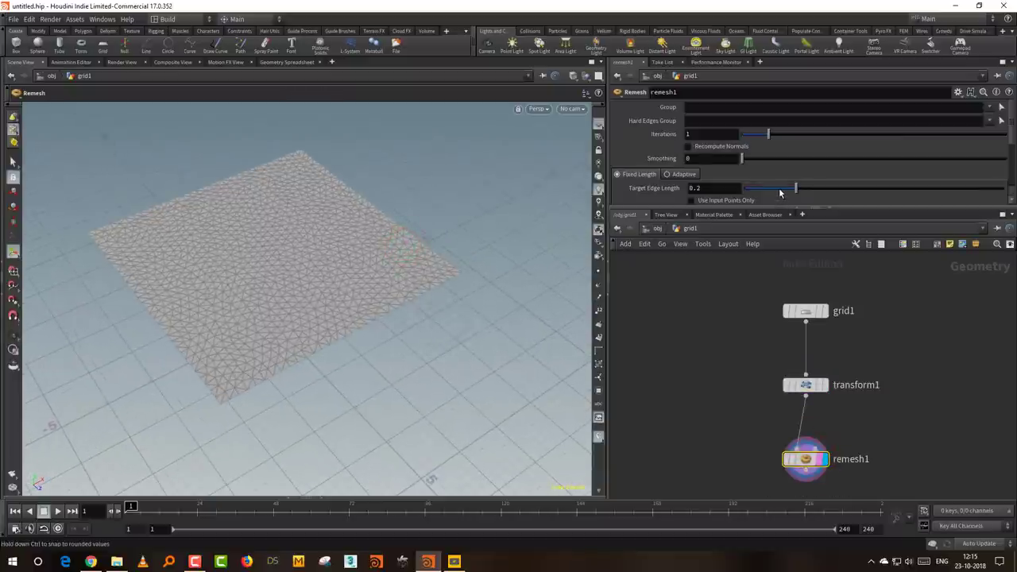
click(781, 187)
Step: Add an Edge Fracture node below remesh1
middle_drag(706, 404, 700, 330)
key(Tab)
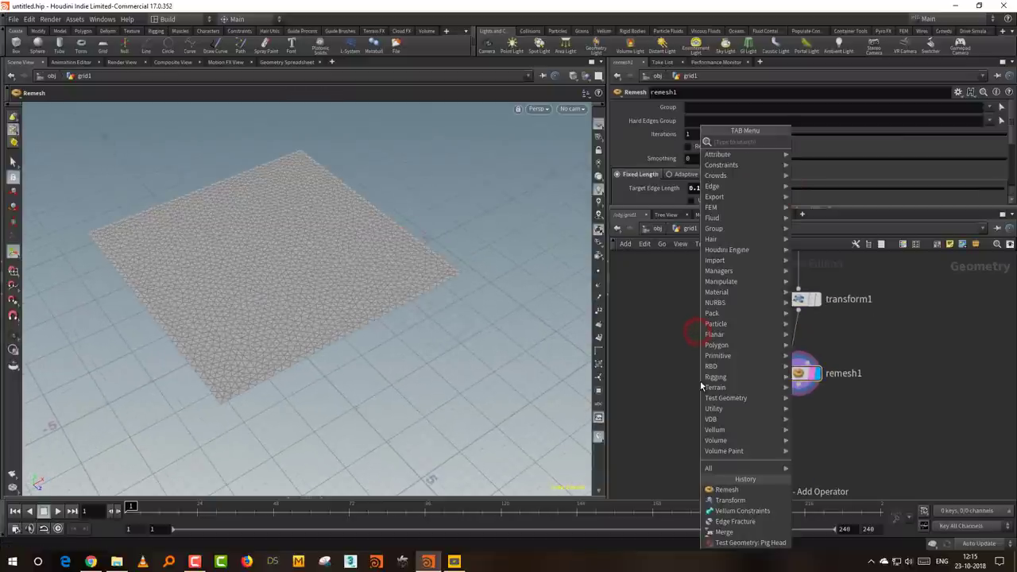
text(edge)
key(Down)
key(Down)
key(Down)
key(Down)
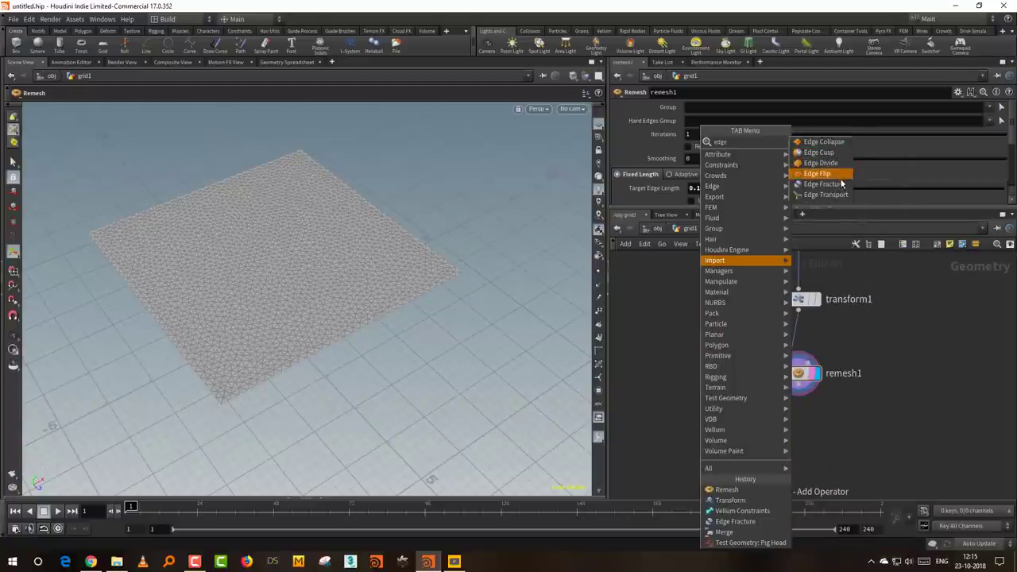
key(Return)
click(813, 434)
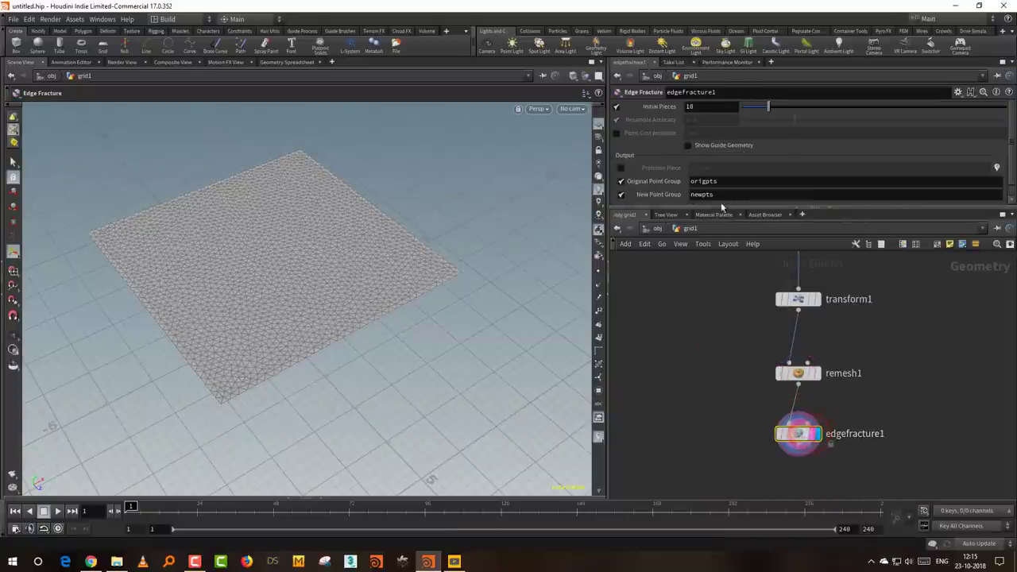
Step: Enable Primitive Piece and Show Guide Geometry on edgefracture1 and colour the pieces
click(621, 167)
click(616, 134)
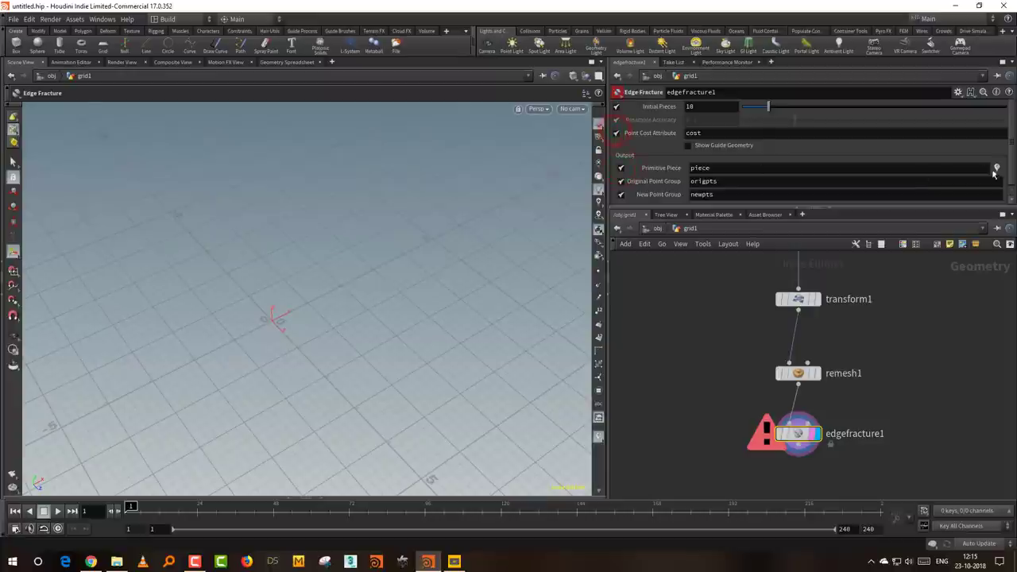
click(616, 134)
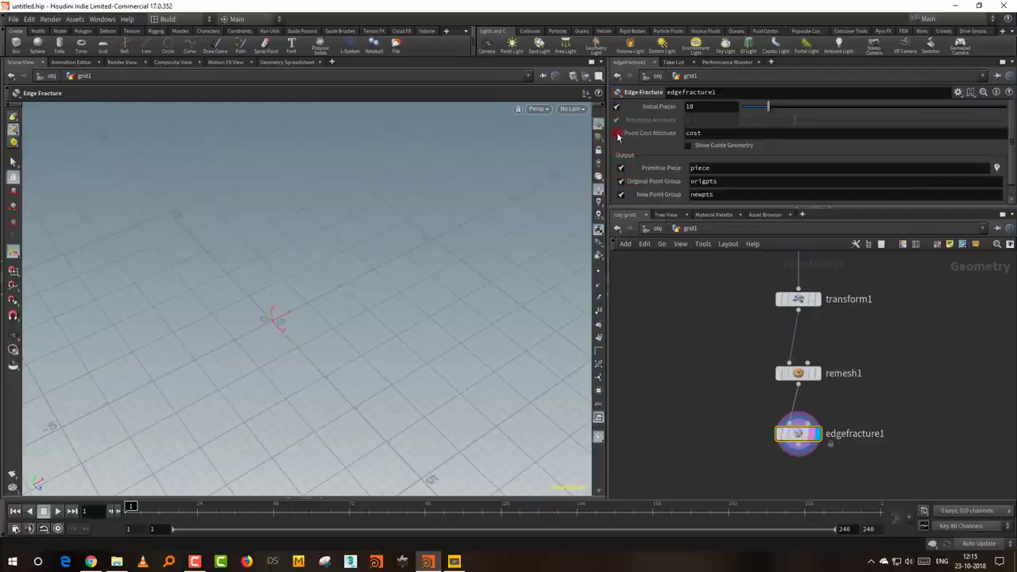
click(710, 147)
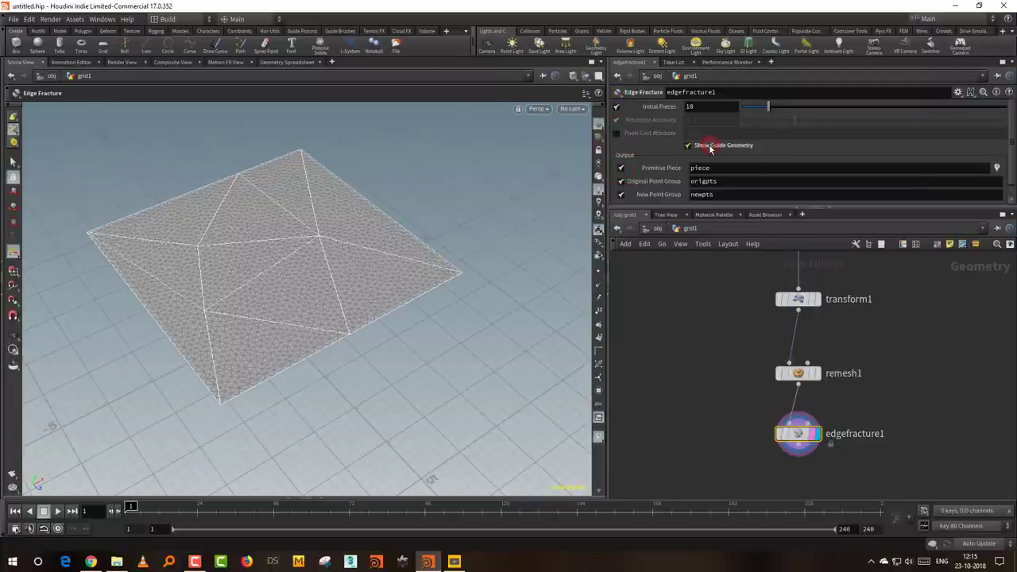
click(996, 167)
drag(383, 301, 481, 254)
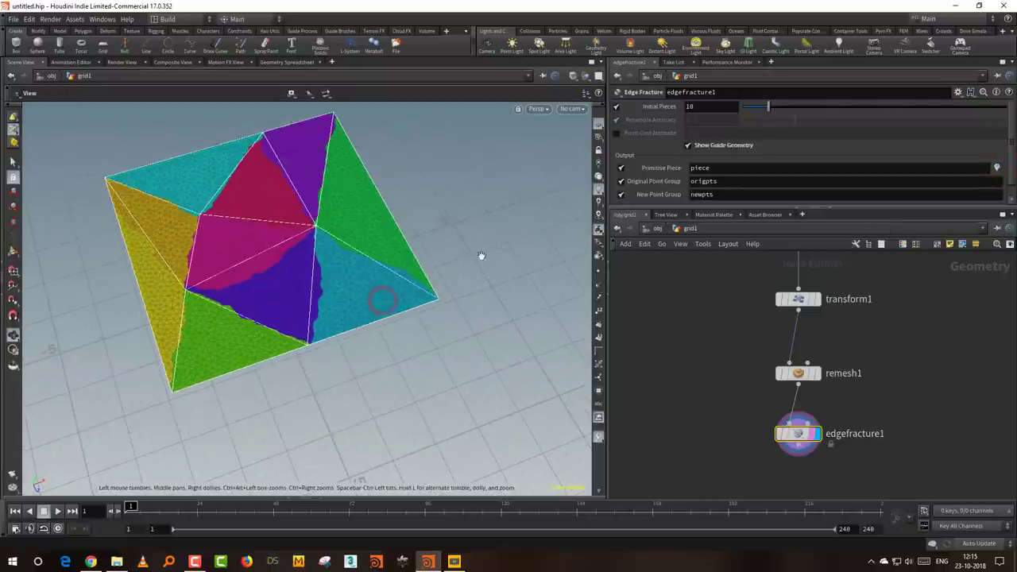
Step: Raise Initial Pieces from 10 to 16 and return to object level
click(784, 110)
middle_drag(703, 338, 724, 321)
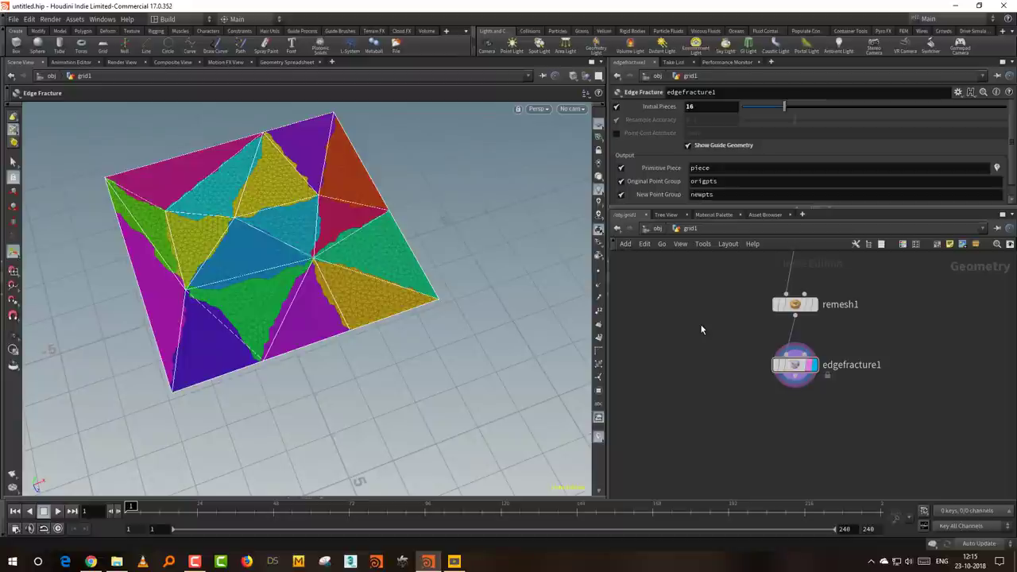
key(Tab)
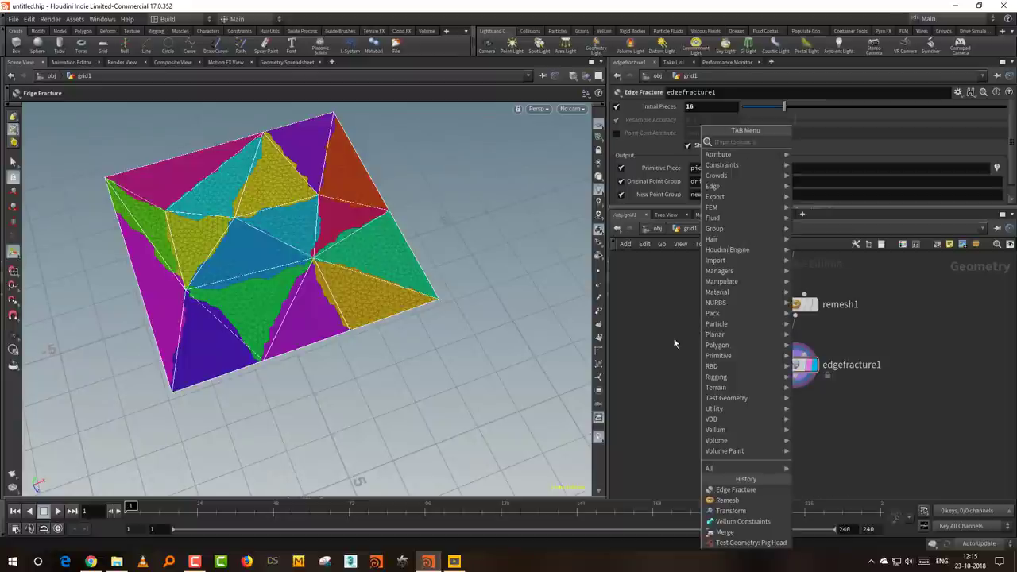
click(655, 343)
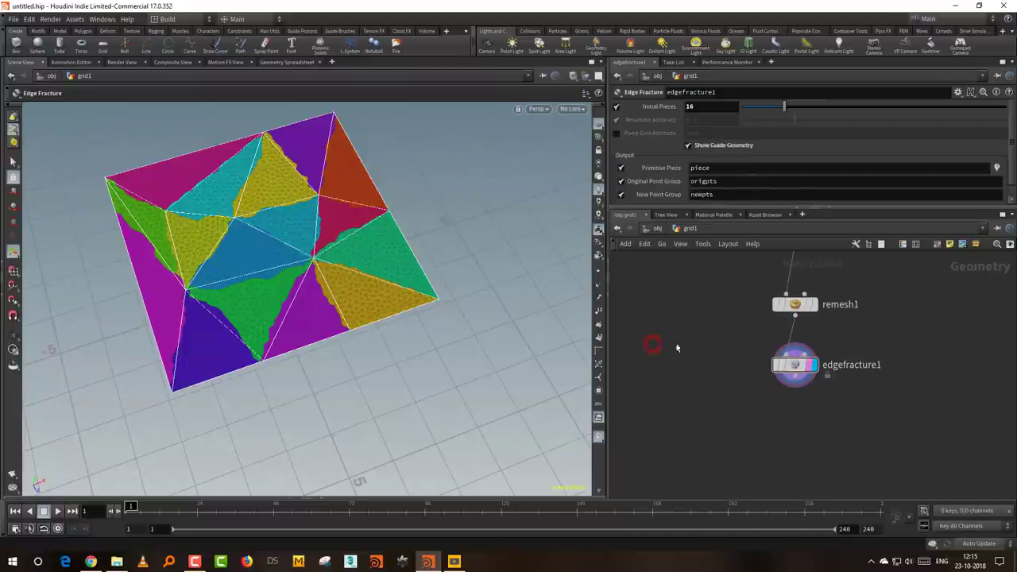
click(653, 229)
alt+drag(398, 348, 296, 185)
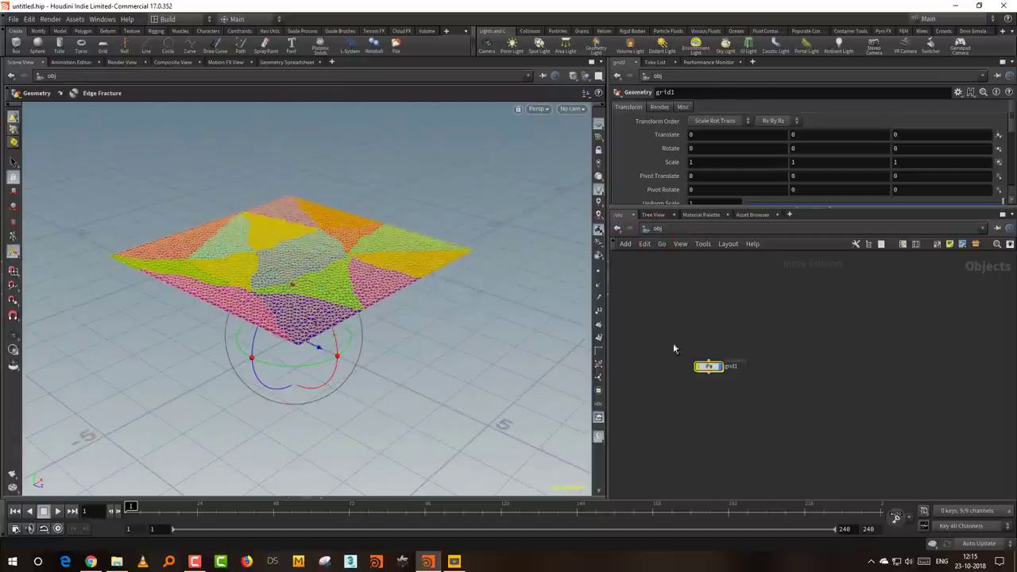
Step: Add a Pig Head test geometry below the grid with Uniform Scale 1.4
key(Tab)
text(pig)
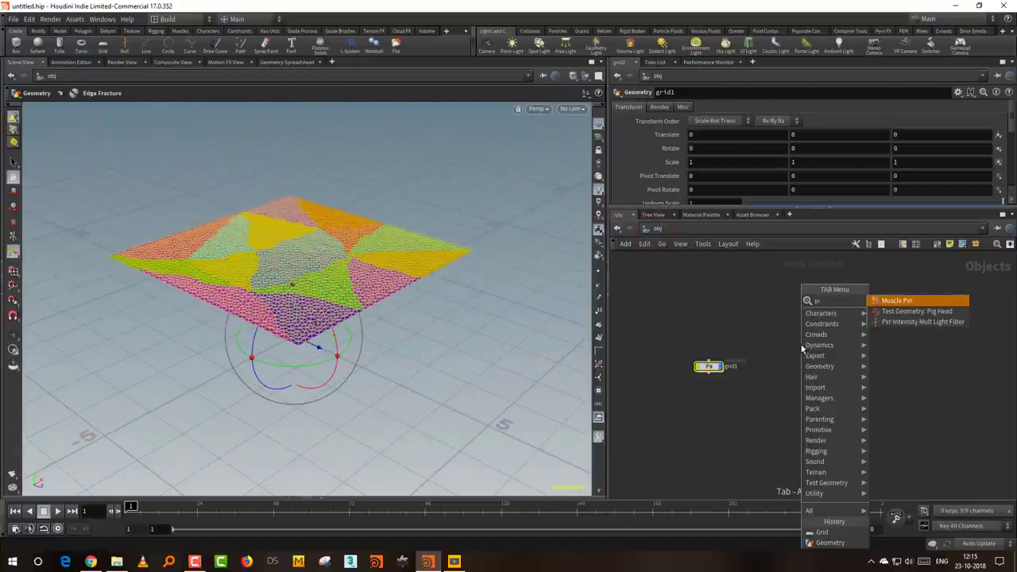
click(904, 301)
click(839, 363)
click(385, 379)
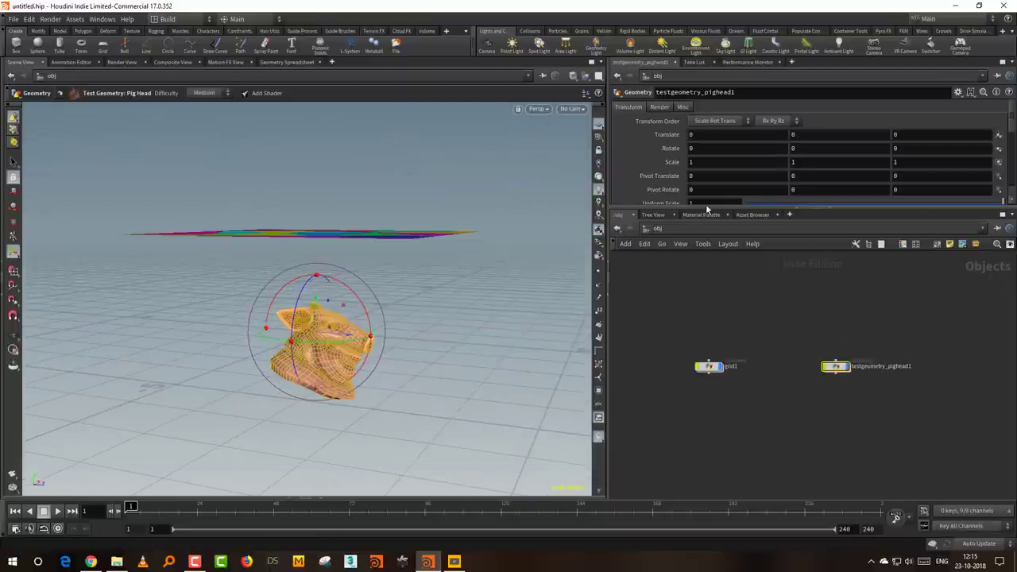
middle_drag(705, 205, 731, 204)
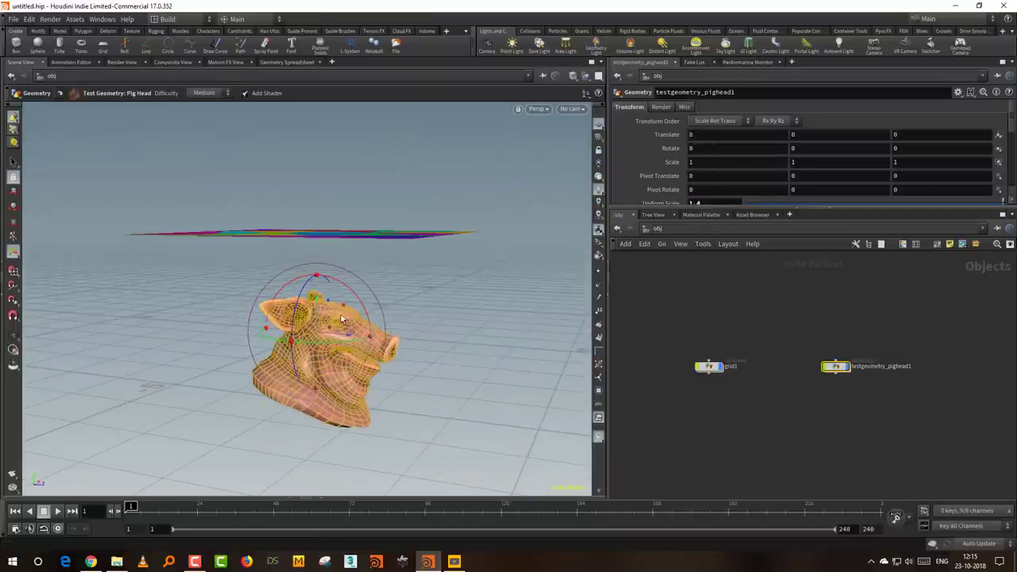
Step: Select the grid and pig head and make the grid Vellum cloth from the Vellum shelf
drag(735, 316, 691, 378)
key(l)
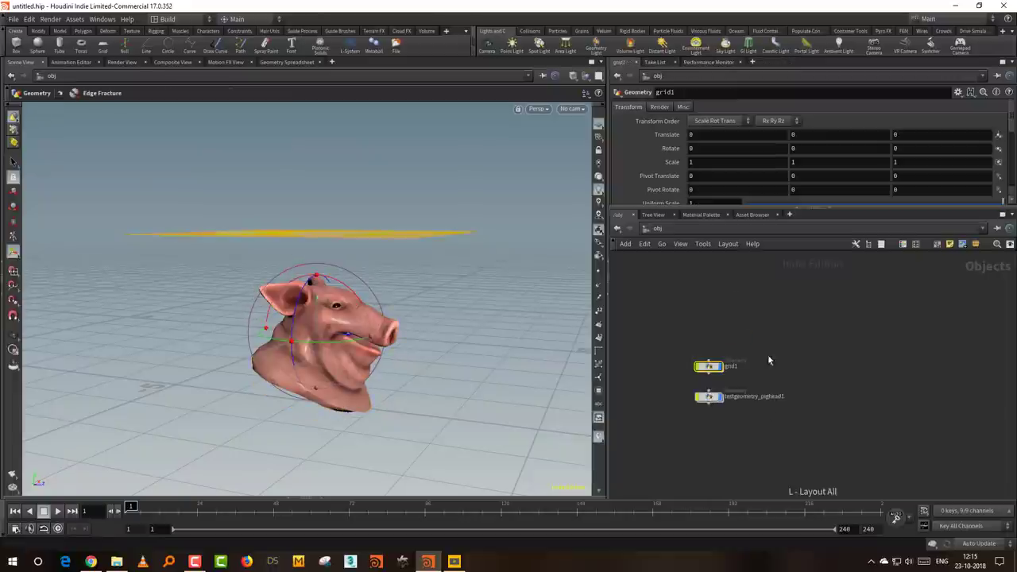
drag(763, 346, 694, 388)
click(603, 31)
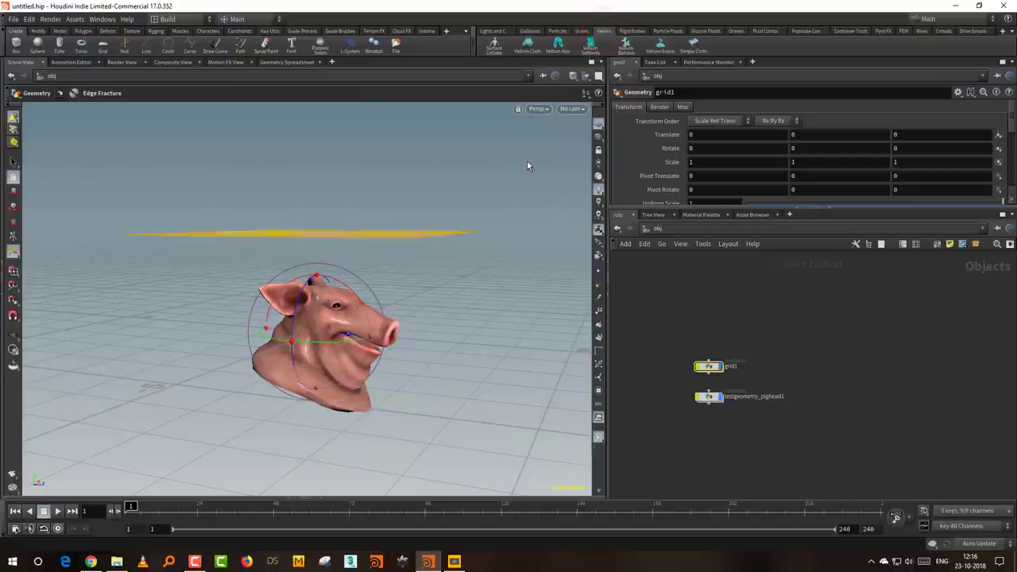
click(529, 46)
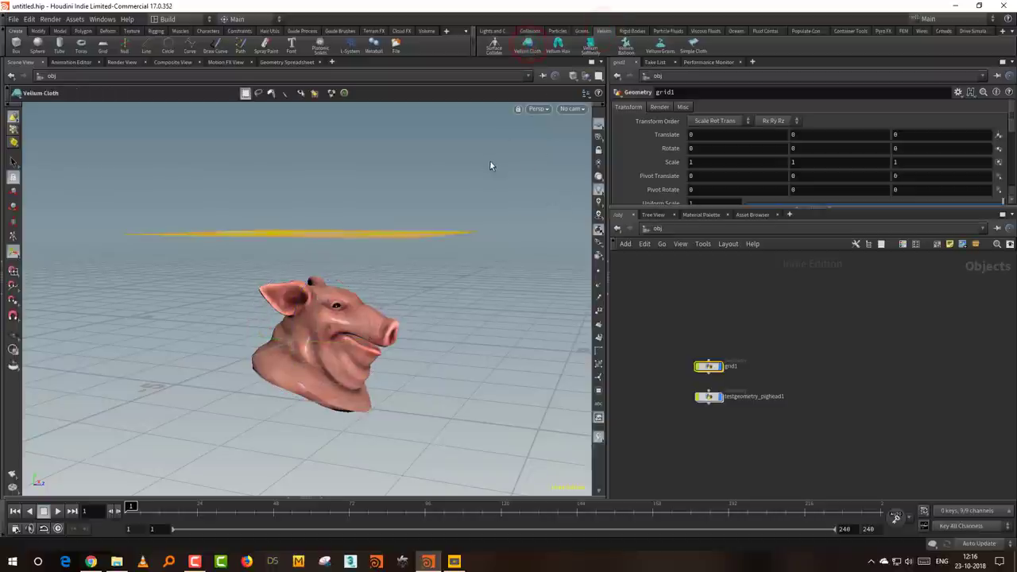
click(442, 151)
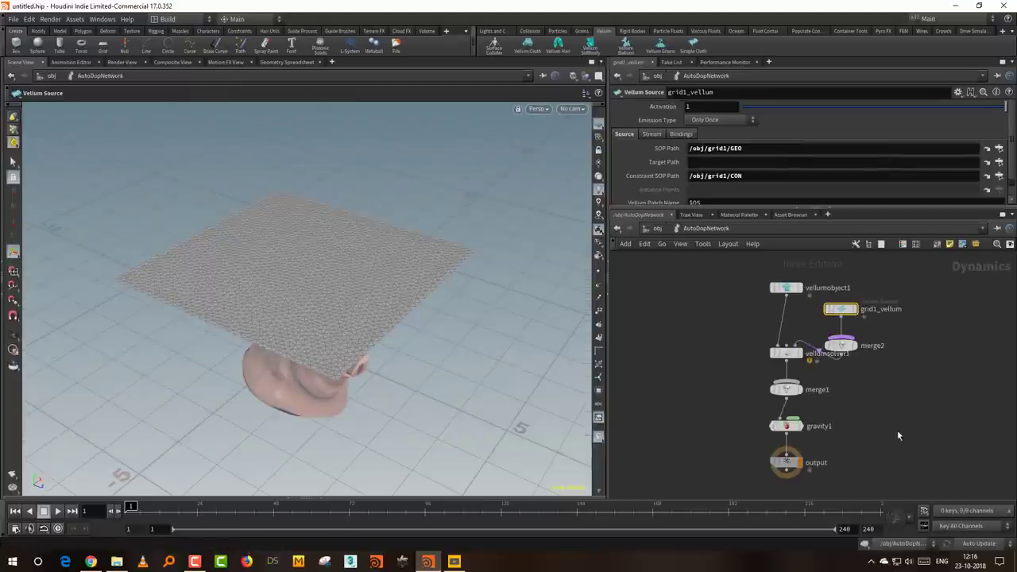
key(l)
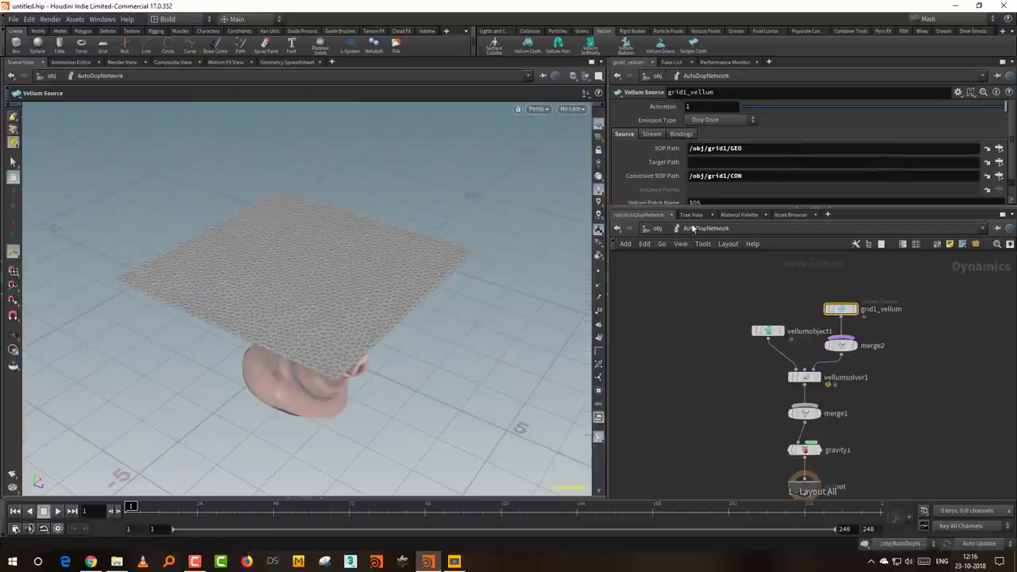
Step: Look inside the cloth_vellum object, then return to object level
click(656, 229)
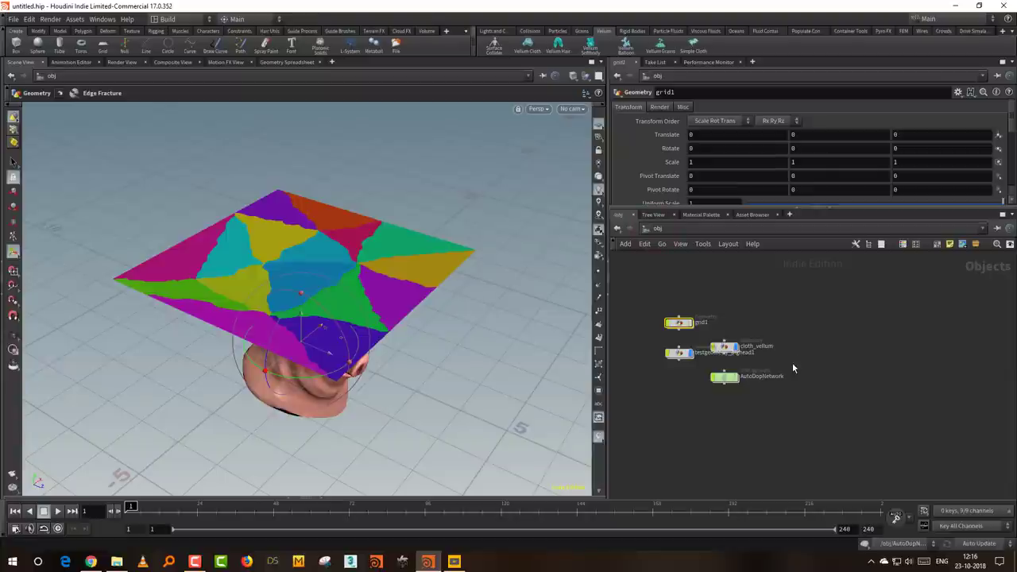
scroll(699, 376, up, 2)
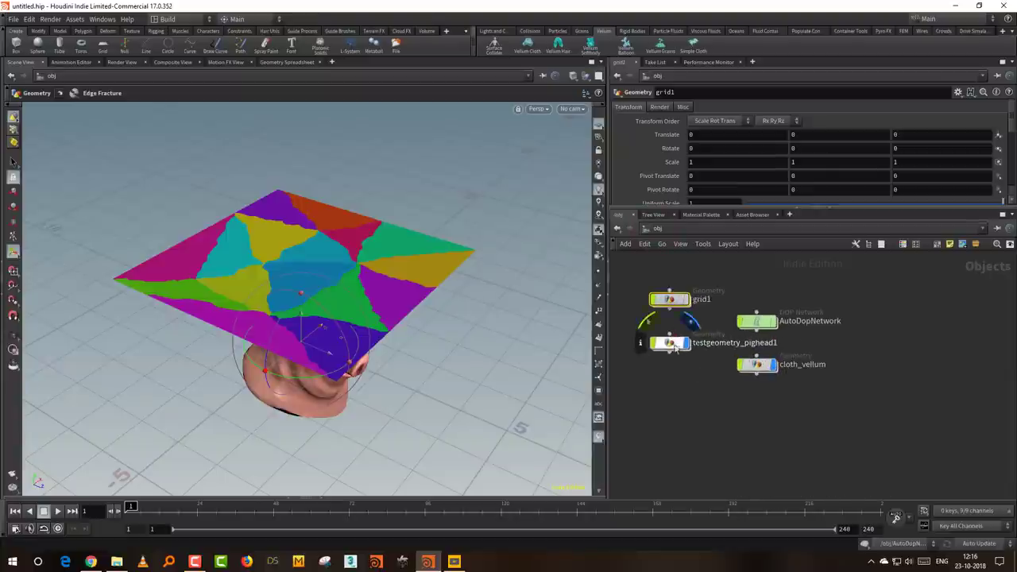
double_click(759, 366)
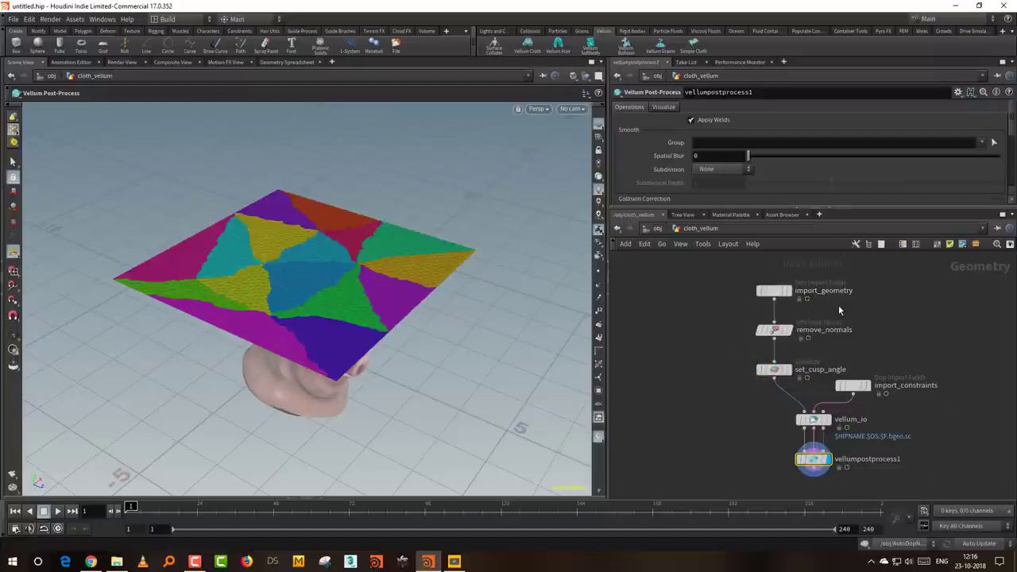
click(650, 228)
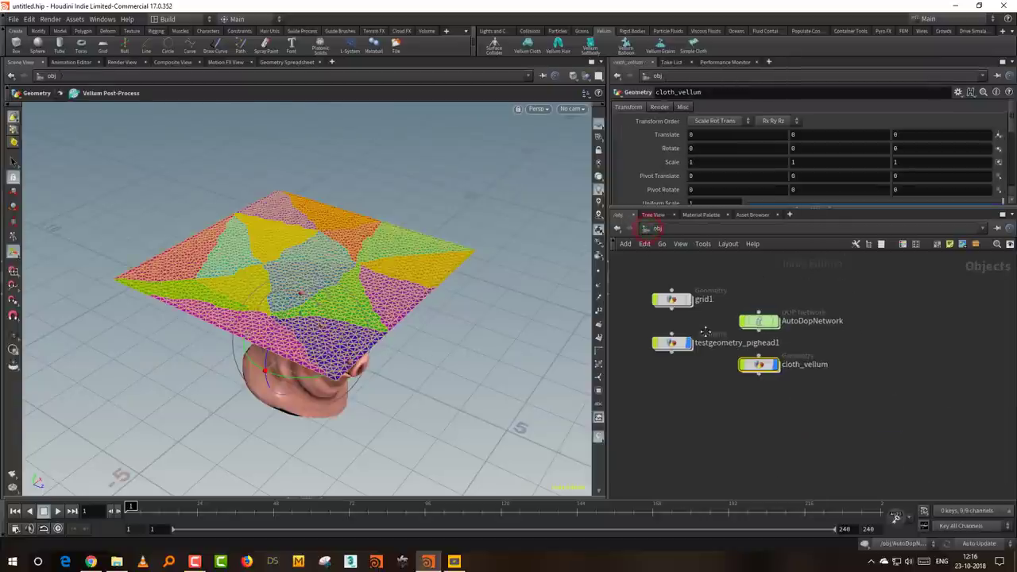
Step: Inside grid1, rearrange the GEO and CON nulls away from cloth_constraints and tidy the layout
double_click(695, 306)
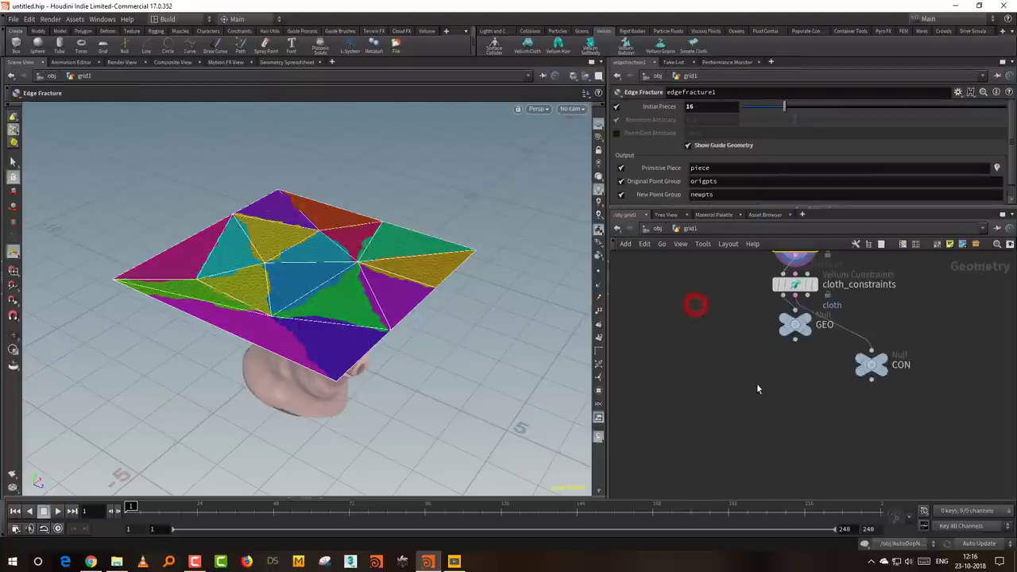
click(761, 393)
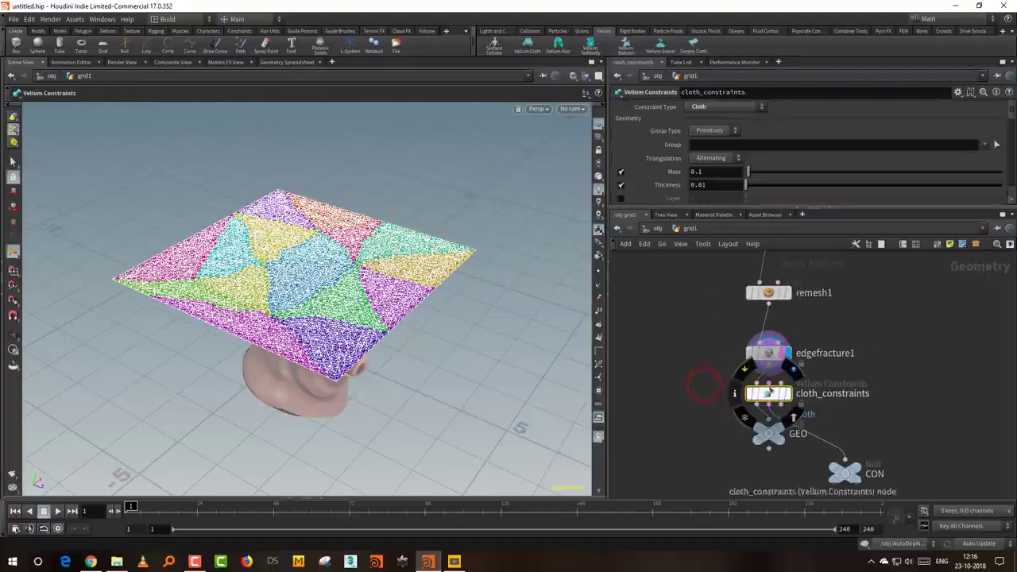
drag(768, 433, 731, 469)
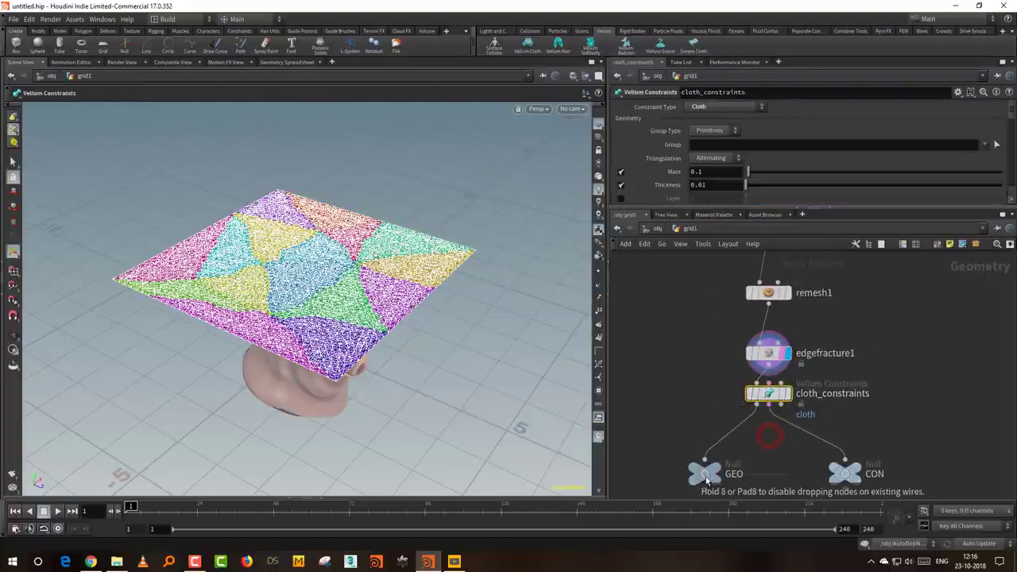
key(l)
drag(671, 397, 702, 451)
drag(786, 410, 881, 450)
Step: Back at /obj, play the cloth dropping onto the pig head, then rewind to frame 1
click(657, 228)
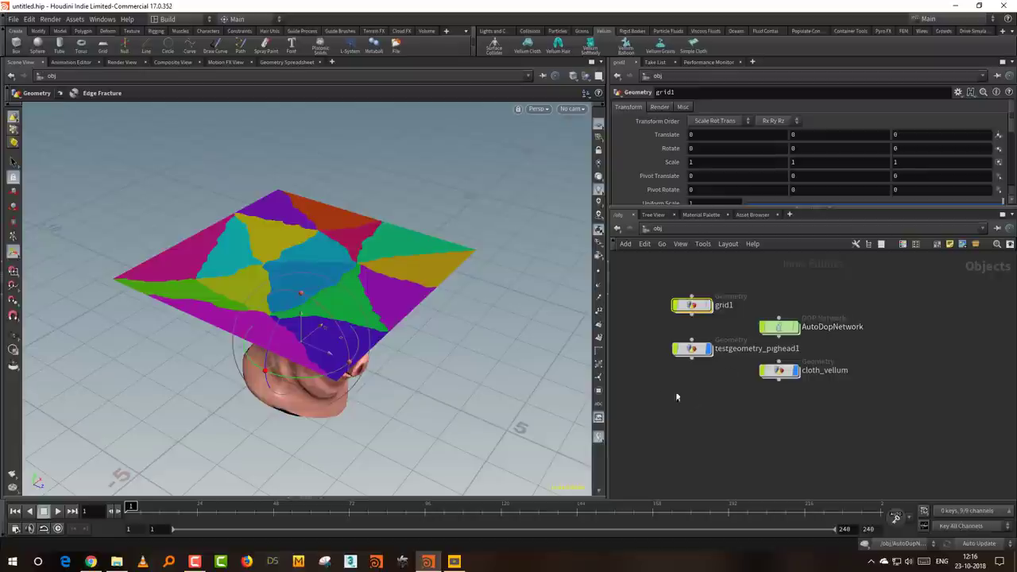
drag(676, 396, 663, 342)
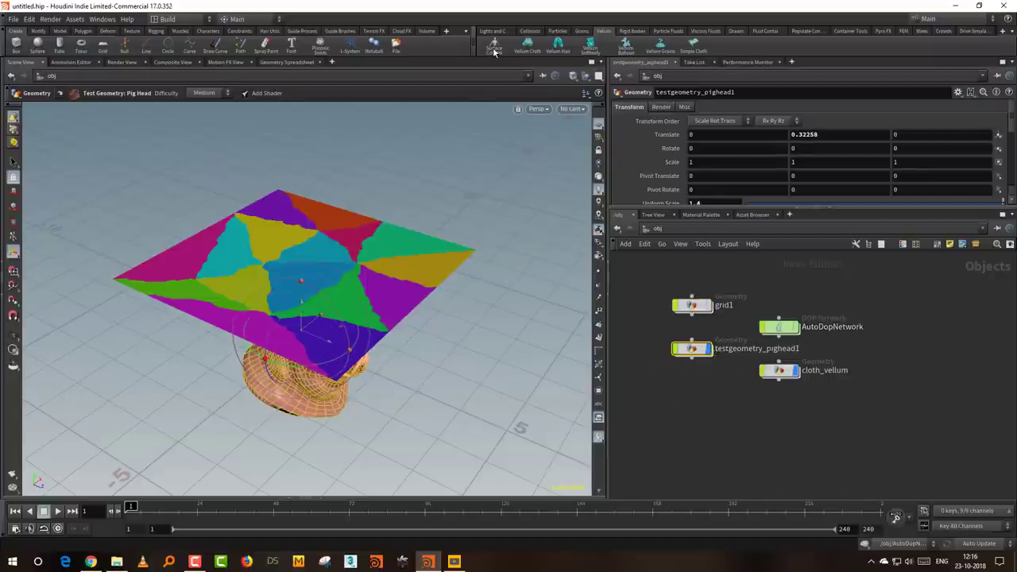
click(647, 386)
mouse_move(471, 411)
mouse_down()
mouse_move(475, 380)
mouse_move(409, 411)
mouse_up()
key(r)
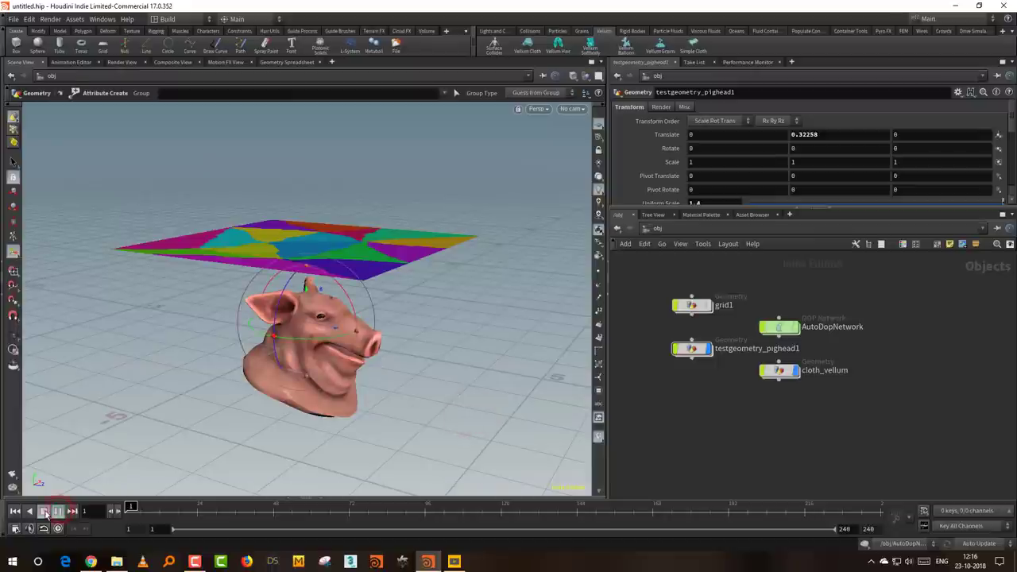
click(45, 513)
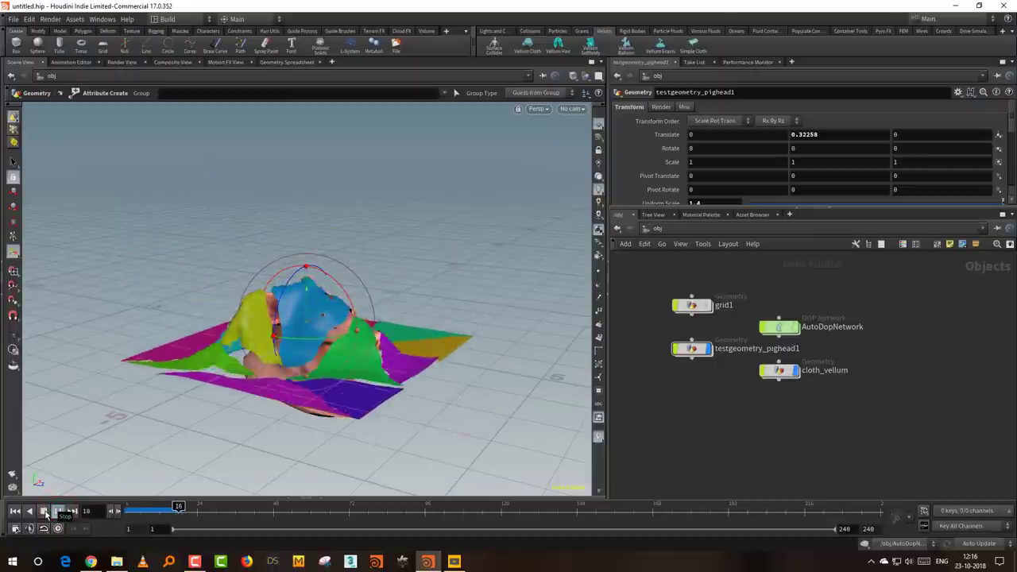
click(46, 513)
click(15, 511)
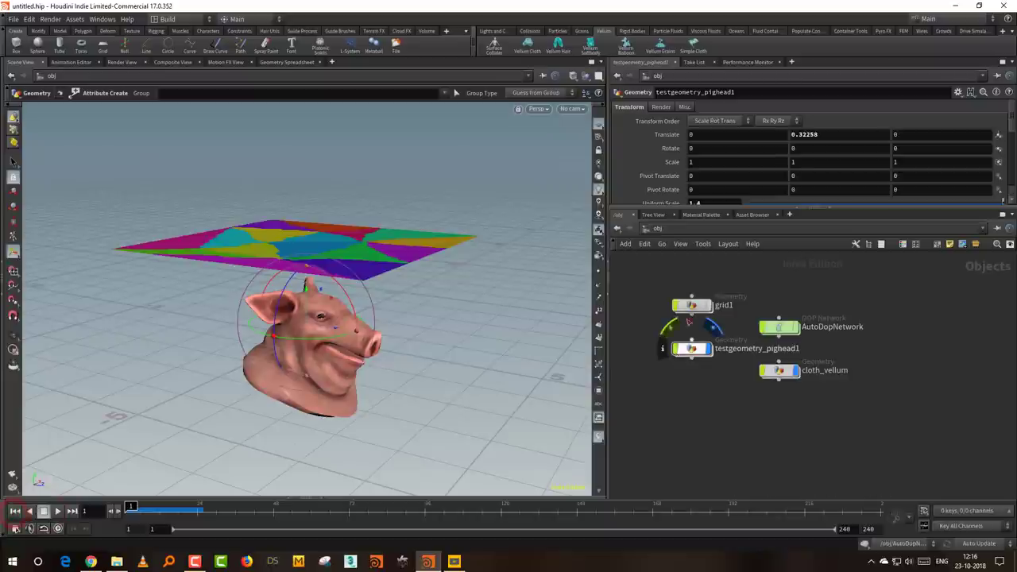
double_click(691, 305)
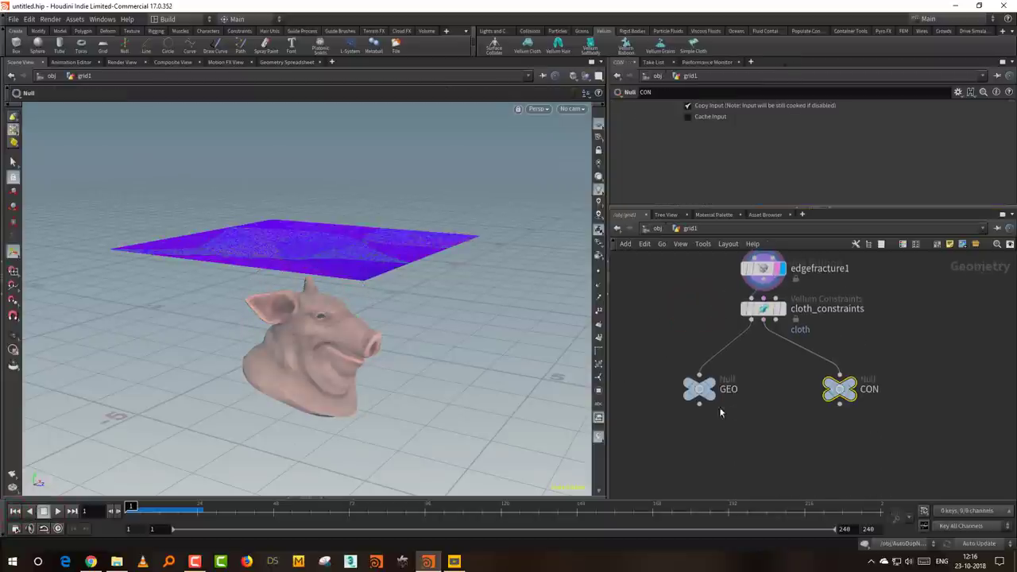
Step: Insert a Vellum Constraints node between cloth_constraints and the lowered GEO and CON outputs
drag(699, 389, 699, 459)
drag(840, 388, 864, 435)
key(Tab)
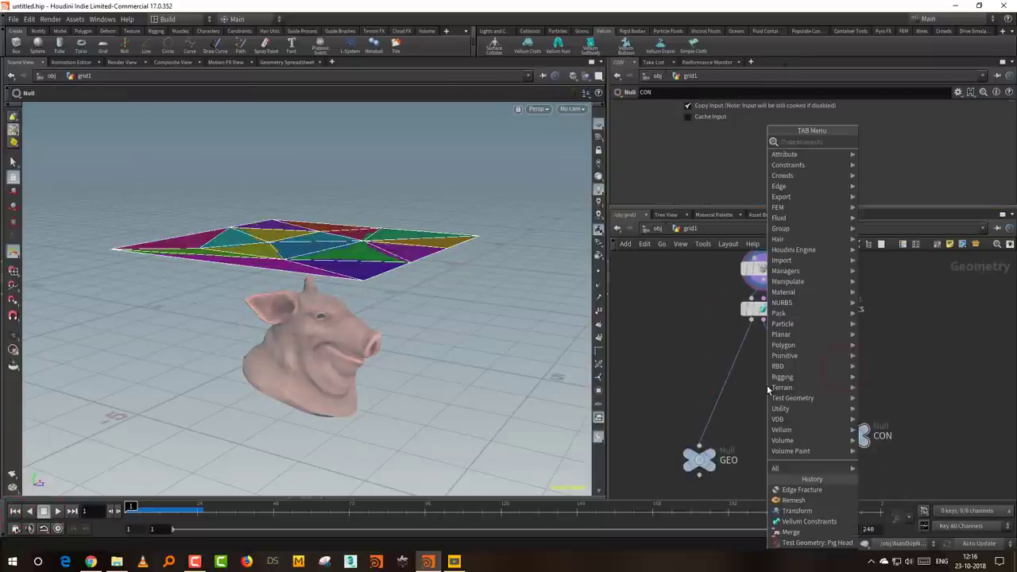
text(constr)
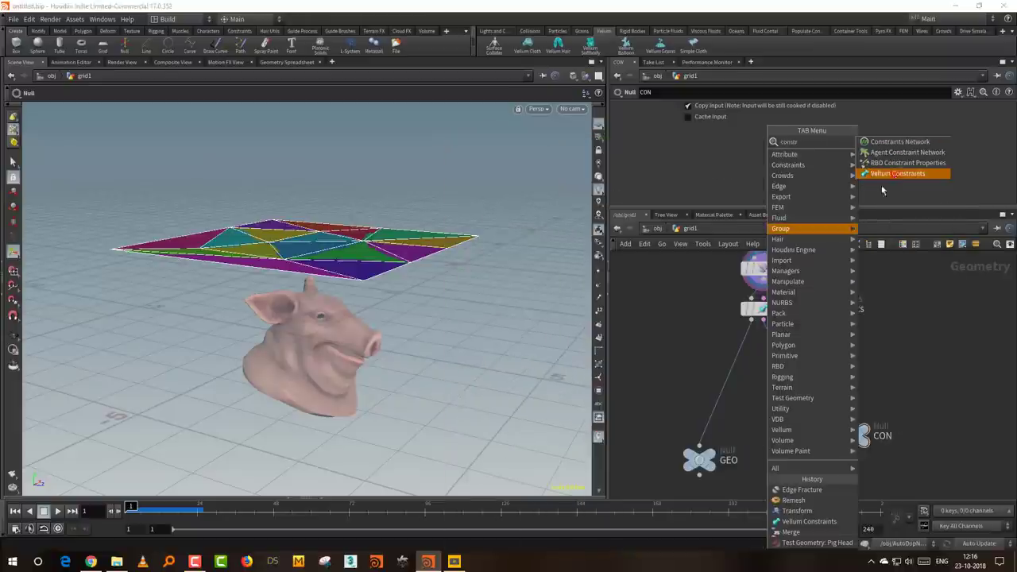
click(894, 173)
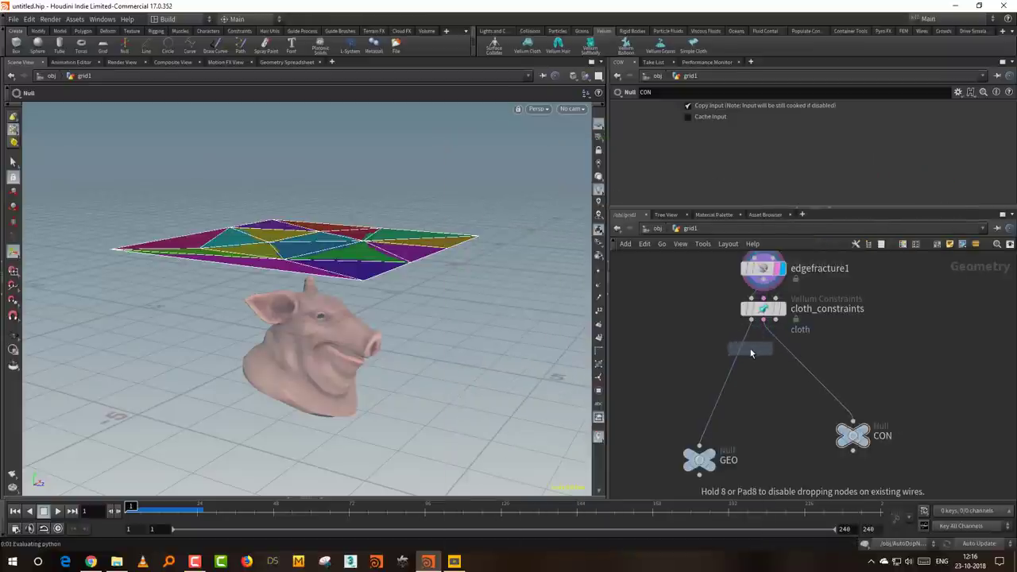
click(738, 353)
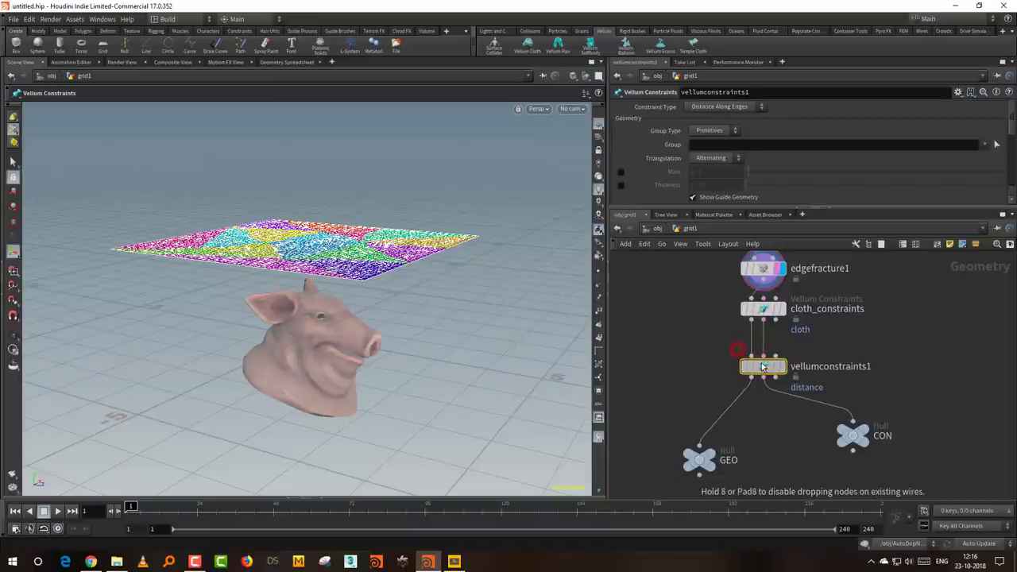
Step: Set vellumconstraints1 to Weld Points, Group Type Points, on the newpts group
drag(715, 207, 715, 258)
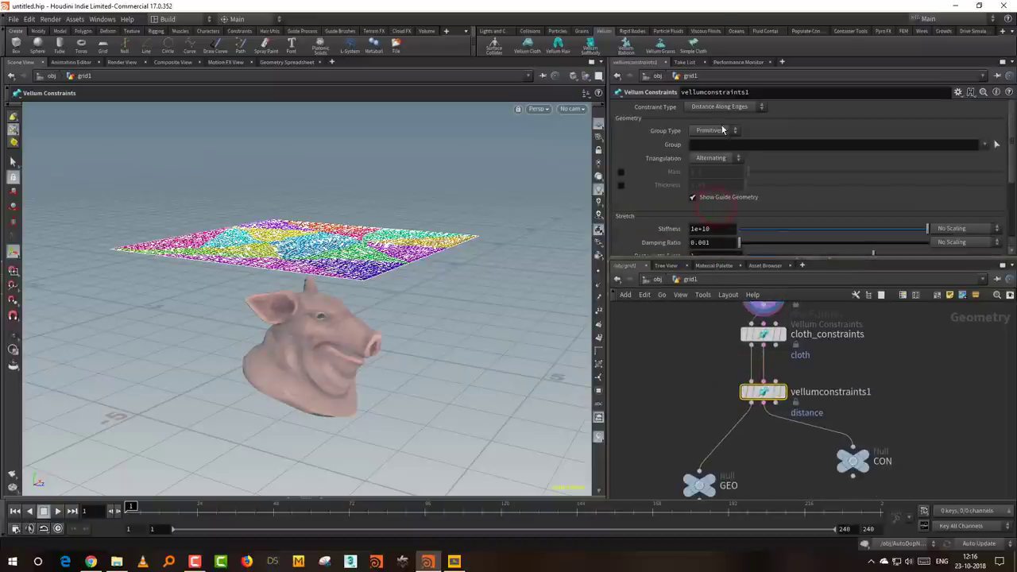
click(722, 133)
click(725, 106)
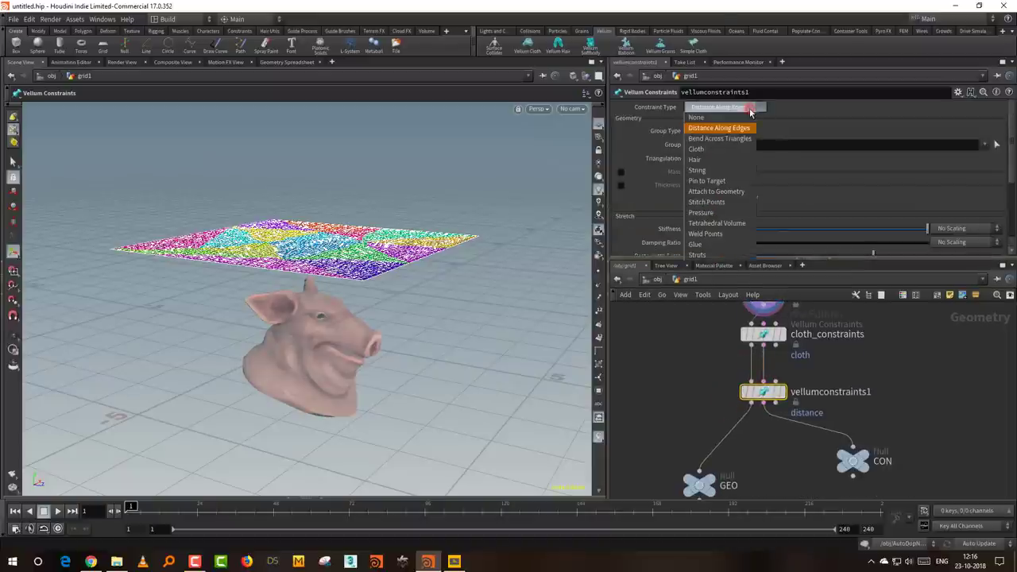
click(715, 233)
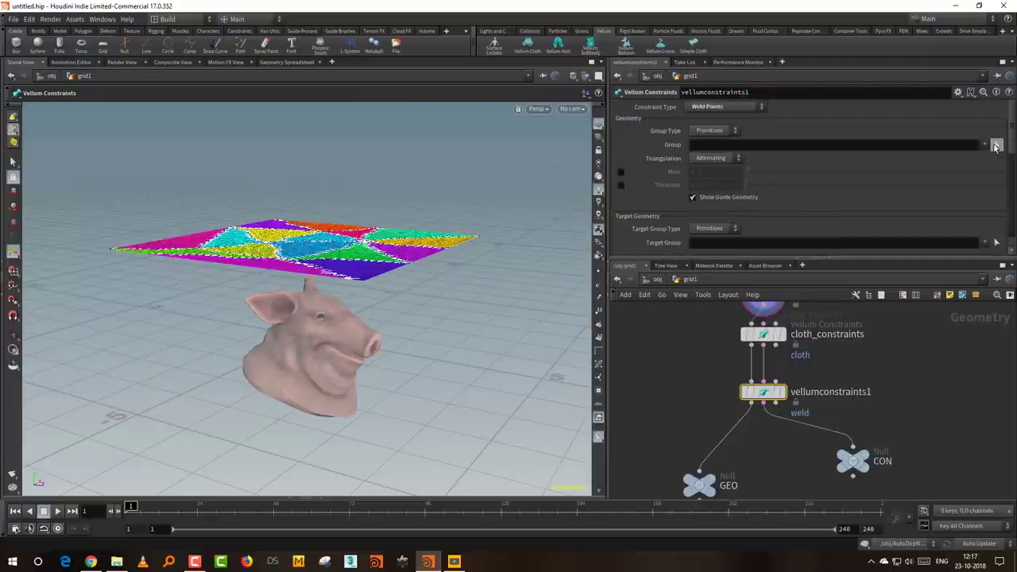
click(723, 133)
click(711, 146)
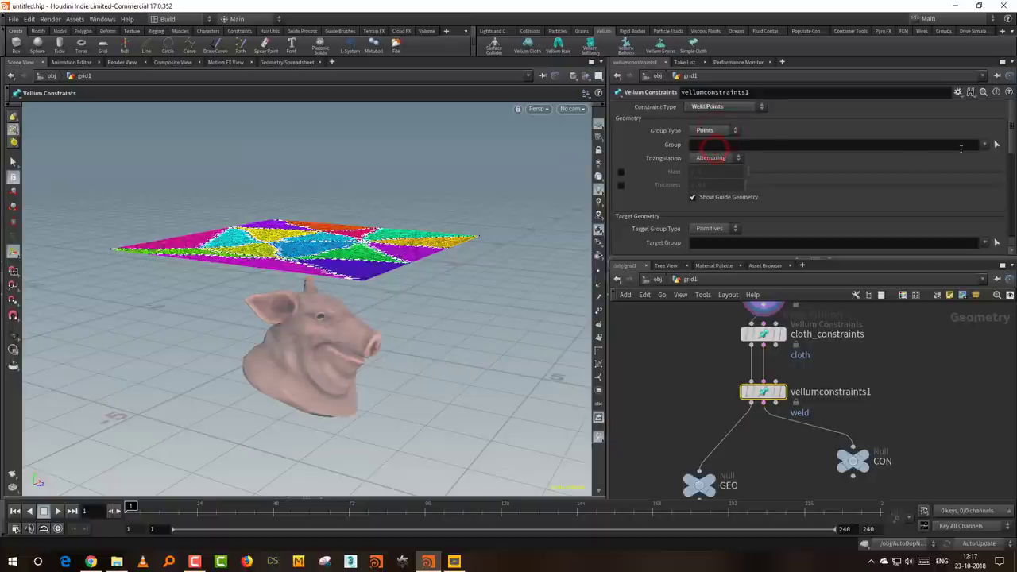
click(984, 144)
click(993, 157)
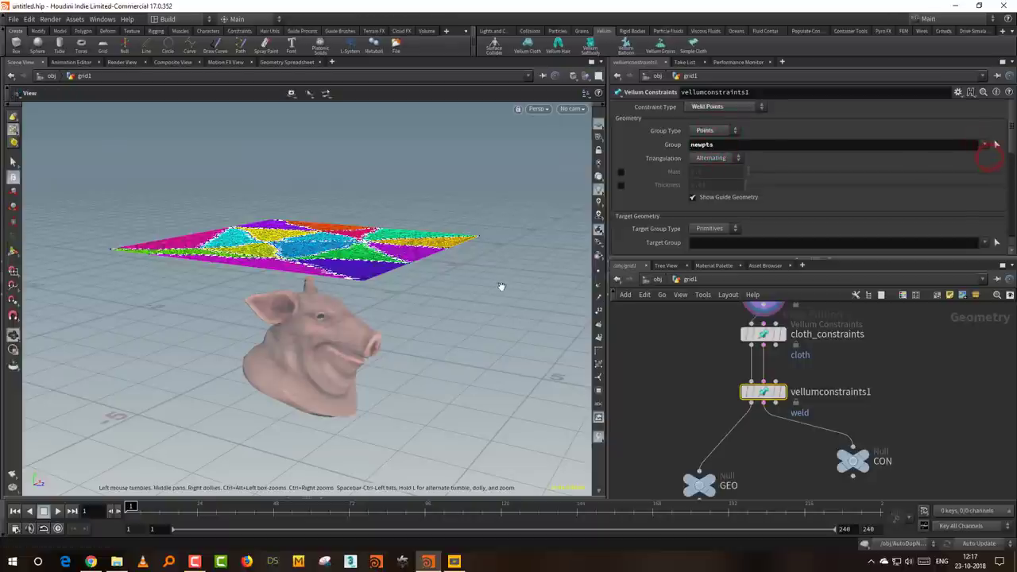
drag(501, 286, 501, 255)
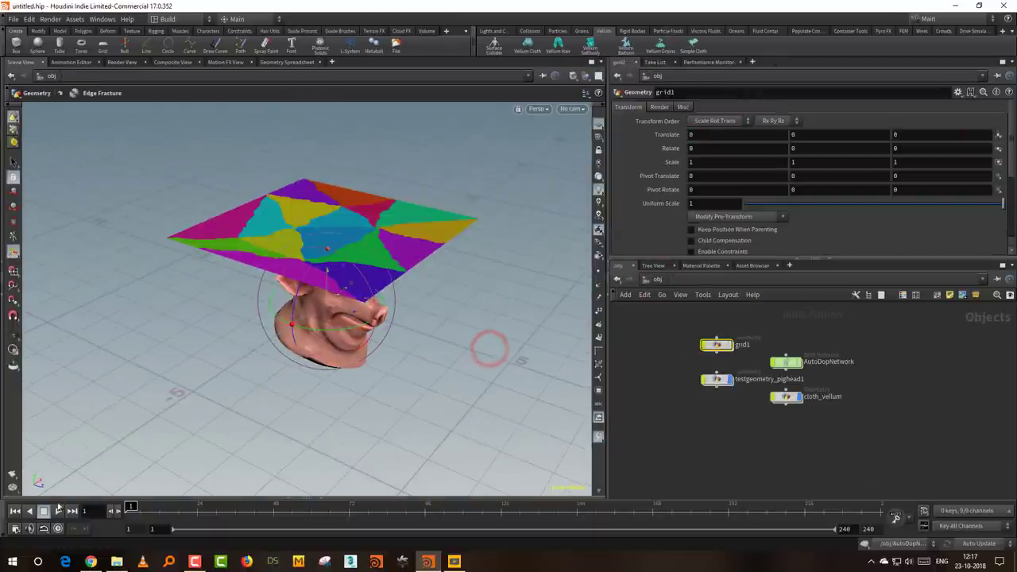
Step: Test-play the welded simulation, rewind, and inspect vellumconstraints1 inside grid1
click(54, 512)
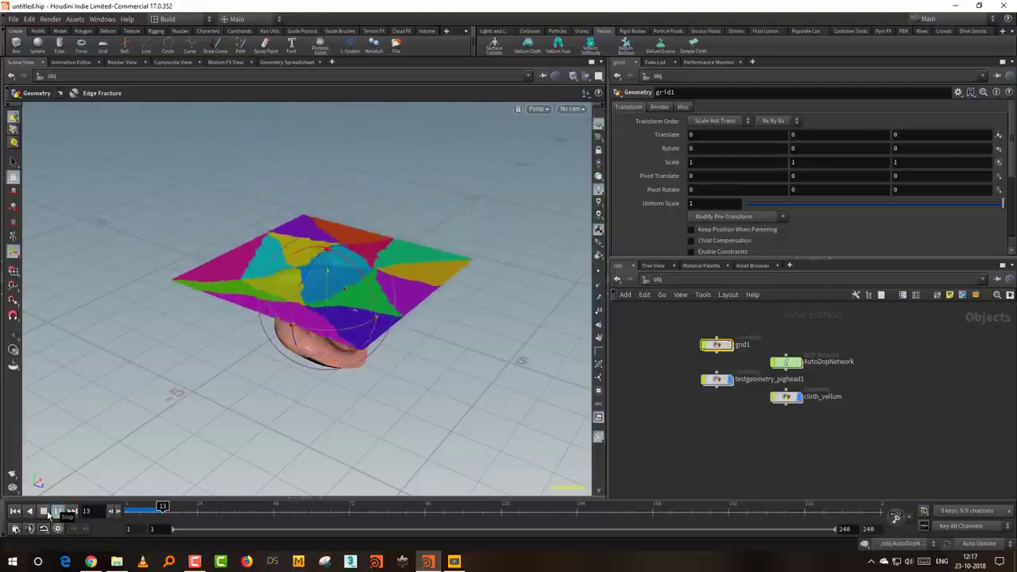
click(43, 512)
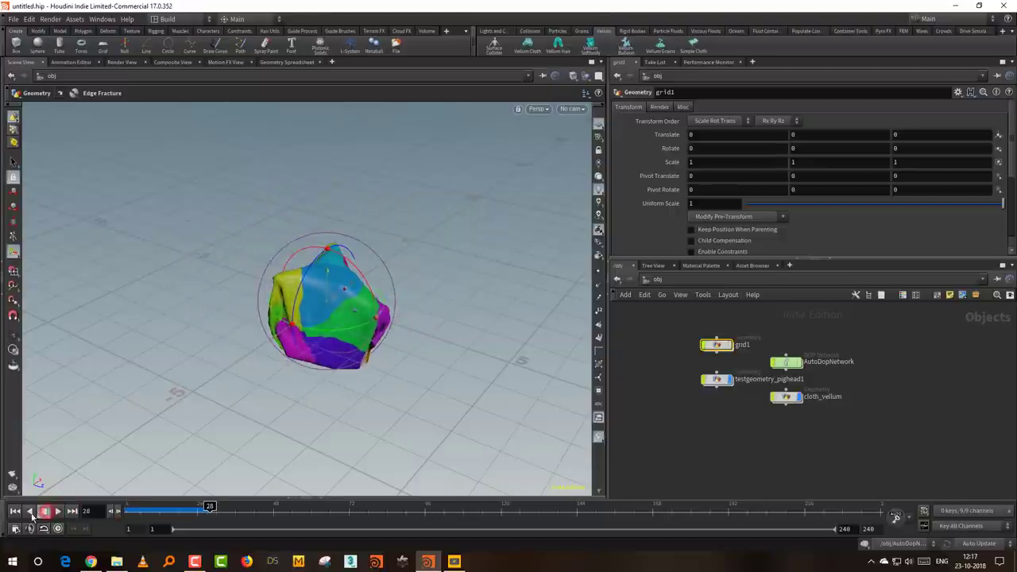
click(18, 511)
drag(718, 260, 717, 239)
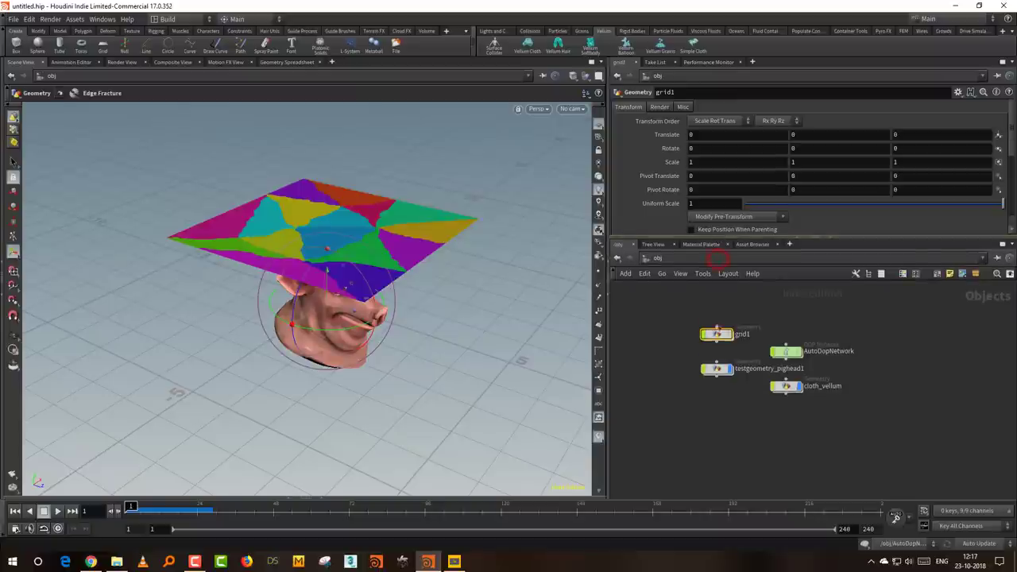
double_click(716, 334)
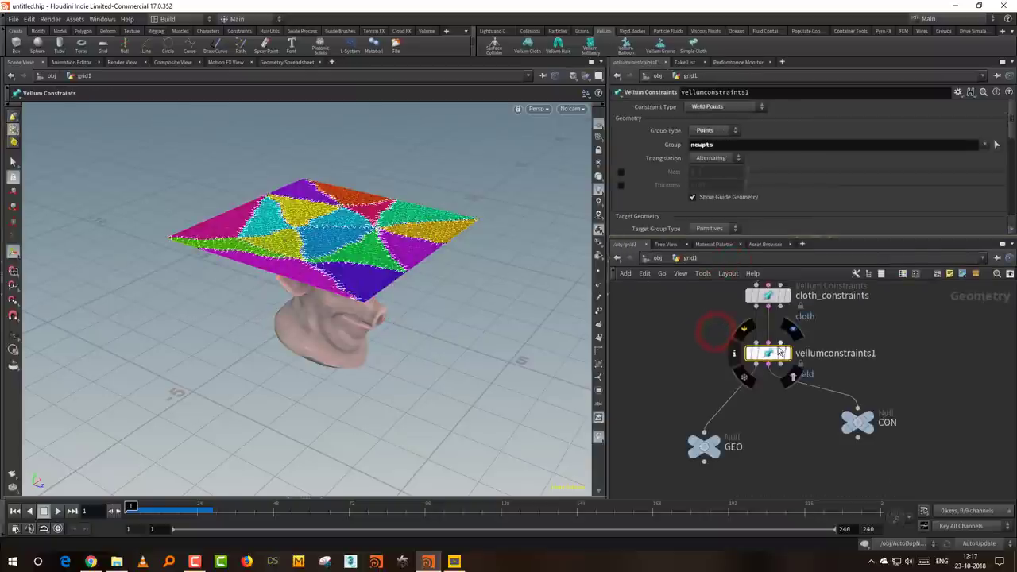
click(730, 355)
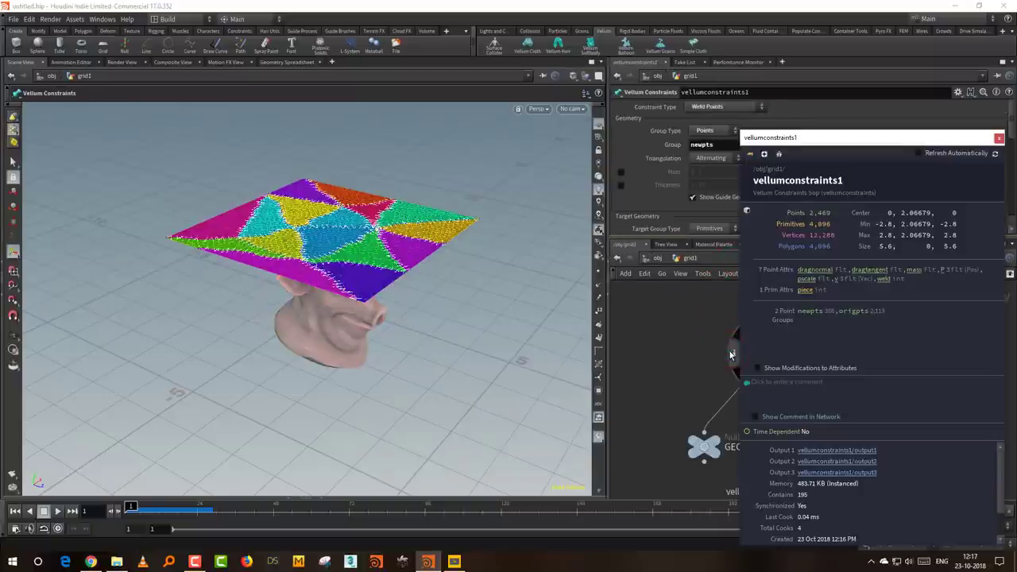
click(688, 334)
Step: Enable Breaking on the weld constraints with Stretch Stress threshold 1
scroll(745, 173, down, 1)
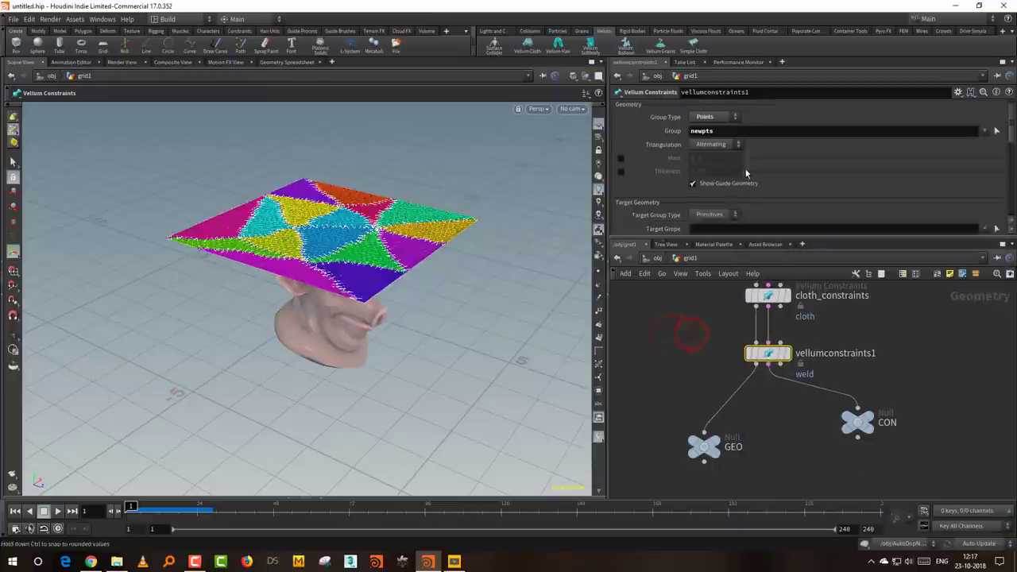
scroll(745, 173, down, 5)
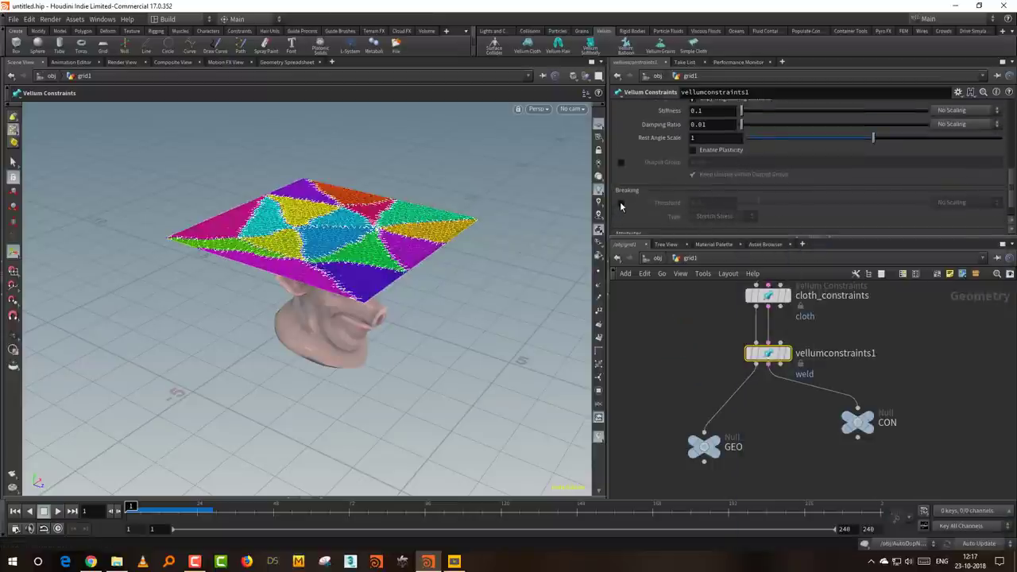
click(621, 204)
mouse_move(771, 358)
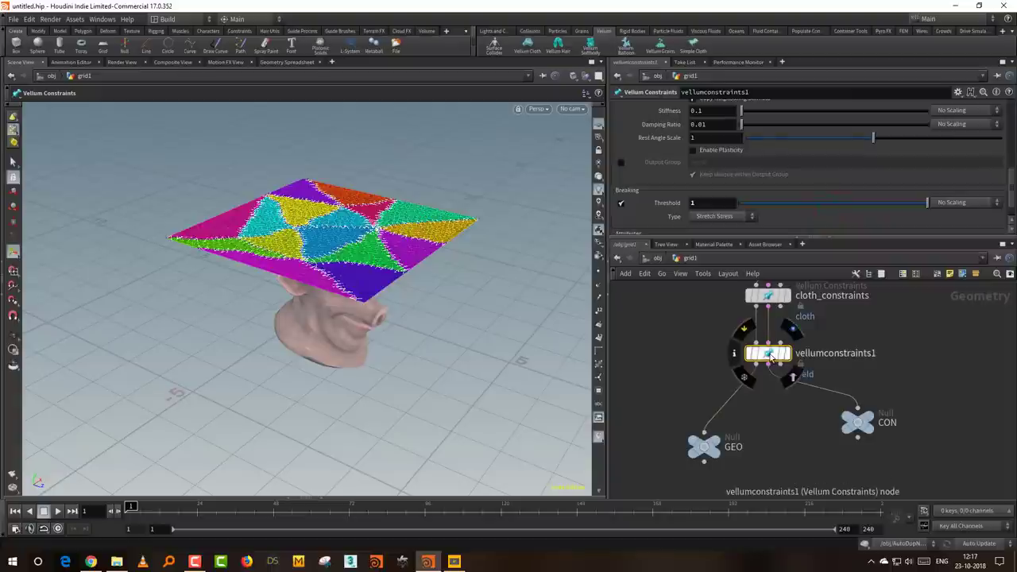
click(732, 354)
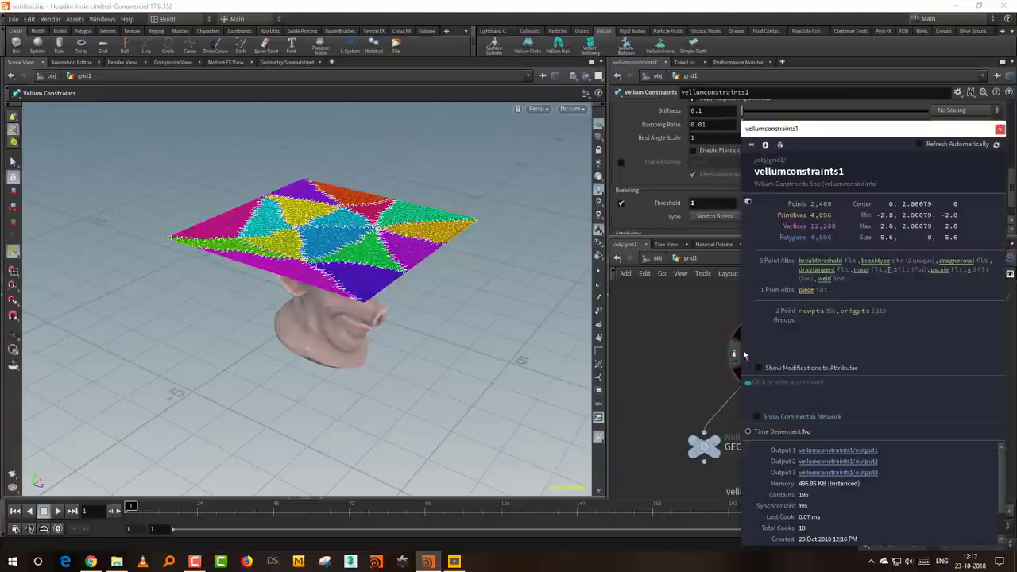
click(672, 334)
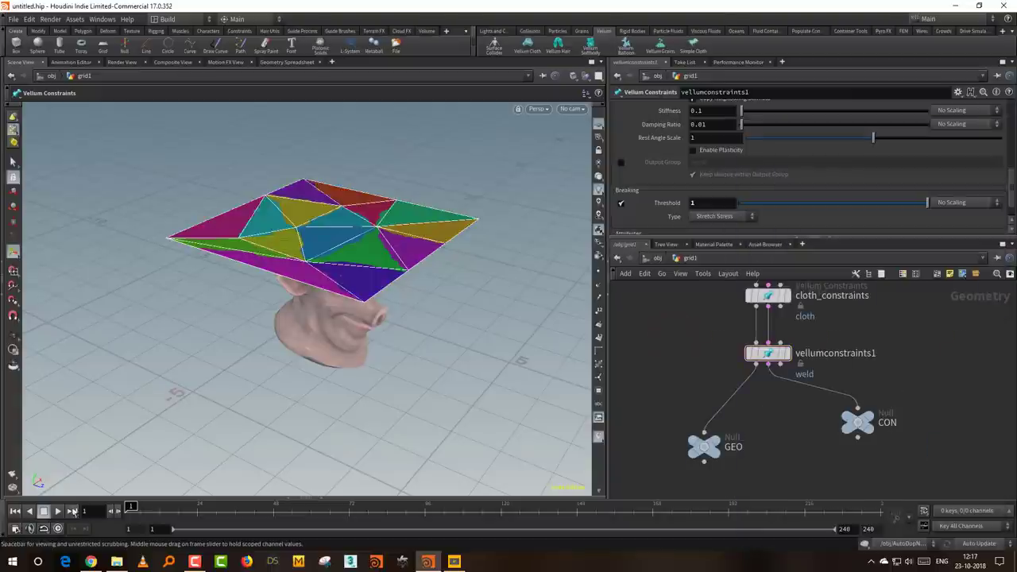
Step: Replay the simulation to test tearing, rewind, and return to object level
click(57, 511)
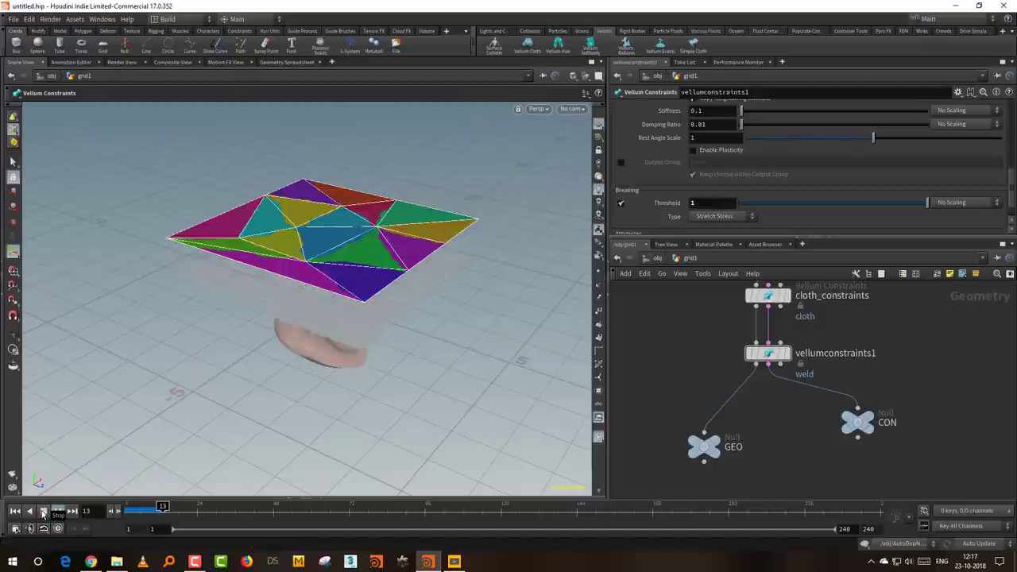
click(43, 512)
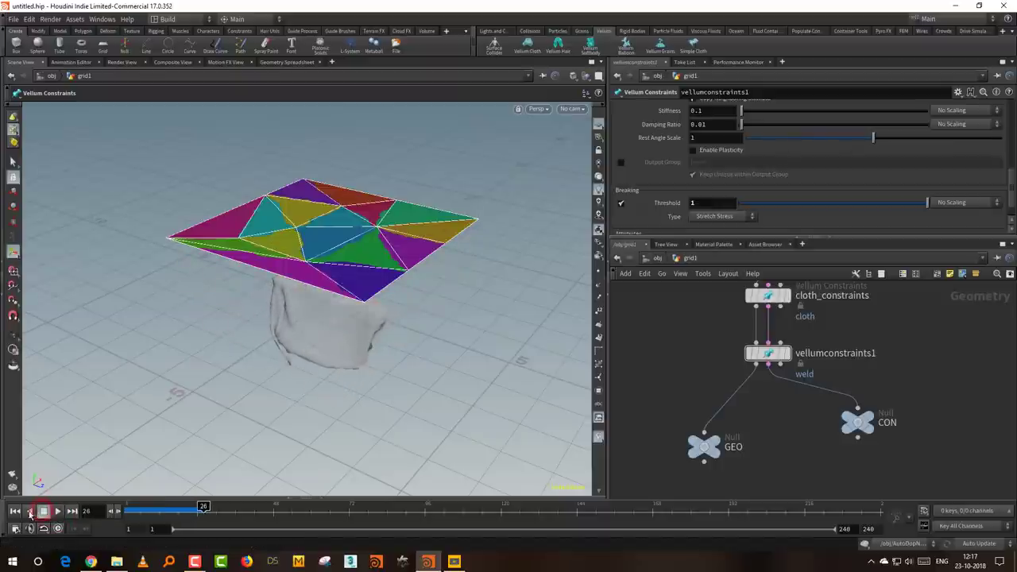
click(15, 511)
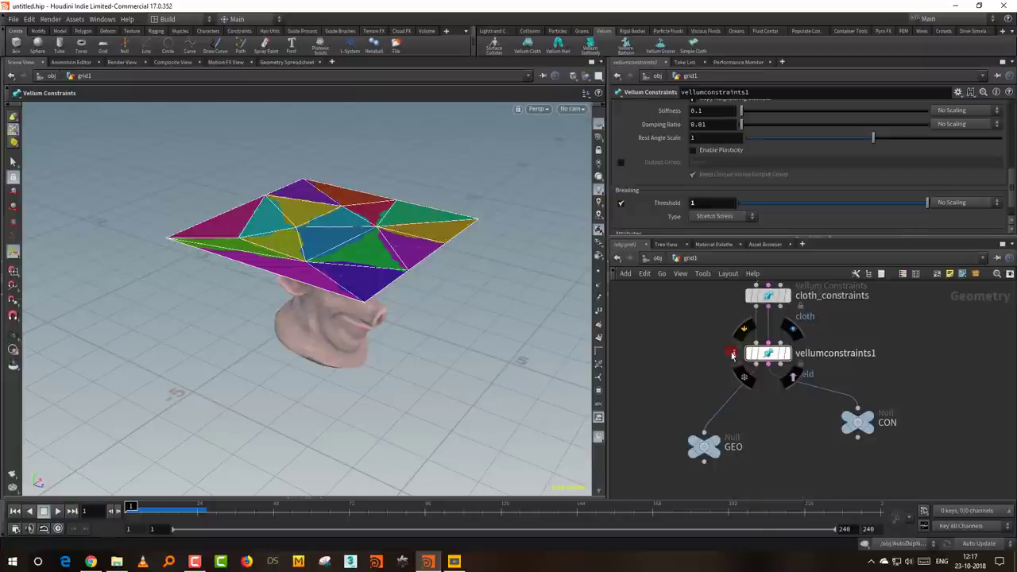
click(733, 355)
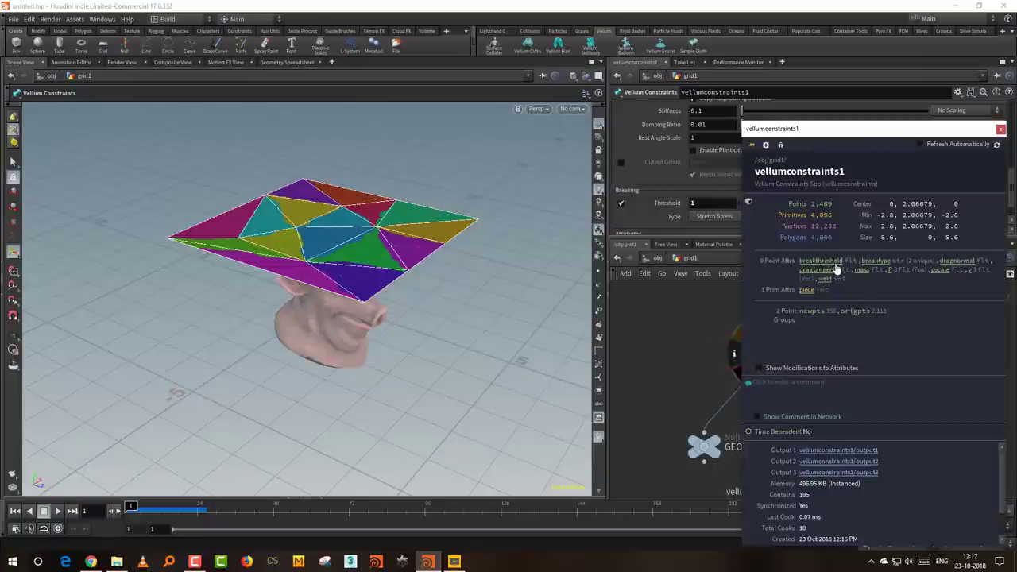
click(660, 339)
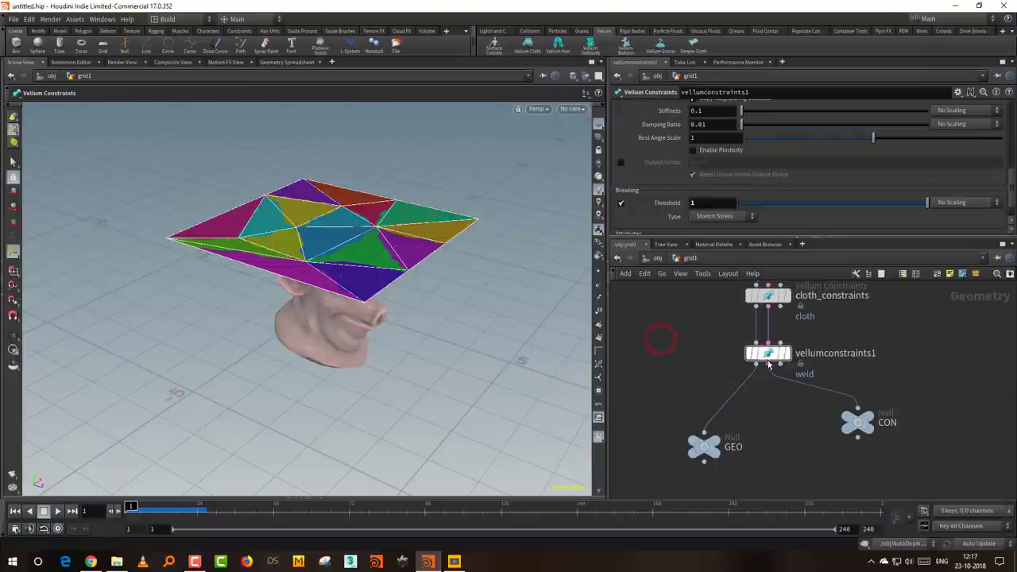
click(657, 264)
Step: Replay the sim, then spread out grid1_vellum, merge2 and vellumobject1 in the dynamics network
click(663, 356)
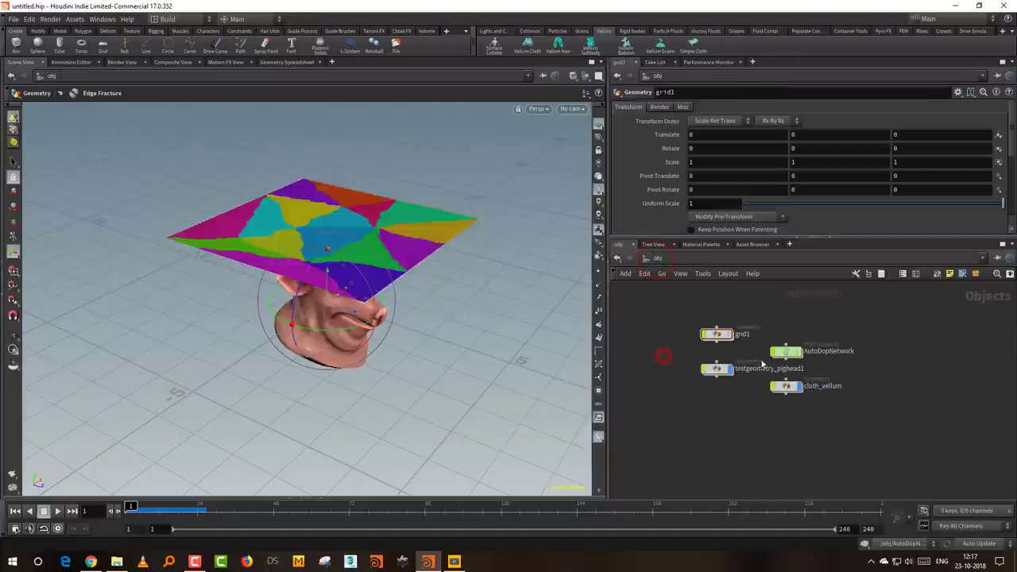
key(Up)
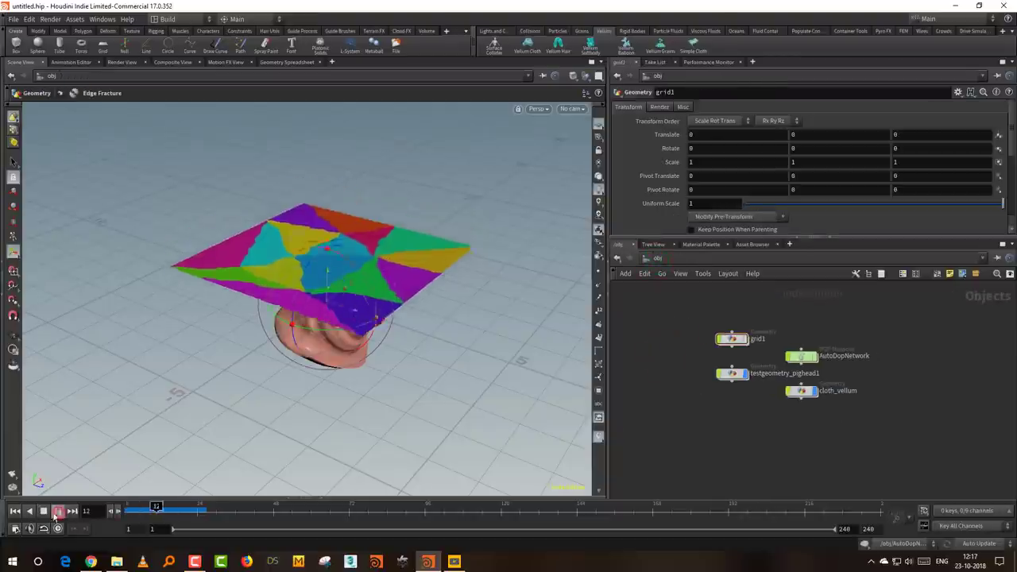
key(ctrl+Up)
double_click(734, 374)
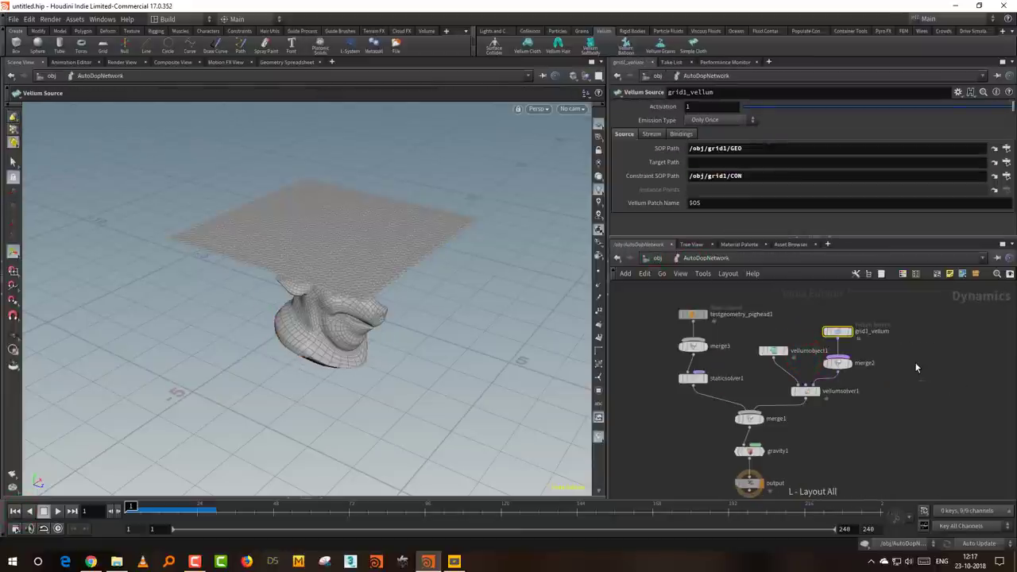
scroll(831, 424, up, 5)
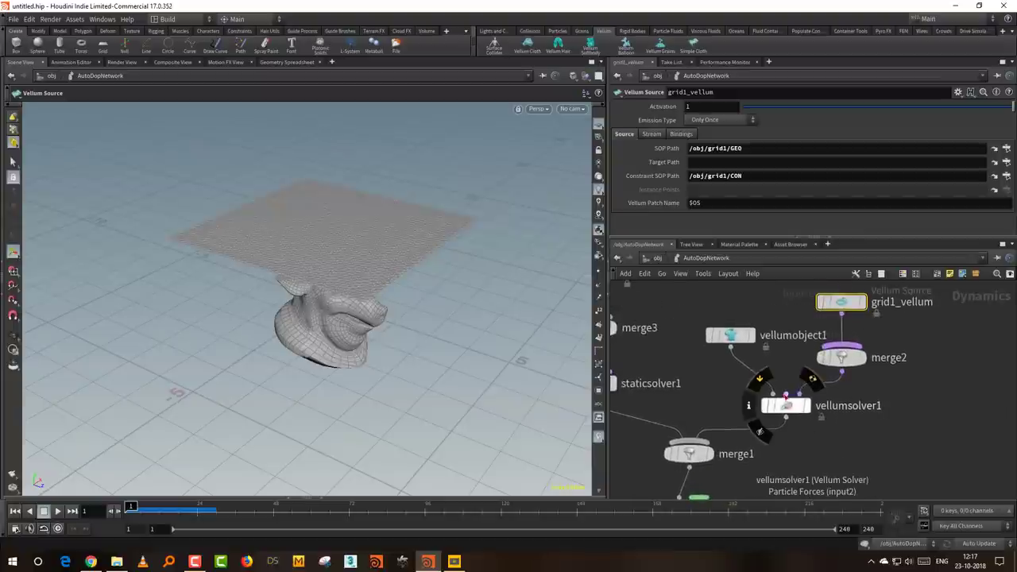
middle_drag(891, 411, 900, 459)
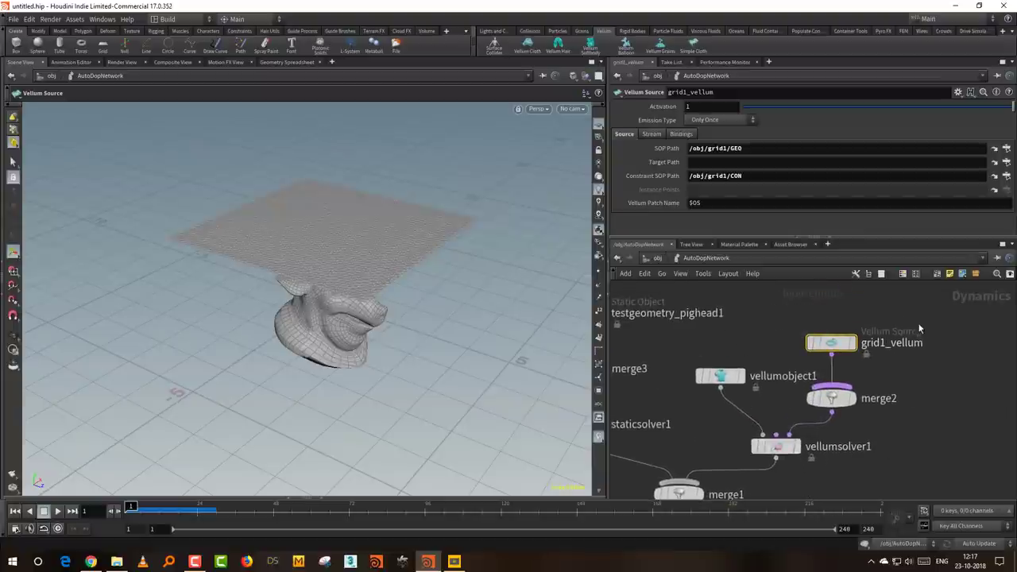
drag(920, 316, 952, 398)
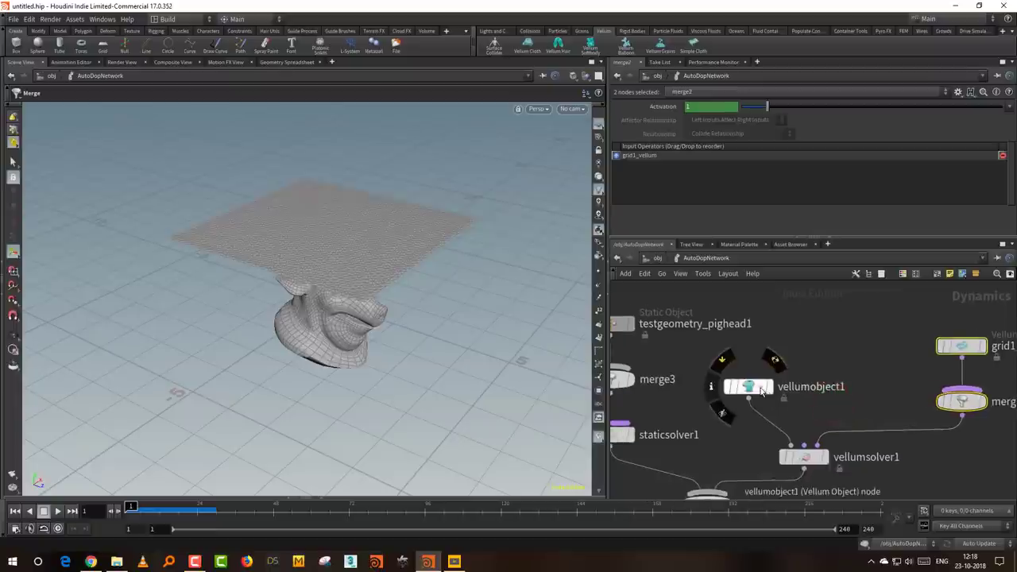
drag(762, 385, 733, 366)
click(838, 338)
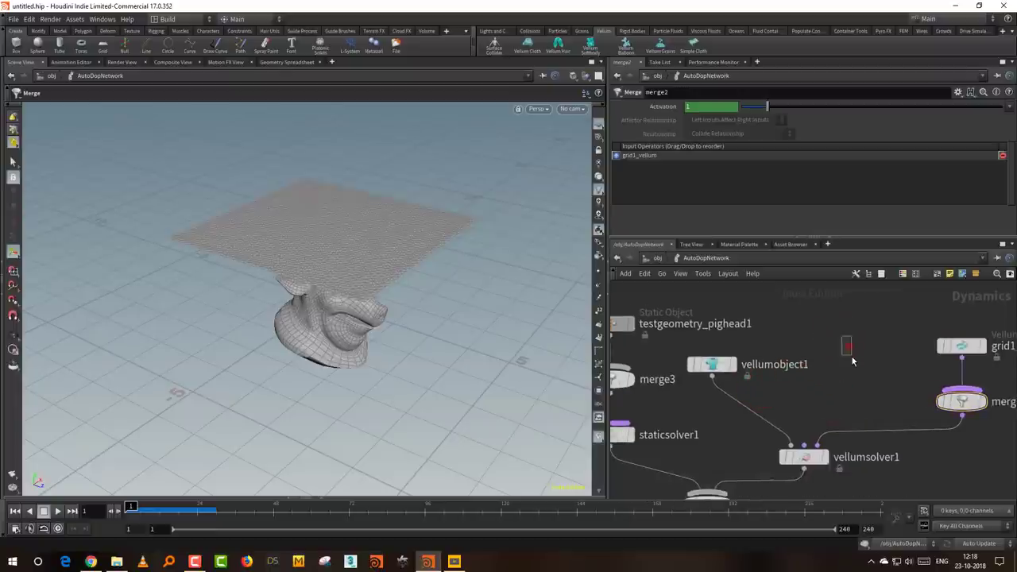
Step: Add a SOP Solver node wired into vellumsolver1
key(Tab)
text(sop solver)
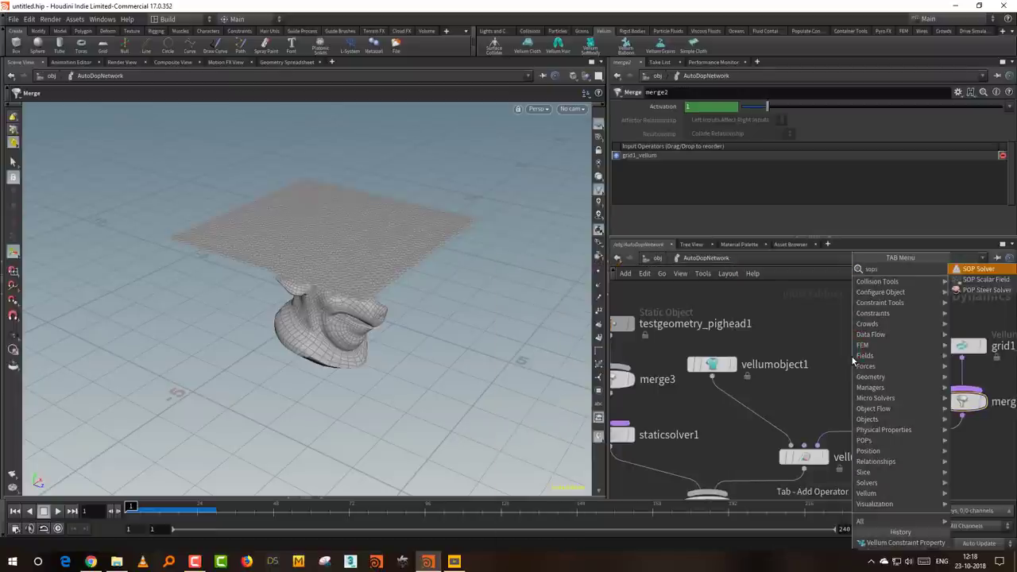
key(Return)
click(858, 354)
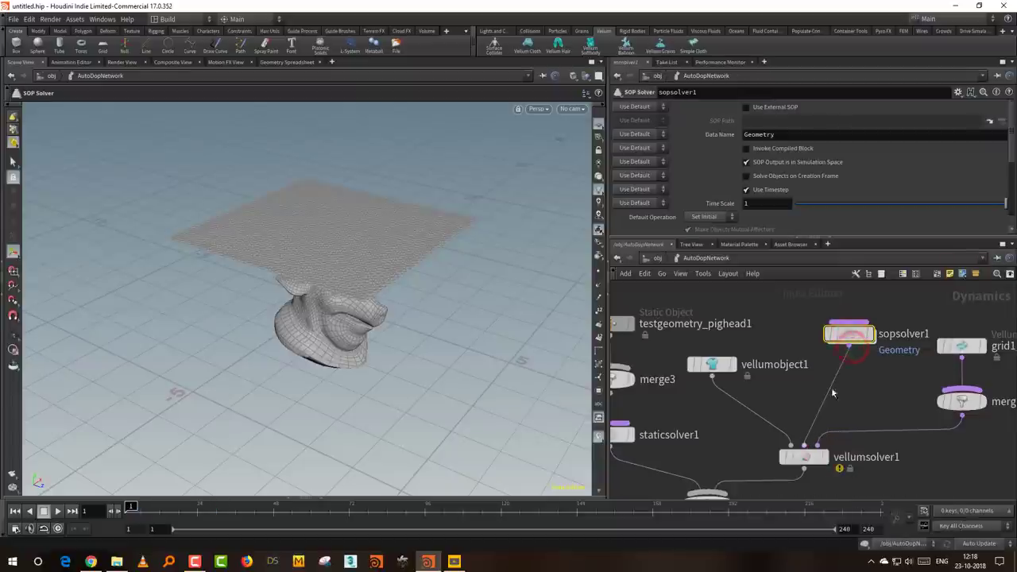
Step: Inside sopsolver1, add an Attribute Wrangle with f@breakthreshold = 0; fed by dop_geometry
double_click(851, 333)
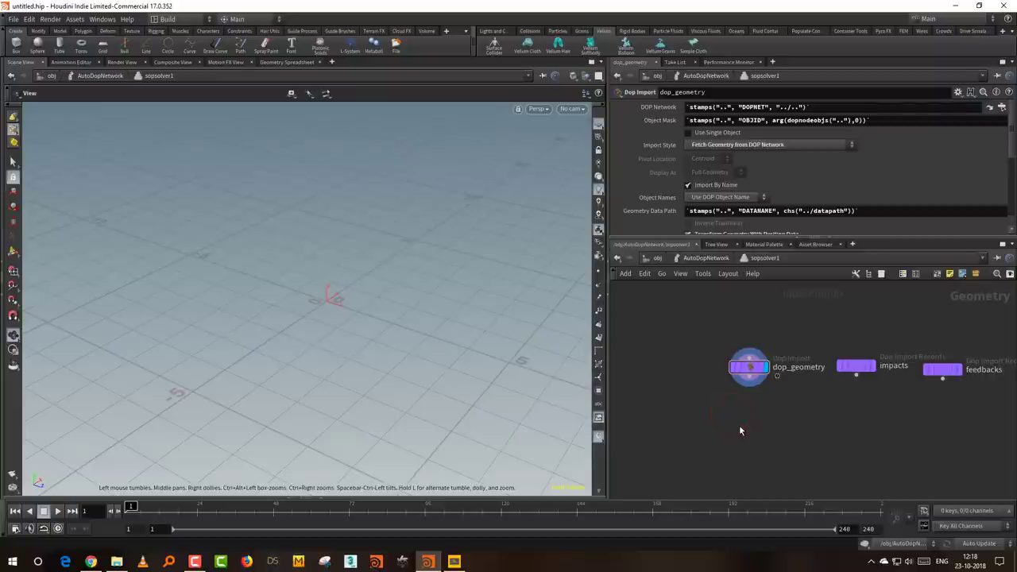
key(Tab)
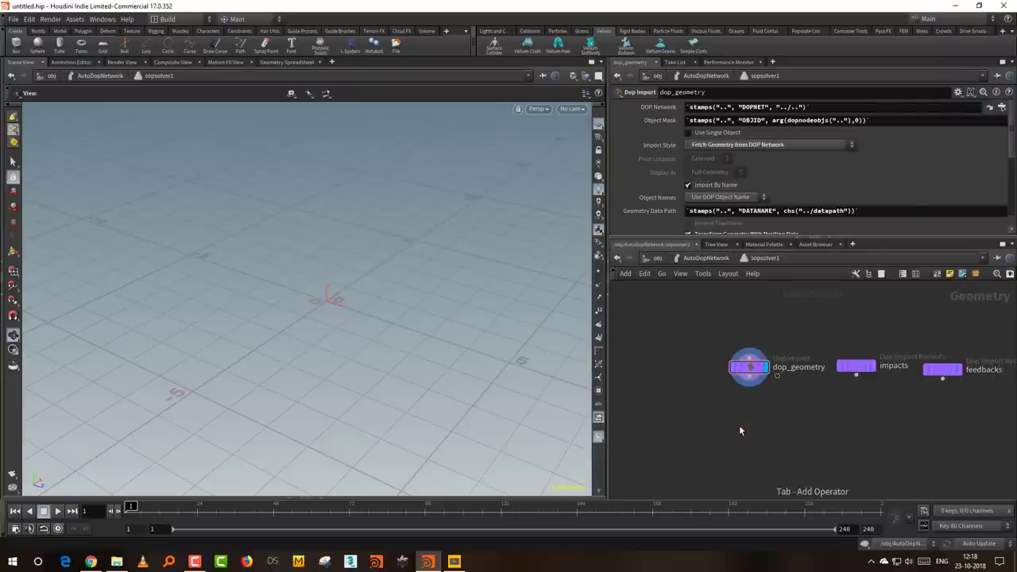
text(wrang)
key(Return)
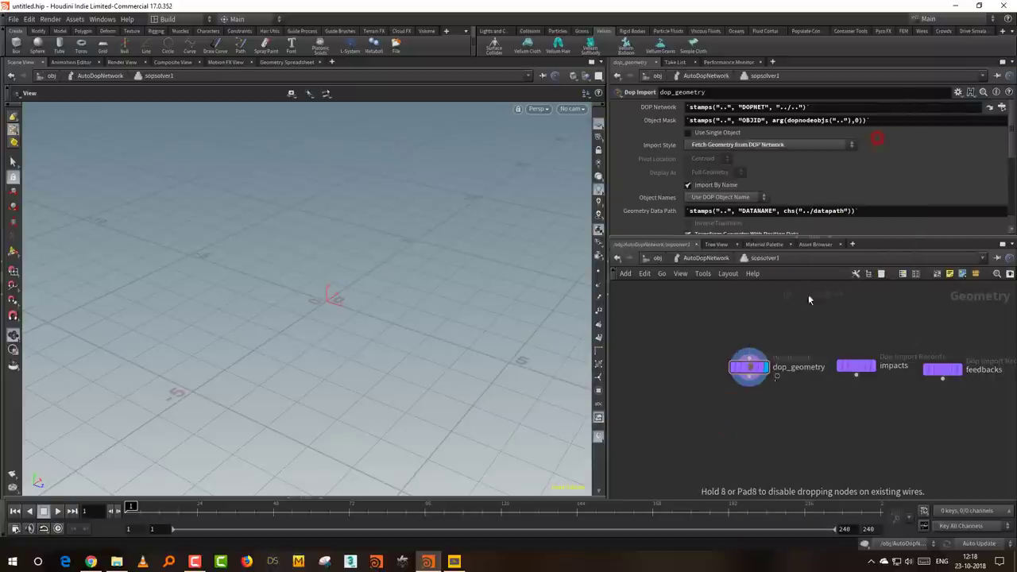
click(741, 450)
click(657, 192)
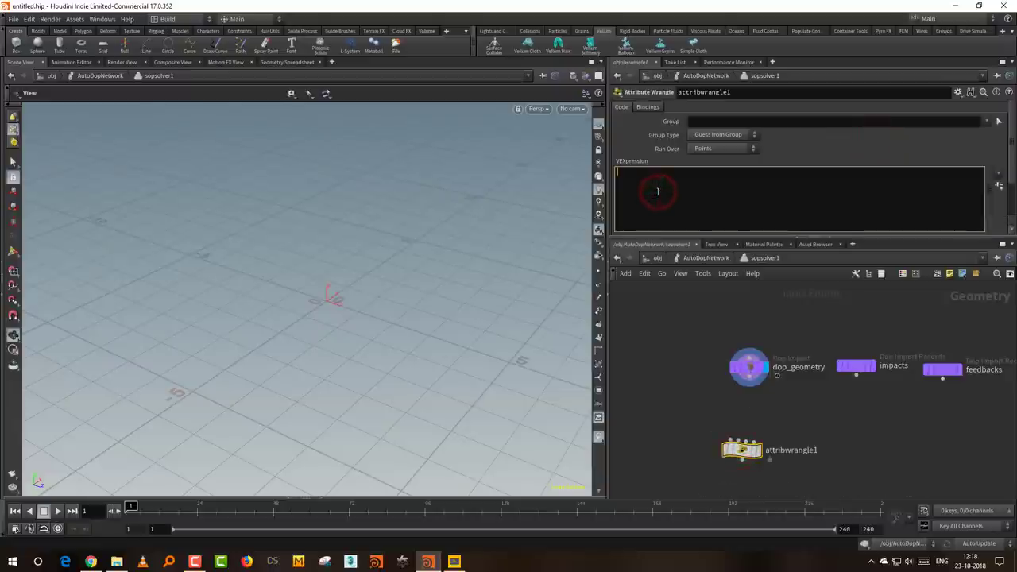
text(f@b)
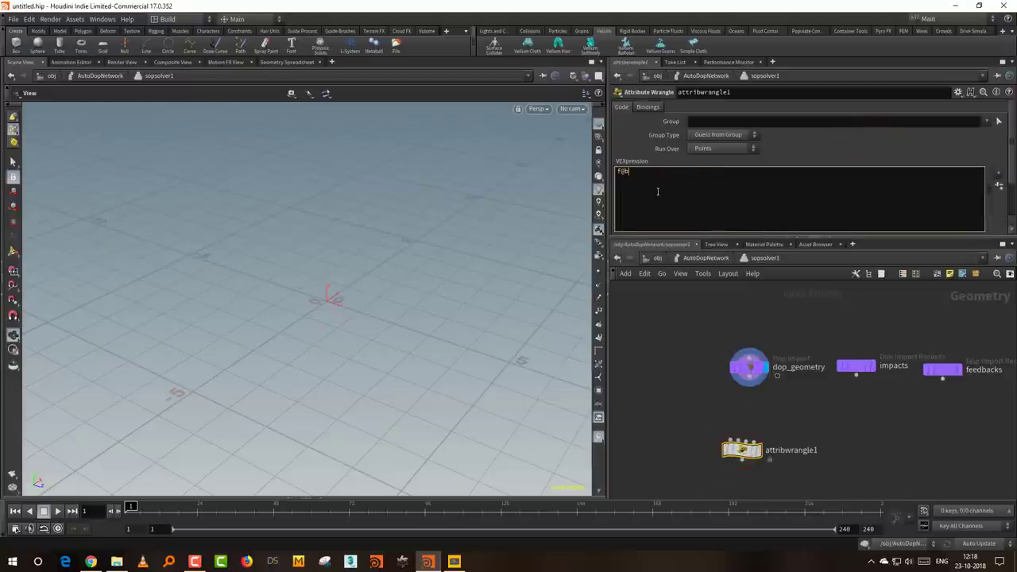
text(reakthreshold)
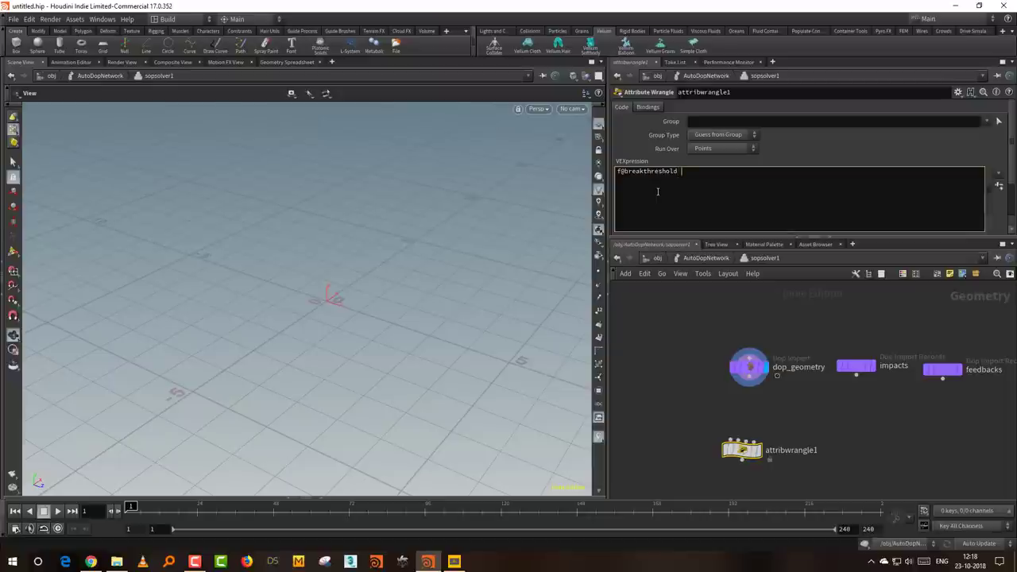
text(= 0;)
click(671, 312)
drag(749, 382, 741, 440)
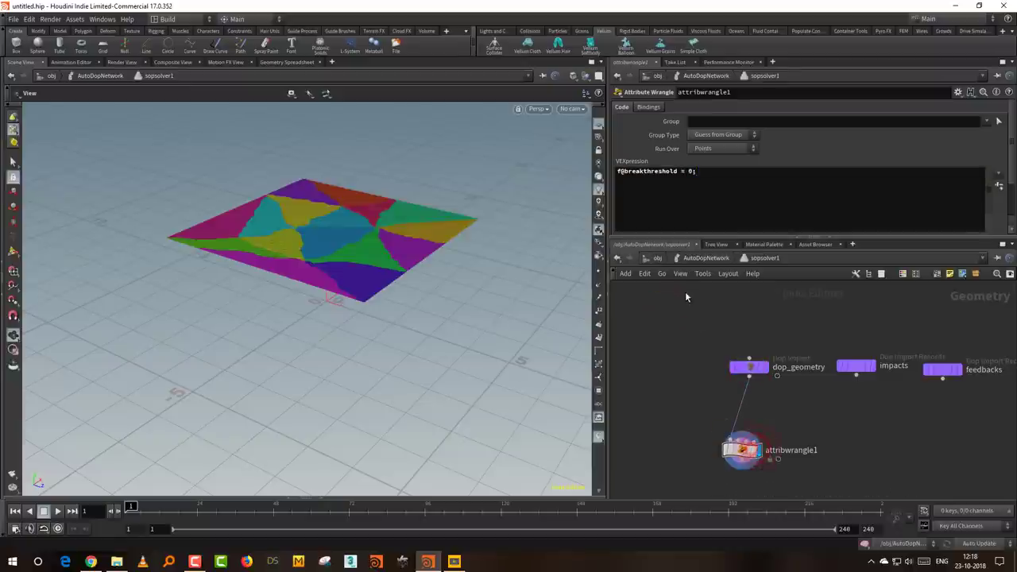
Step: Preview the tearing from AutoDopNetwork, then move attribwrangle1 lower inside sopsolver1
click(693, 258)
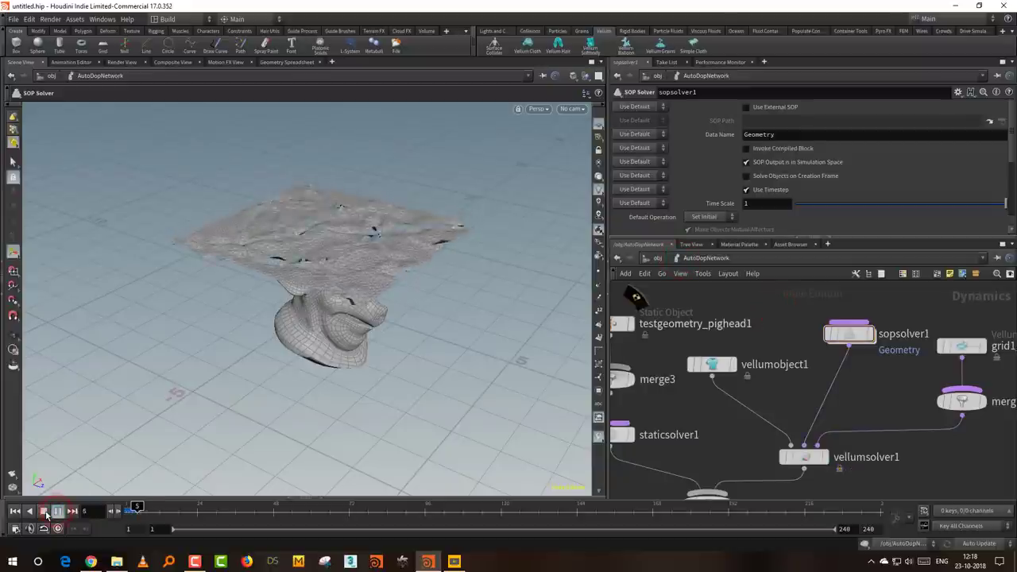
click(46, 515)
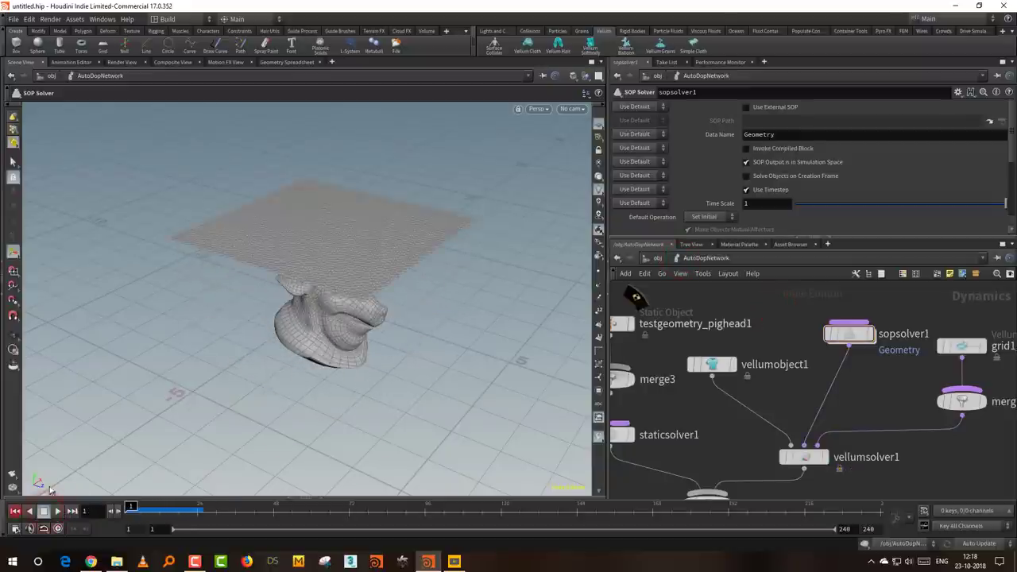
key(Escape)
click(465, 278)
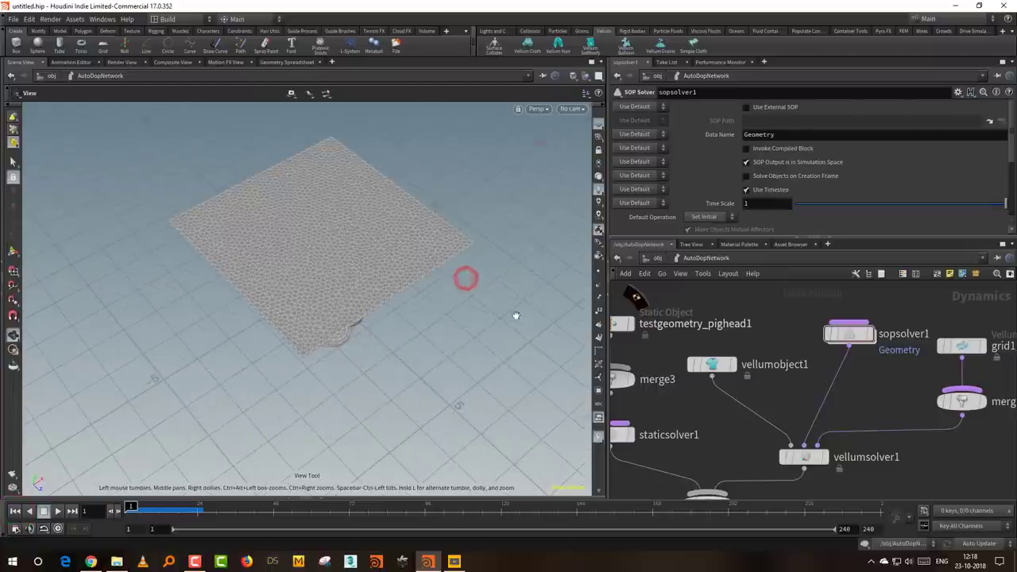
double_click(848, 333)
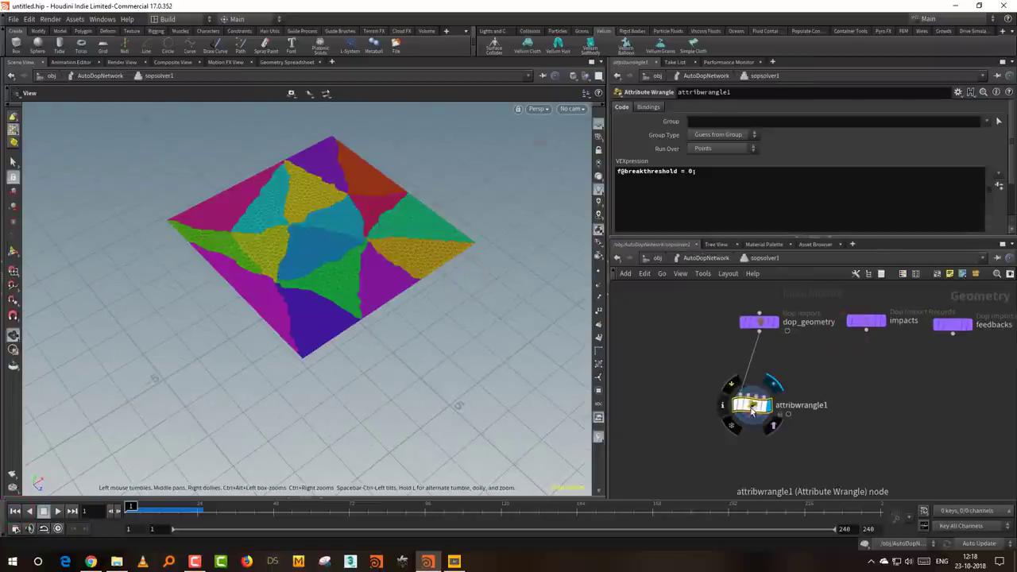
drag(751, 407, 681, 436)
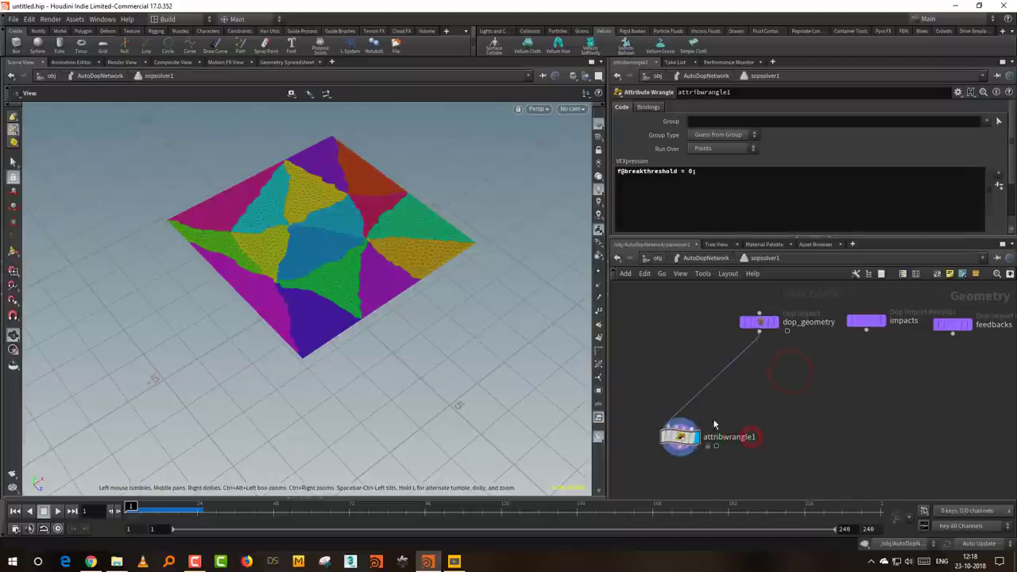
middle_drag(688, 359, 734, 361)
drag(721, 436, 694, 438)
Step: Add a Grid node inside sopsolver1 oriented to the YZ Plane
key(Tab)
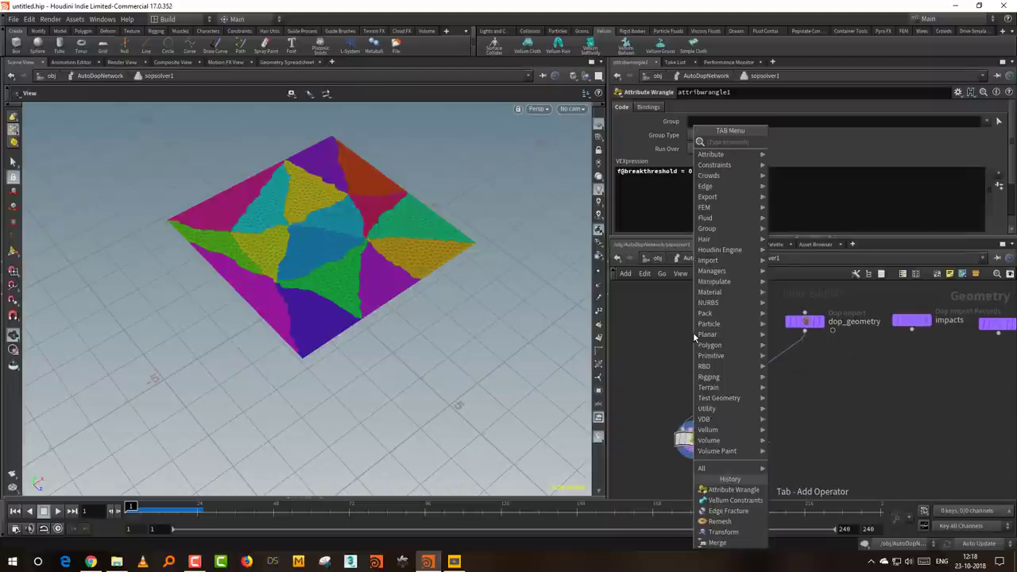
text(grid)
key(Return)
click(694, 321)
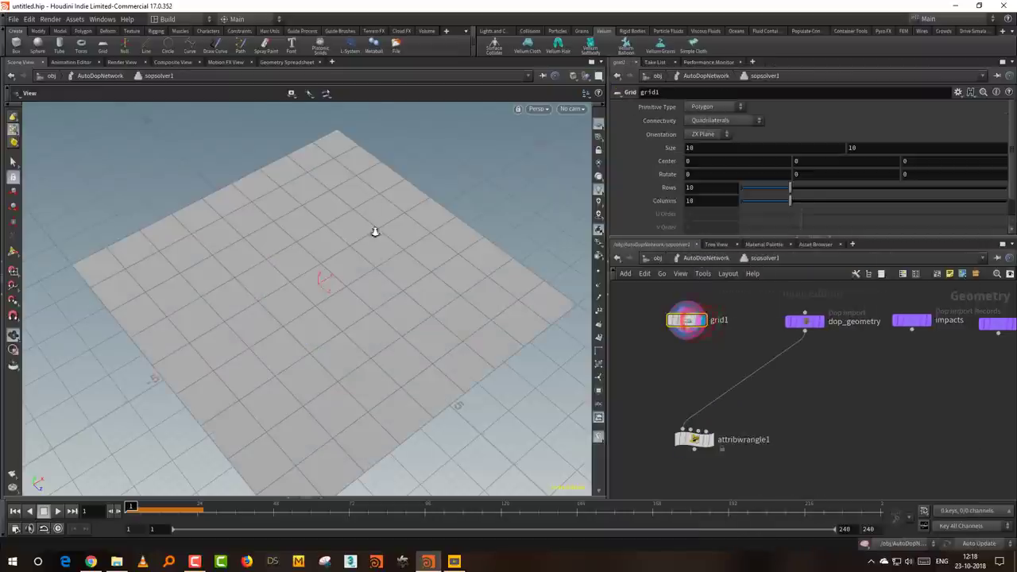
scroll(375, 231, down, 5)
click(706, 134)
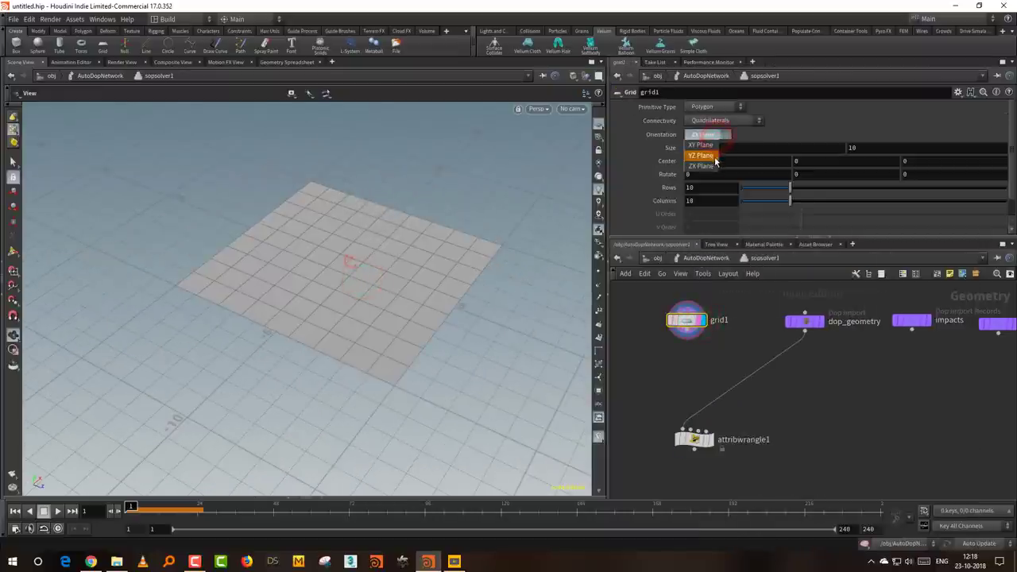
click(701, 156)
drag(387, 220, 421, 202)
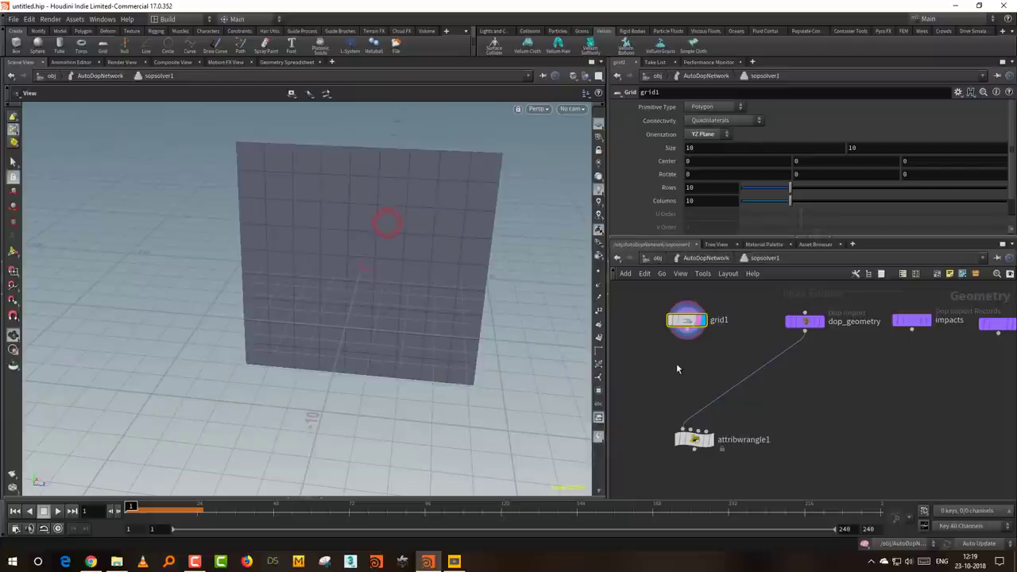
Step: Give grid1 46 rows and 46 columns and wire it into attribwrangle1
key(Tab)
click(646, 360)
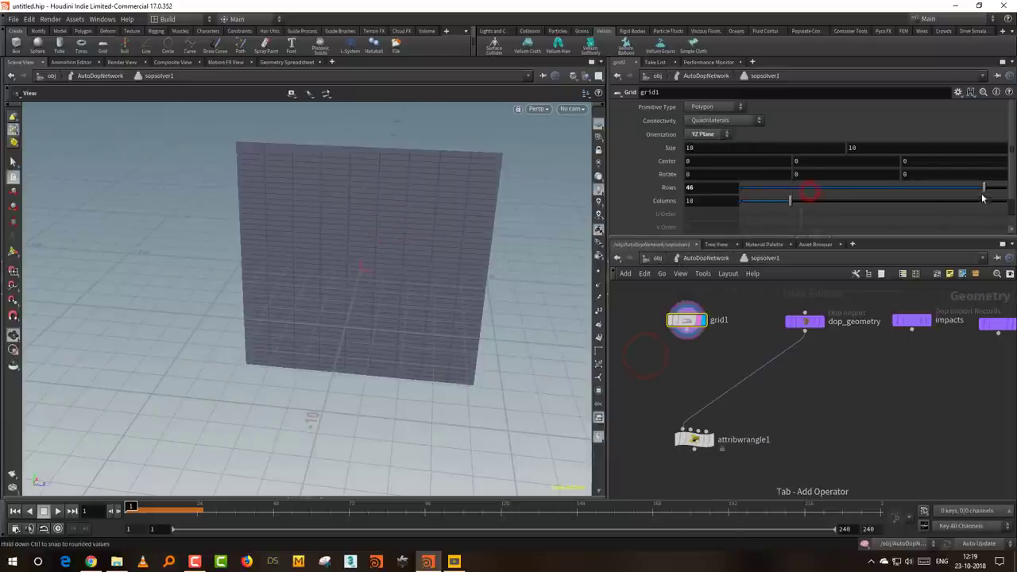
drag(981, 206, 985, 205)
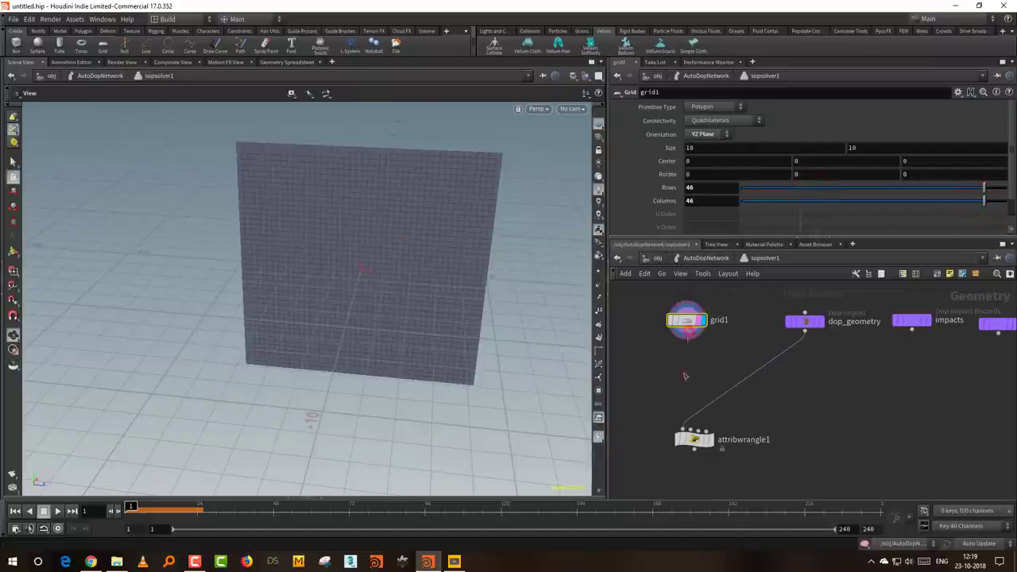
drag(687, 334, 691, 389)
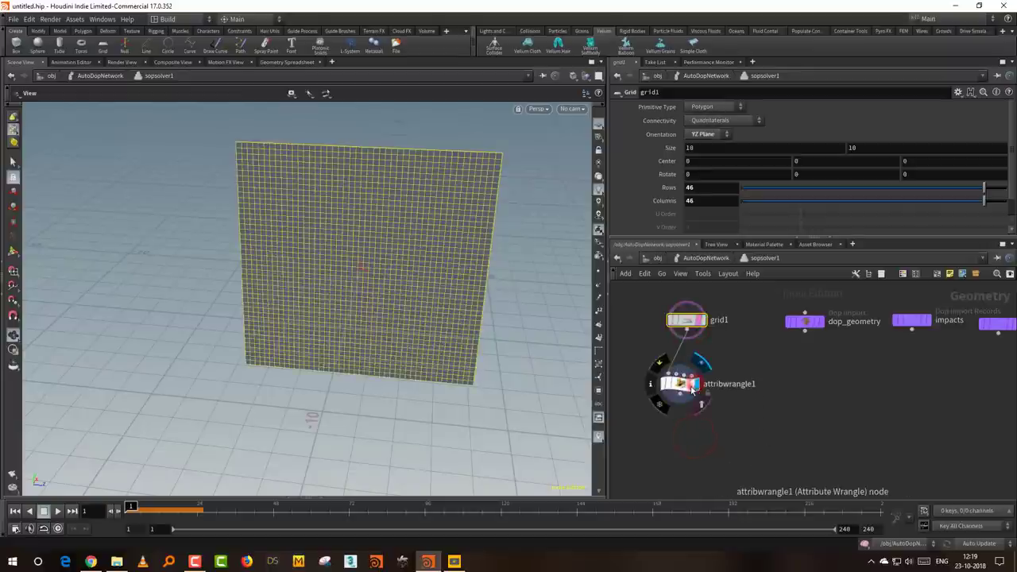
click(691, 389)
key(Tab)
Step: Append transform1 after attribwrangle1 and shift the grid about 10 units along Z
text(tr)
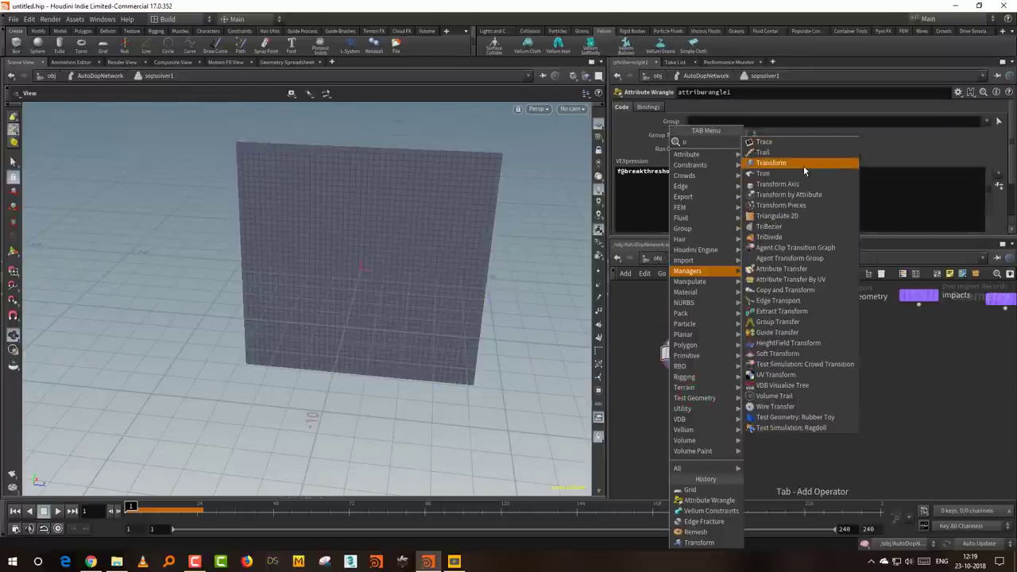
click(804, 163)
click(698, 419)
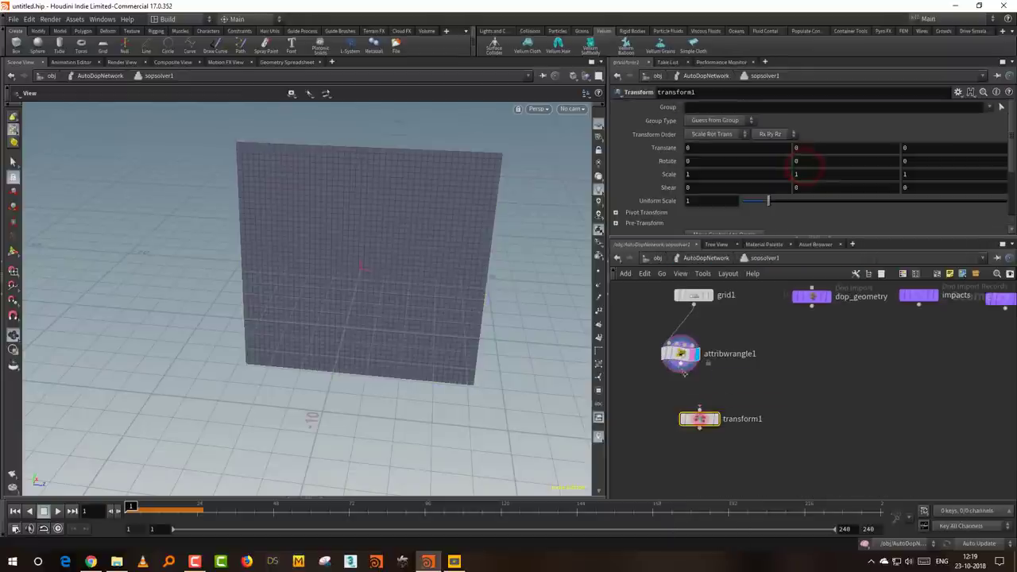
click(718, 425)
key(Return)
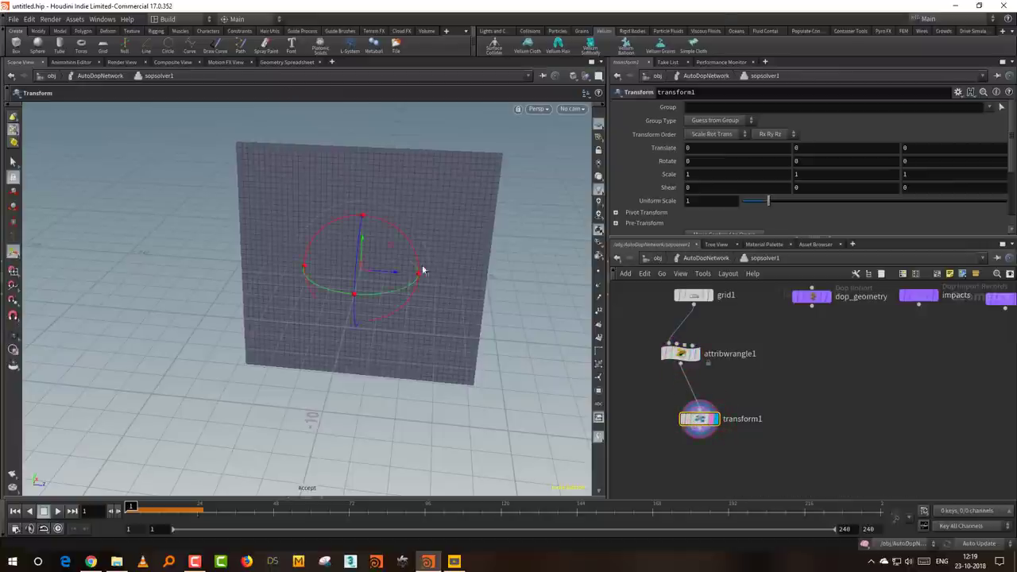
drag(422, 265, 155, 279)
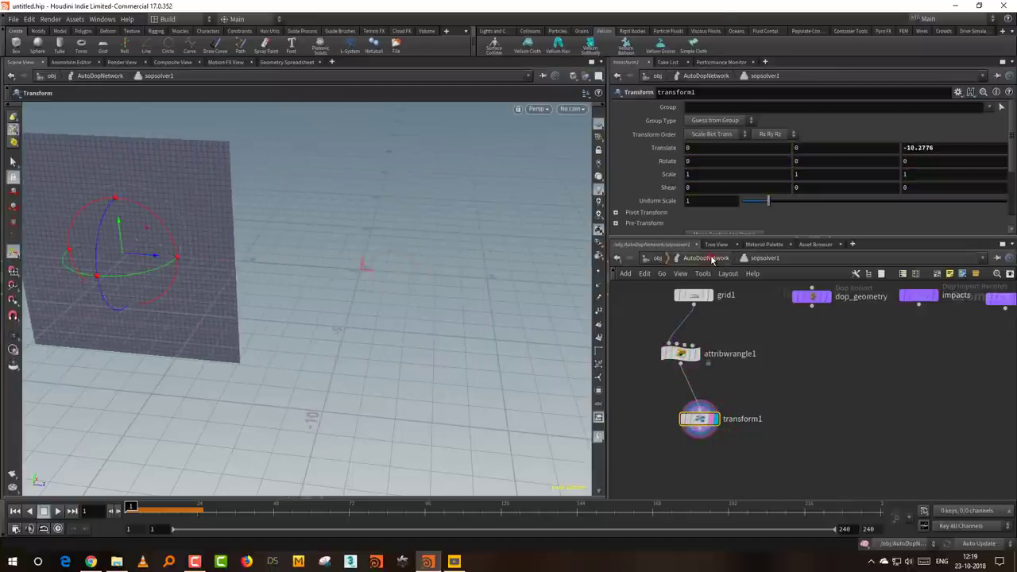
Step: Turn off the simulation and keyframe Translate Z from -10.2776 at frame 1 to about 0 later
click(709, 259)
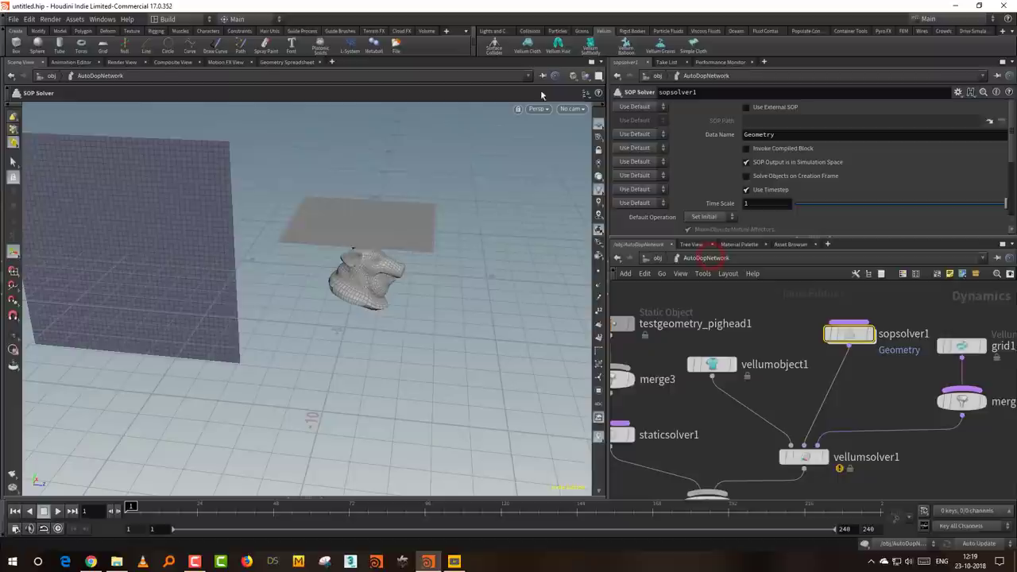
click(865, 545)
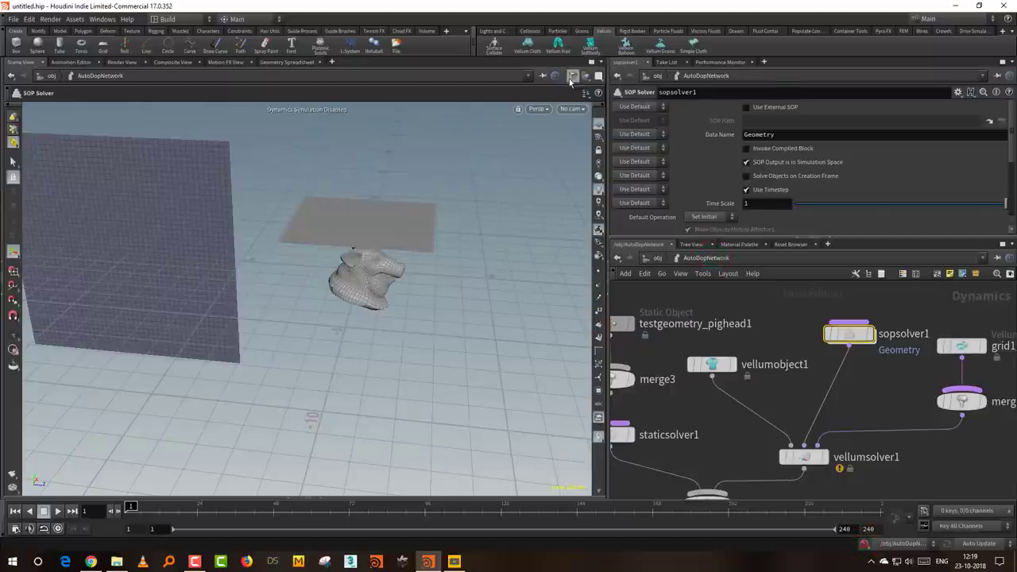
click(570, 79)
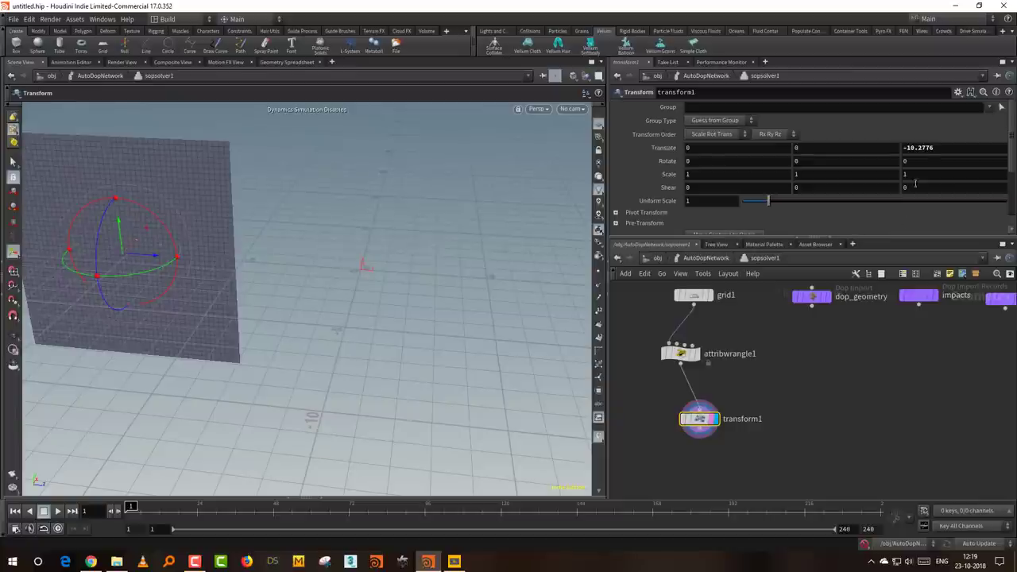
alt+click(935, 148)
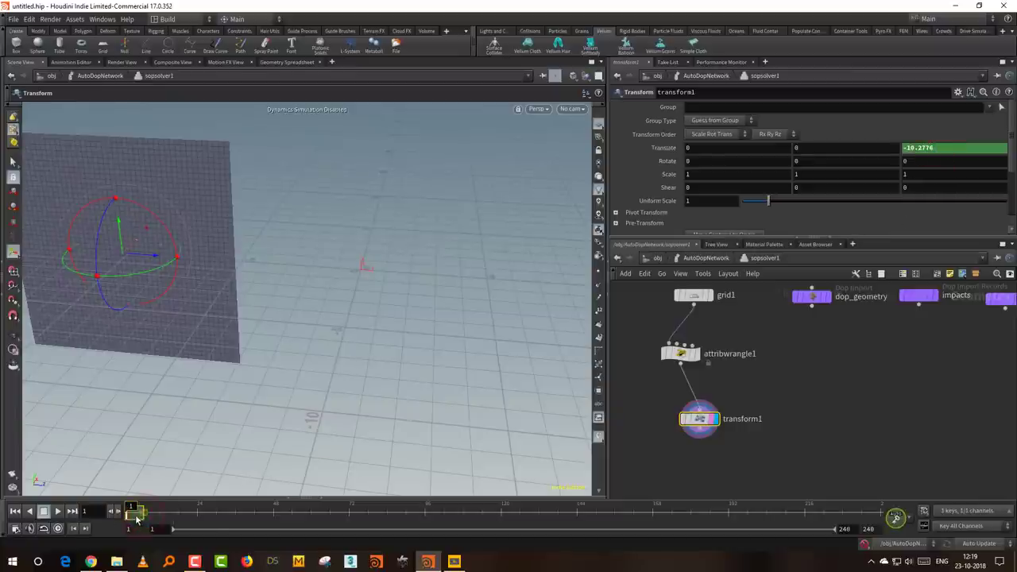
drag(137, 515, 202, 513)
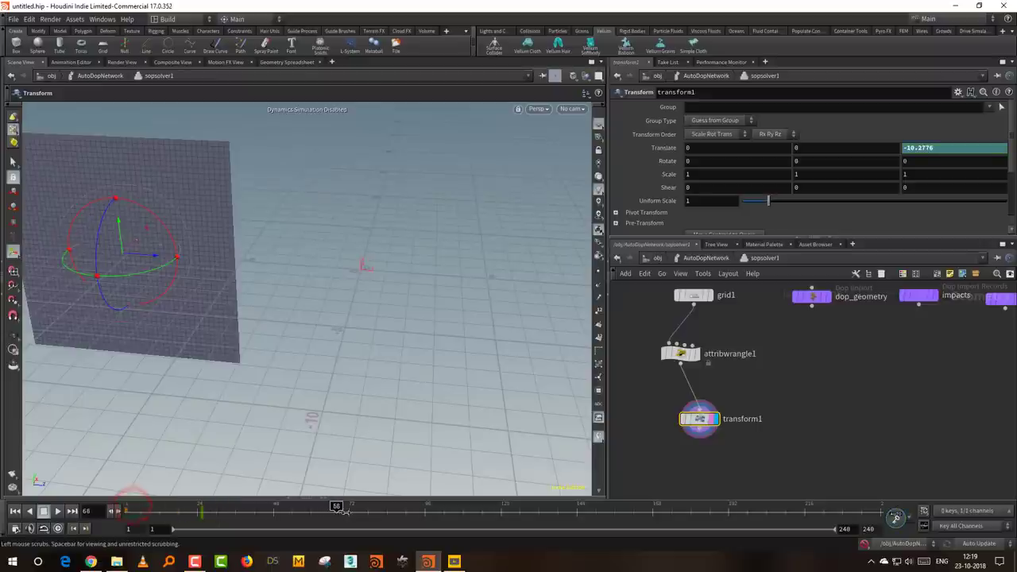
drag(153, 258, 390, 281)
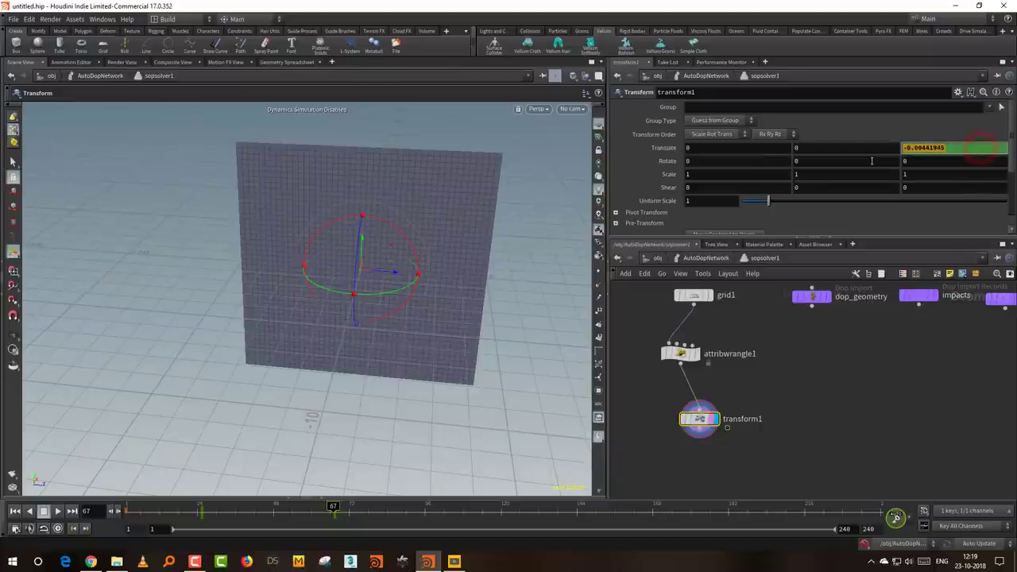
drag(321, 515, 288, 506)
middle_drag(776, 385, 766, 367)
key(Tab)
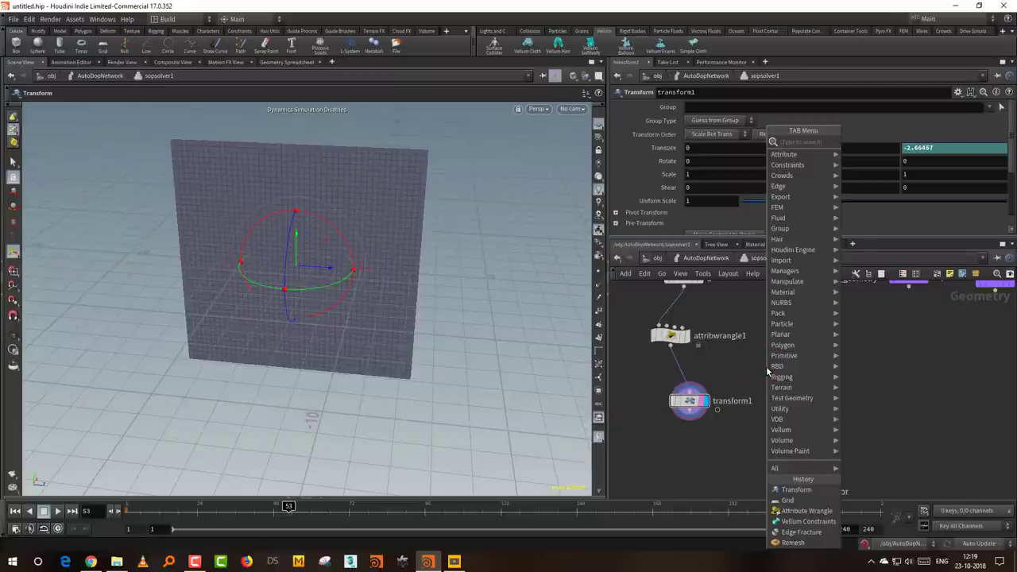
Step: Add an Attribute Transfer fed by dop_geometry and the animated transform1 grid
text(transfer)
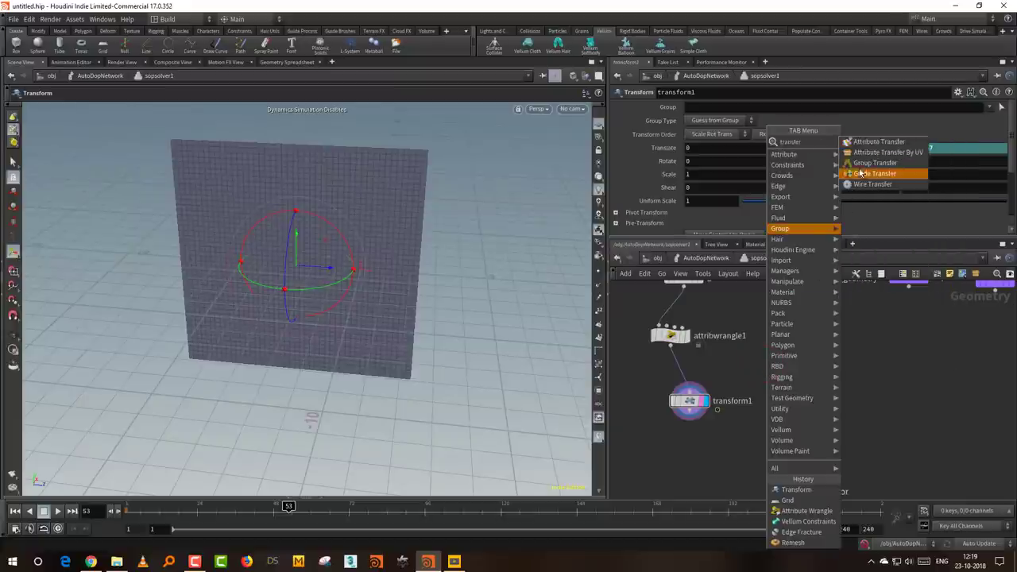
click(873, 141)
click(795, 468)
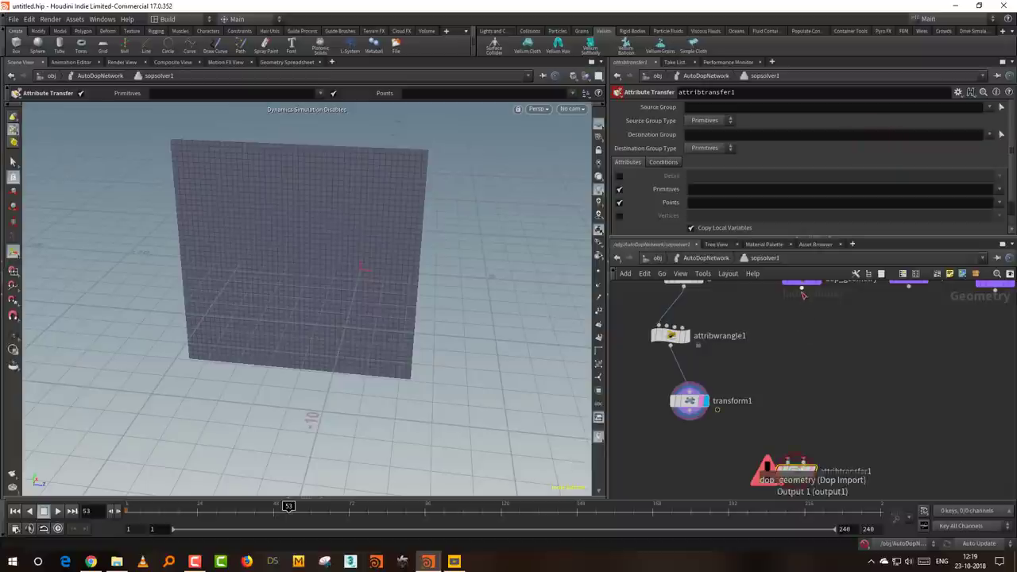
drag(802, 294, 724, 471)
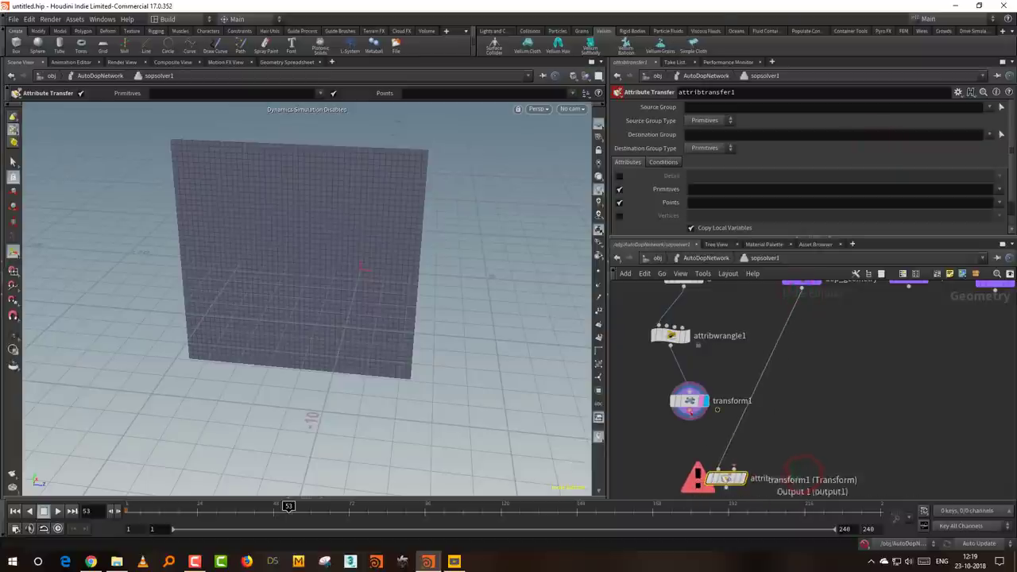
click(721, 473)
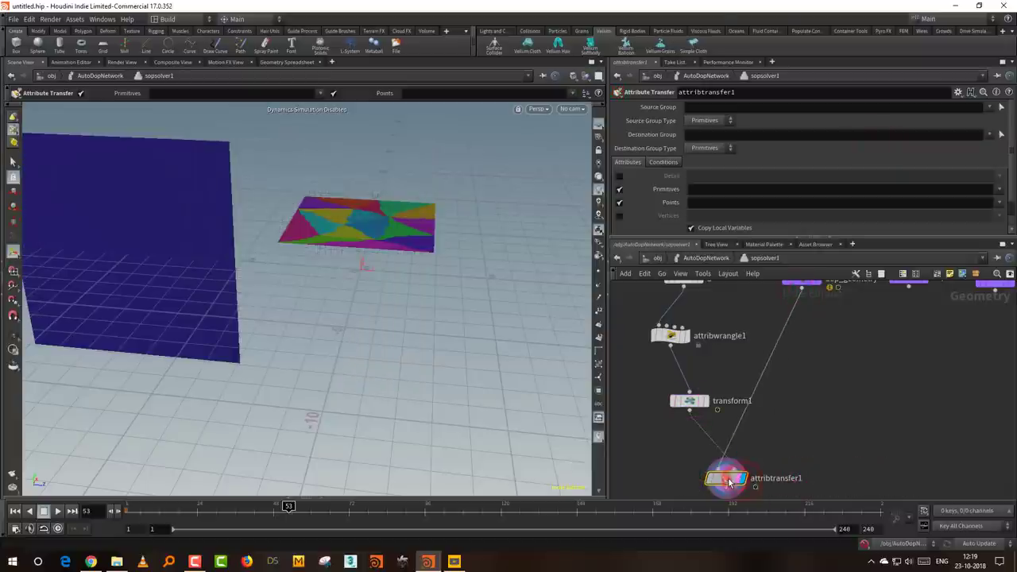
Step: Transfer only the breakthreshold point attribute with Distance Threshold 0.31, then append a Visualize node
click(619, 189)
click(999, 202)
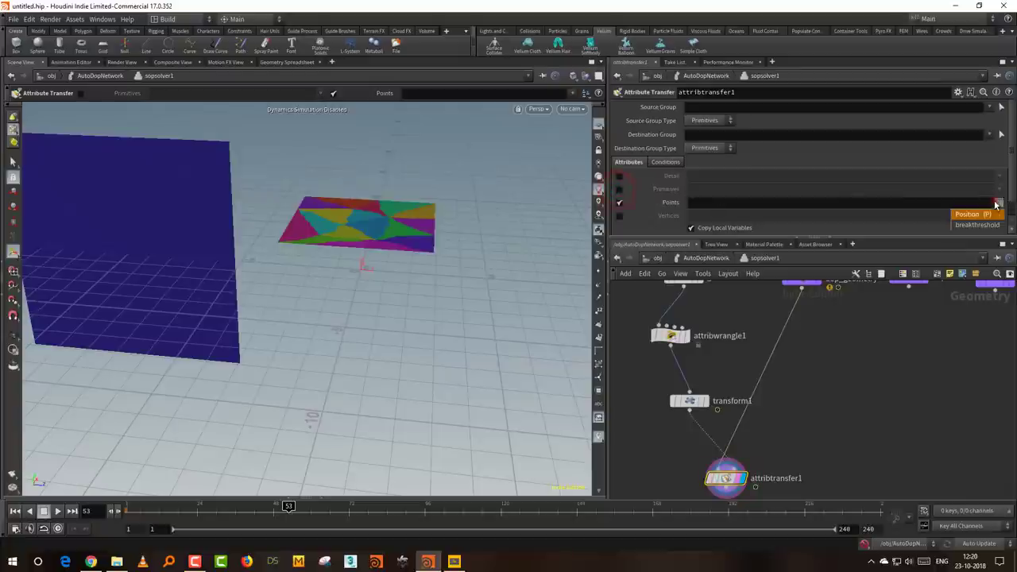
click(989, 223)
drag(493, 342, 437, 347)
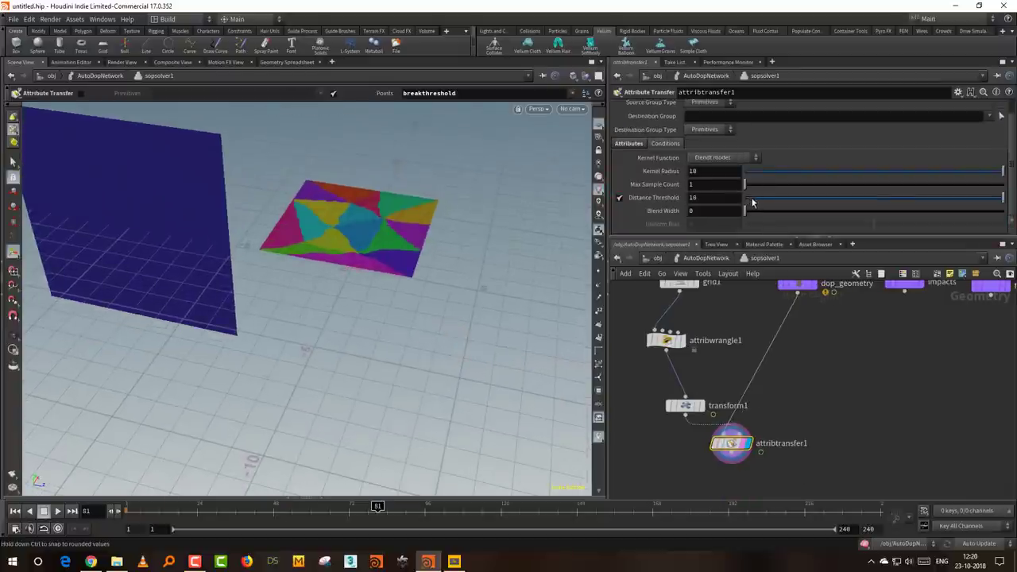
click(752, 198)
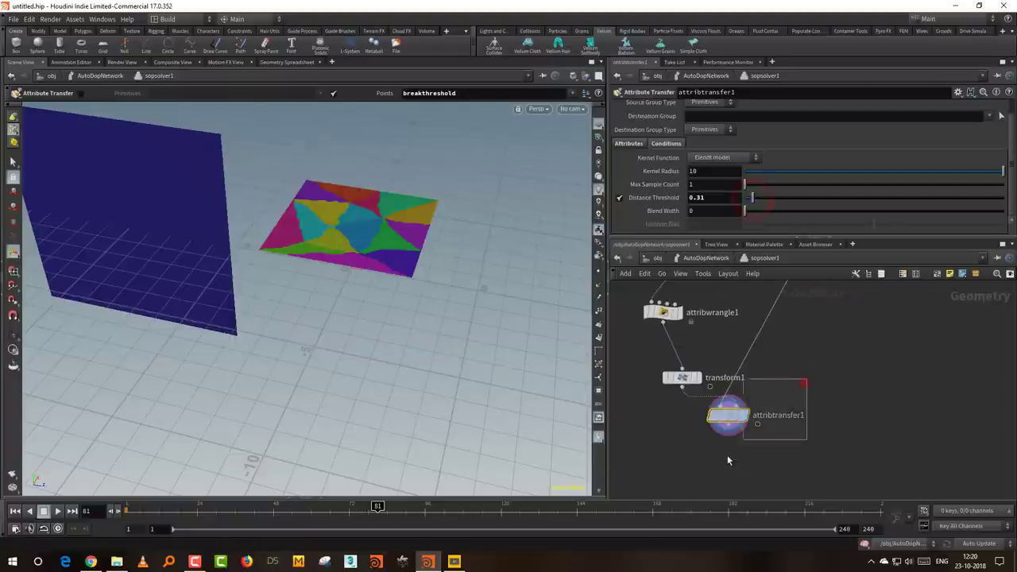
click(792, 452)
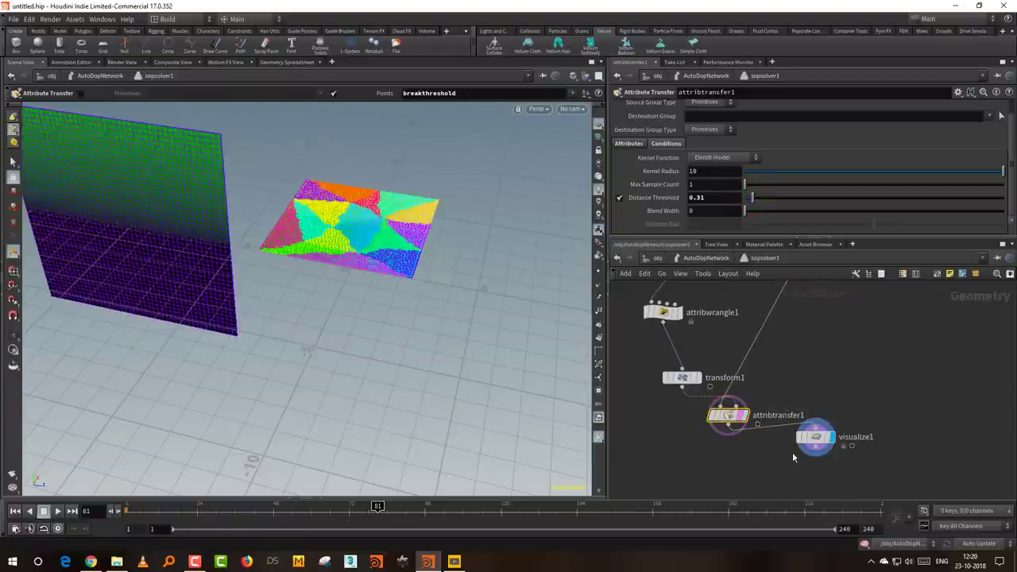
drag(814, 456, 804, 488)
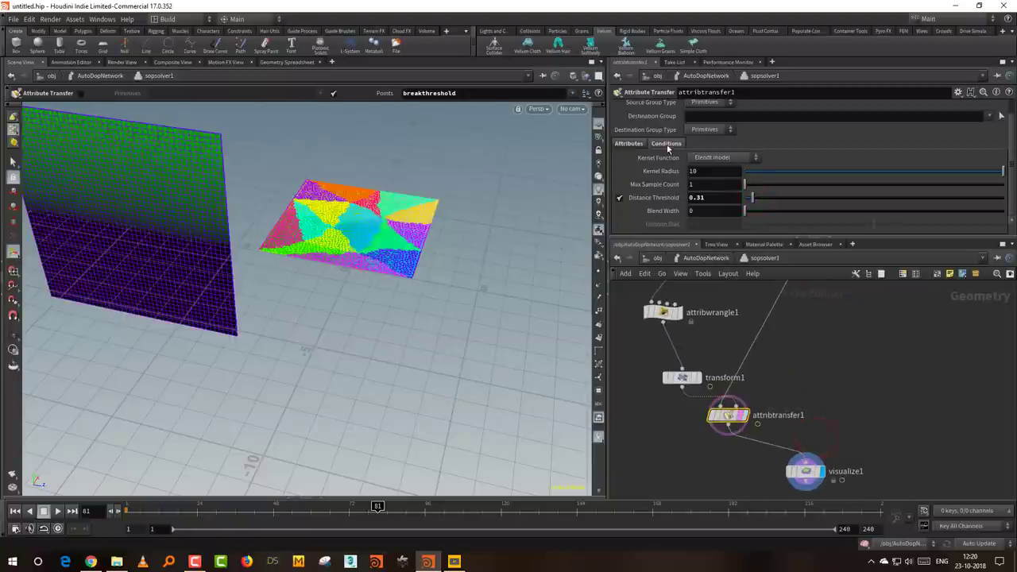
Step: Set visualize1's Color visualizer attribute to breakthreshold
click(807, 471)
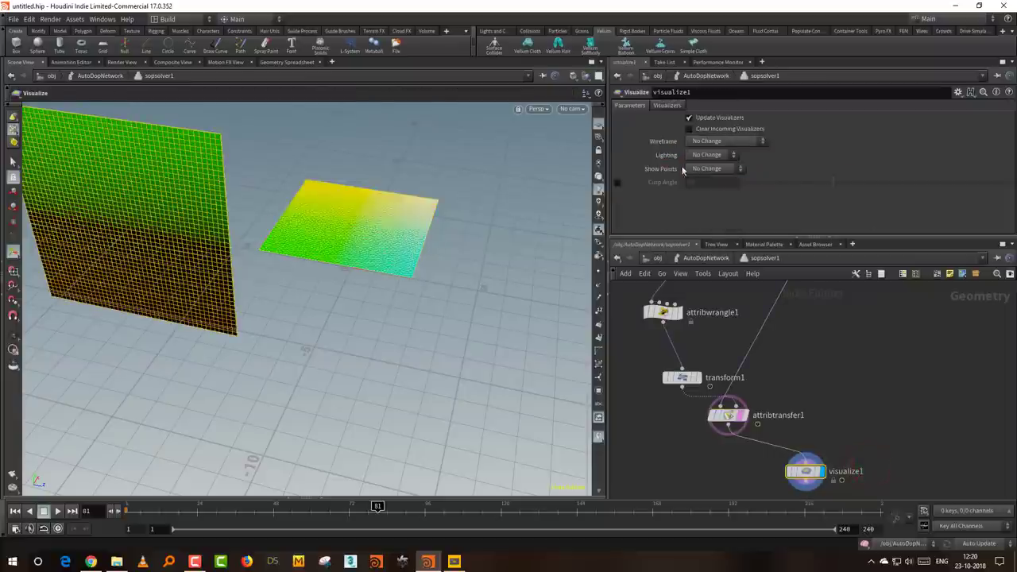
click(667, 106)
scroll(677, 155, down, 2)
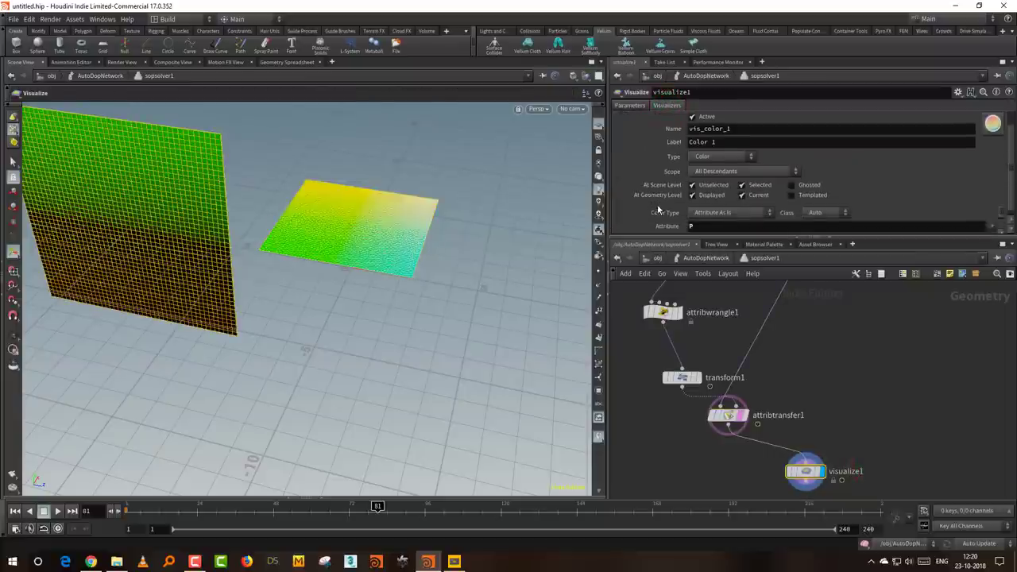
click(715, 220)
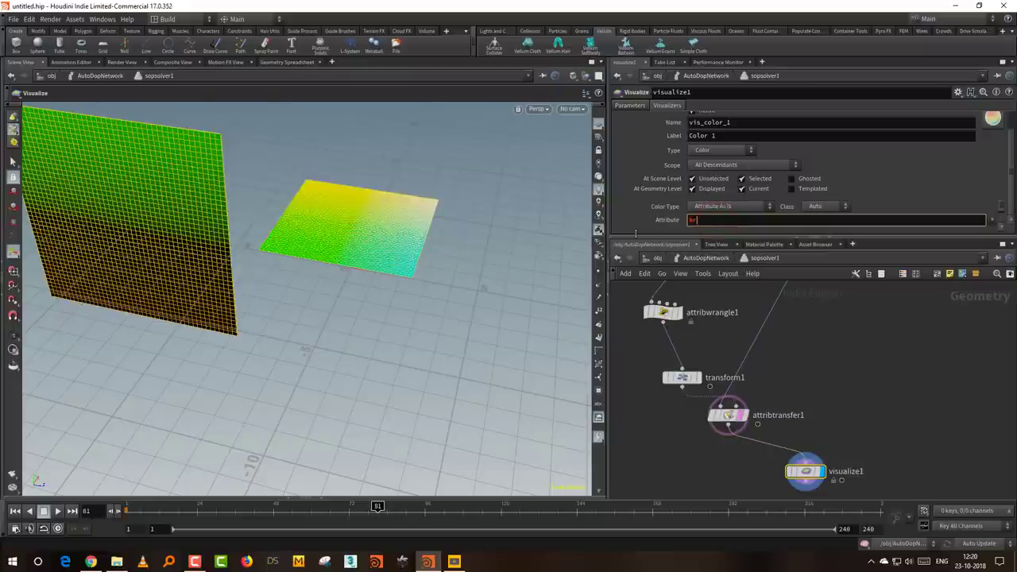
text(breakthreshold)
key(Return)
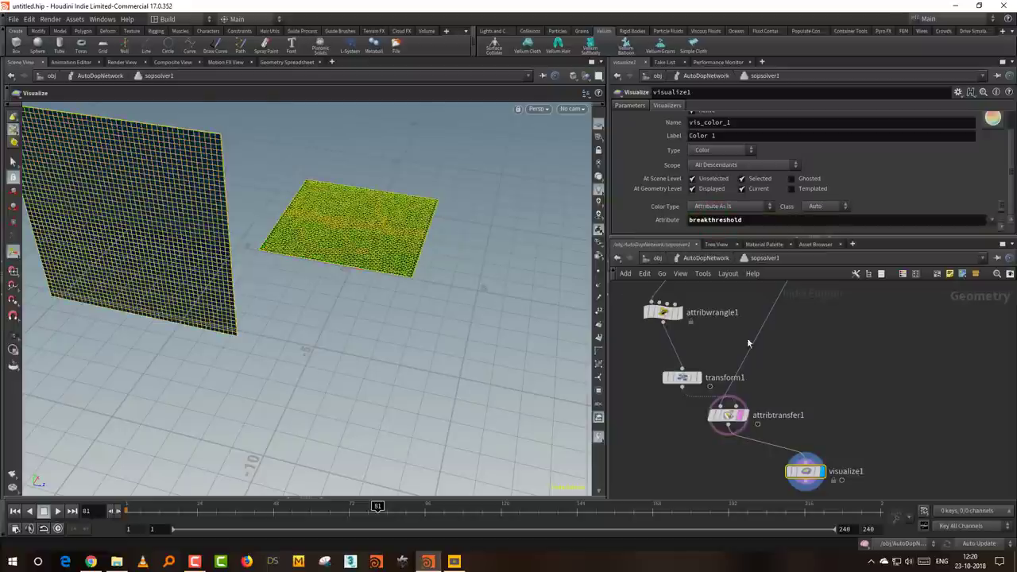
Step: Display visualize1 and scrub the timeline to inspect the red crack lines on the cloth
key(Escape)
drag(495, 289, 448, 332)
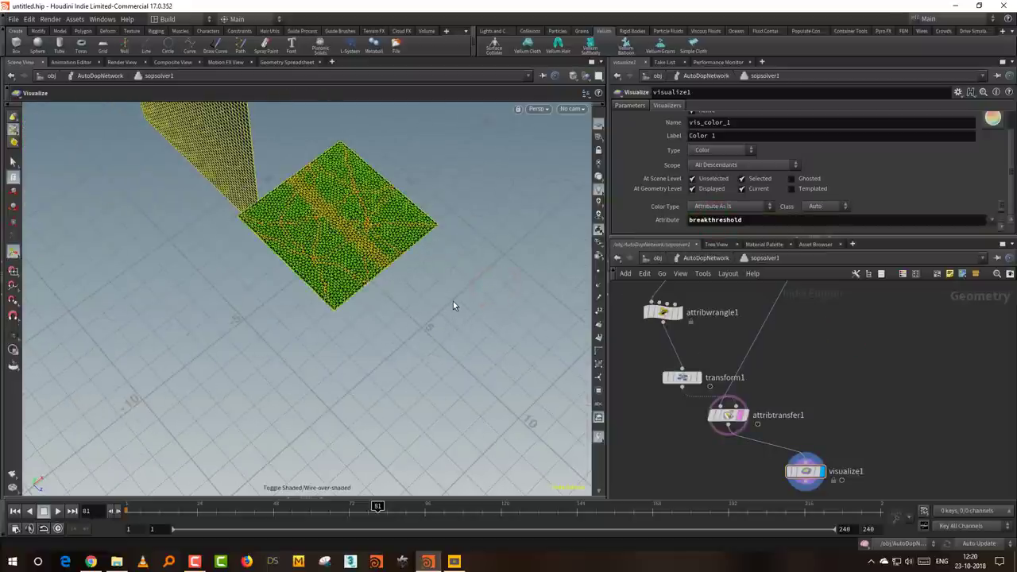
drag(381, 506, 215, 506)
drag(289, 518, 364, 519)
click(811, 474)
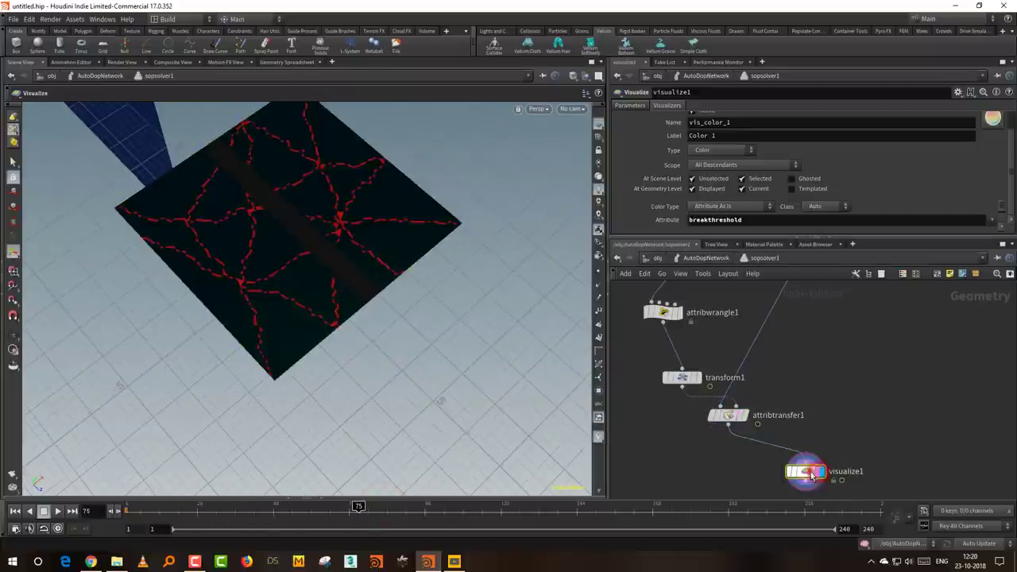
mouse_move(356, 509)
mouse_down()
mouse_move(206, 511)
mouse_move(261, 511)
mouse_move(202, 519)
mouse_move(295, 512)
mouse_move(209, 515)
mouse_move(316, 537)
mouse_up()
scroll(324, 204, up, 5)
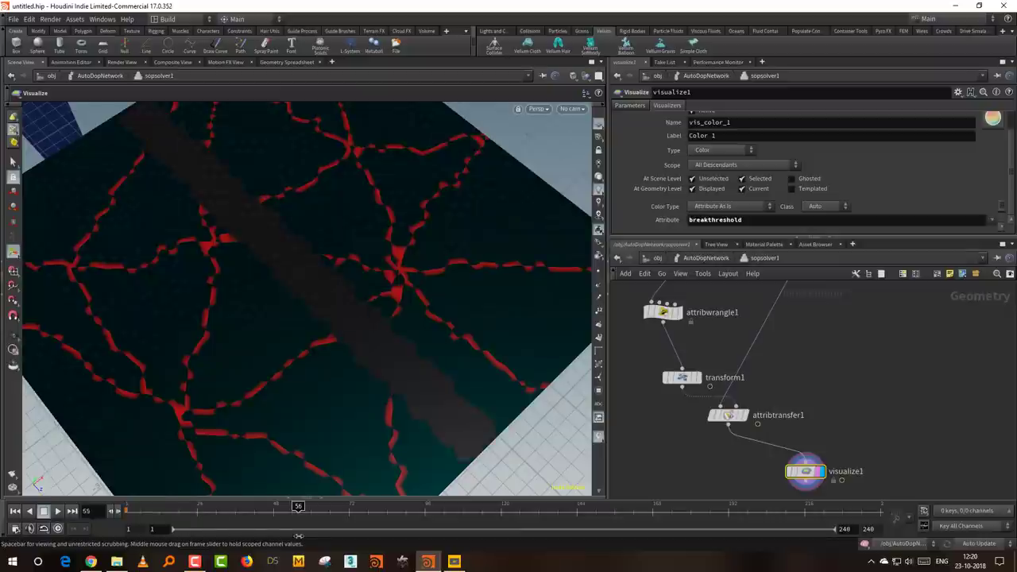
drag(362, 322, 410, 291)
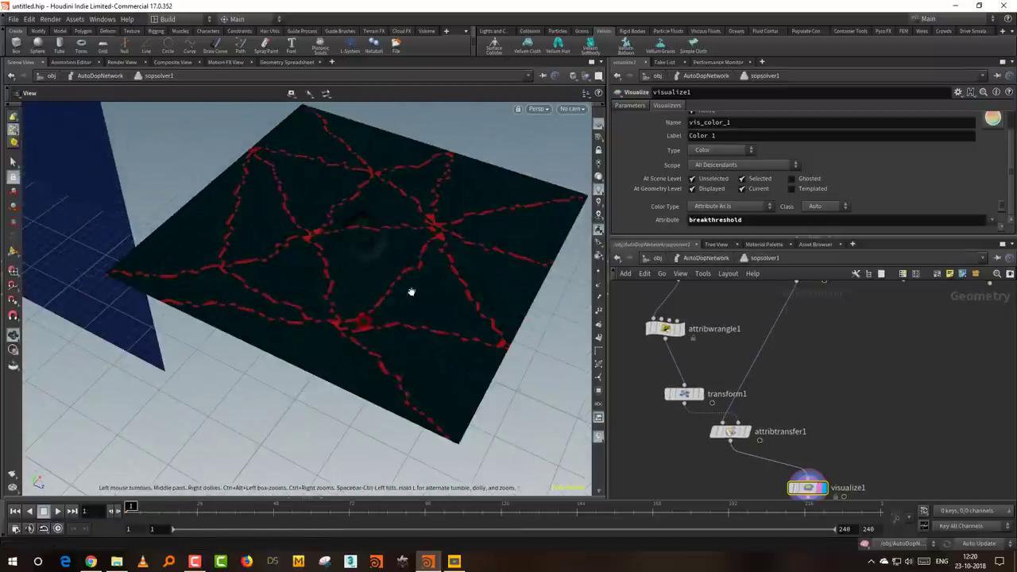
Step: Return to the dynamics network and play the cloth simulation while orbiting the draping cloth
click(703, 262)
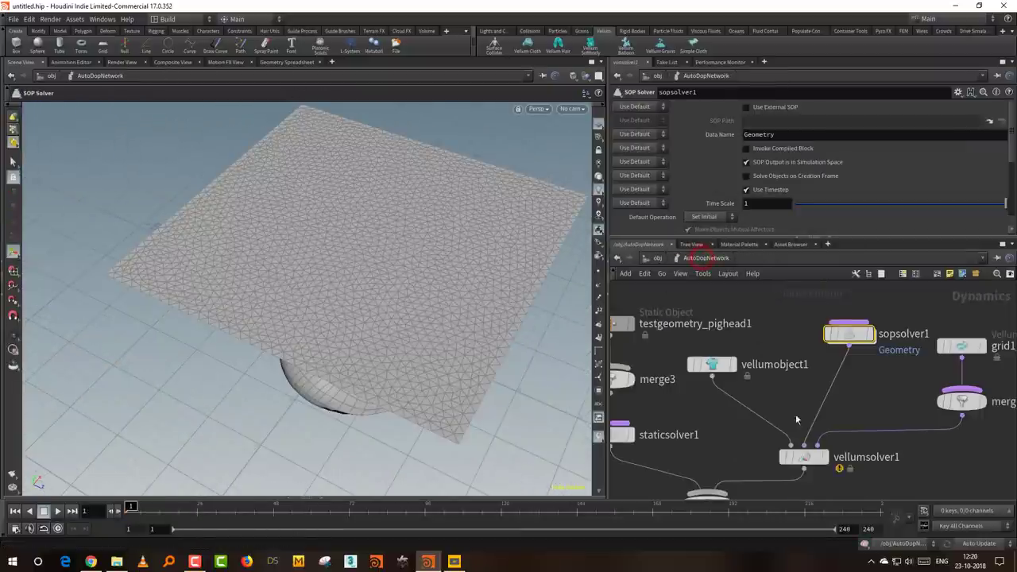
click(783, 390)
drag(455, 296, 269, 465)
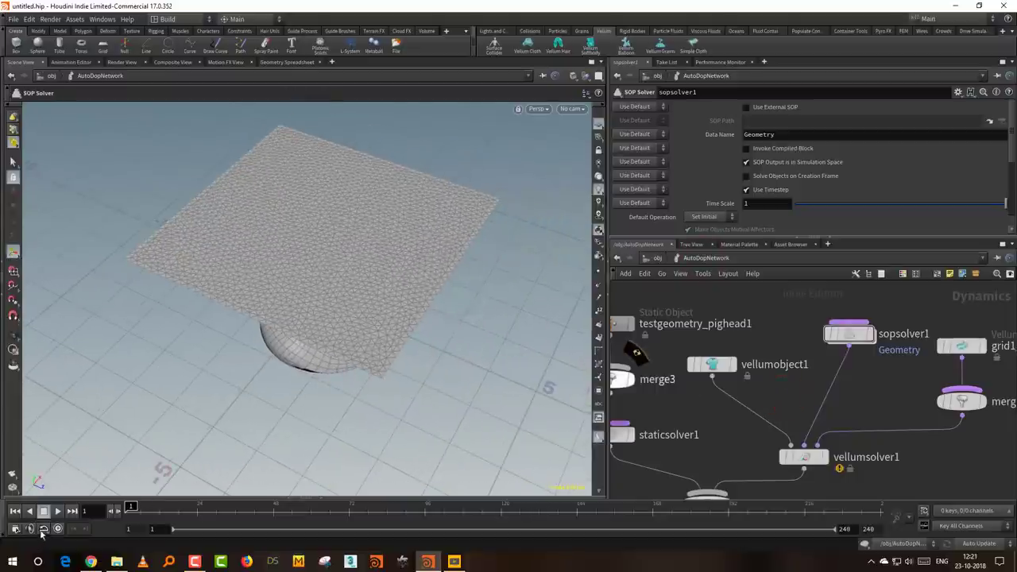
click(57, 511)
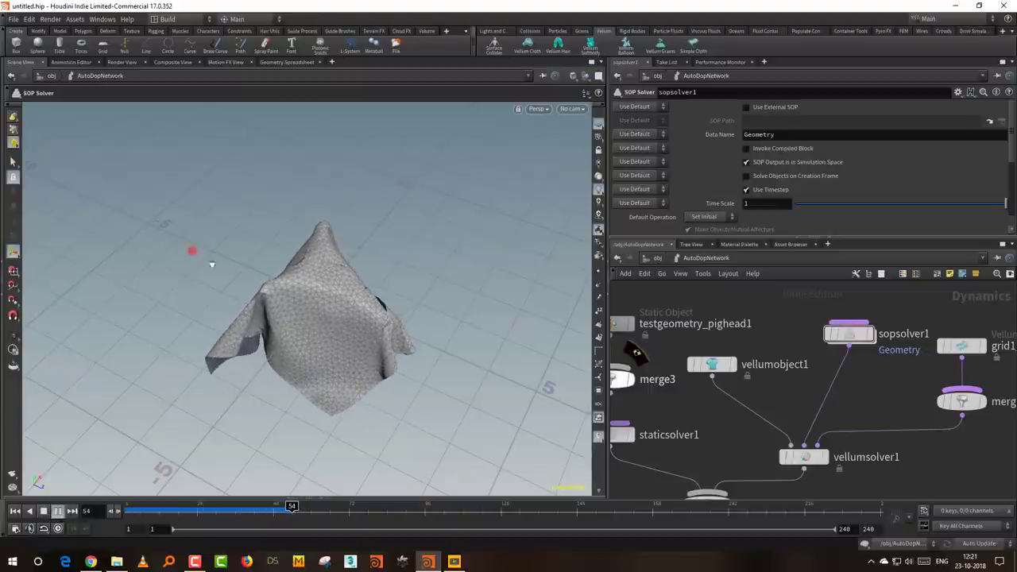
drag(212, 264, 445, 217)
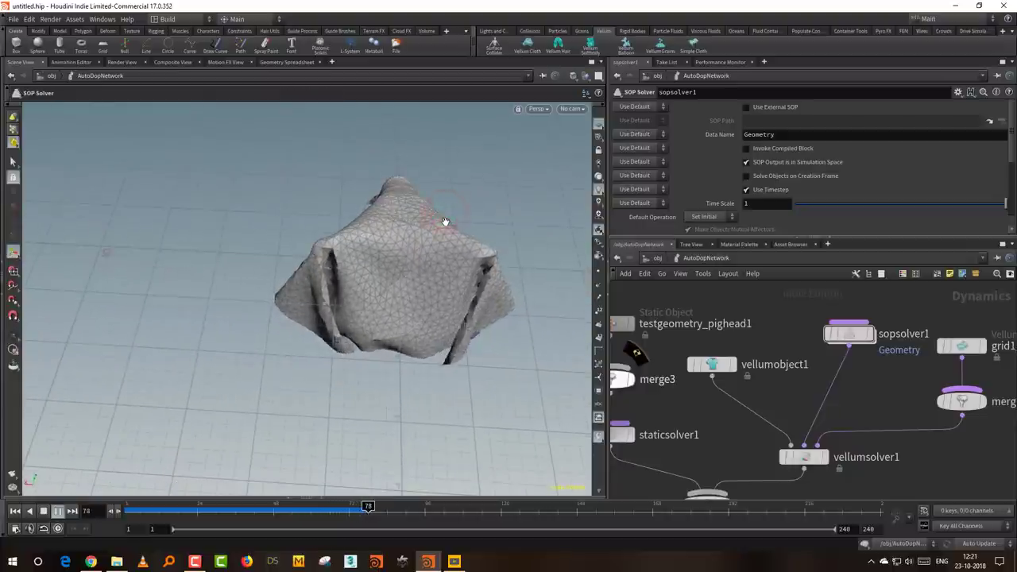
click(15, 511)
click(43, 510)
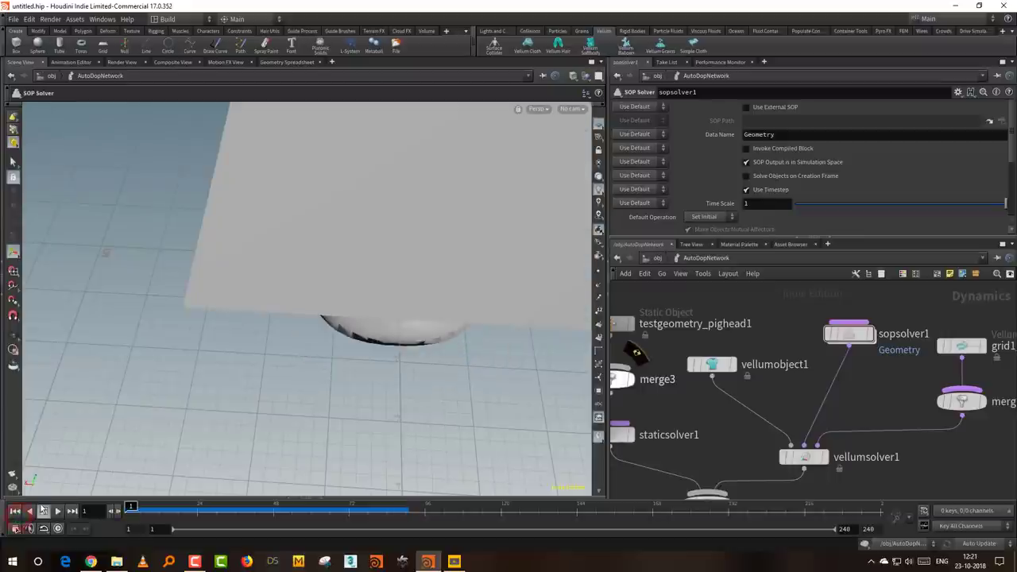
Step: Replay the simulation from frame 1, scrubbing and stepping frames to view the cloth over the head
scroll(320, 389, down, 3)
drag(320, 389, 70, 510)
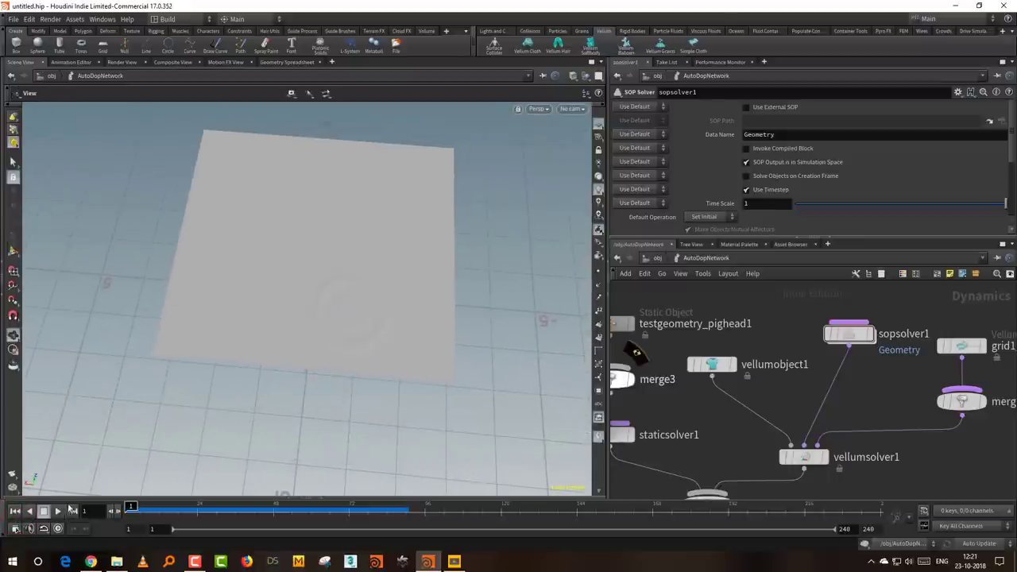
click(57, 511)
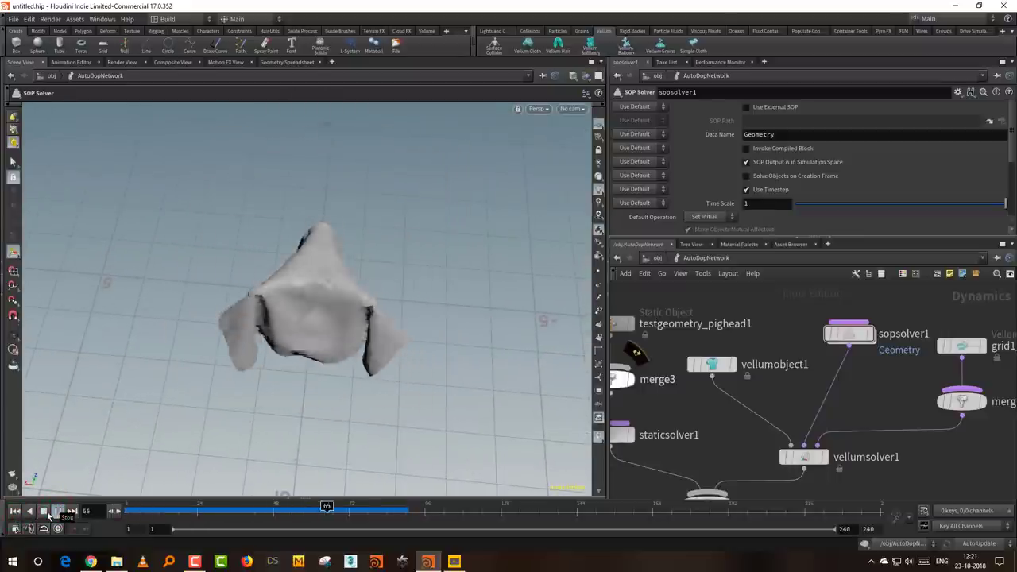
drag(168, 515, 274, 529)
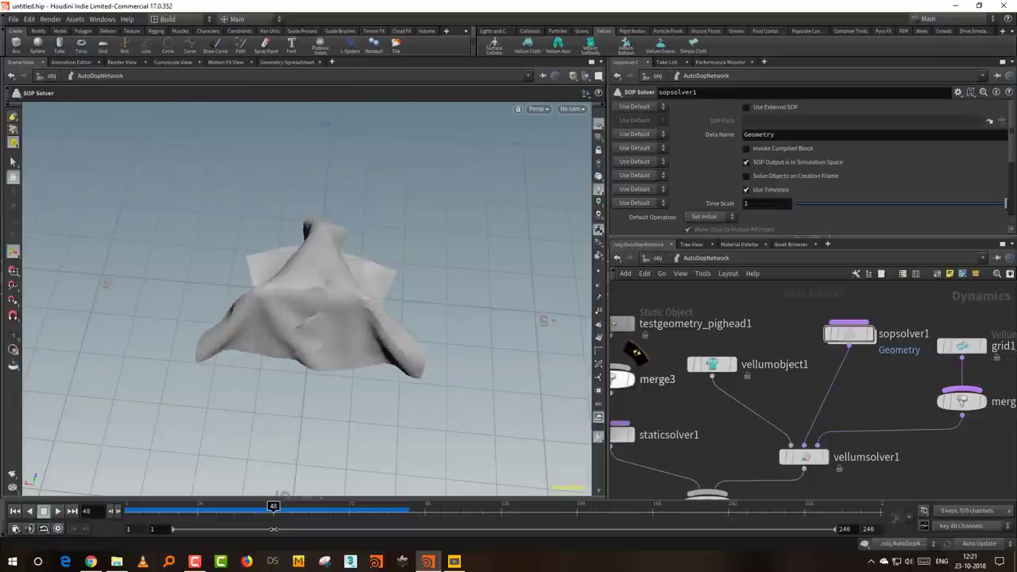
key(Up)
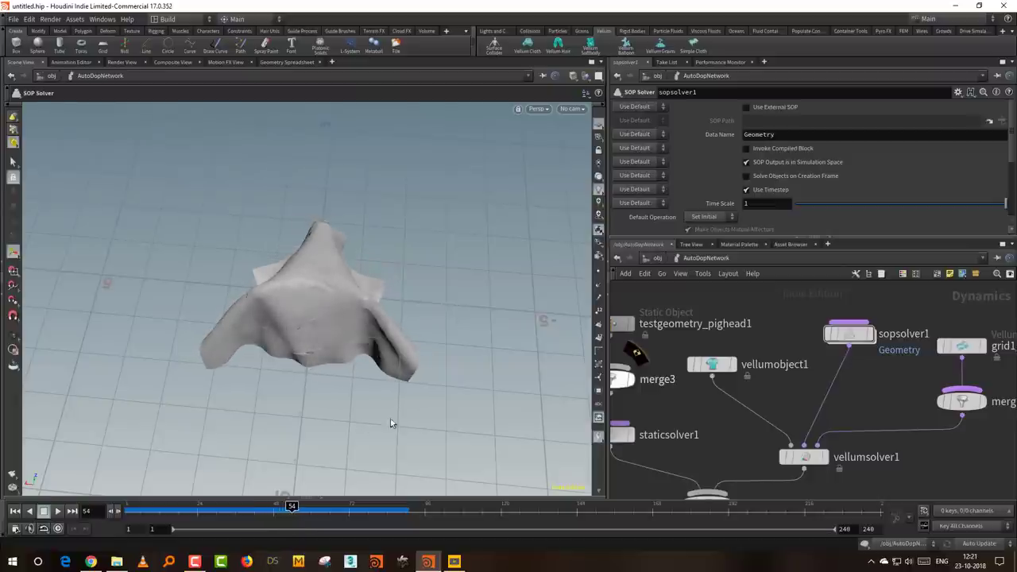
drag(264, 425, 388, 357)
Step: Inside sopsolver1, set attribtransfer1 Distance Threshold to 0.39 and Blend Width to 1.05, then return to AutoDopNetwork
double_click(850, 333)
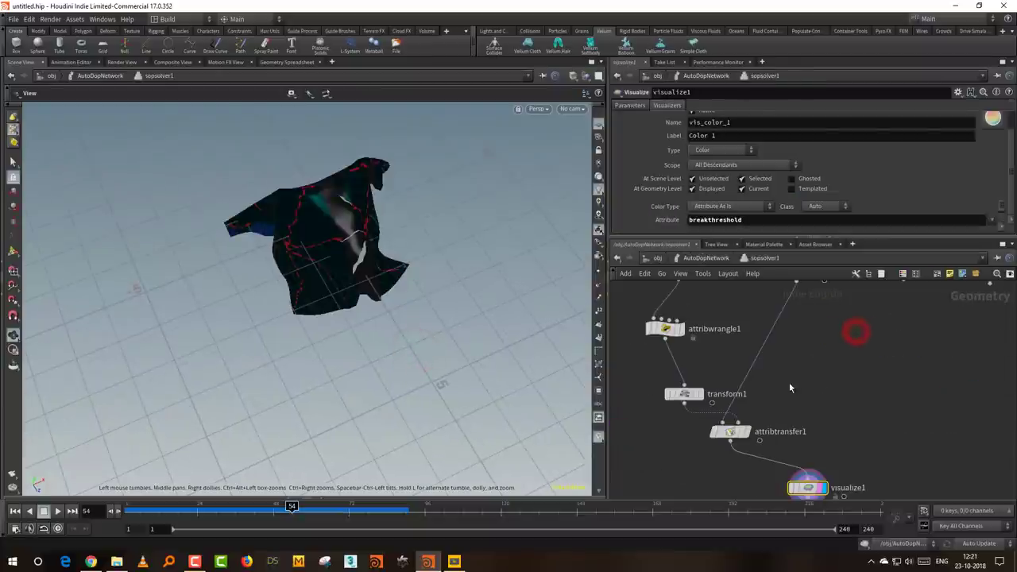
click(731, 433)
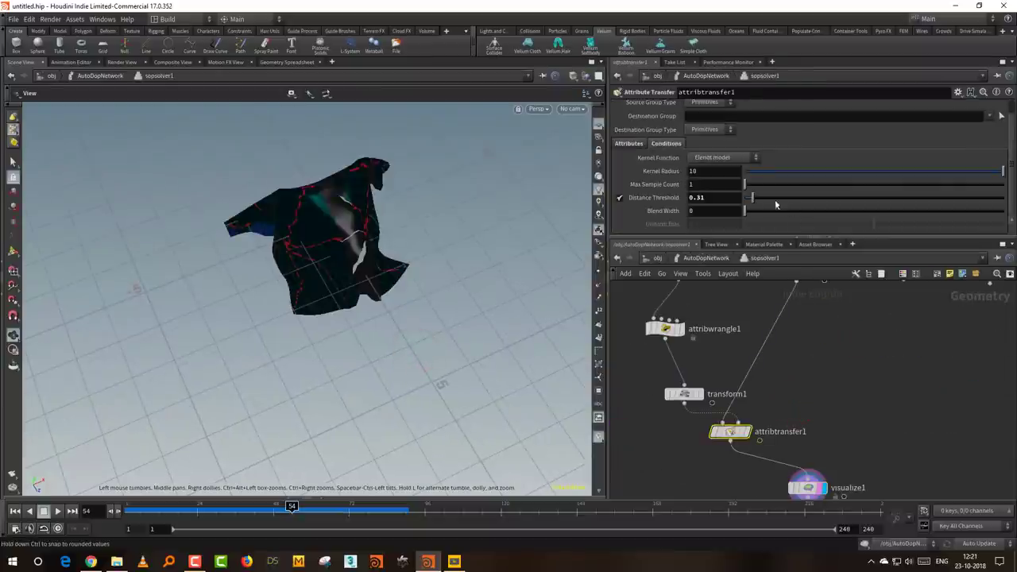
drag(752, 197, 758, 200)
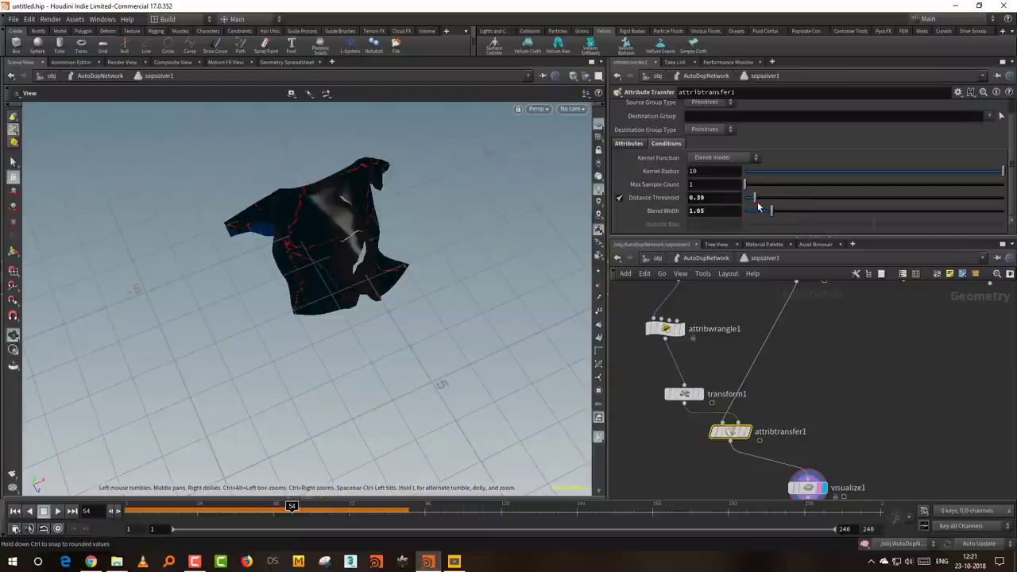
click(699, 258)
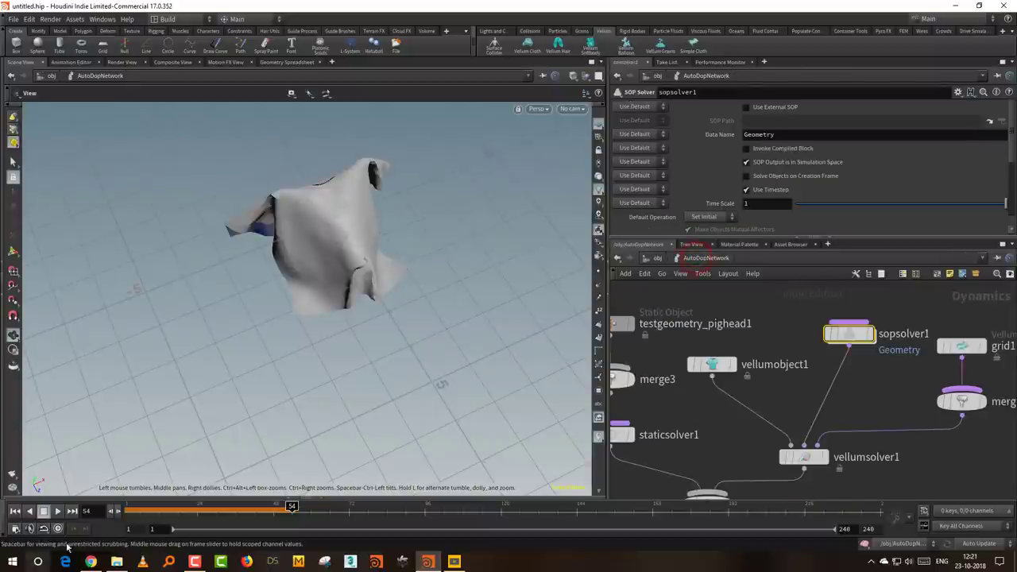
Step: Rewind and play the simulation with the new tearing settings, then view the torn cloth from /obj
click(46, 513)
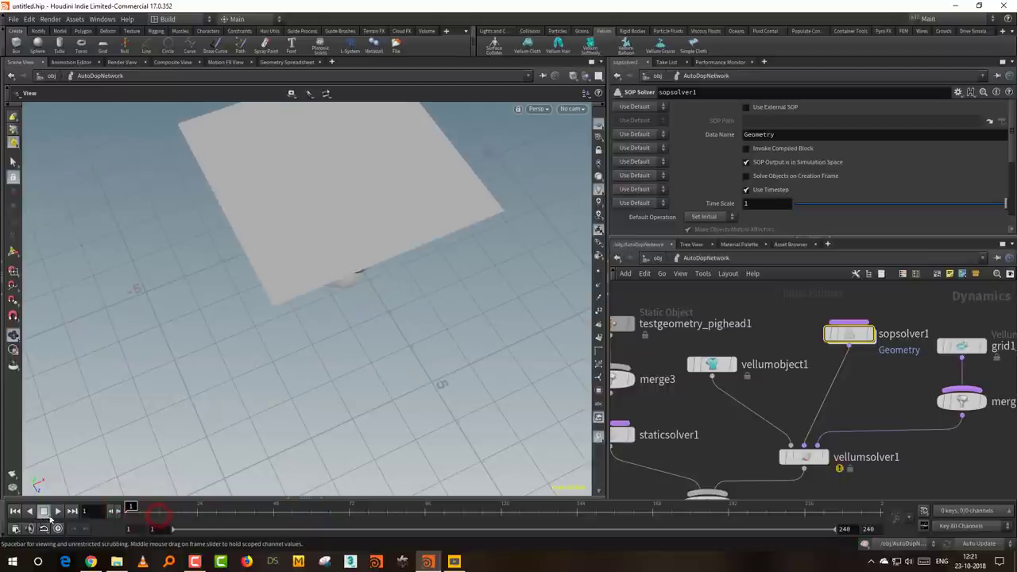
click(59, 513)
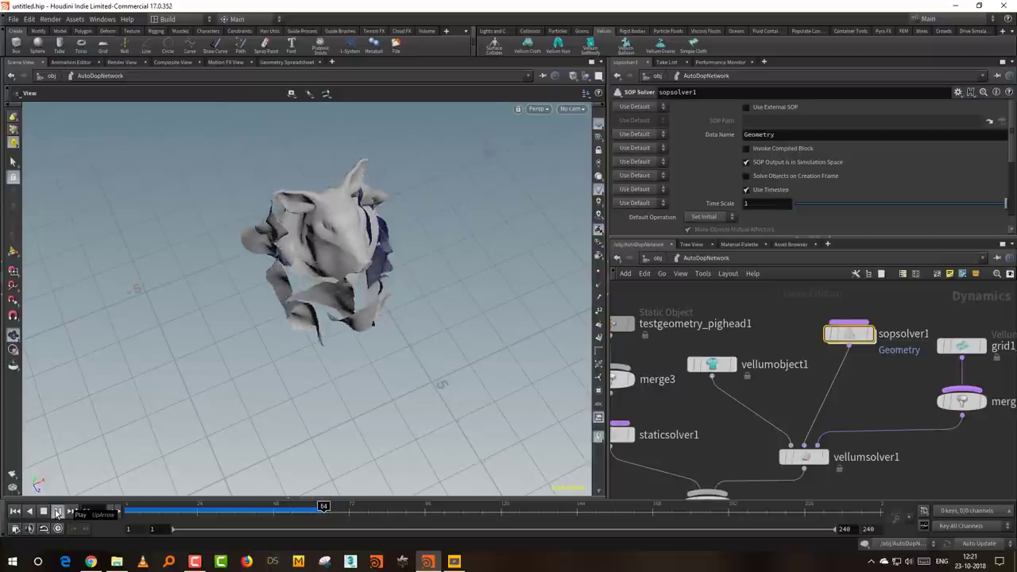
click(58, 510)
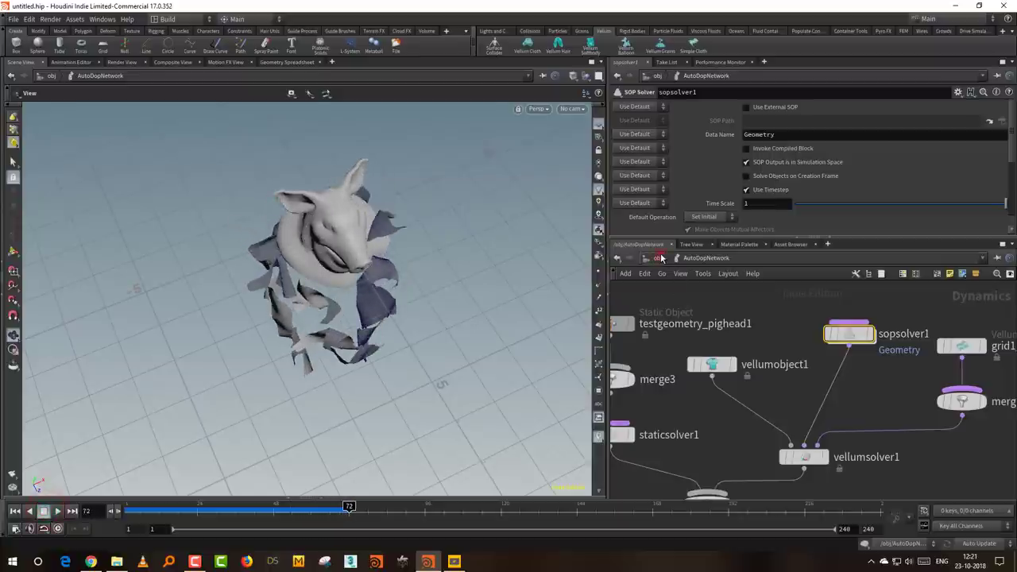
click(657, 258)
drag(420, 376, 94, 450)
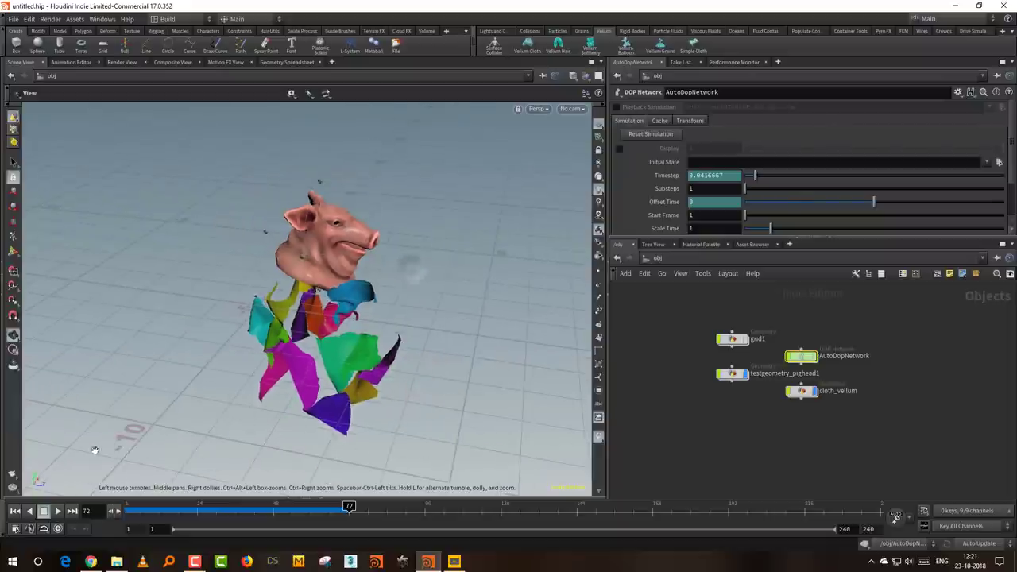
Step: Replay the tearing cloth from frame 1 up close and leave it rewound at frame 1
click(14, 511)
click(58, 510)
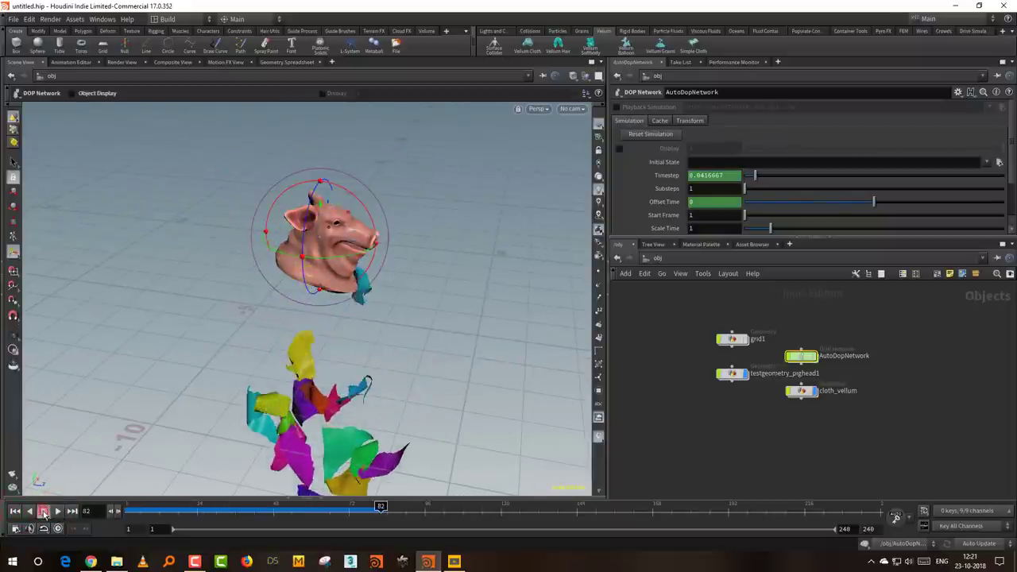
click(43, 511)
click(14, 510)
drag(210, 389, 301, 404)
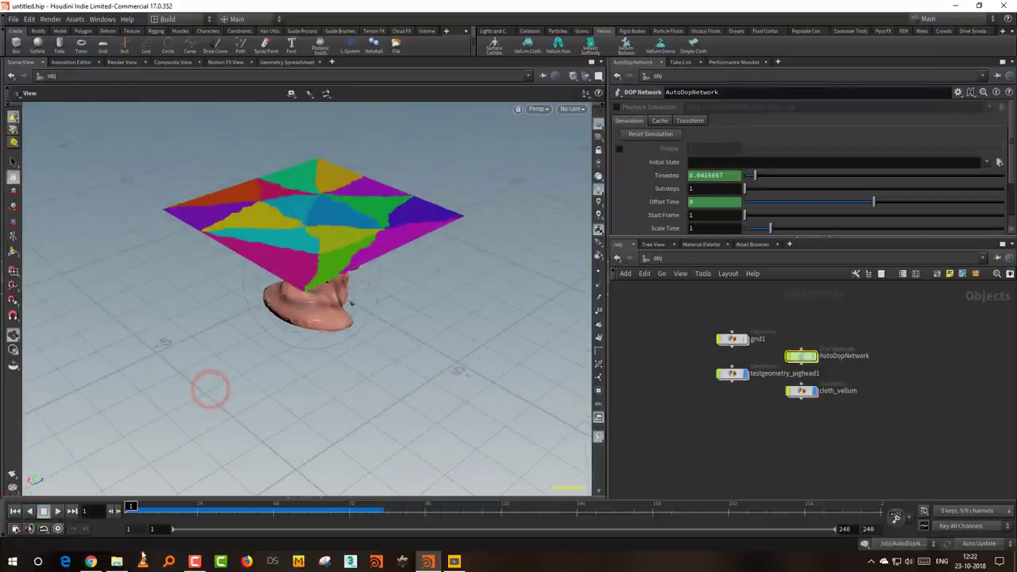
click(57, 510)
click(14, 511)
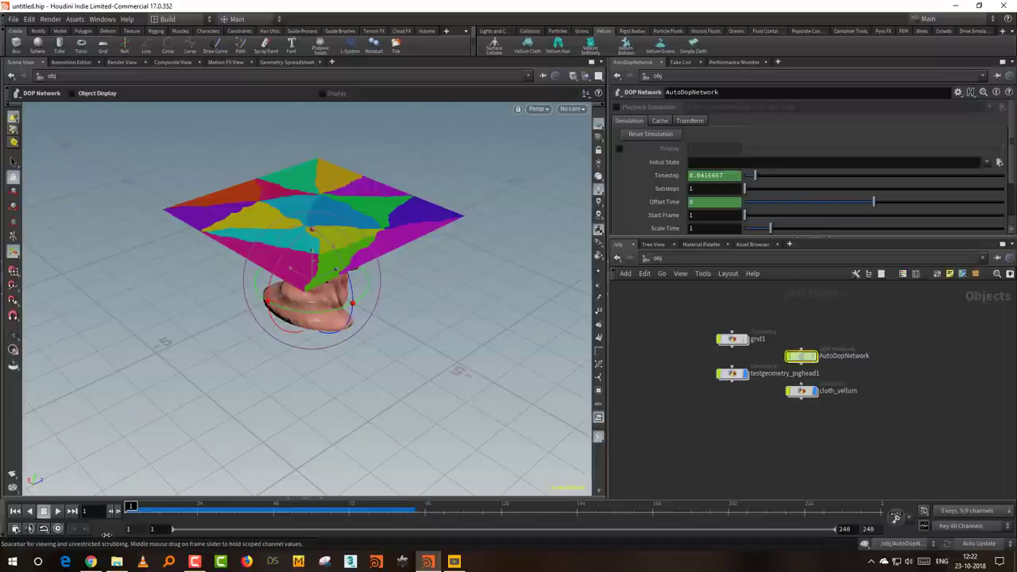
Step: Save the scene as 'vellum attributes' and start a new empty scene
click(13, 19)
click(24, 70)
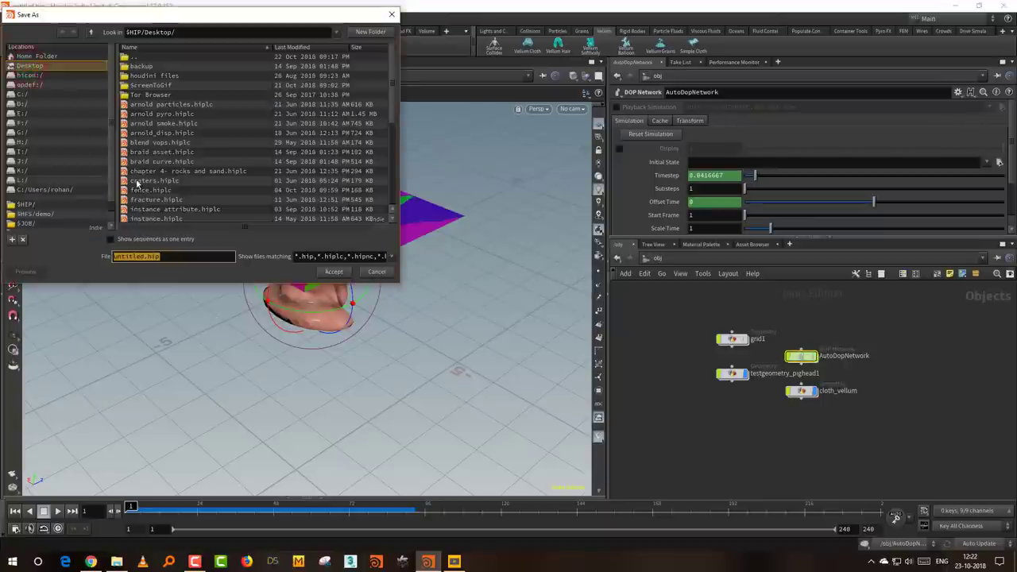
text(vellum at)
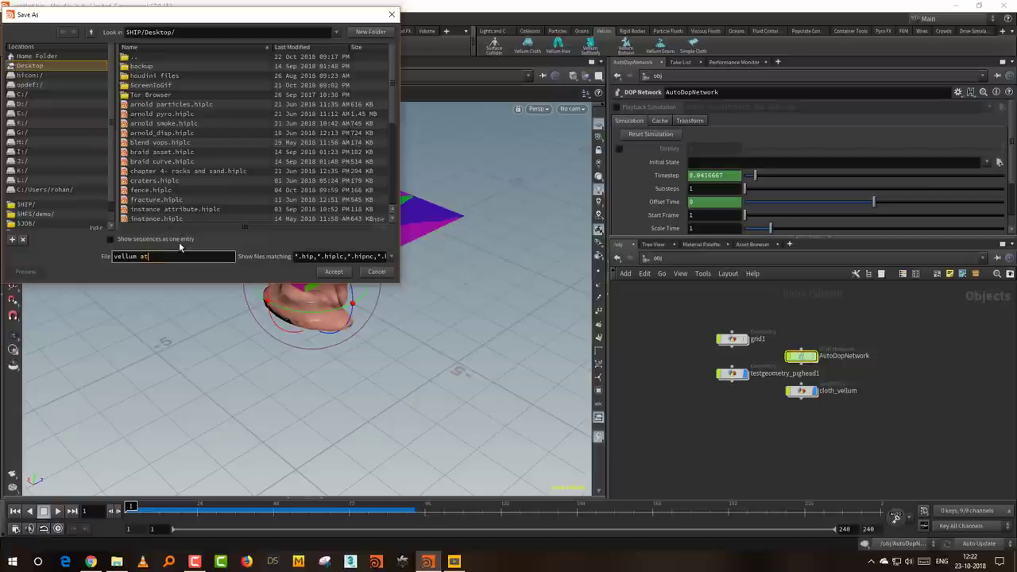
text(tributes)
key(Return)
key(ctrl+n)
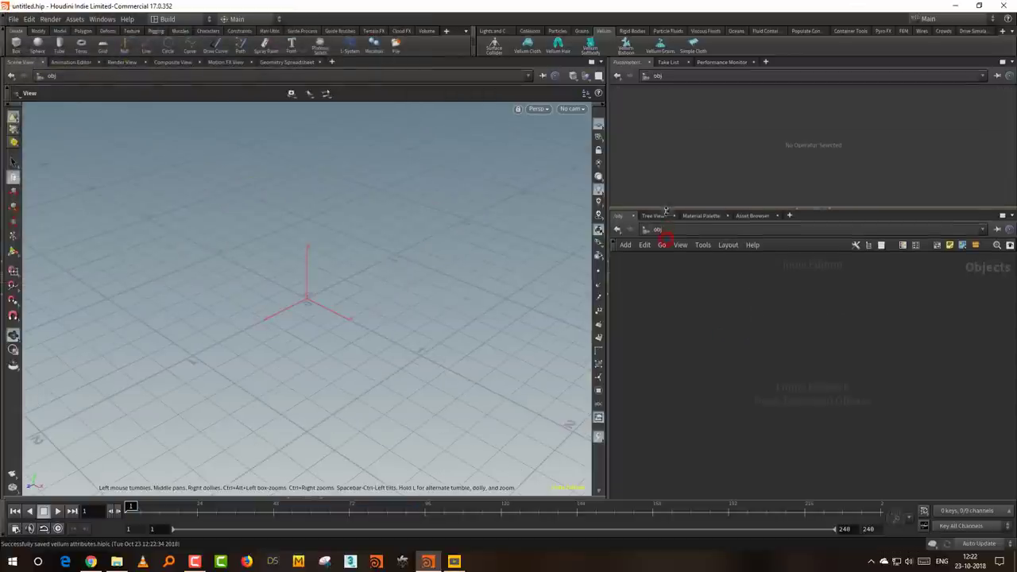
drag(669, 239, 669, 211)
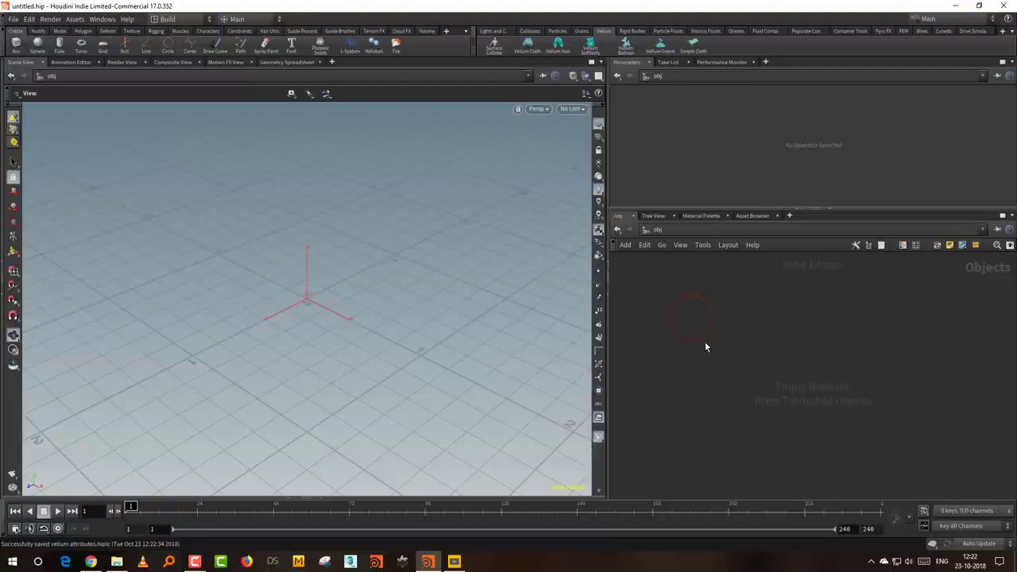
key(Tab)
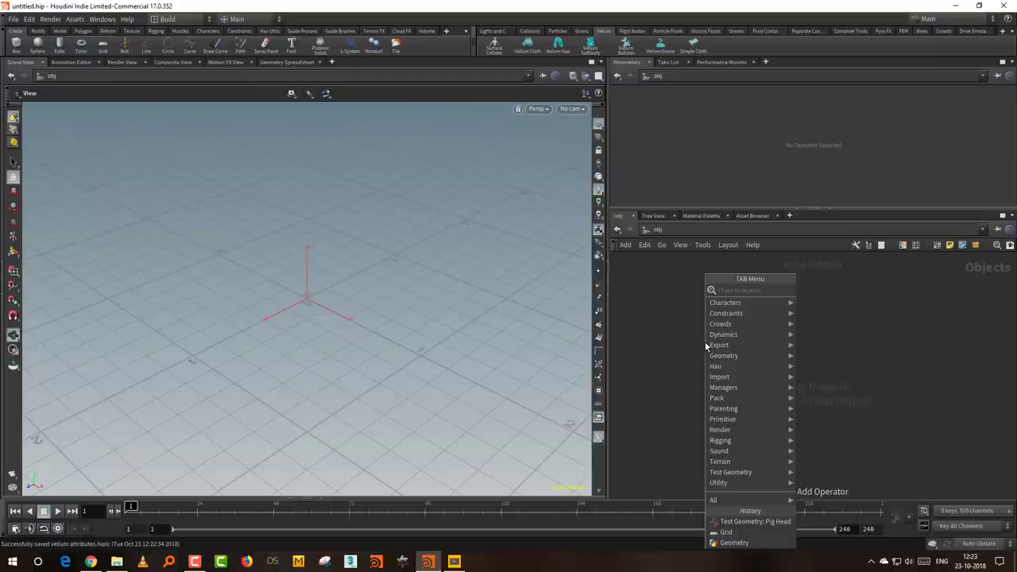
Step: Create a geo1 geometry object and add a Line node inside it
click(676, 337)
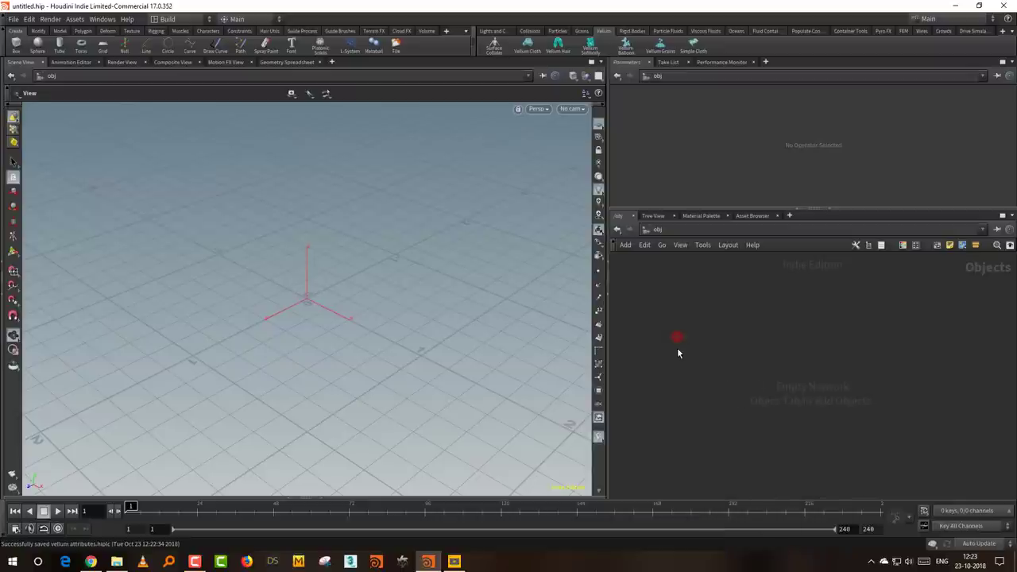
key(Tab)
key(Return)
double_click(677, 350)
key(Tab)
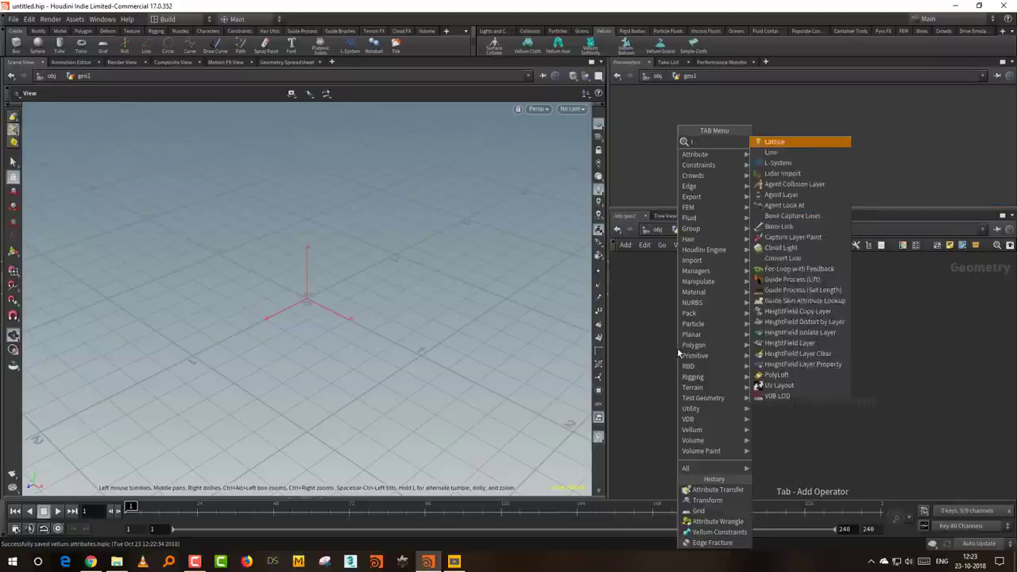
text(line)
key(Return)
click(677, 350)
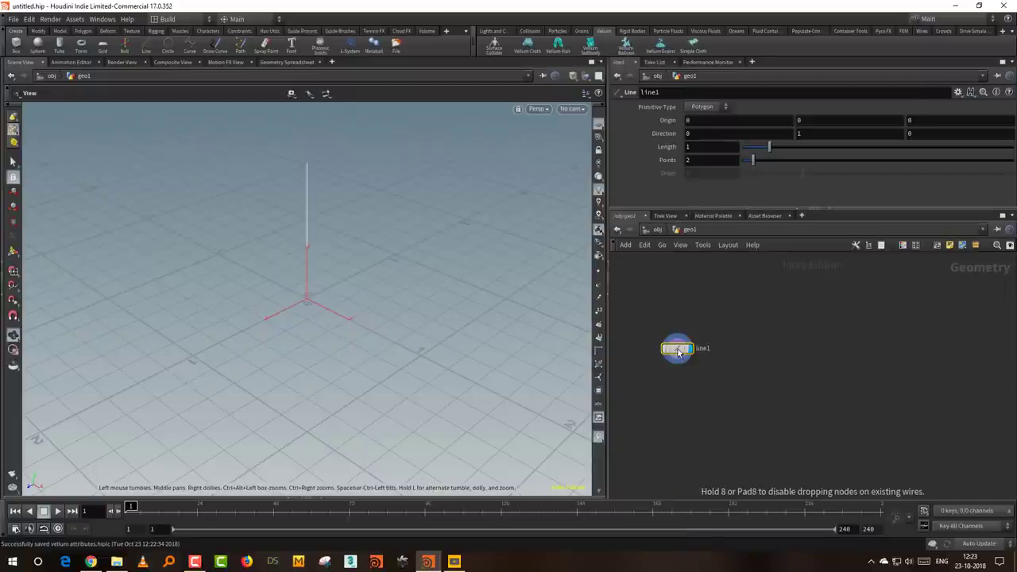
Step: Add a Sphere node, display it, and shrink its radius to 0.1
key(Tab)
mouse_move(811, 143)
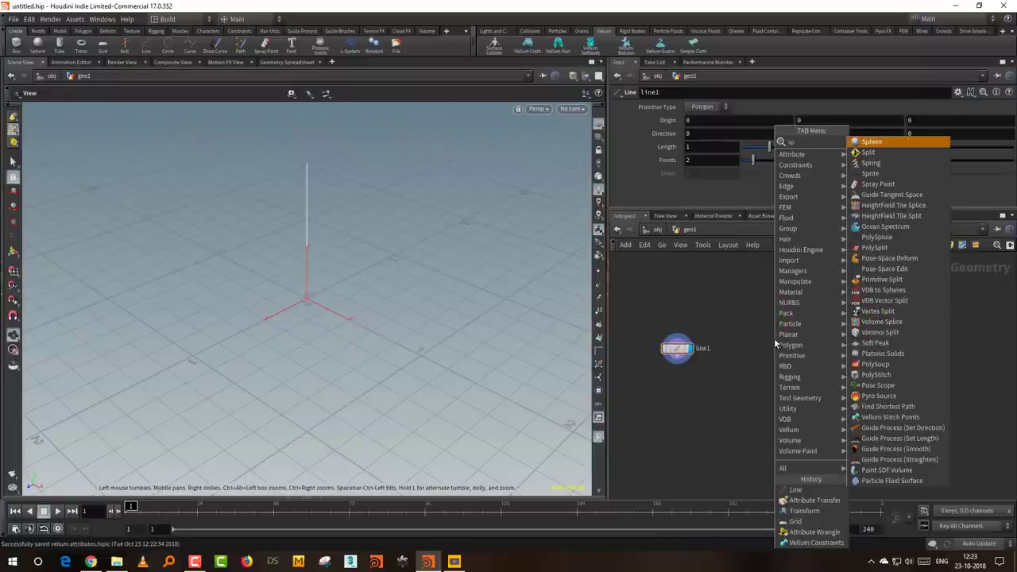
click(890, 239)
click(775, 340)
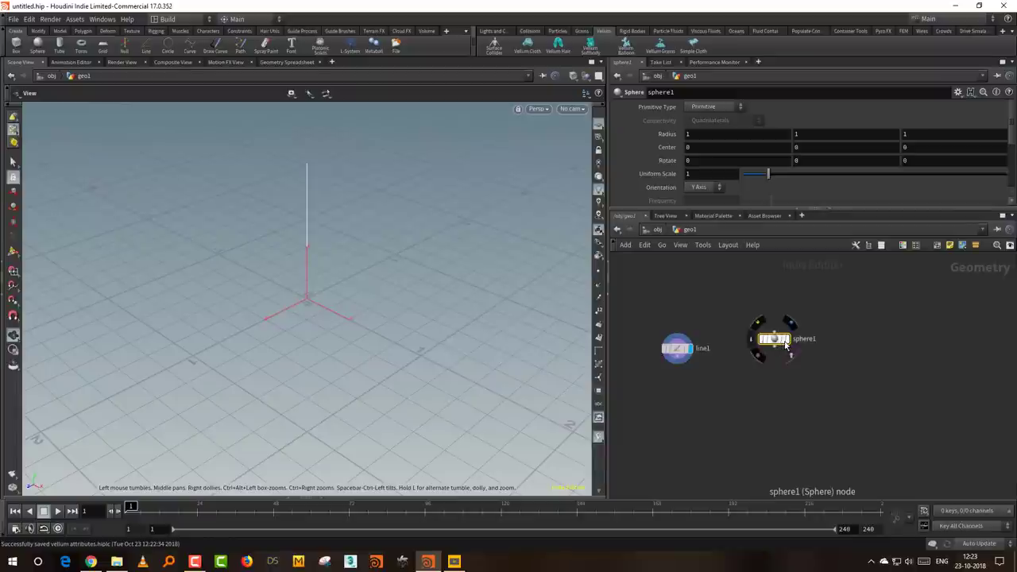
click(791, 347)
click(788, 340)
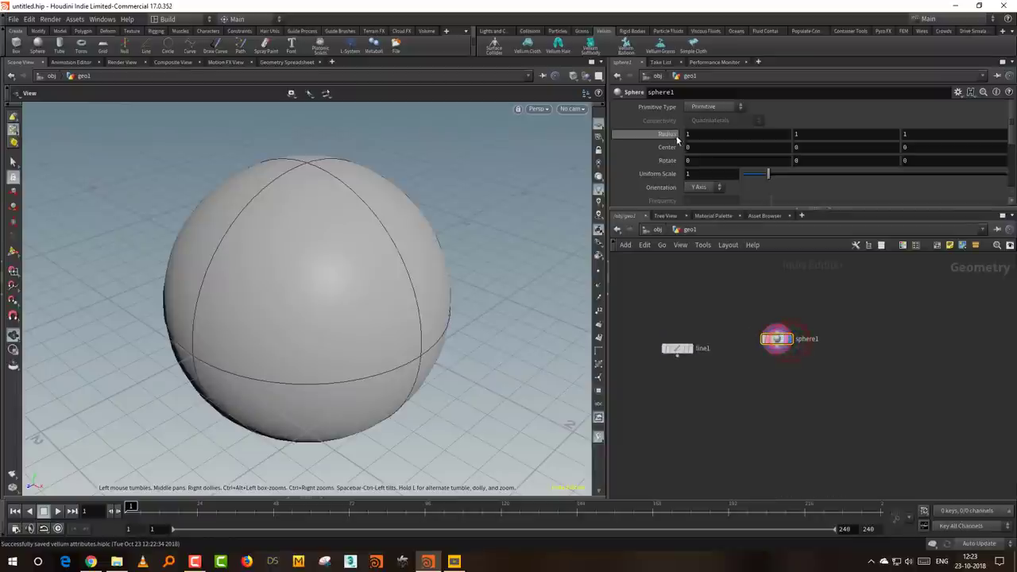
middle_drag(664, 134, 628, 148)
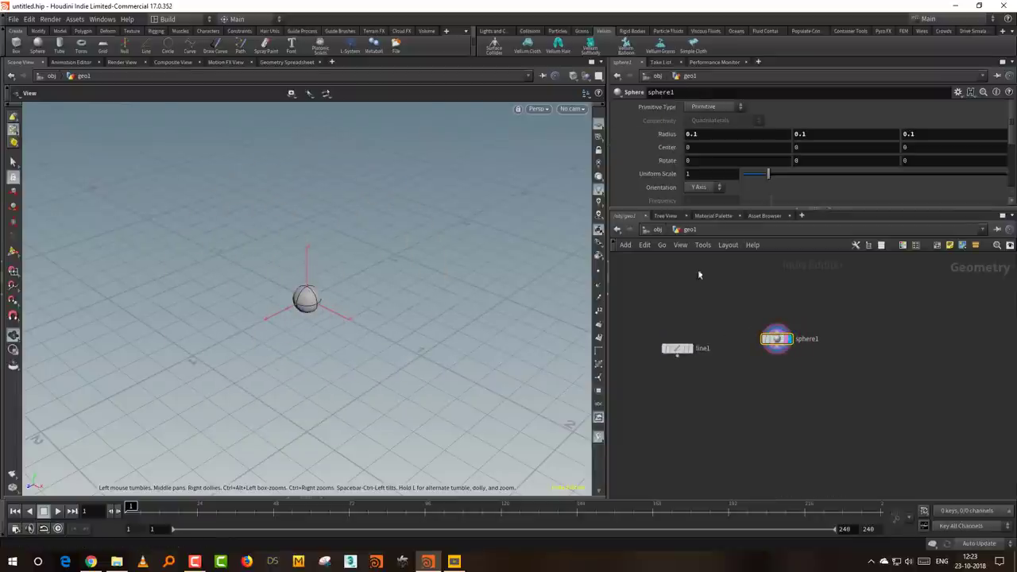
right_click(760, 385)
Step: Add a Transform node below sphere1 and wire sphere1 into it
mouse_move(782, 281)
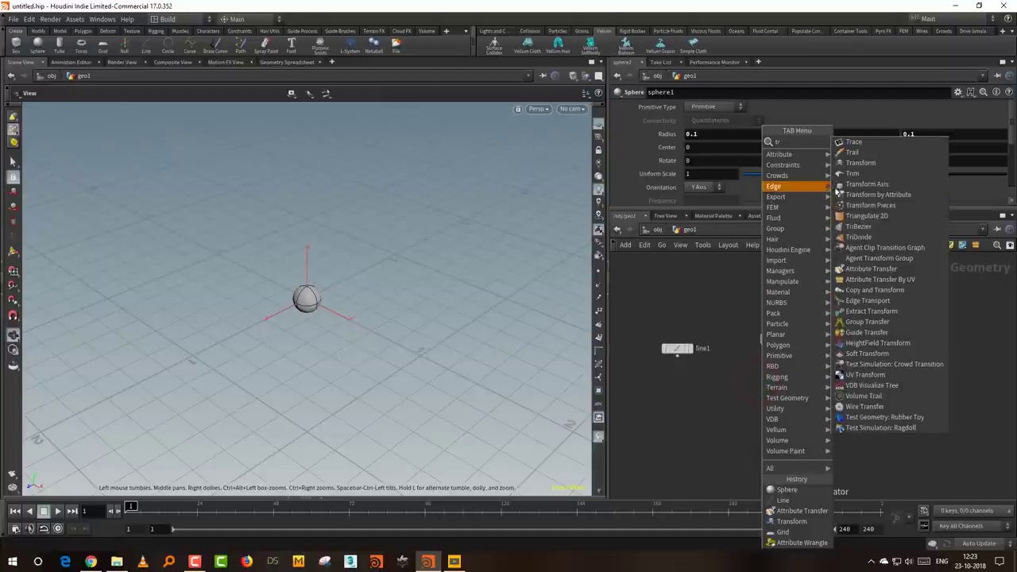
click(885, 161)
click(774, 423)
drag(778, 353, 775, 417)
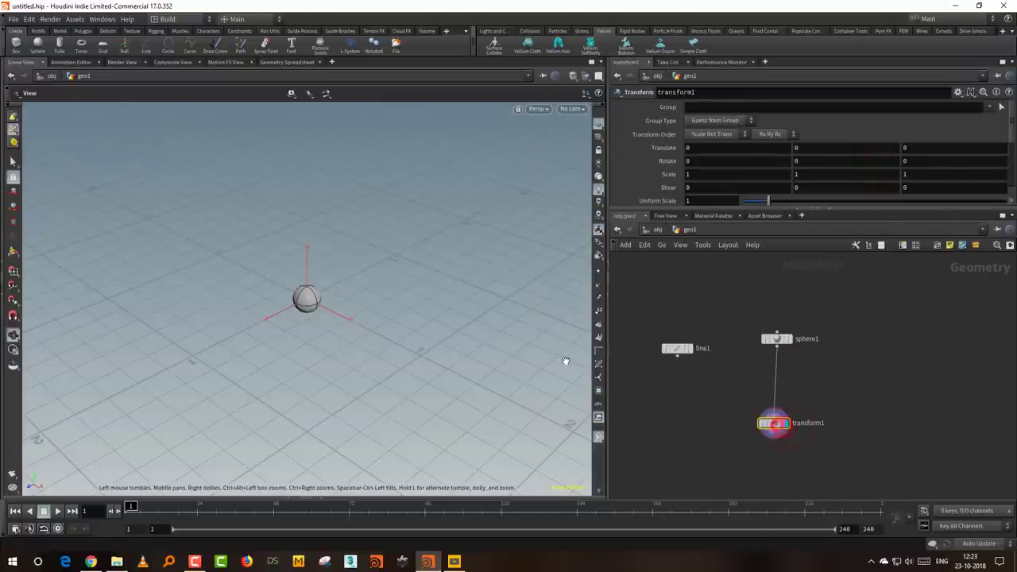
Step: Move the sphere up and back and keyframe its Translate at frame 1
drag(393, 315, 382, 275)
key(Return)
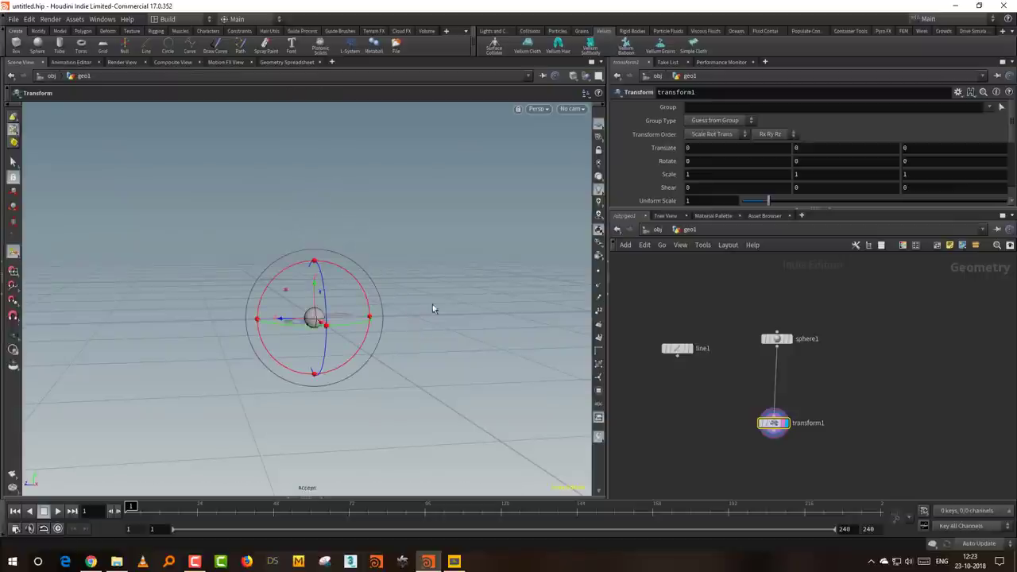
drag(286, 289, 130, 123)
key(Escape)
drag(262, 173, 262, 172)
key(Return)
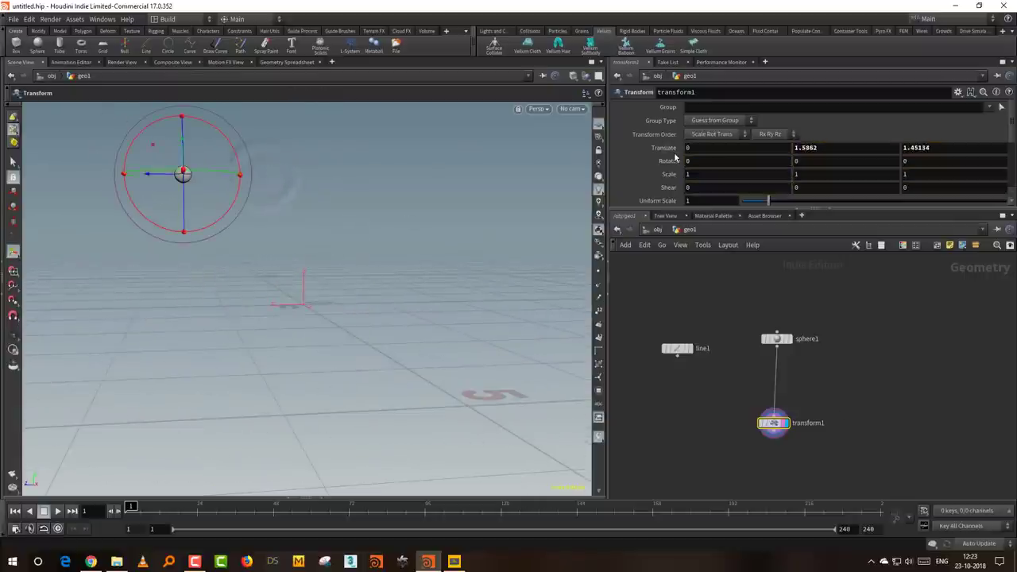
alt+click(668, 148)
Step: Key the sphere moved right at frame 46, then keyframe its Translate at frame 71
drag(179, 517, 267, 517)
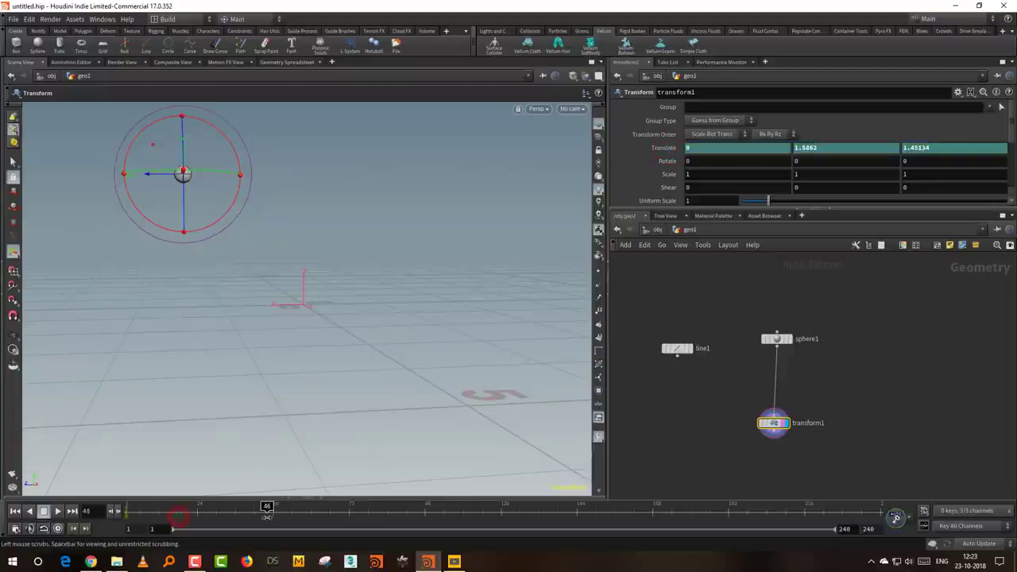
drag(154, 154, 373, 148)
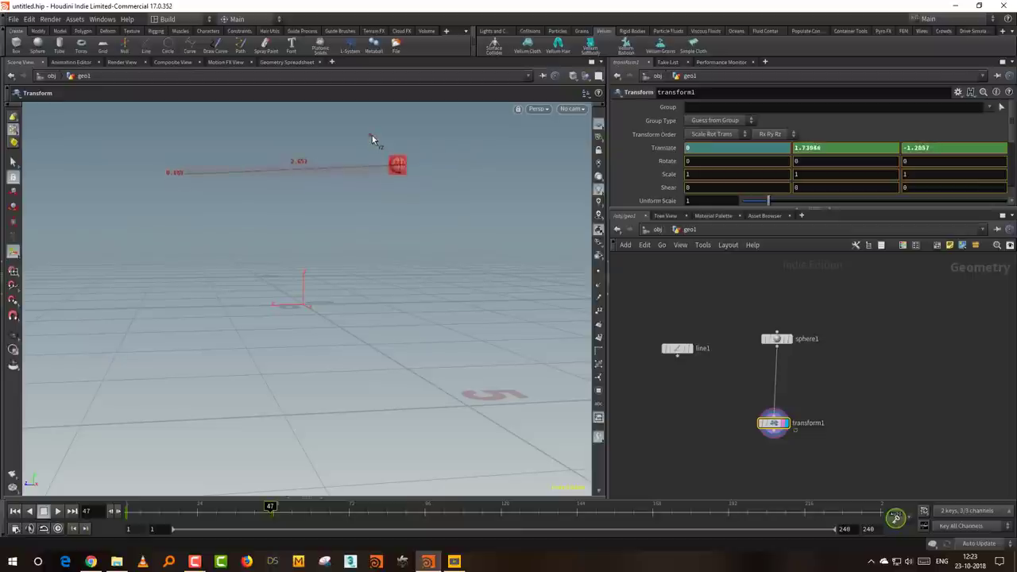
click(347, 506)
drag(355, 506, 364, 506)
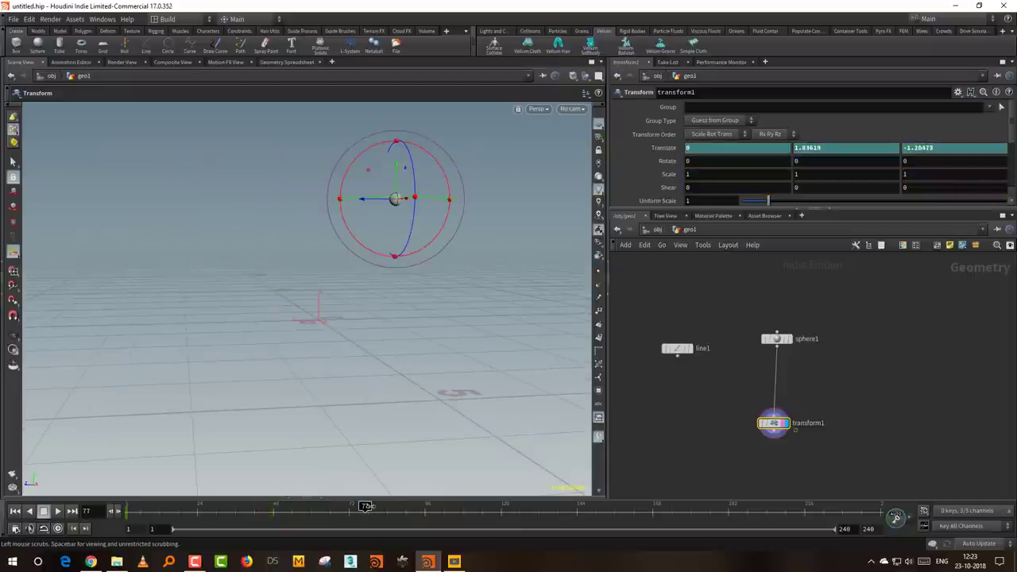
middle_drag(361, 382, 390, 408)
drag(283, 512, 437, 518)
alt+click(668, 147)
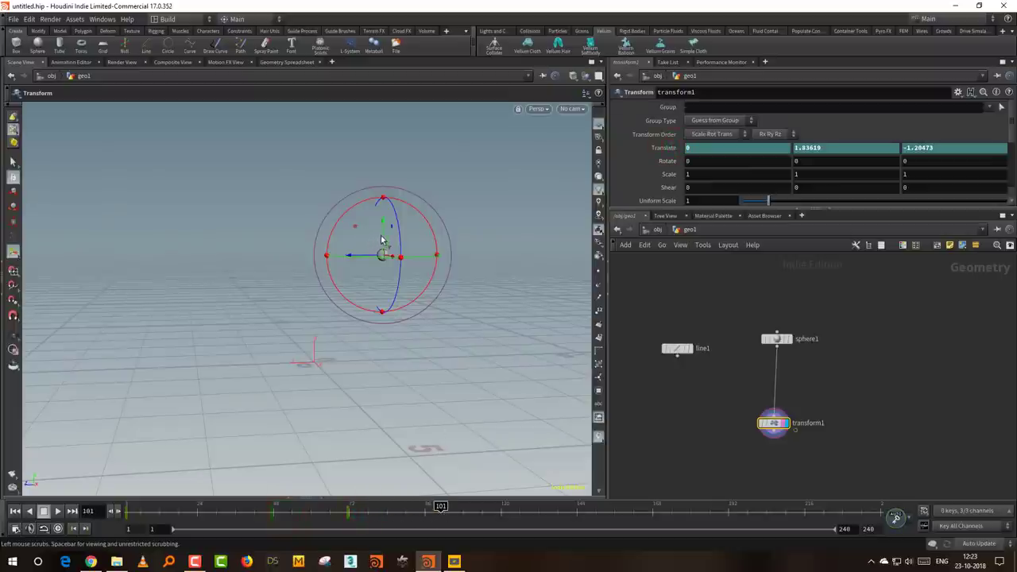
Step: Move the sphere up toward the camera and preview its motion through frame 101
drag(355, 225, 268, 104)
drag(440, 515, 127, 515)
middle_drag(685, 438, 695, 401)
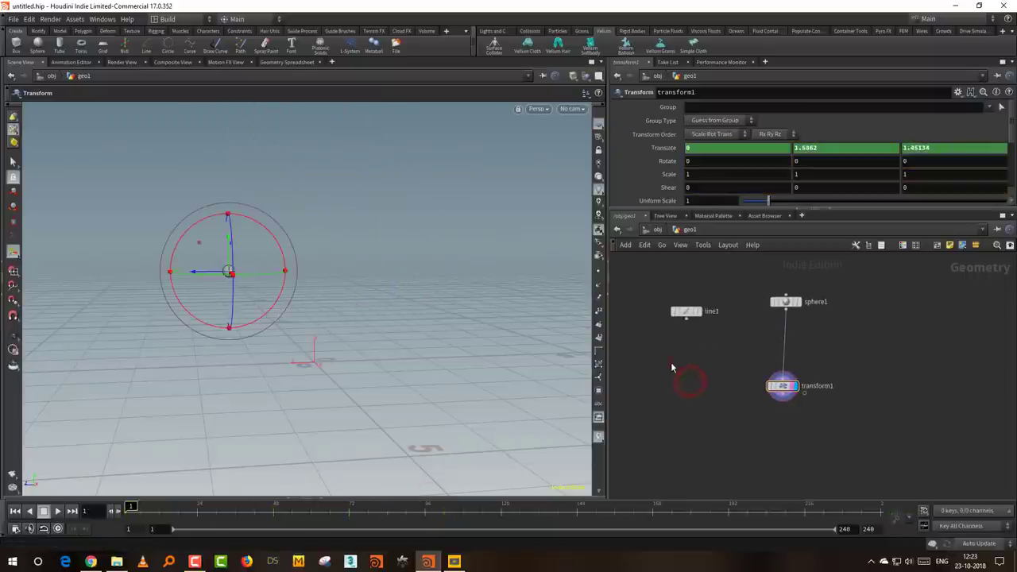
click(685, 311)
Step: Point line1 down with Direction Y -1 and copy it onto the animated sphere with Copy to Points
click(802, 134)
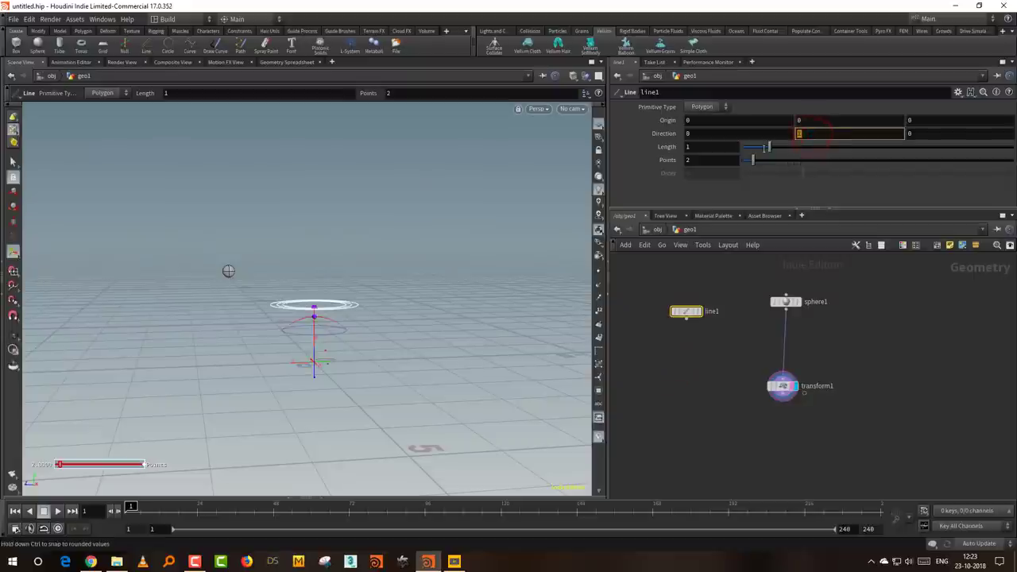
key(Return)
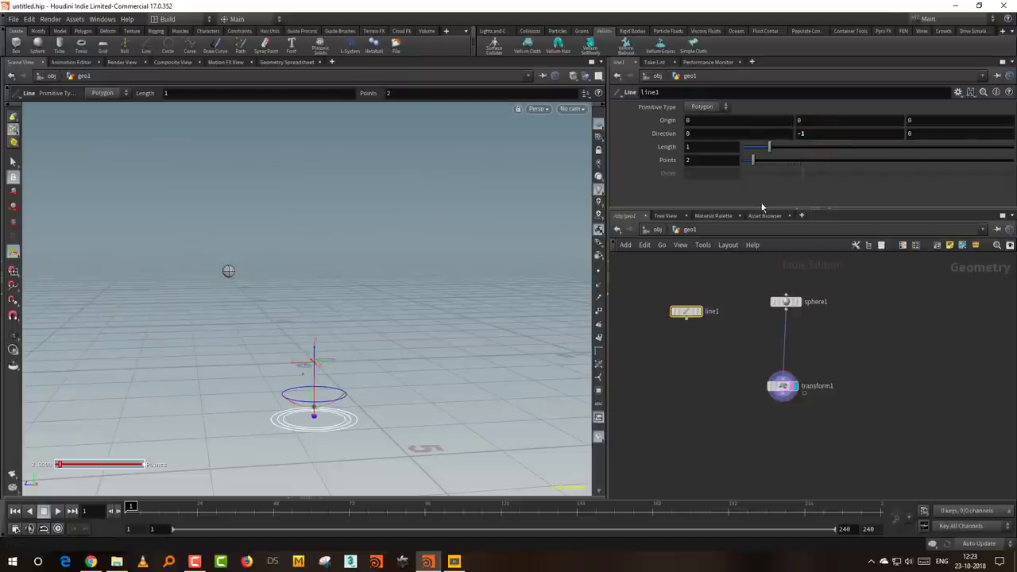
key(Tab)
text(cop)
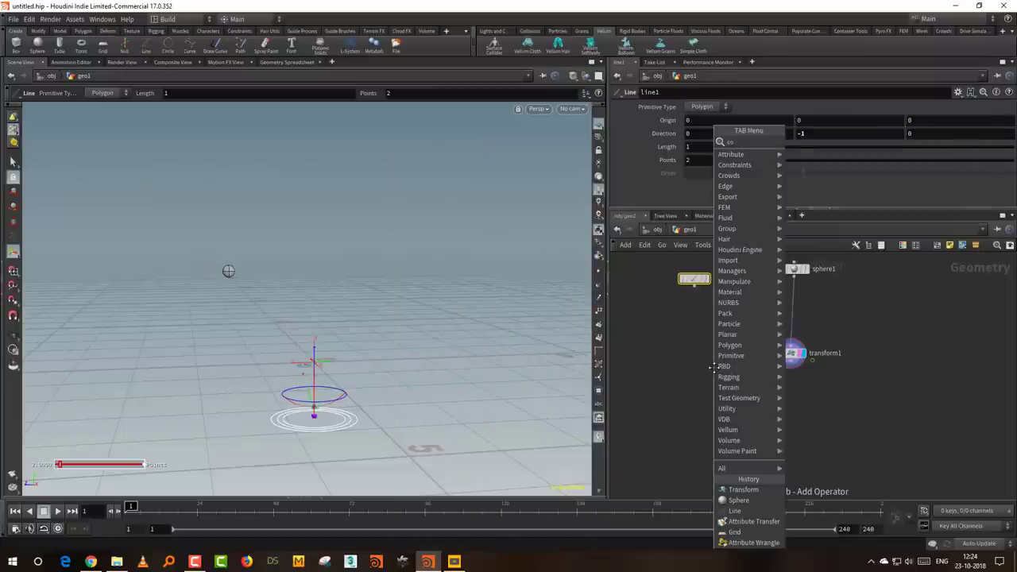
click(826, 174)
click(723, 438)
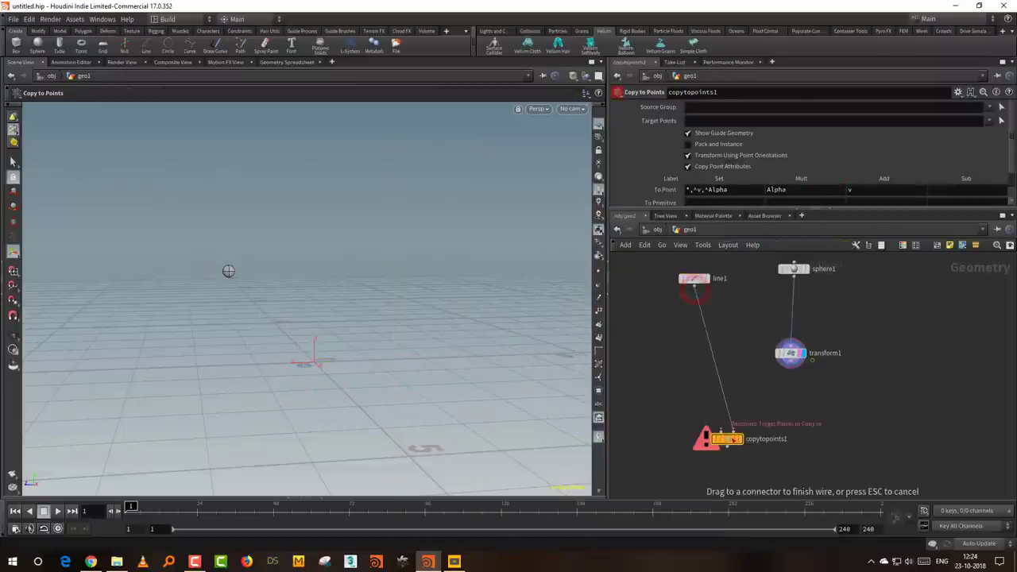
drag(789, 367, 737, 430)
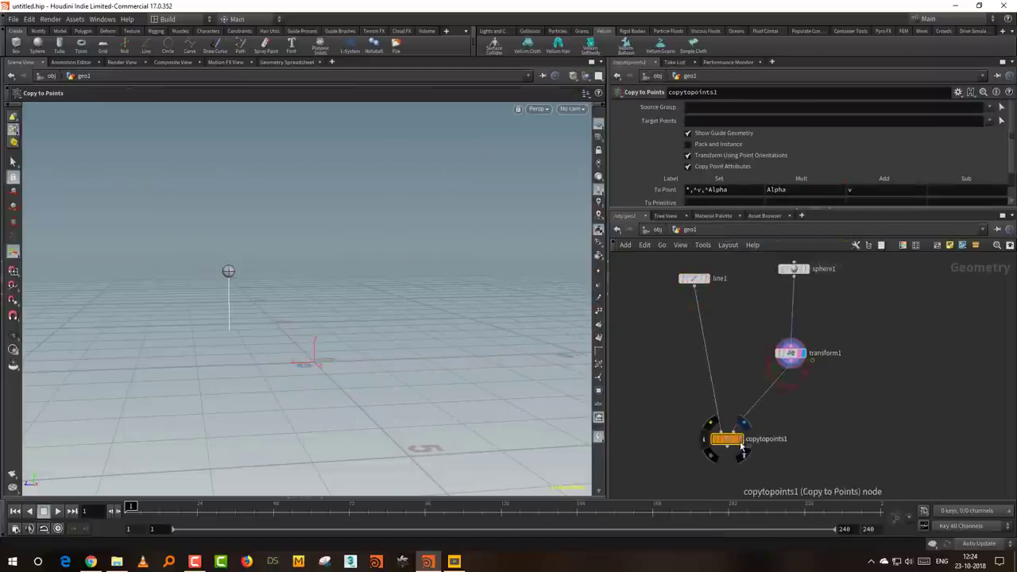
drag(156, 511, 294, 529)
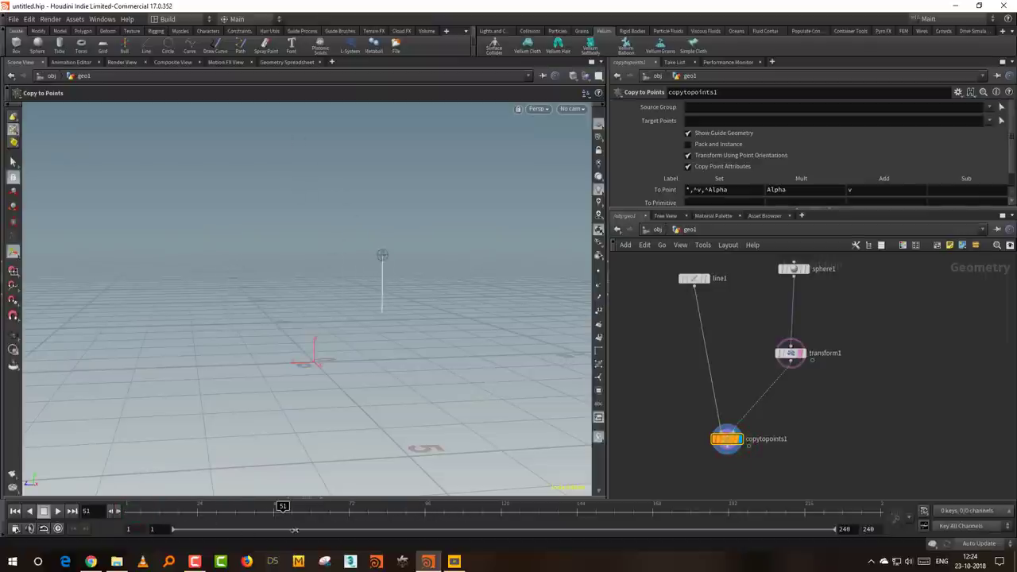
Step: Lengthen line1 to 1.53 and give it 16 points
drag(669, 324, 719, 265)
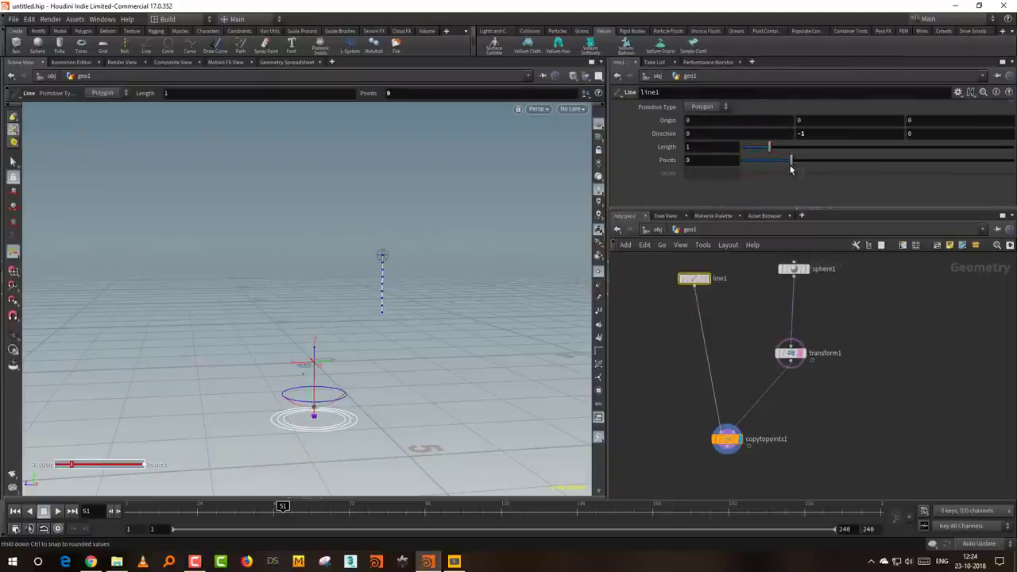
drag(770, 151, 784, 152)
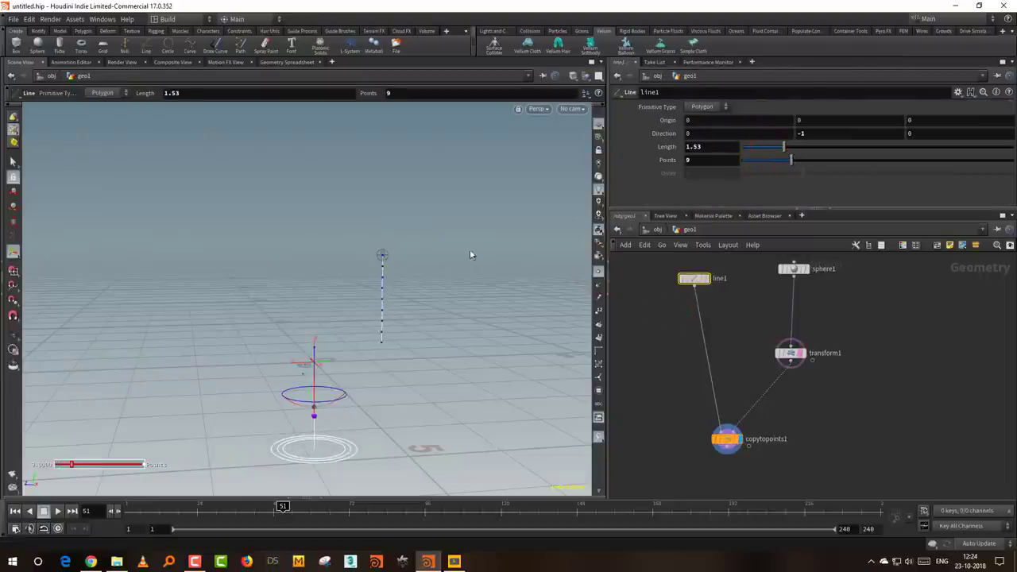
drag(481, 270, 481, 270)
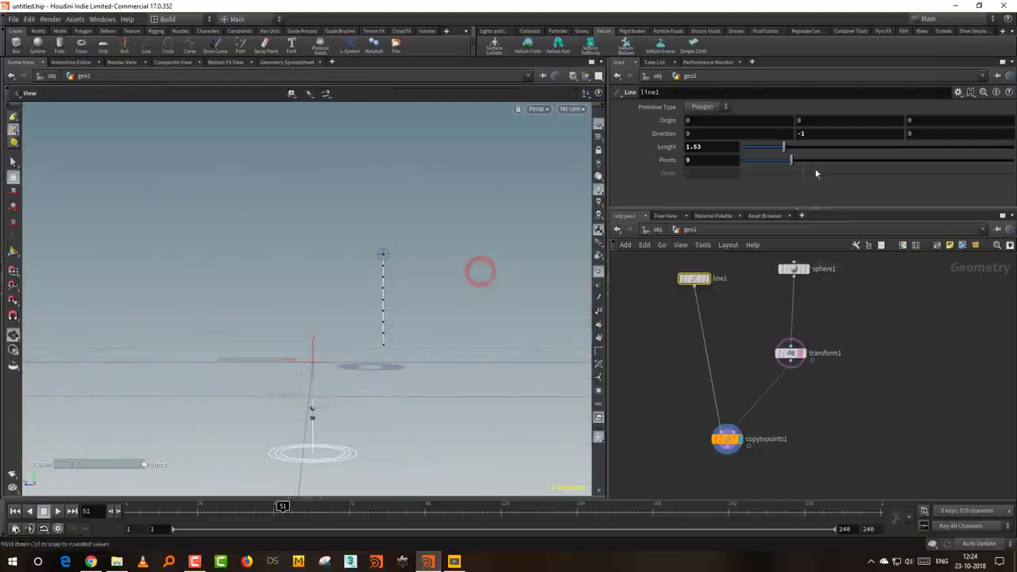
click(627, 358)
key(Tab)
Step: Insert a Group node after line1 named pin with Base Group 0
text(group)
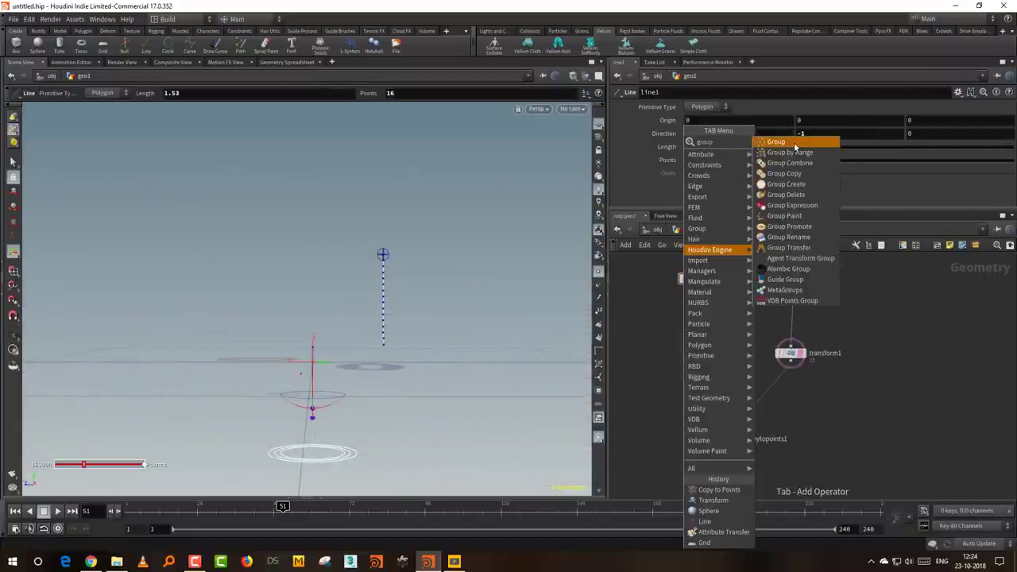
click(783, 142)
click(705, 320)
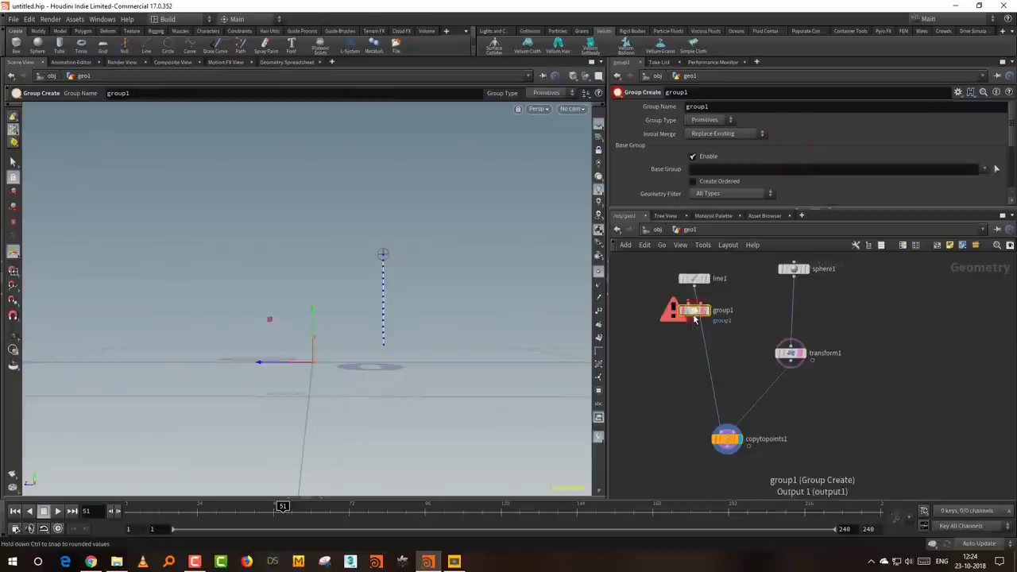
drag(705, 324, 695, 326)
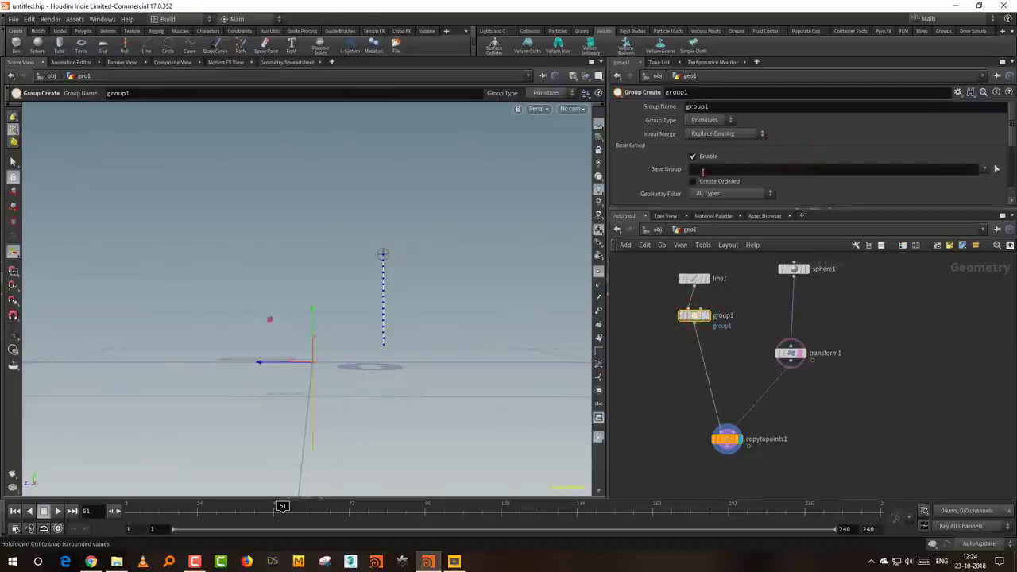
click(702, 169)
text(0)
key(Return)
double_click(719, 106)
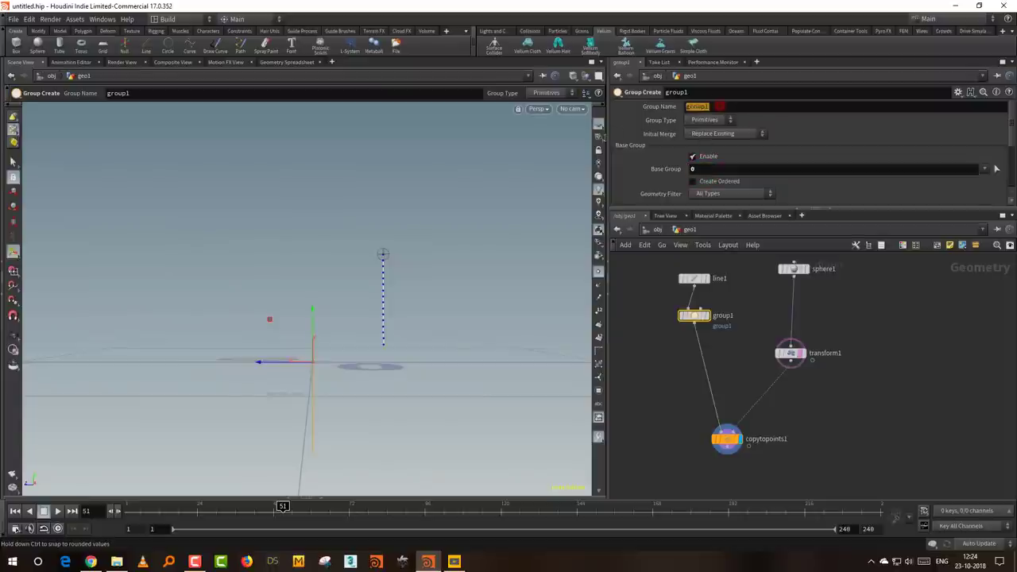
key(Return)
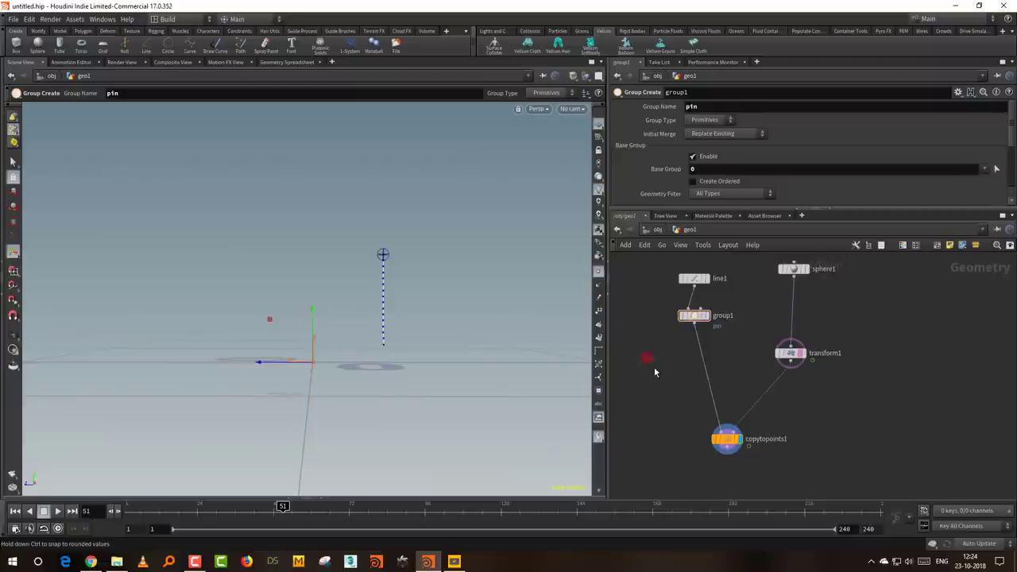
Step: Add a Group by Range after the pin group, grouping Points with range End 1
key(Tab)
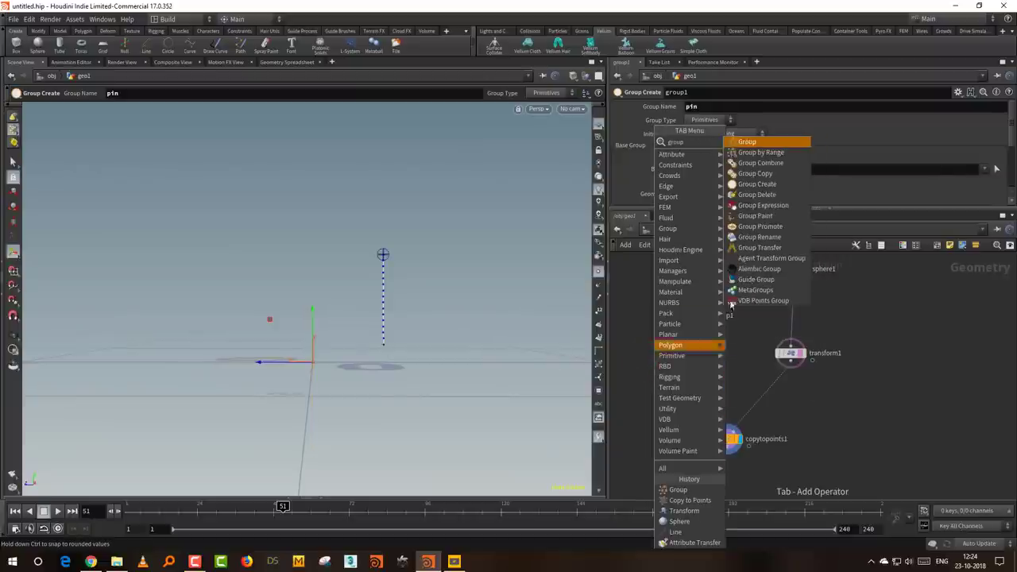
click(774, 152)
click(712, 366)
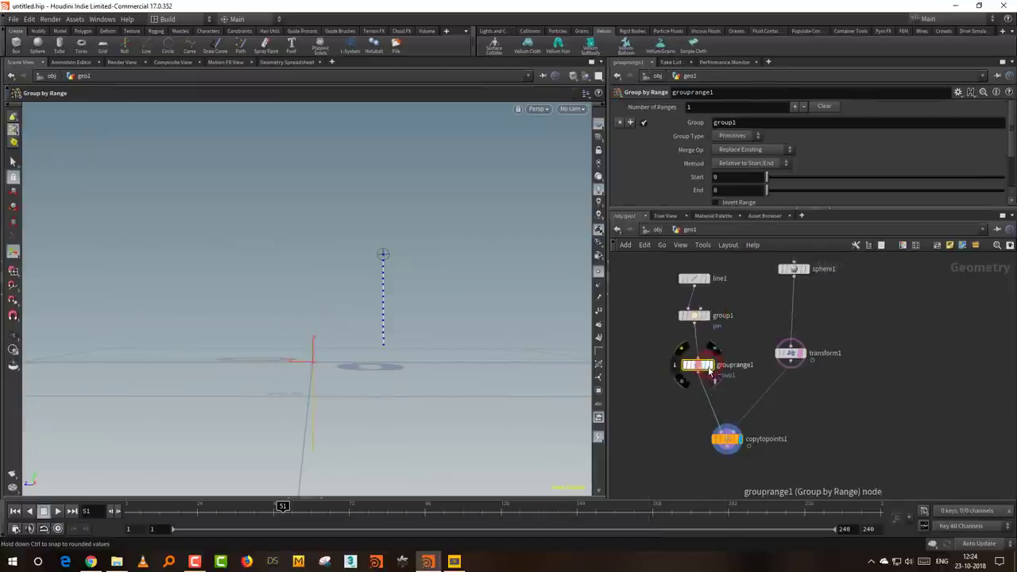
click(708, 366)
key(Escape)
drag(381, 298, 513, 211)
click(597, 126)
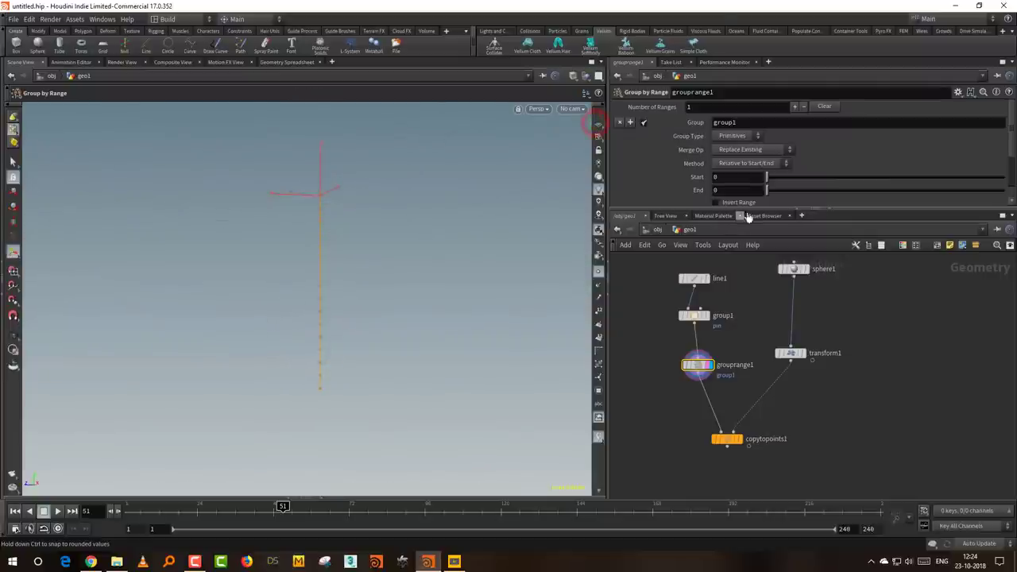
click(734, 137)
click(734, 147)
click(792, 190)
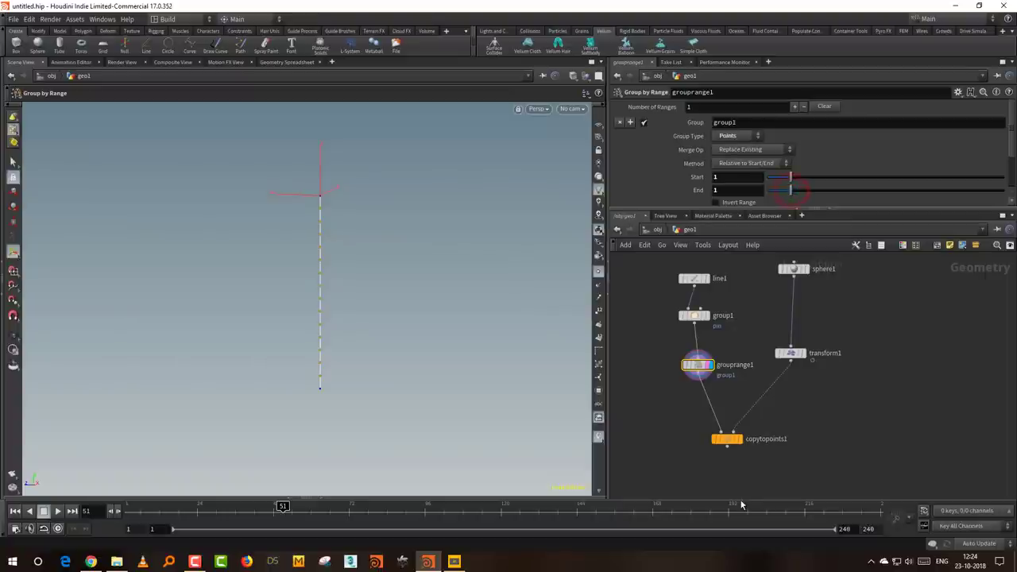
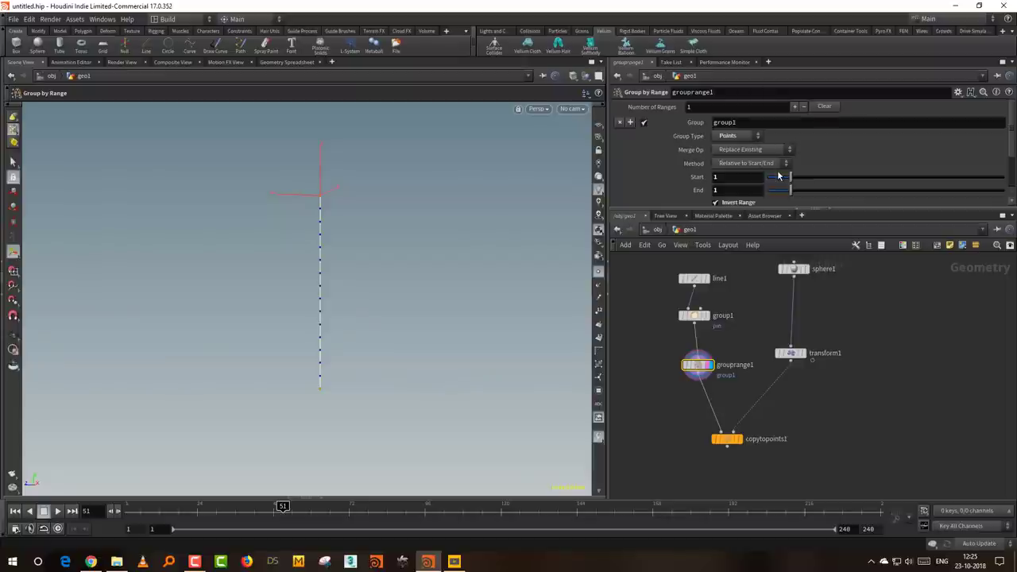
Step: Set grouprange1 Start to 0, rename its group to glue, and display copytopoints1
click(777, 177)
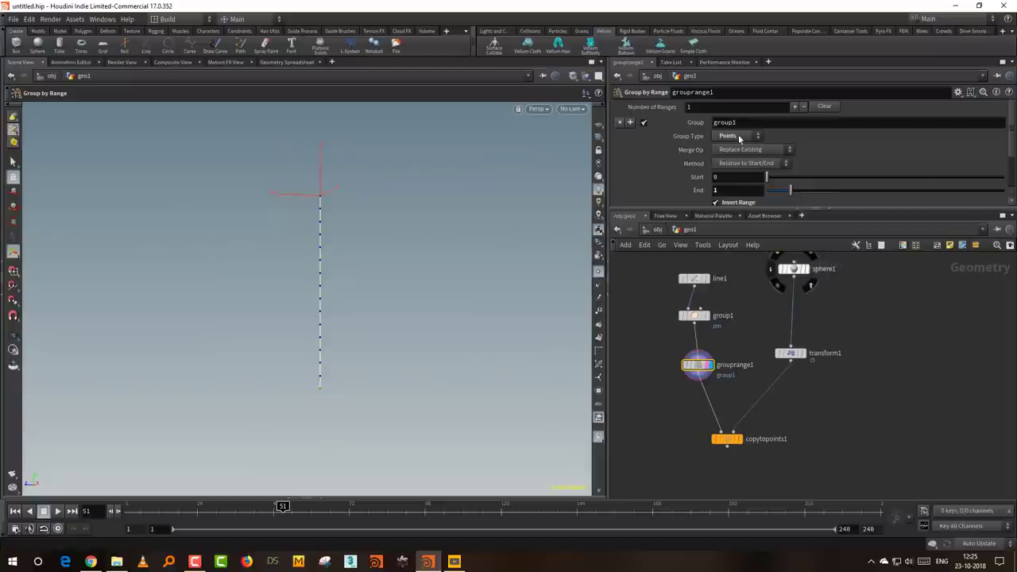
key(ctrl+a)
text(glue)
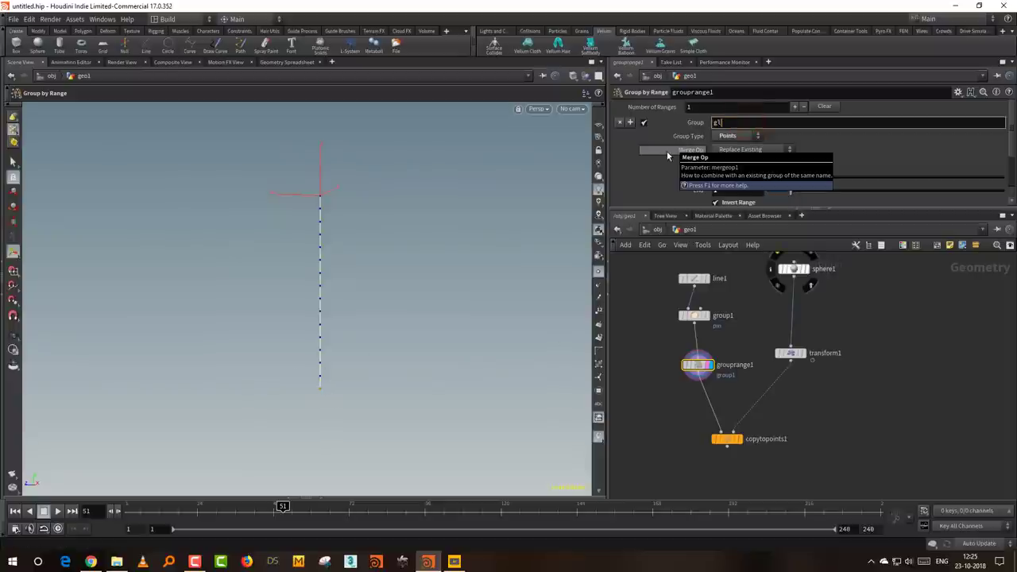
key(Return)
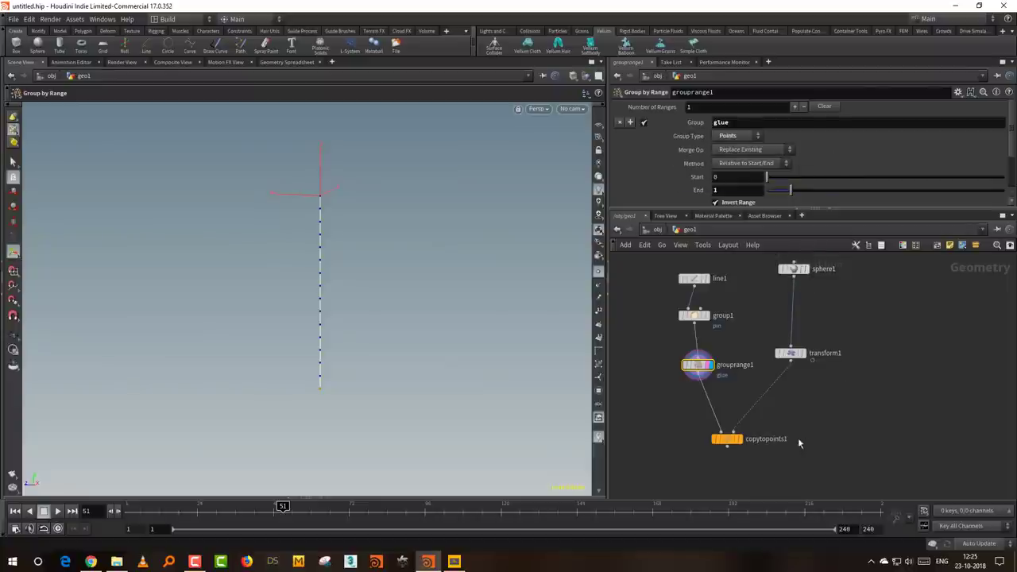
click(741, 447)
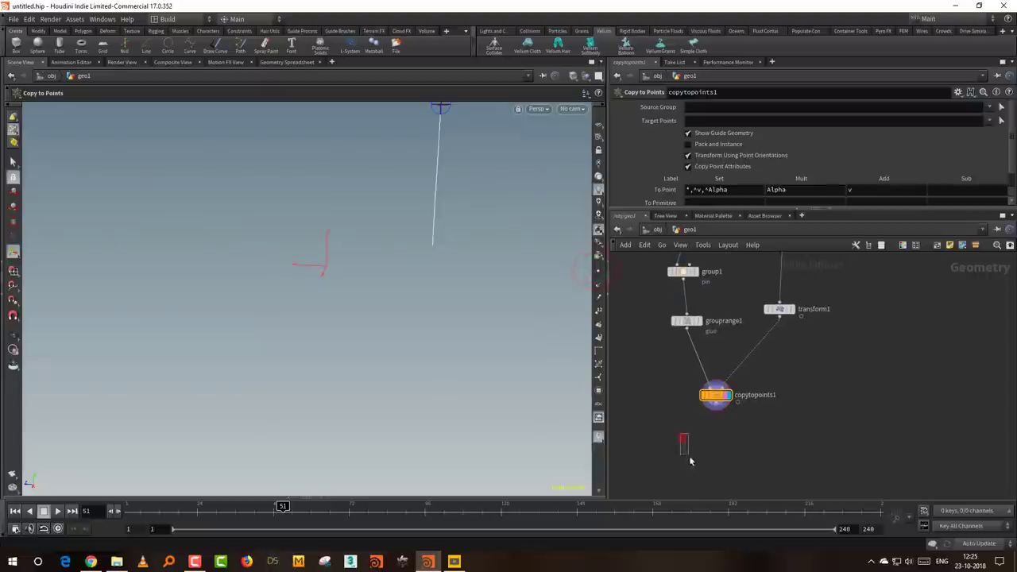
Step: Add a Vellum Configure Hair node below copytopoints1
key(Tab)
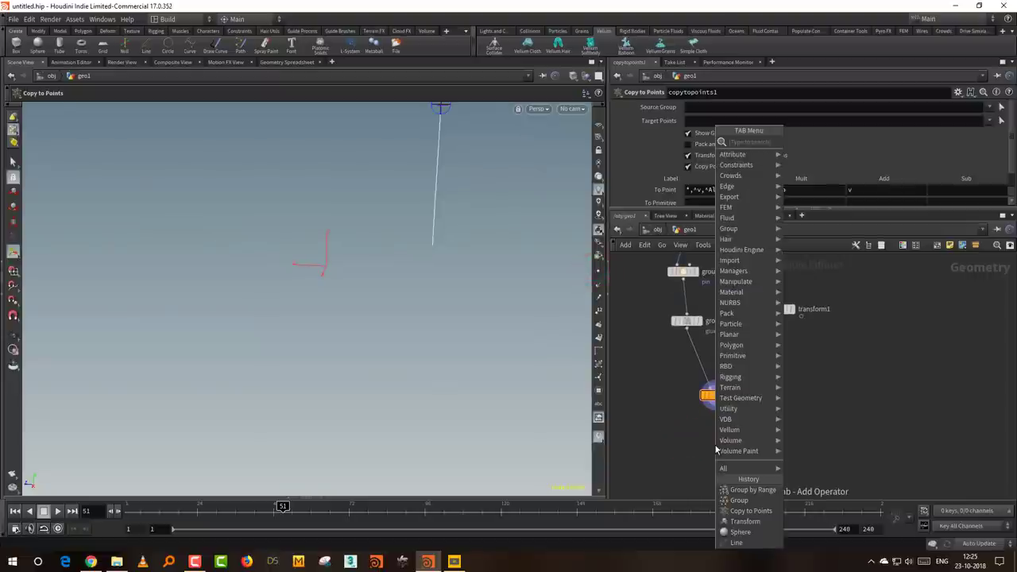
text(hair)
key(Up)
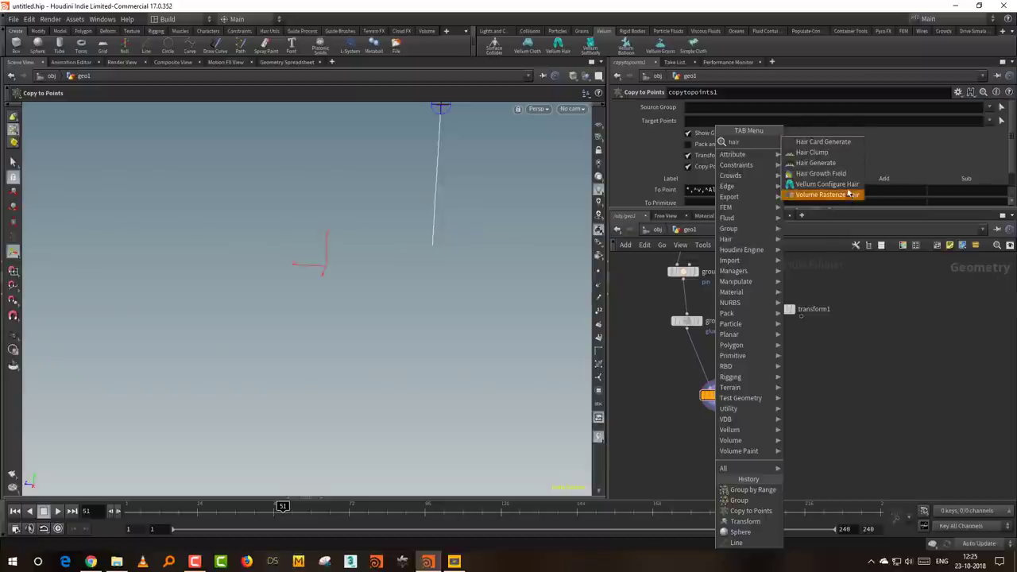
key(Return)
click(717, 463)
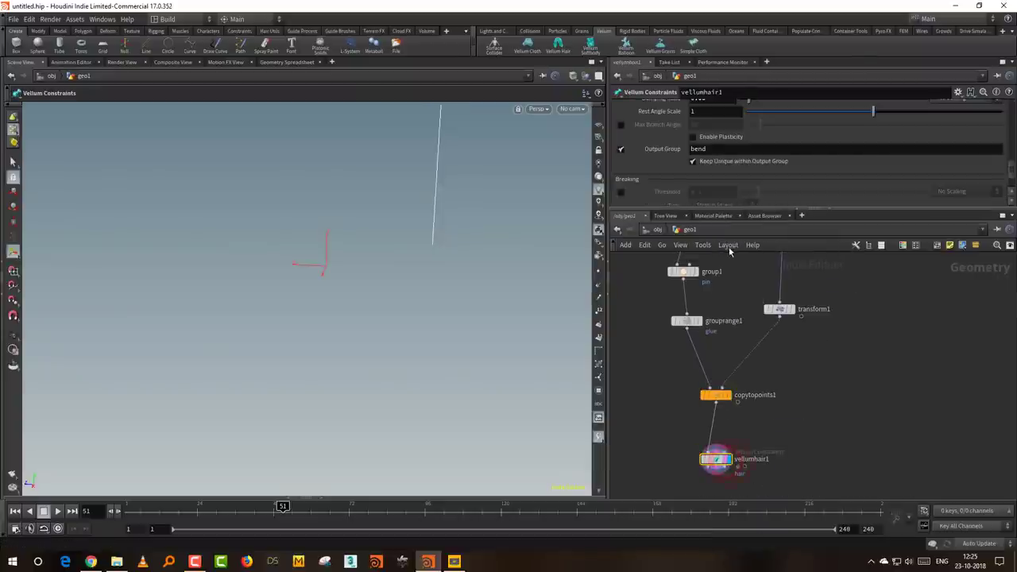
Step: Set vellumhair1's Pin Points to the glue group
drag(737, 210, 739, 344)
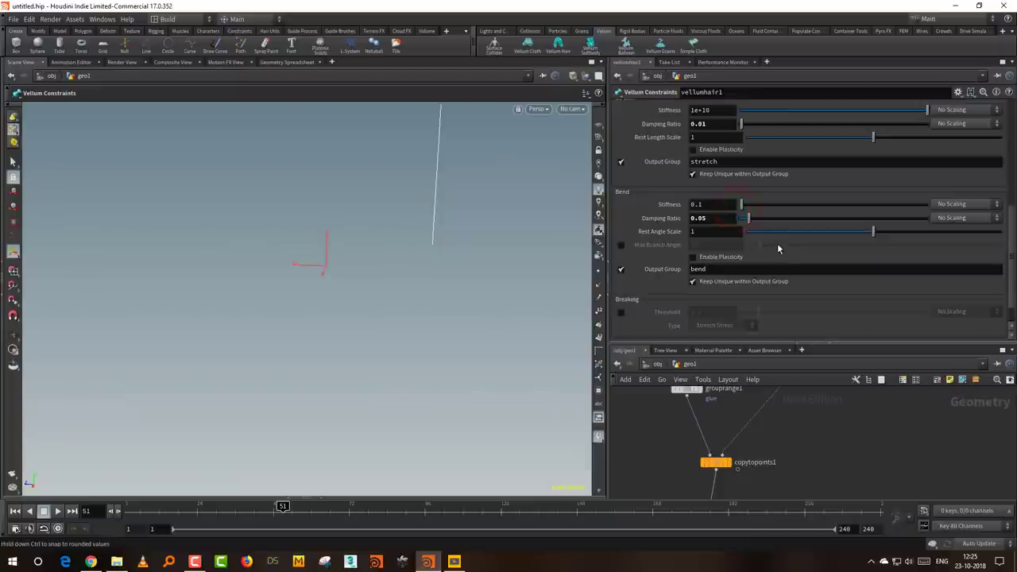
scroll(792, 214, up, 3)
scroll(792, 214, up, 2)
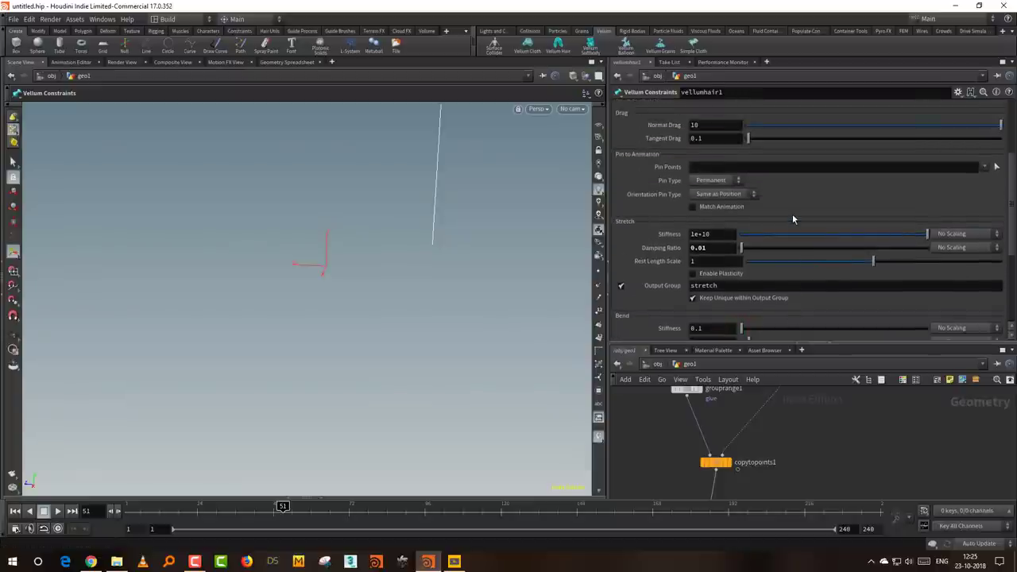
click(986, 167)
click(989, 179)
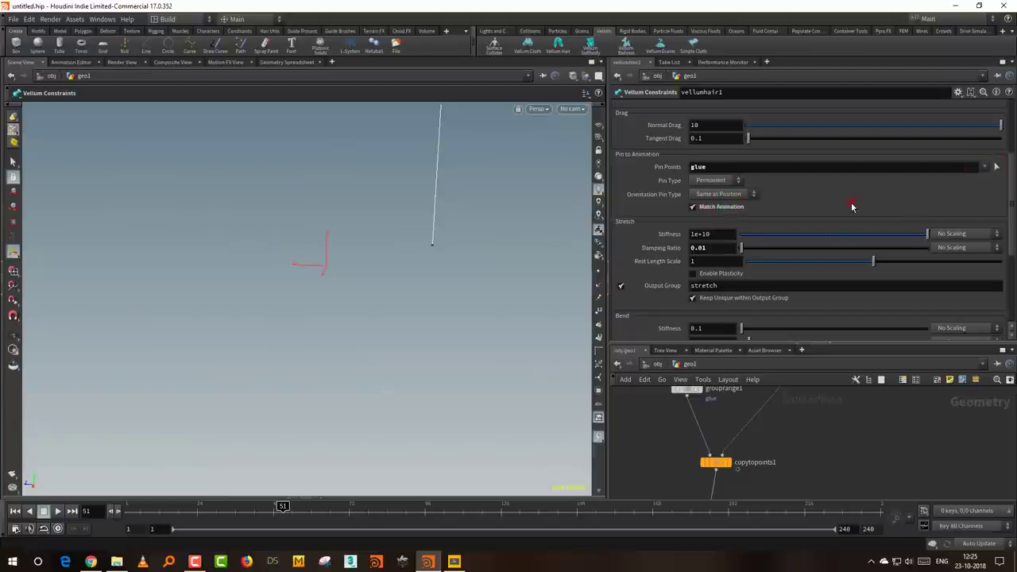
scroll(807, 222, up, 5)
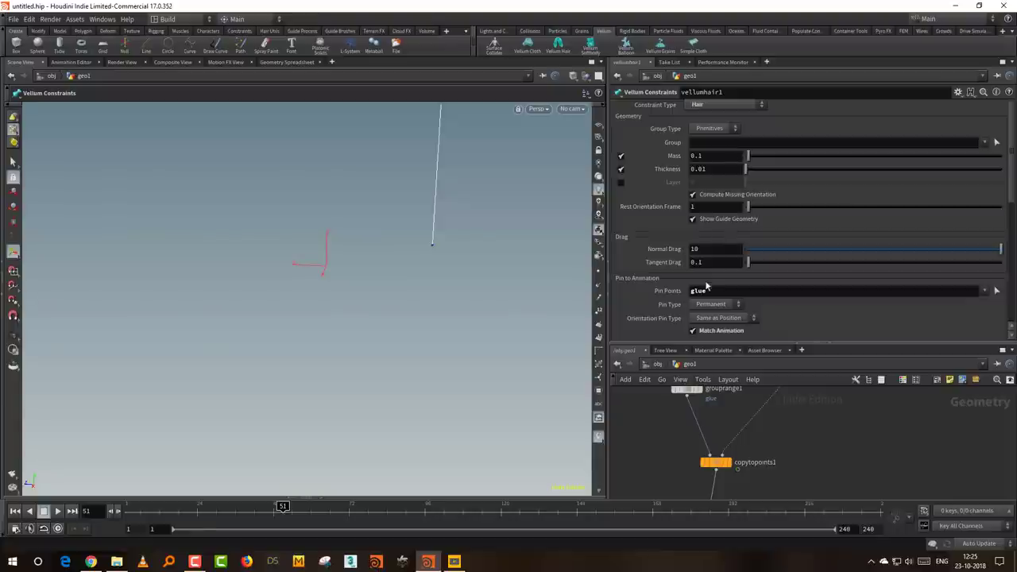
middle_drag(660, 436, 682, 457)
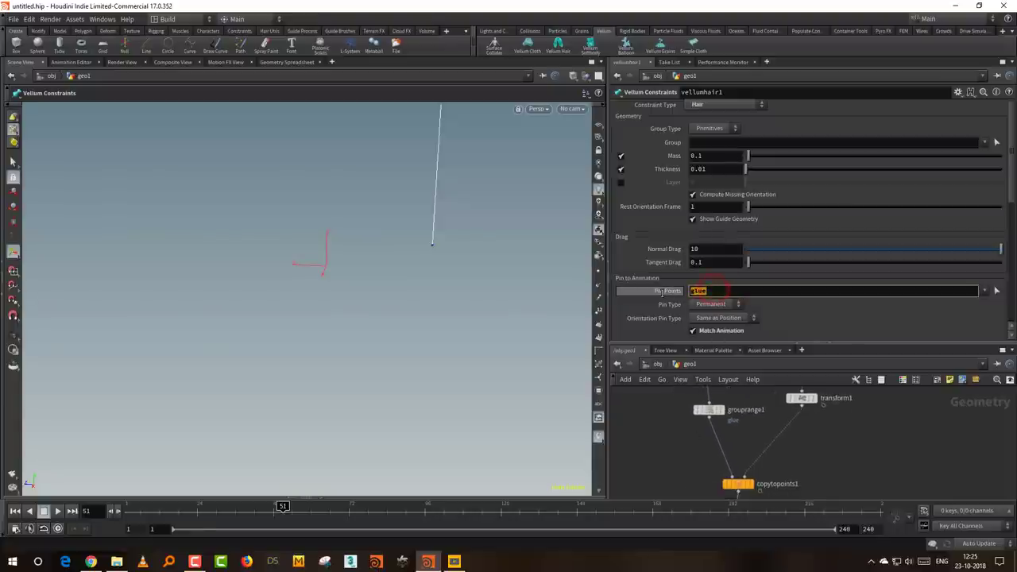
Step: Change group1's Group Type to Points
middle_drag(661, 389, 649, 470)
click(693, 442)
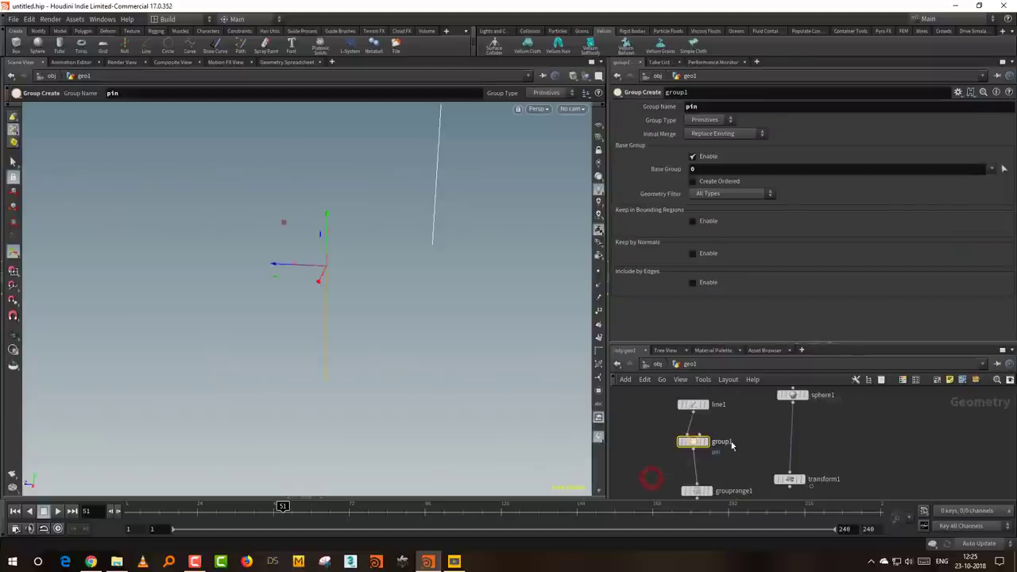
click(713, 119)
click(711, 142)
Step: Add the pin group to vellumhair1's Pin Points alongside glue
middle_drag(654, 461, 678, 378)
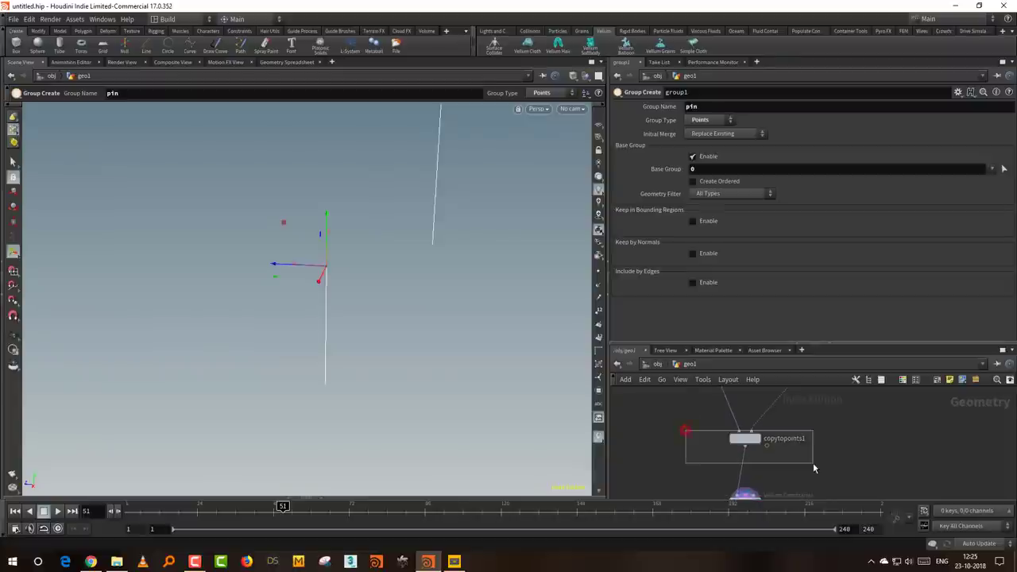
click(744, 438)
middle_drag(709, 474, 710, 433)
click(747, 455)
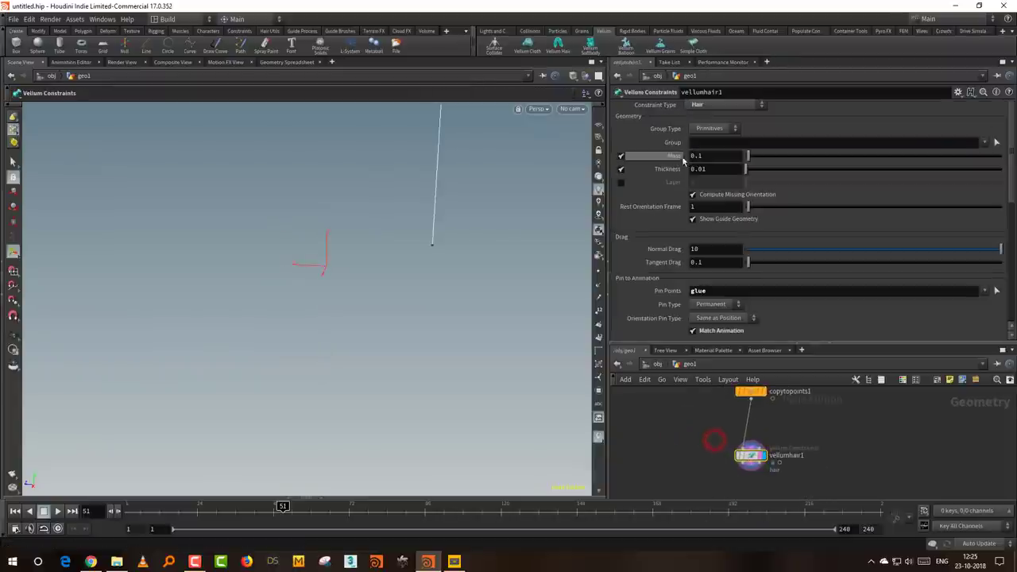
click(713, 290)
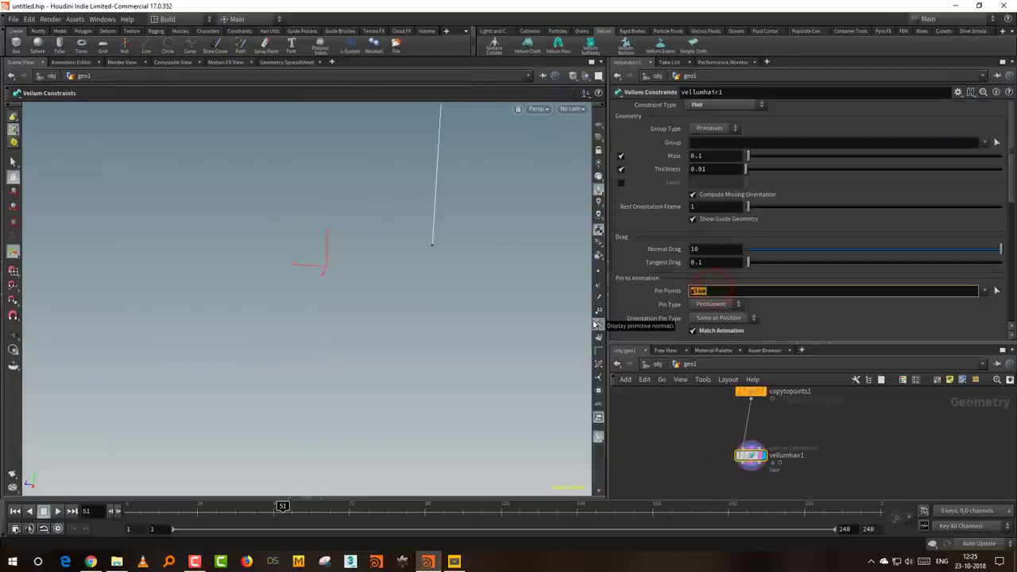
click(985, 291)
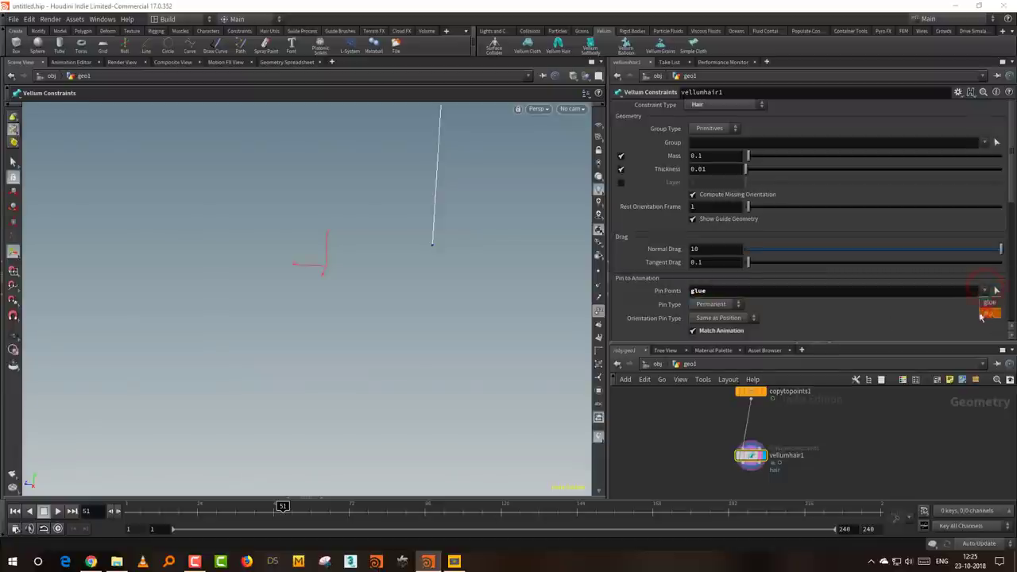
click(987, 312)
click(710, 382)
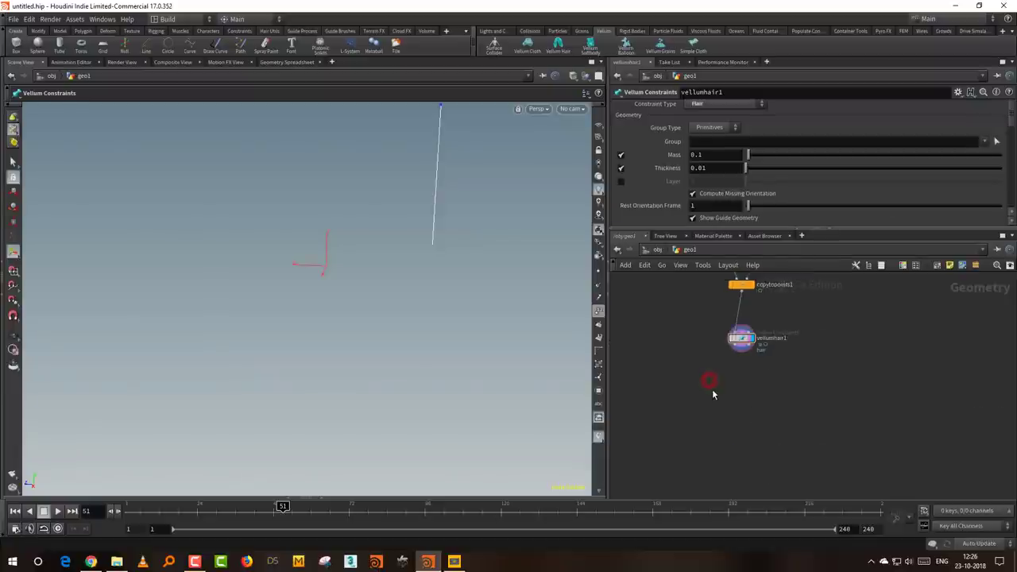
key(Tab)
text(solver)
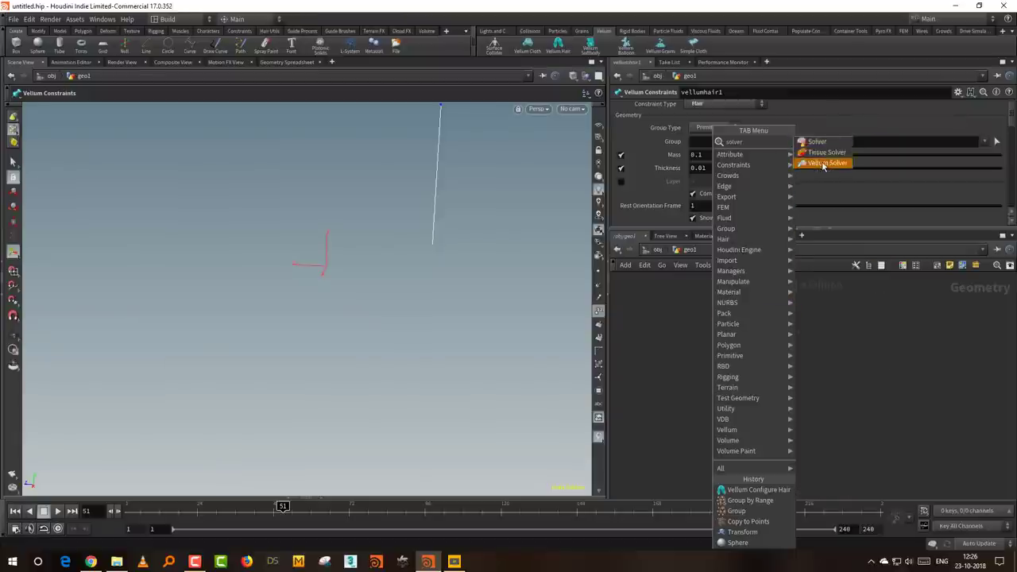
Step: Add a Vellum Solver, wire vellumhair1 into it, and play the simulation
click(826, 163)
click(746, 400)
click(14, 511)
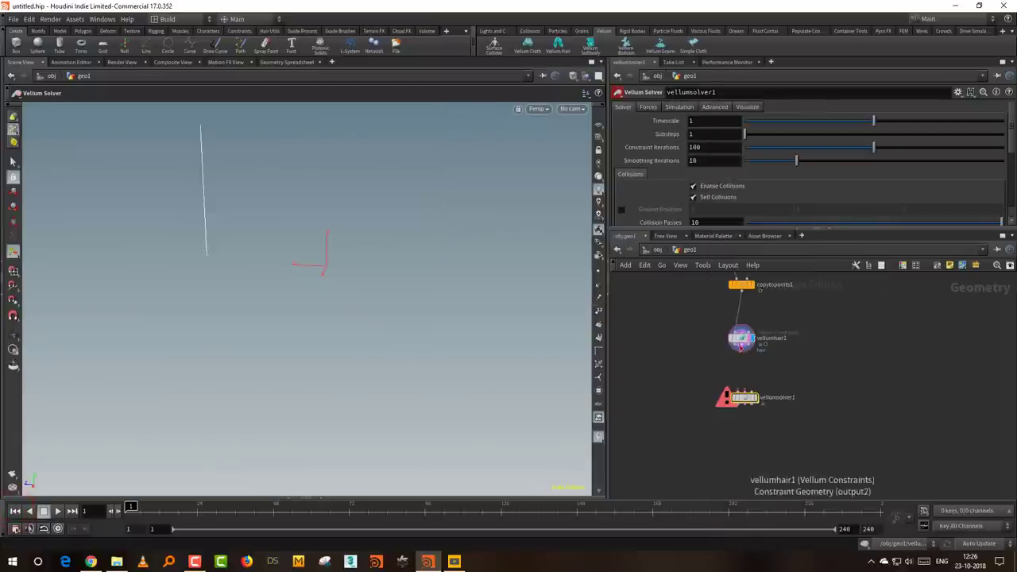
drag(747, 350, 743, 391)
drag(745, 352, 755, 403)
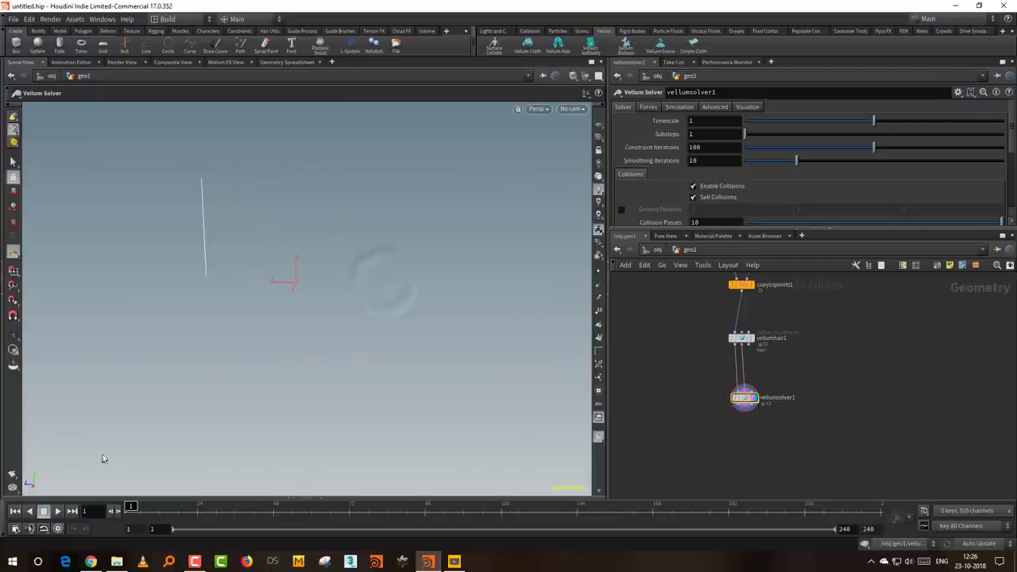
click(44, 511)
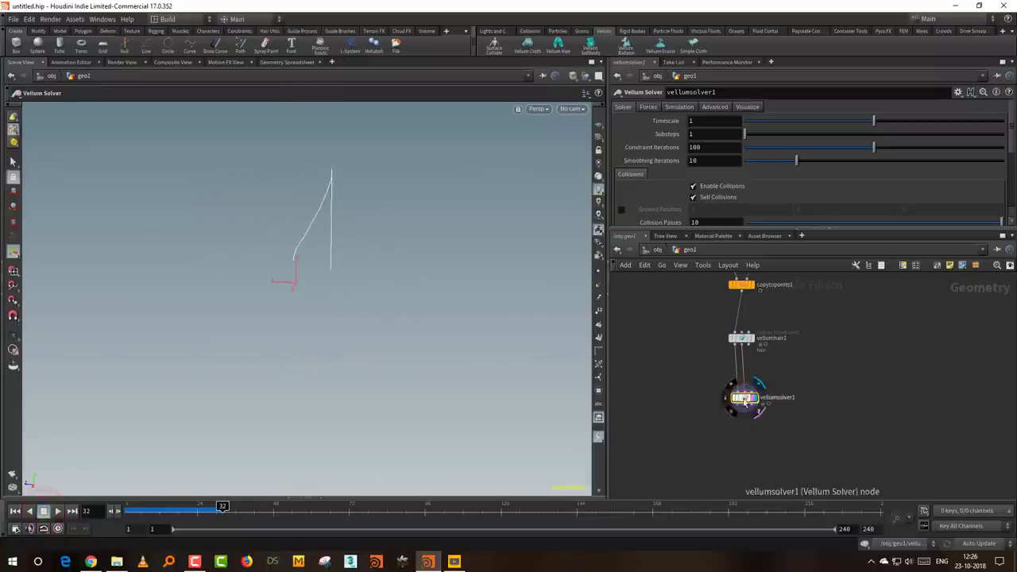
Step: Try line1 Length at 2.02, set it back to 1.8, and replay
middle_drag(664, 270, 667, 394)
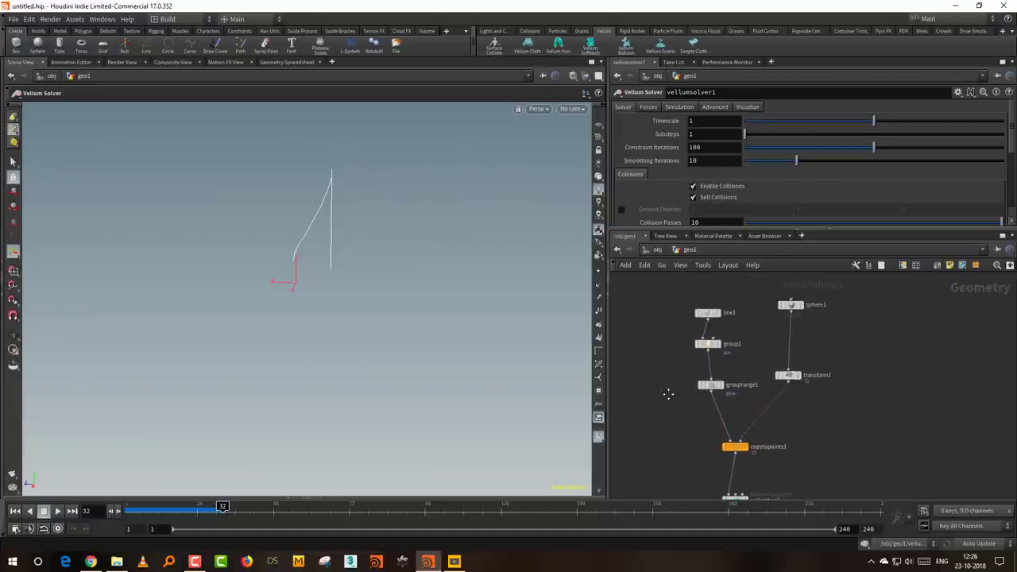
click(699, 314)
drag(789, 148, 791, 149)
middle_drag(906, 441, 834, 327)
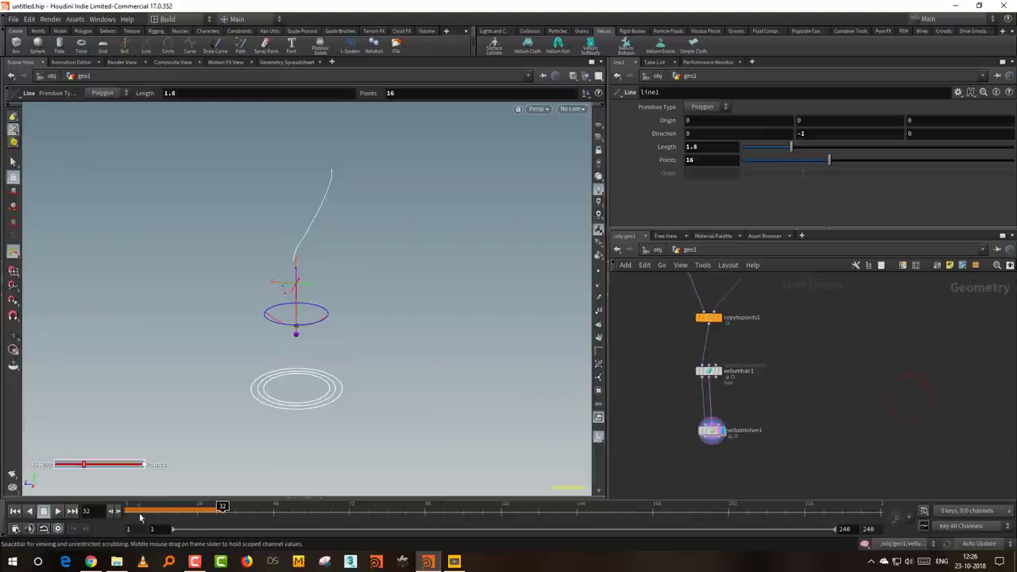
click(14, 511)
click(57, 511)
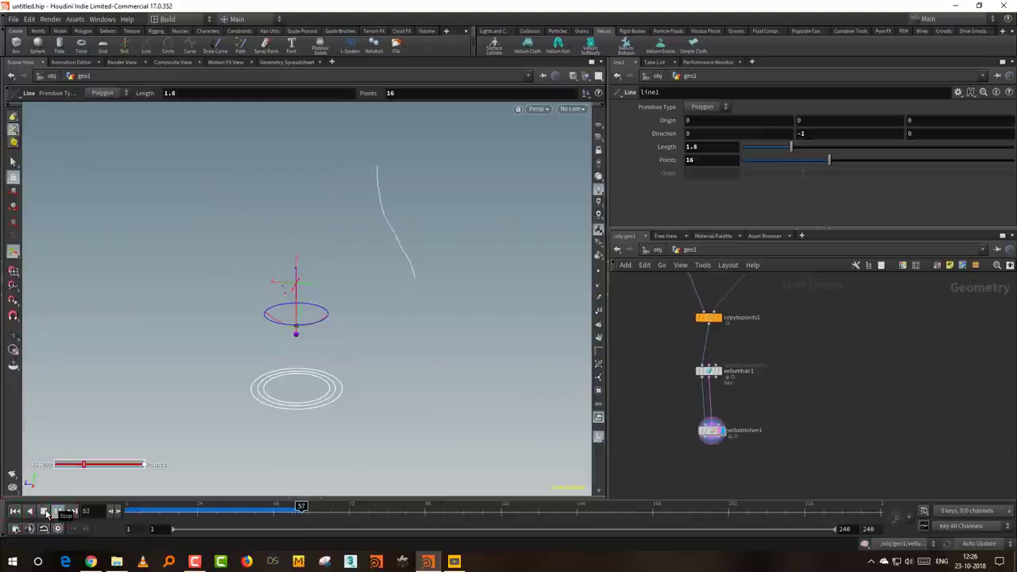
Step: On vellumhair1, raise Bend Stiffness to about 4.11 and Bend Damping Ratio to 0.31
click(708, 370)
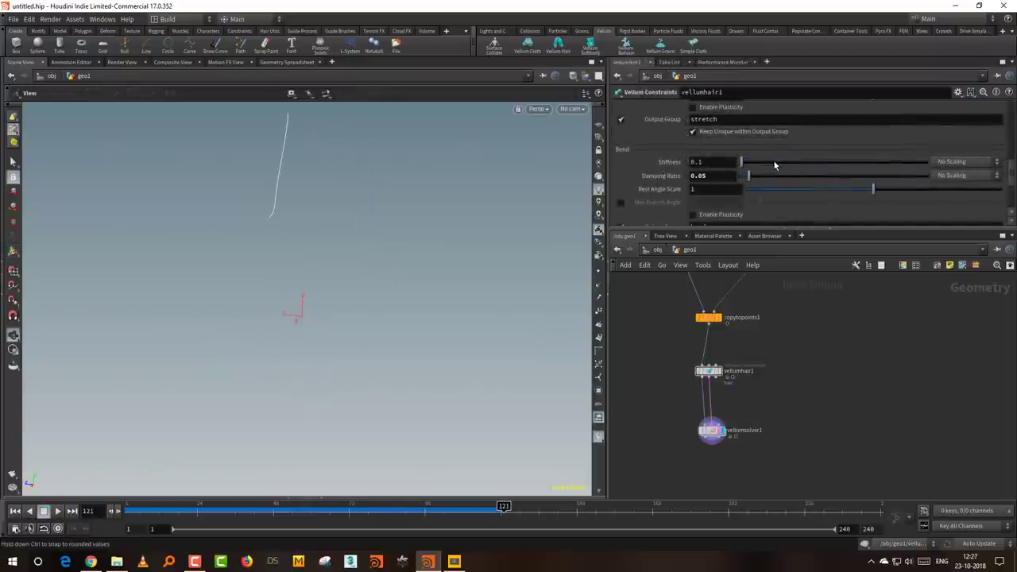
drag(774, 165, 819, 164)
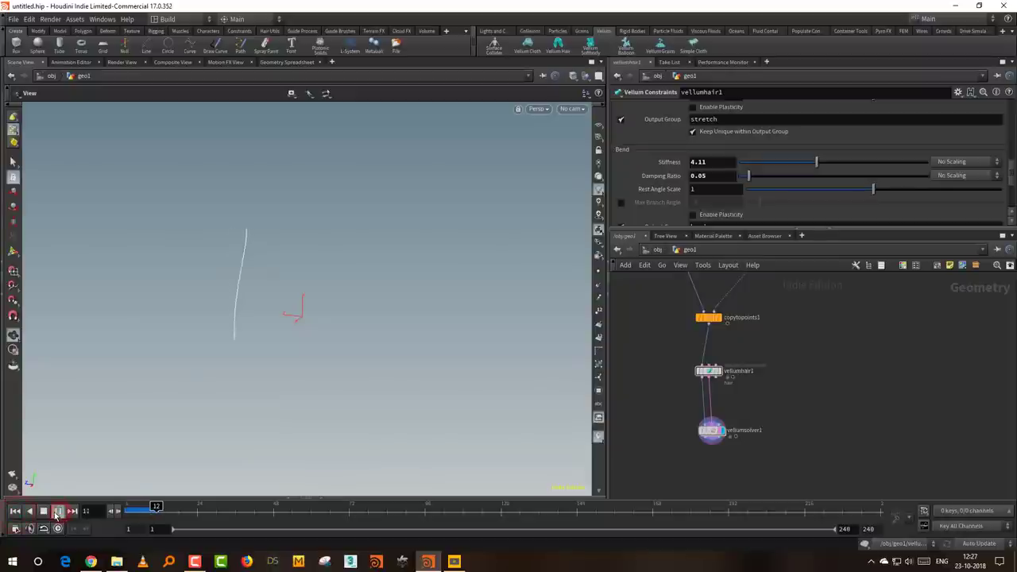
click(59, 512)
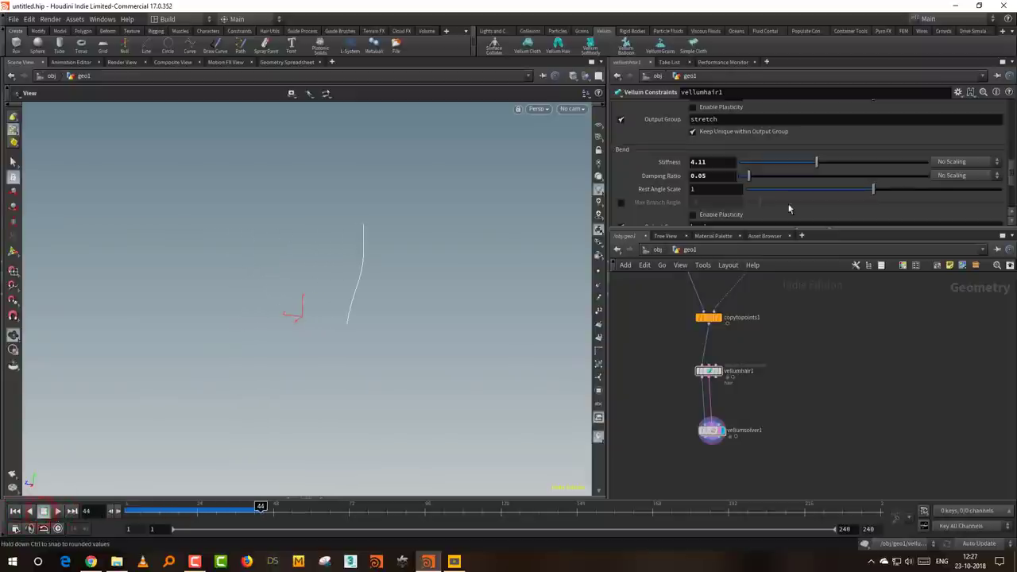
drag(791, 177, 798, 179)
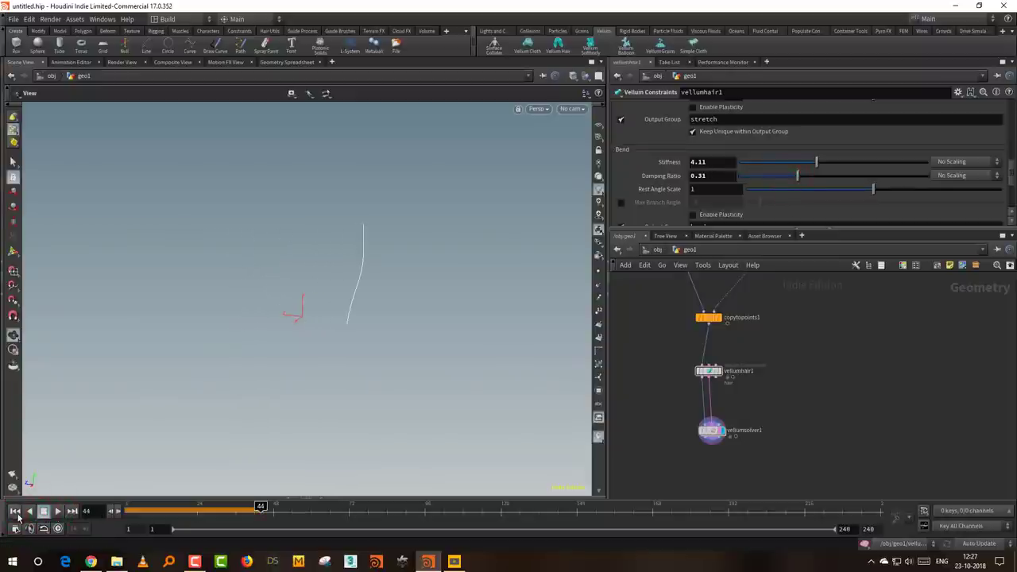
Step: Rewind and replay the simulation several times to review the strand's swing
click(16, 513)
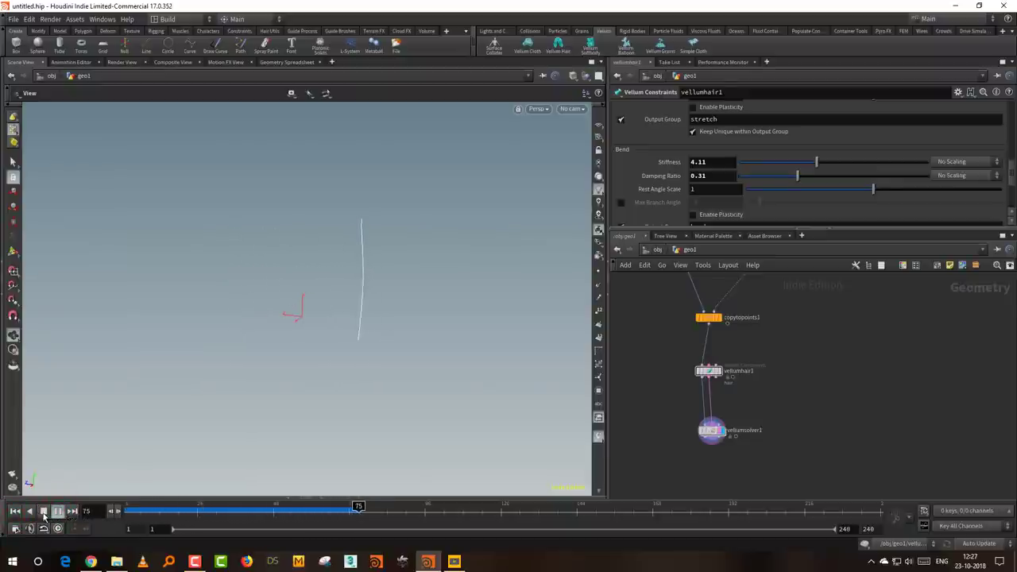
click(43, 511)
click(14, 529)
click(13, 528)
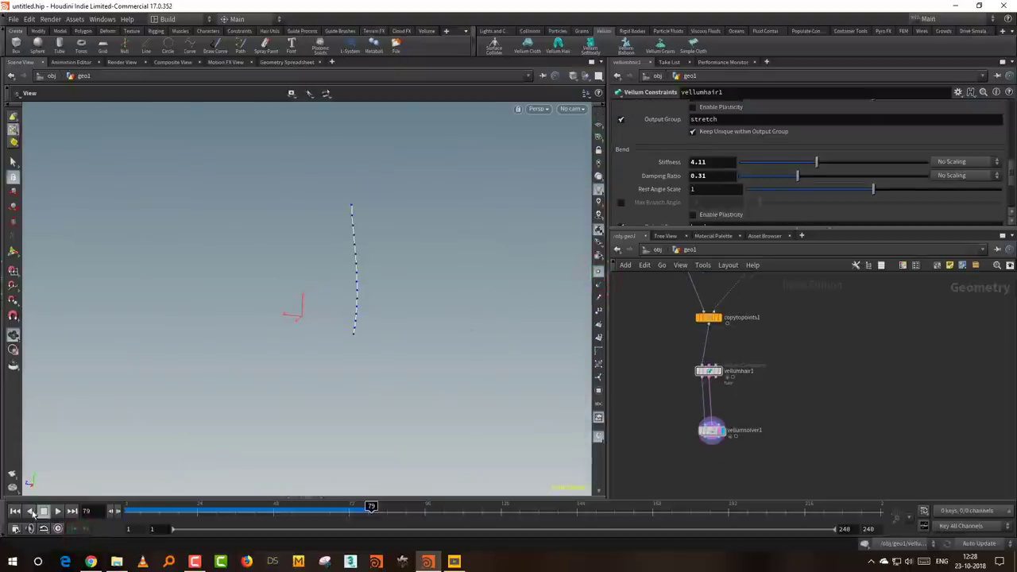
click(14, 511)
click(54, 512)
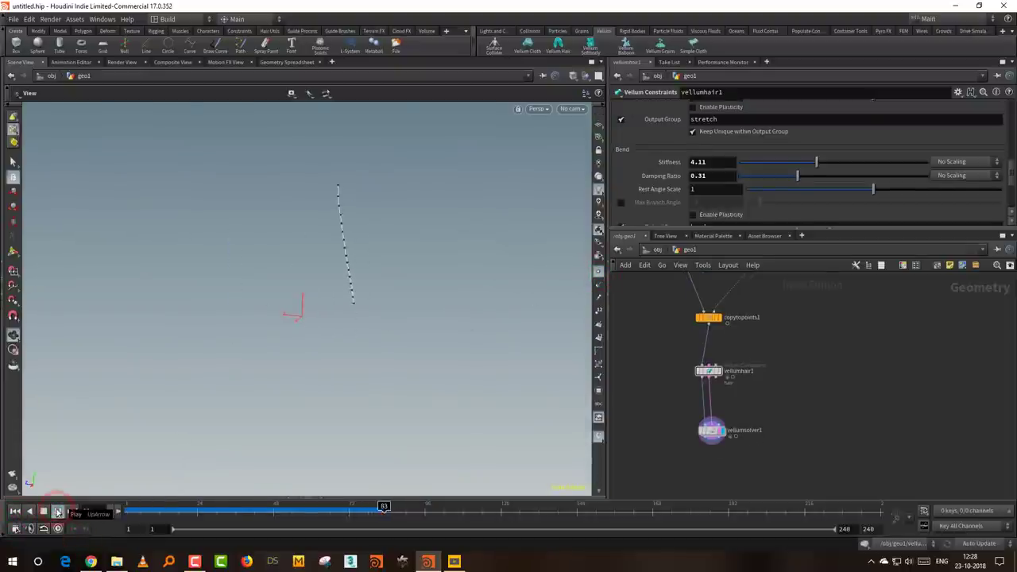
click(49, 512)
click(15, 511)
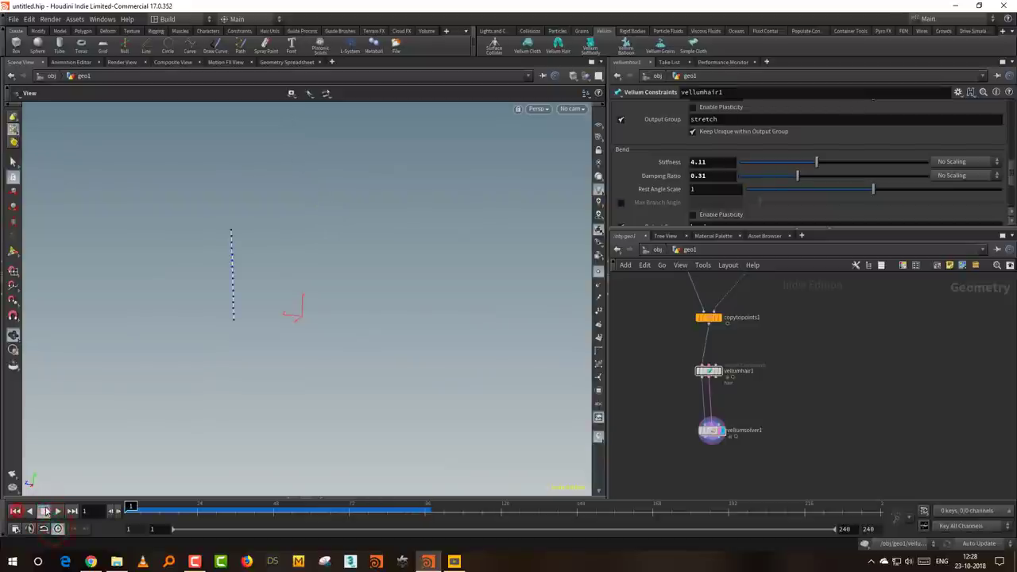
click(57, 512)
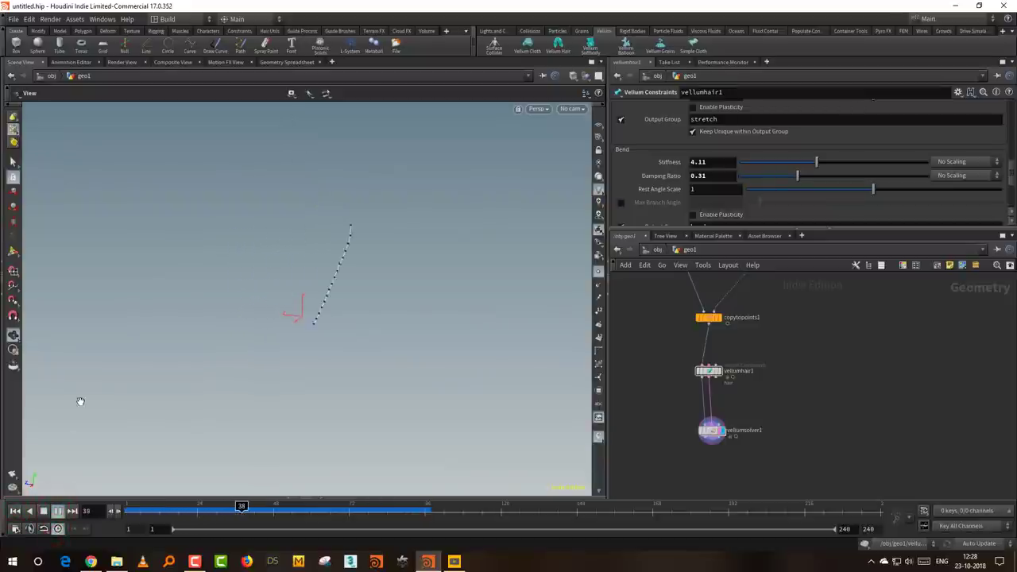
click(49, 511)
Step: Set vellumhair1's Stretch Stiffness to 1e+10 and Bend Stiffness to 8.7
click(15, 511)
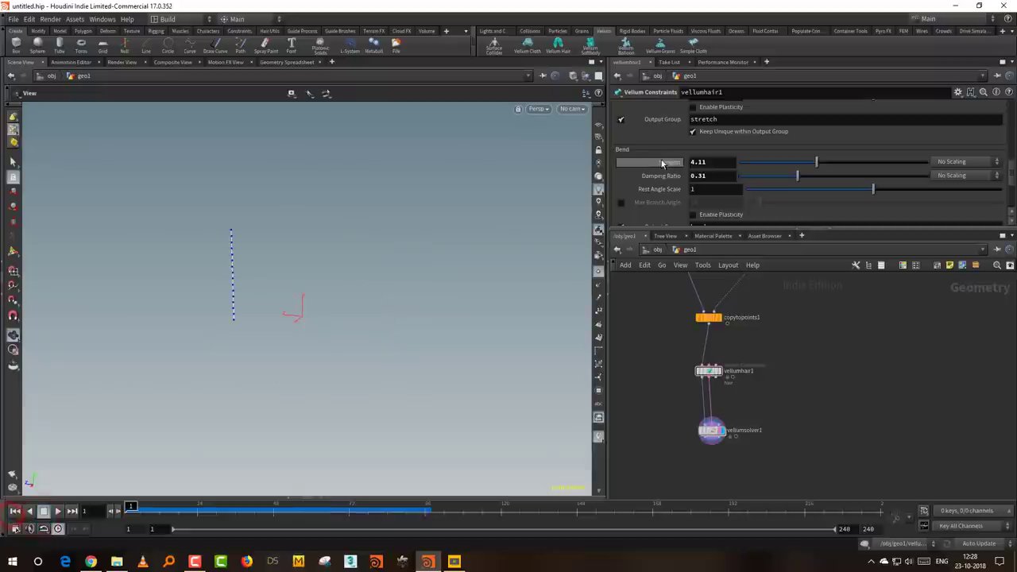
scroll(662, 163, up, 3)
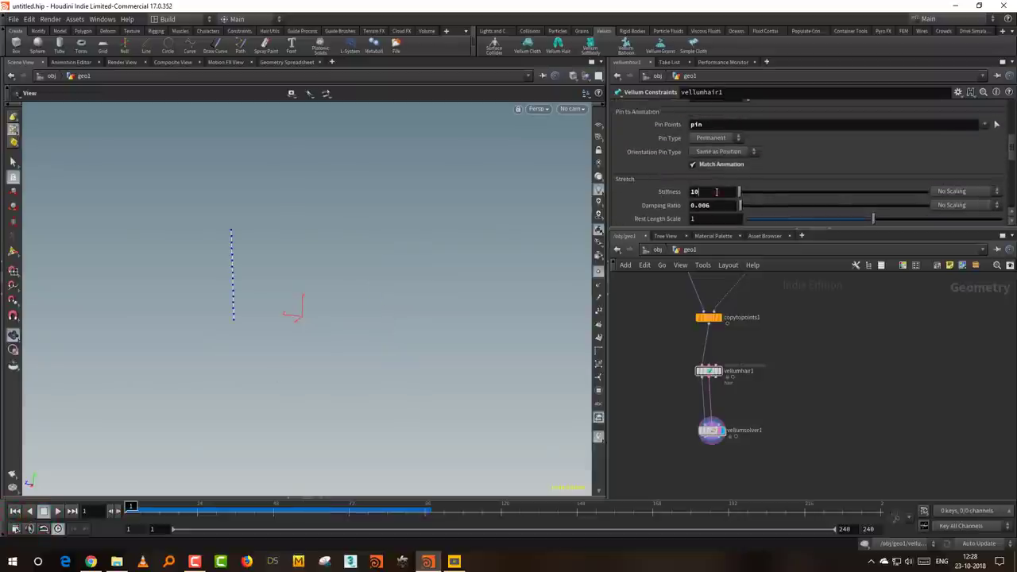
click(715, 192)
click(882, 194)
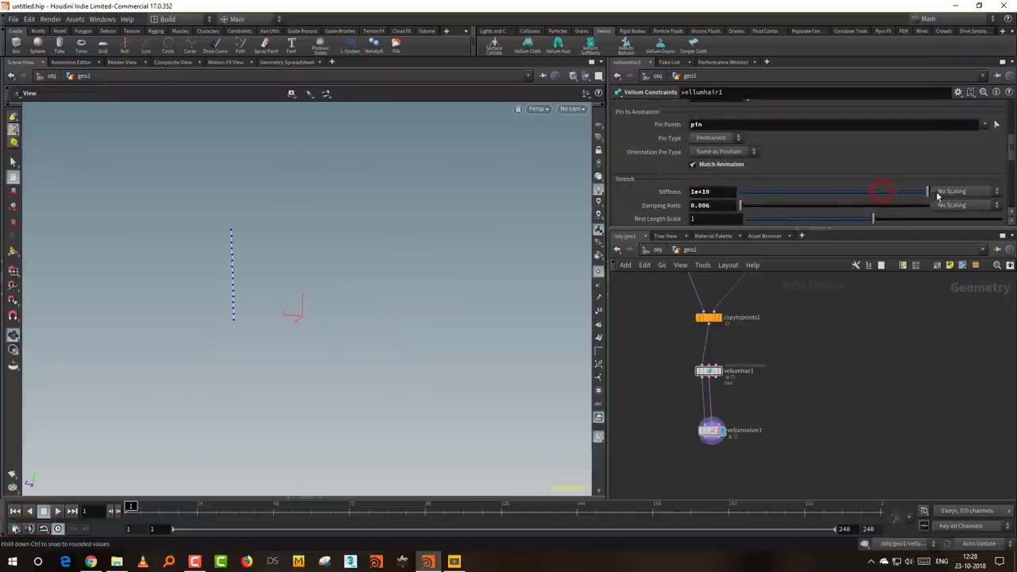
scroll(869, 159, down, 3)
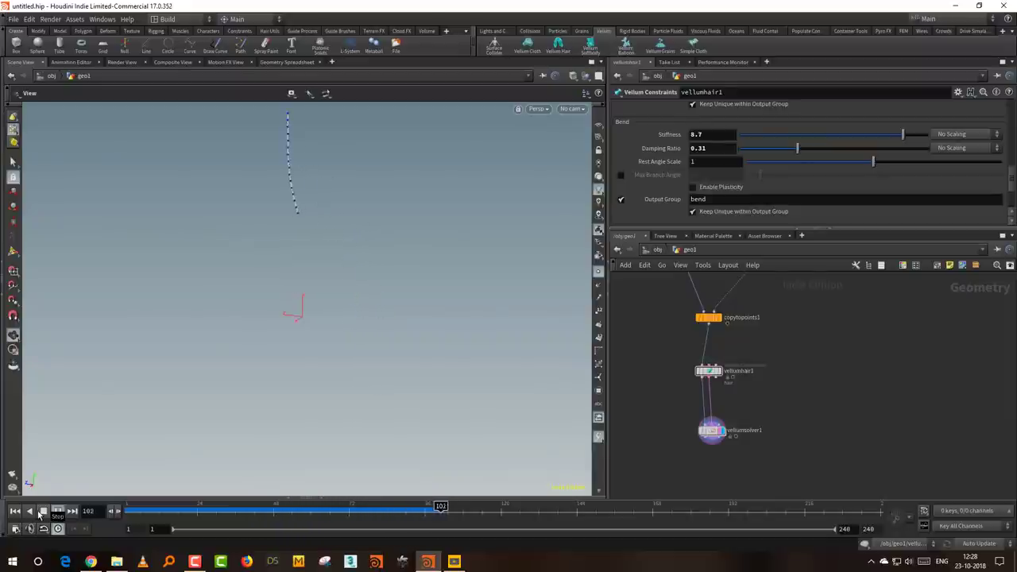
click(42, 512)
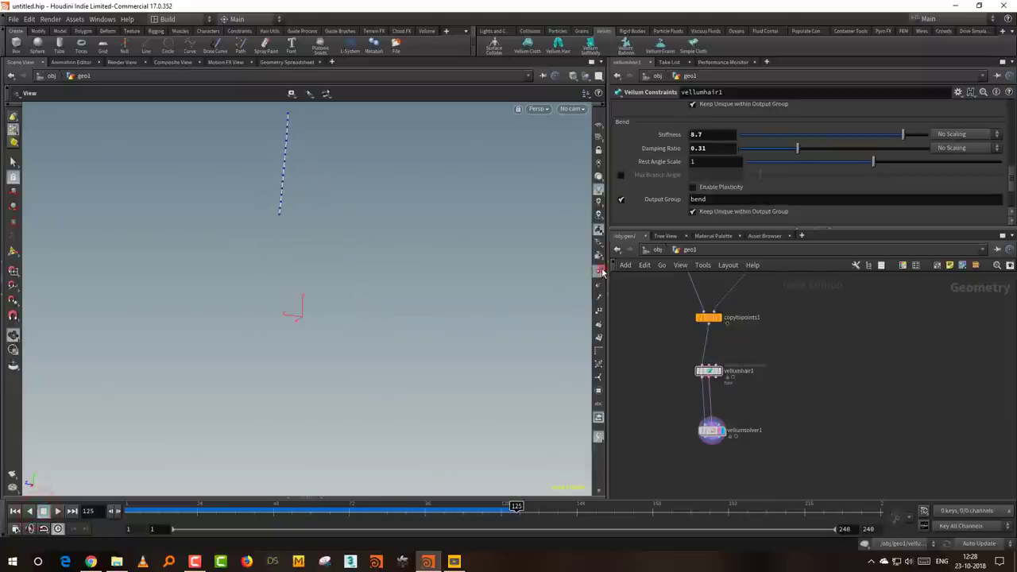
Step: Show the strand as a solid line, replay, and lower Bend Damping Ratio to 0.051
click(600, 271)
click(12, 511)
click(57, 511)
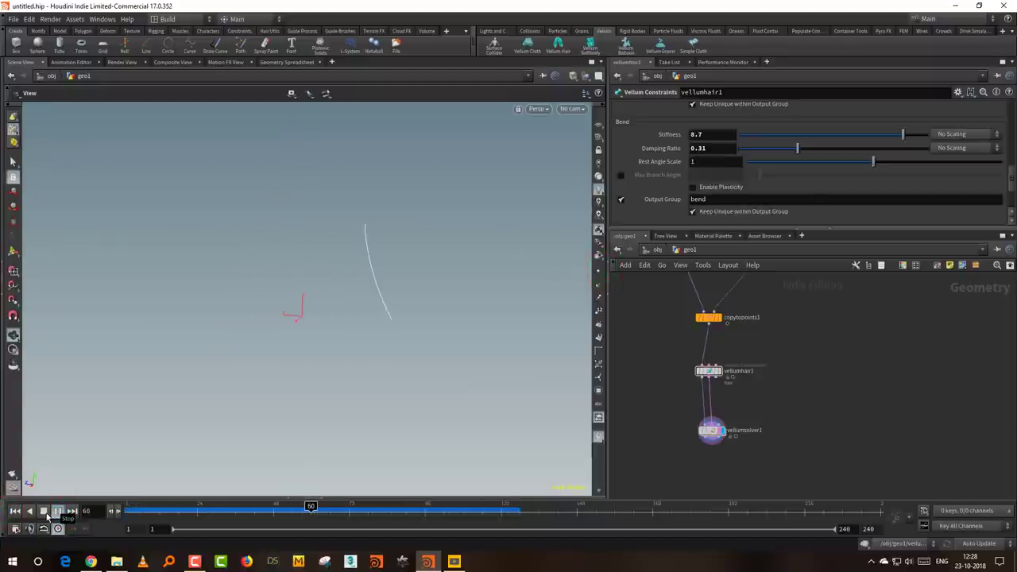
drag(851, 148, 749, 149)
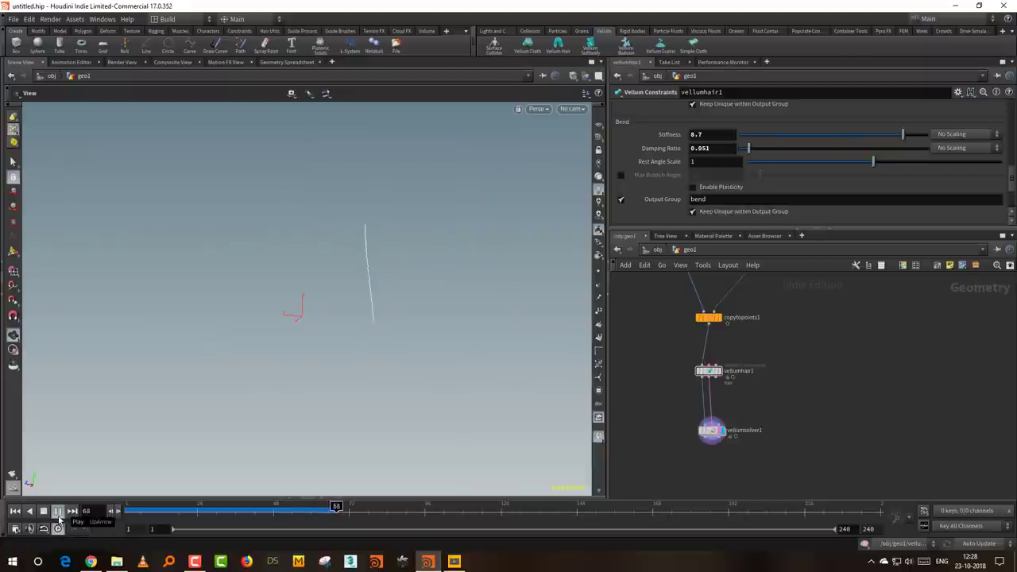
click(46, 513)
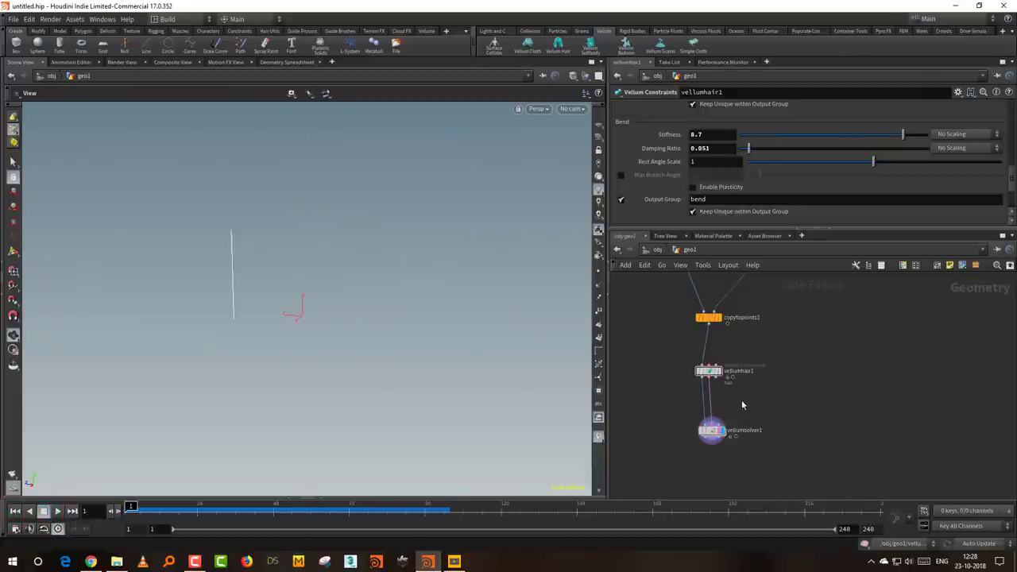
middle_drag(794, 383, 760, 387)
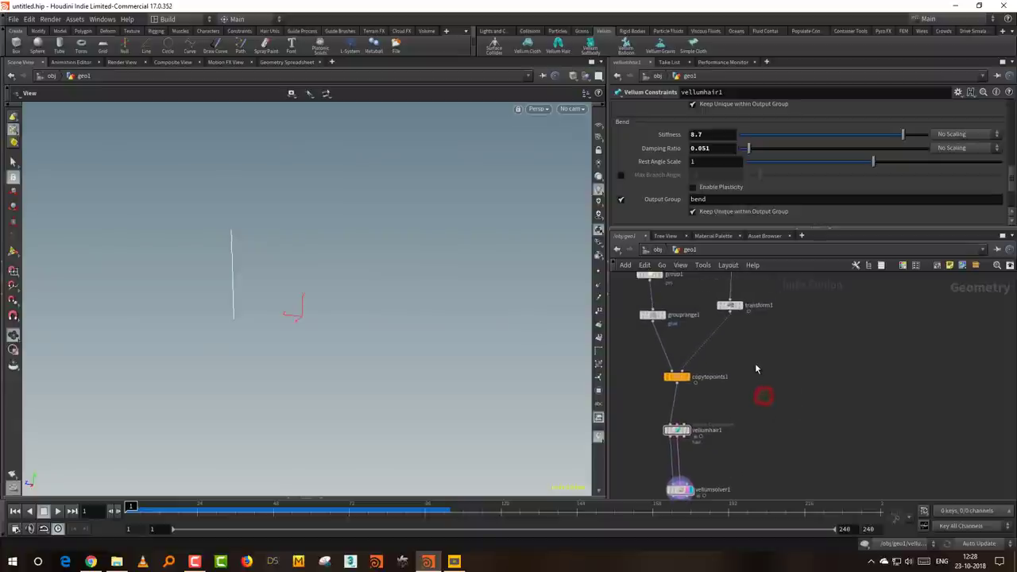
Step: Add a Sphere node to the network
key(Tab)
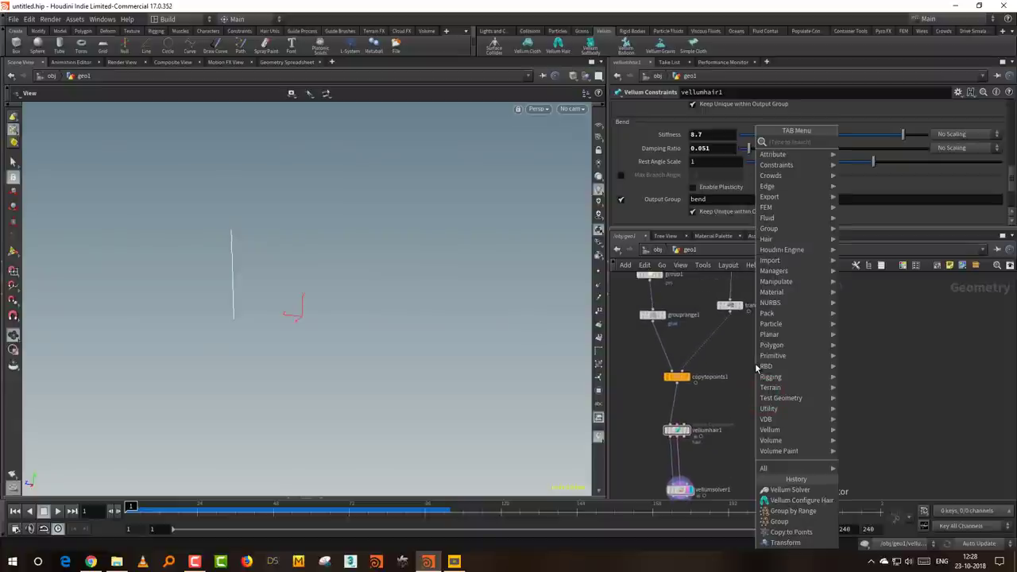
text(sphere)
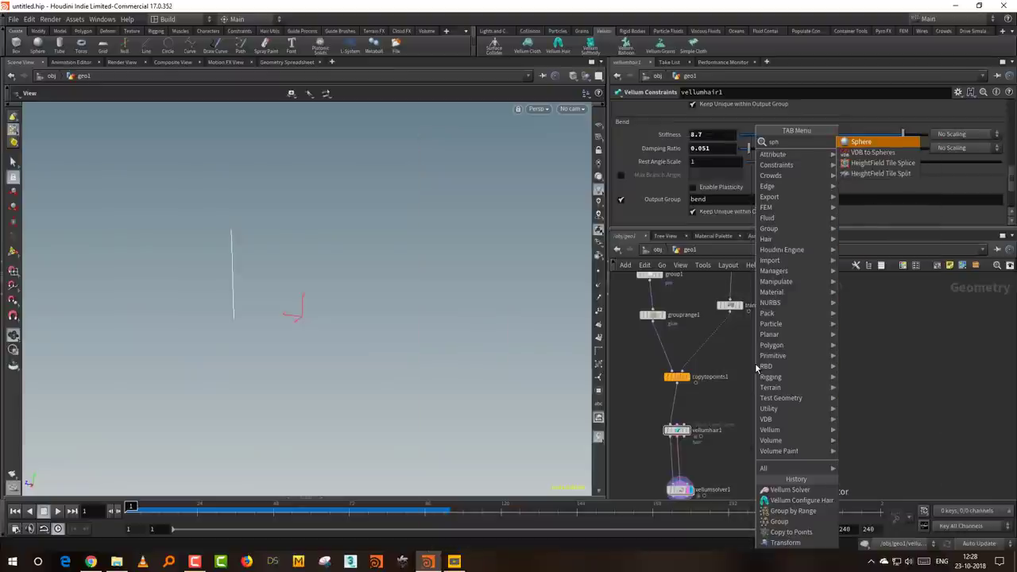
key(Return)
click(755, 365)
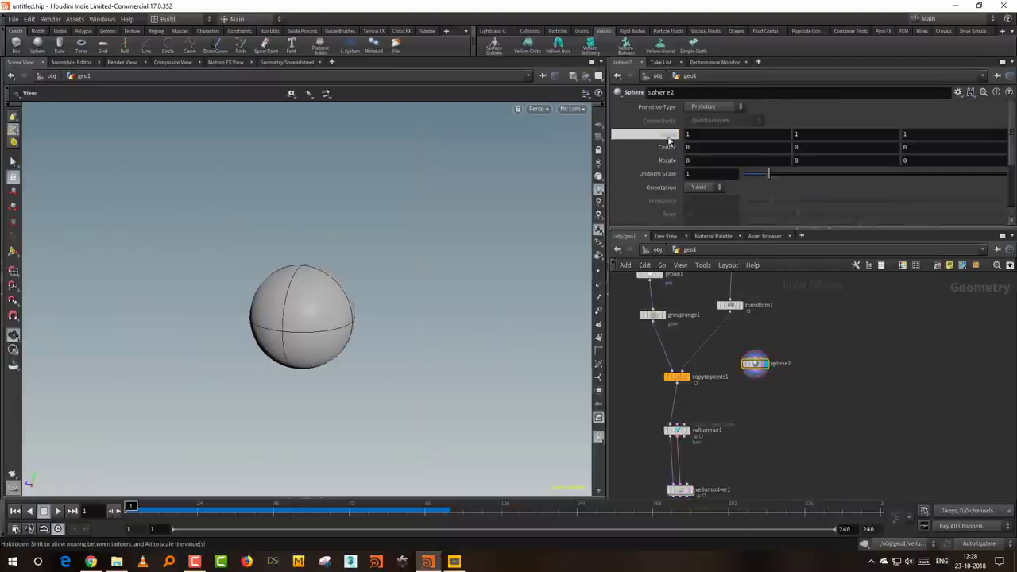
Step: Make the sphere a Polygon type with Radius 0.9 and Frequency 4
middle_drag(665, 135, 653, 137)
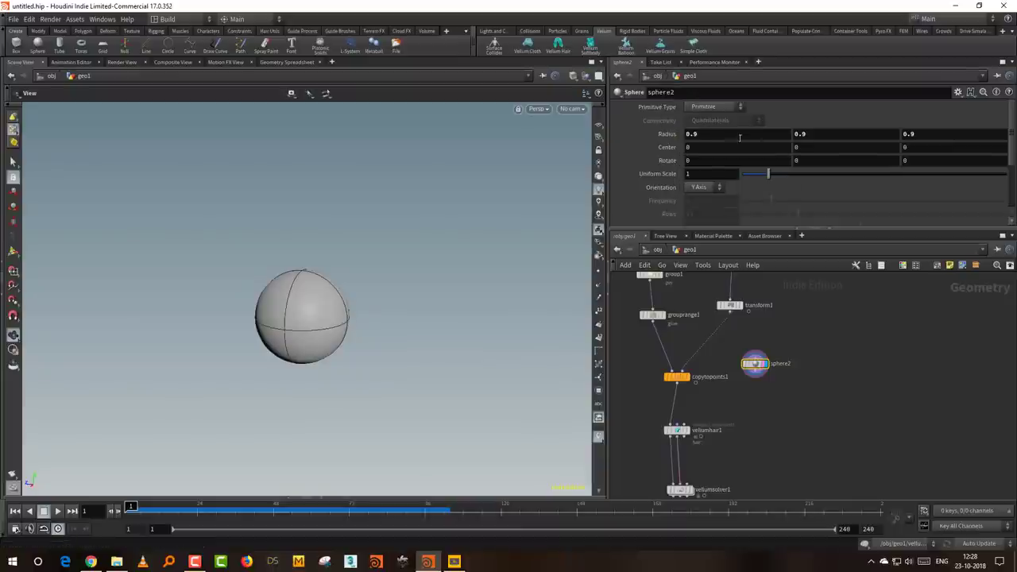
click(717, 107)
click(711, 130)
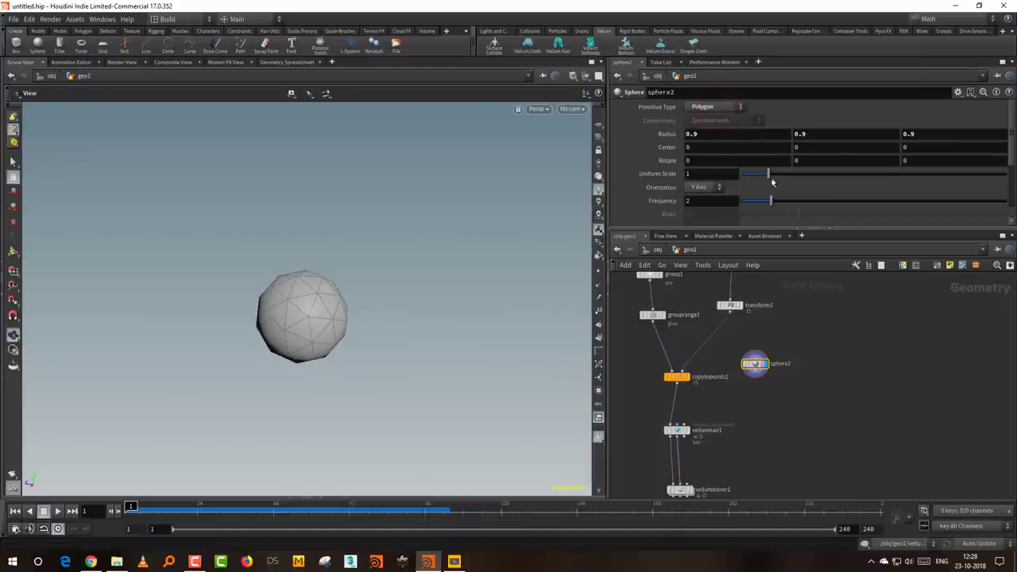
click(826, 201)
mouse_move(421, 215)
right_down()
mouse_move(321, 290)
mouse_move(354, 252)
mouse_move(341, 193)
mouse_move(371, 256)
right_up()
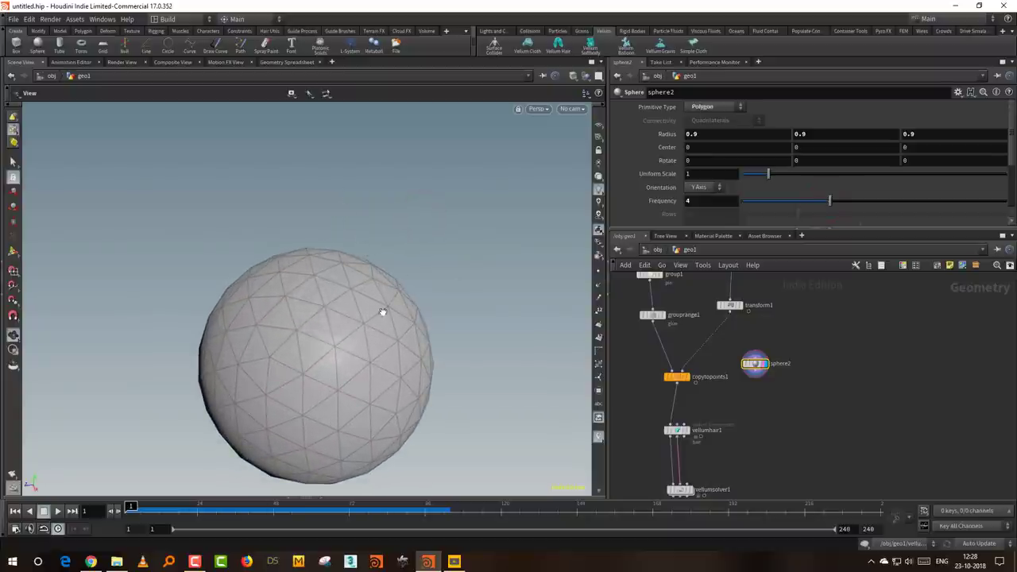
scroll(375, 297, up, 3)
scroll(375, 298, down, 3)
Step: Put the sphere's top point 101 into a glue point group (group2)
key(s)
click(313, 276)
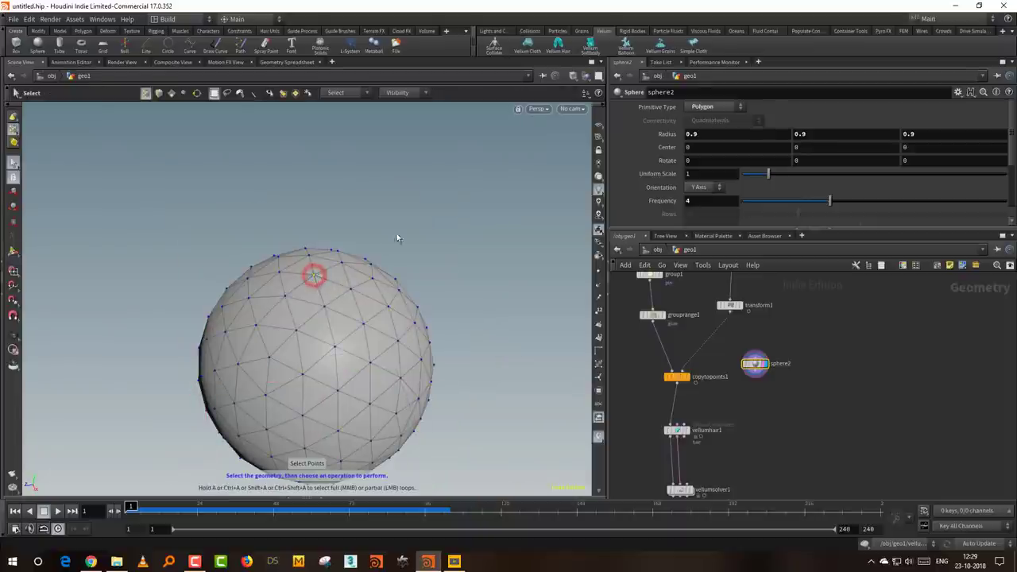
key(Tab)
mouse_move(429, 259)
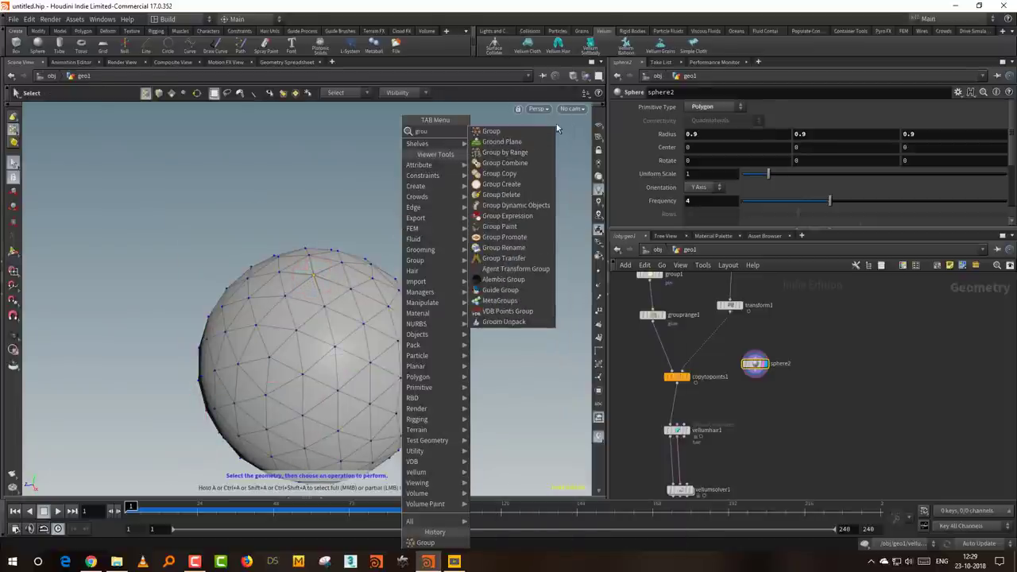
click(538, 135)
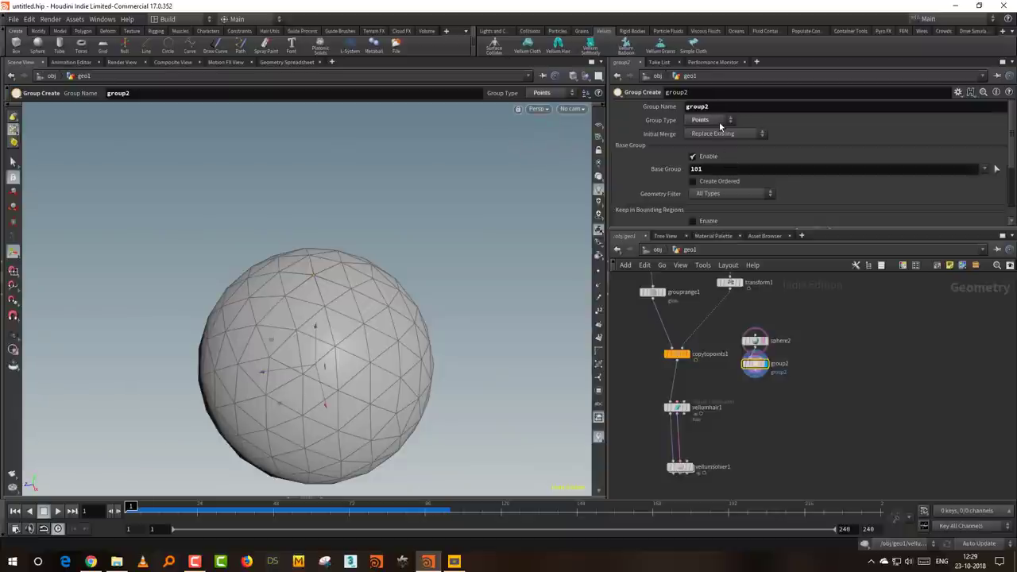
middle_drag(772, 438, 781, 390)
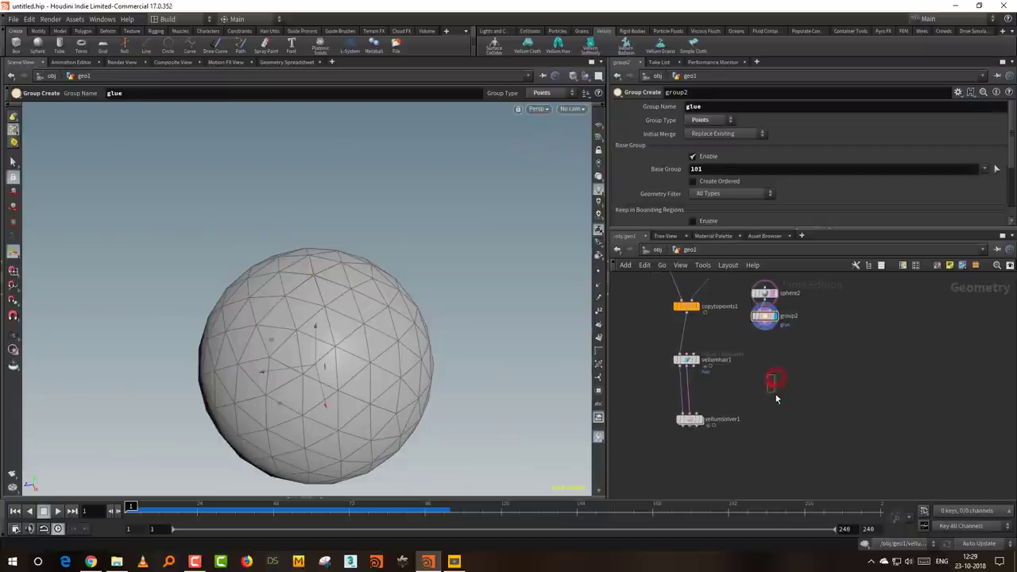
Step: Add a Vellum Configure Cloth node below group2
key(Tab)
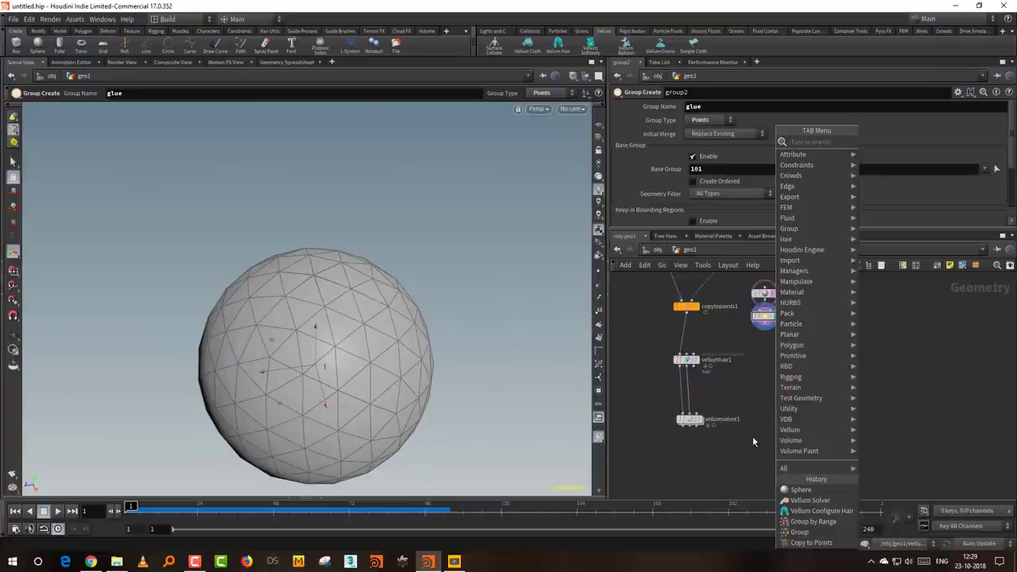
text(cloth)
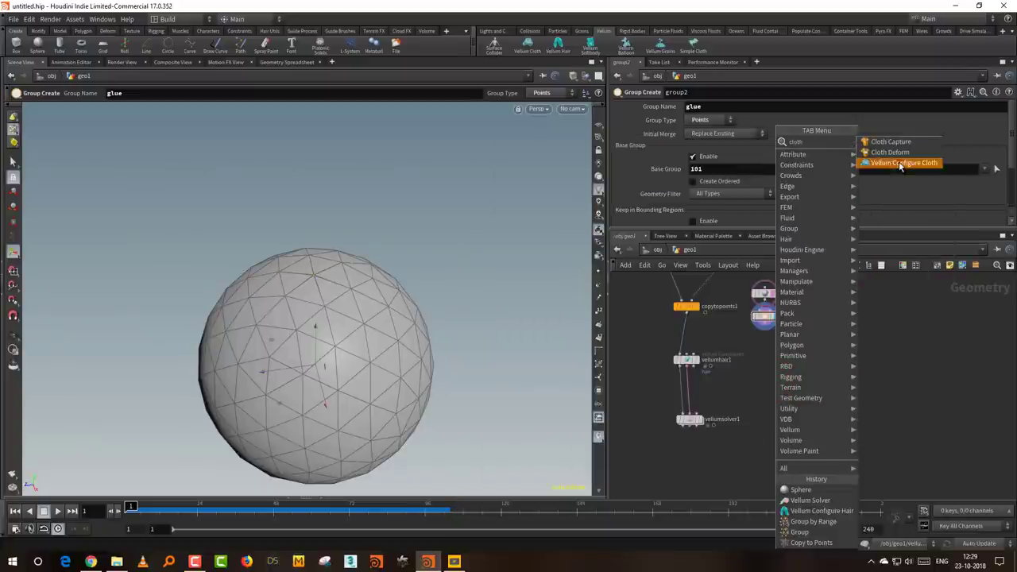
click(900, 163)
click(780, 369)
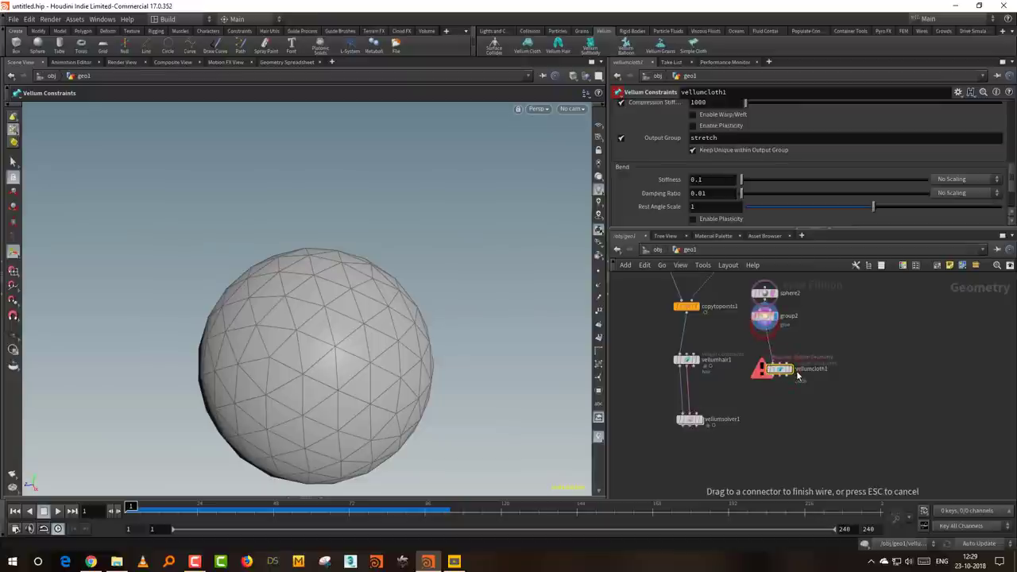
Step: Insert transform2 between group2 and vellumcloth1, lifting the sphere to Translate Y 1.34508
key(Tab)
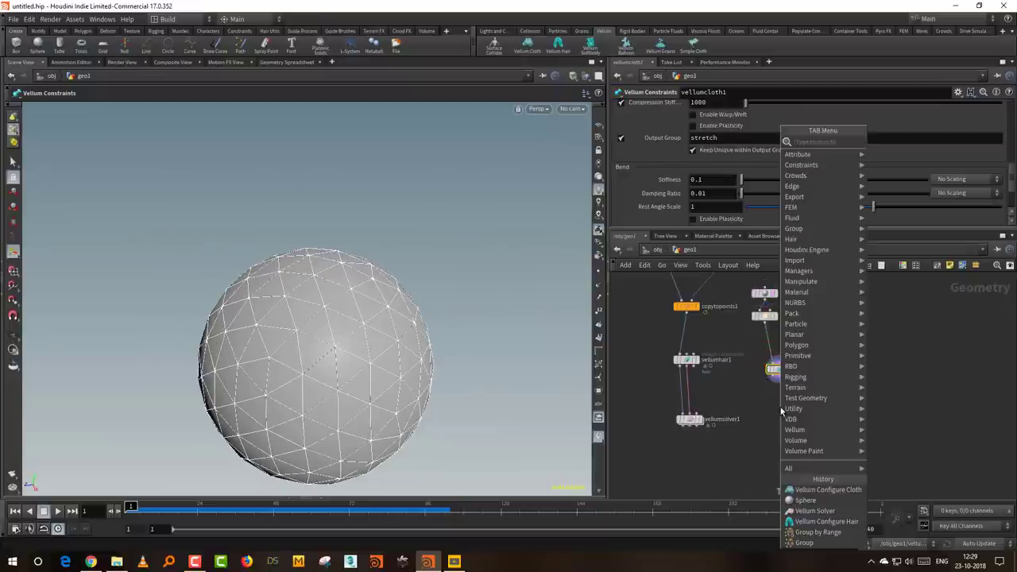
text(tr)
click(893, 162)
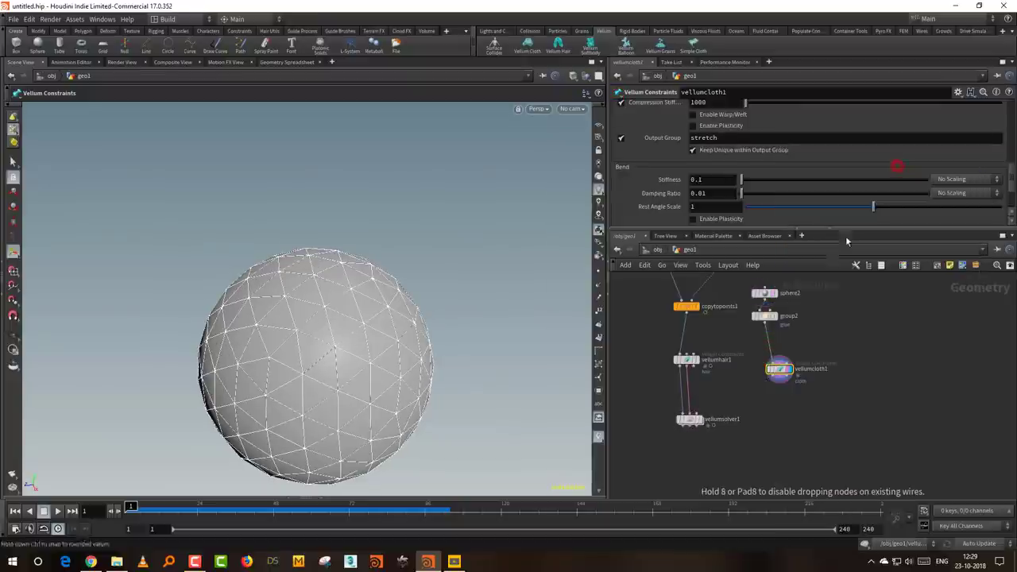
click(771, 345)
drag(447, 295, 454, 209)
key(Return)
scroll(445, 340, down, 3)
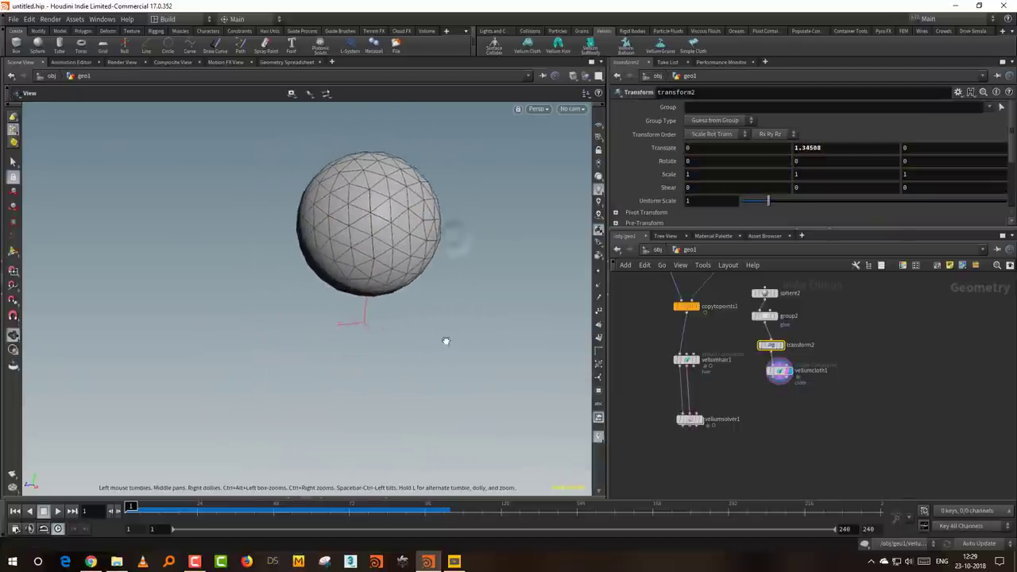
drag(779, 382, 724, 417)
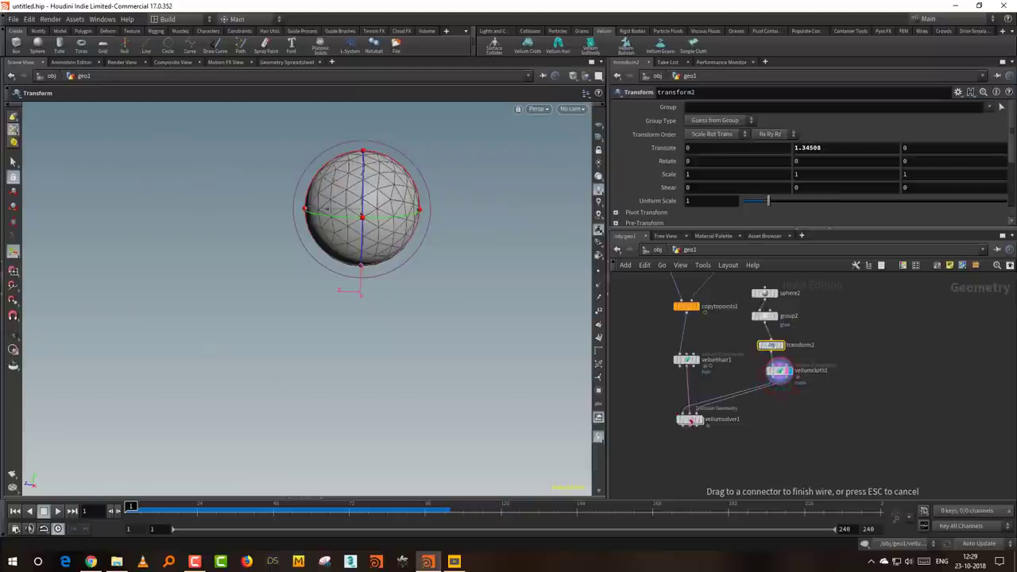
Step: Wire vellumcloth1 into vellumsolver1 and play the simulation to test it
click(690, 413)
double_click(692, 419)
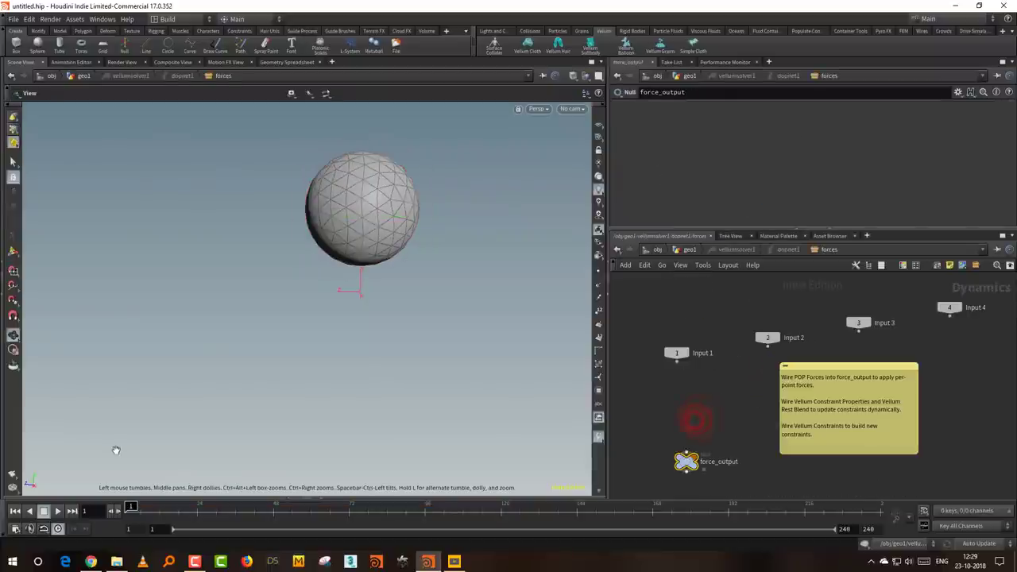
click(49, 515)
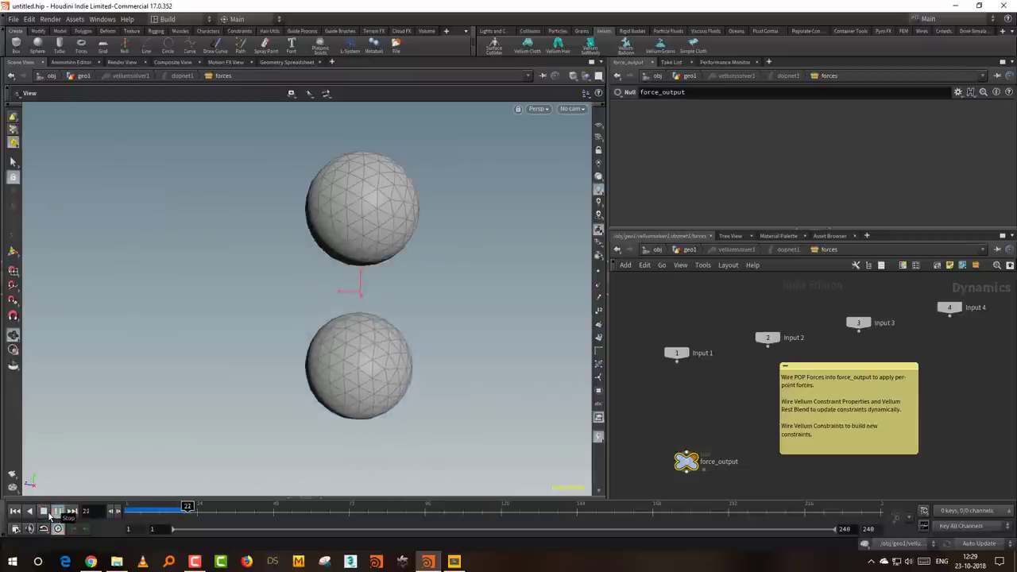
click(12, 512)
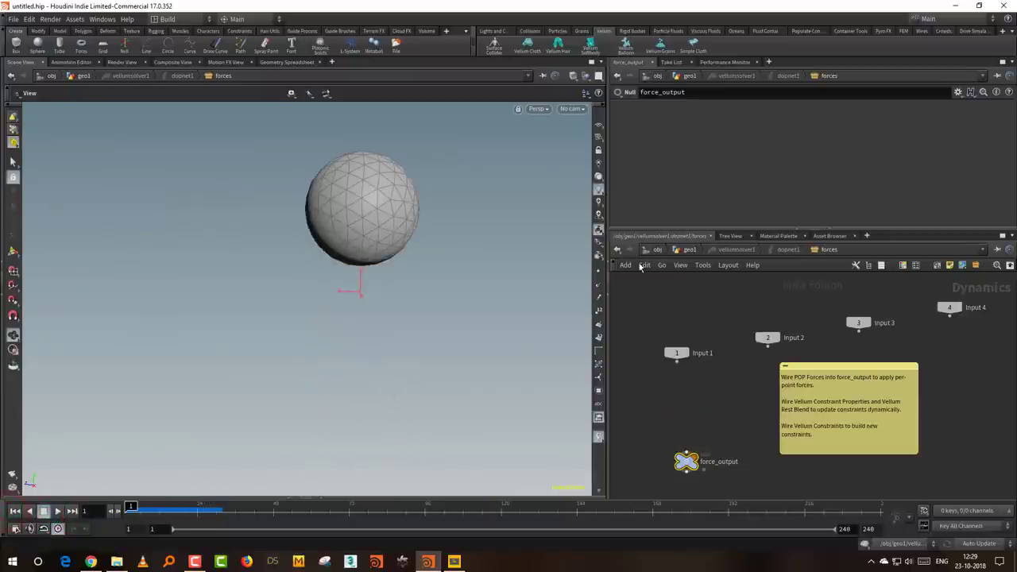
click(688, 250)
Step: Enable Ground Position on vellumsolver1 and replay so the sphere lands on the ground
click(688, 419)
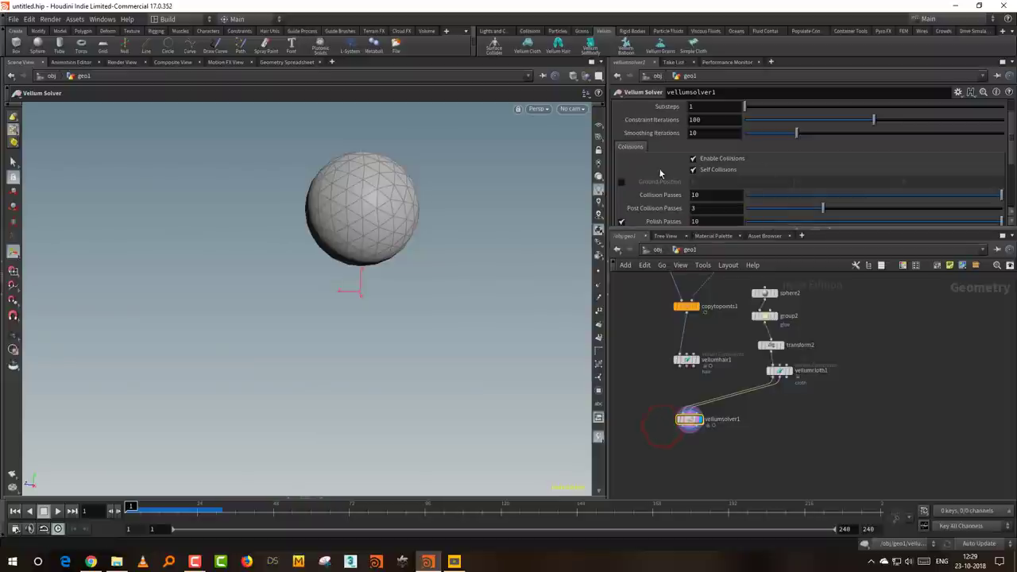
click(621, 153)
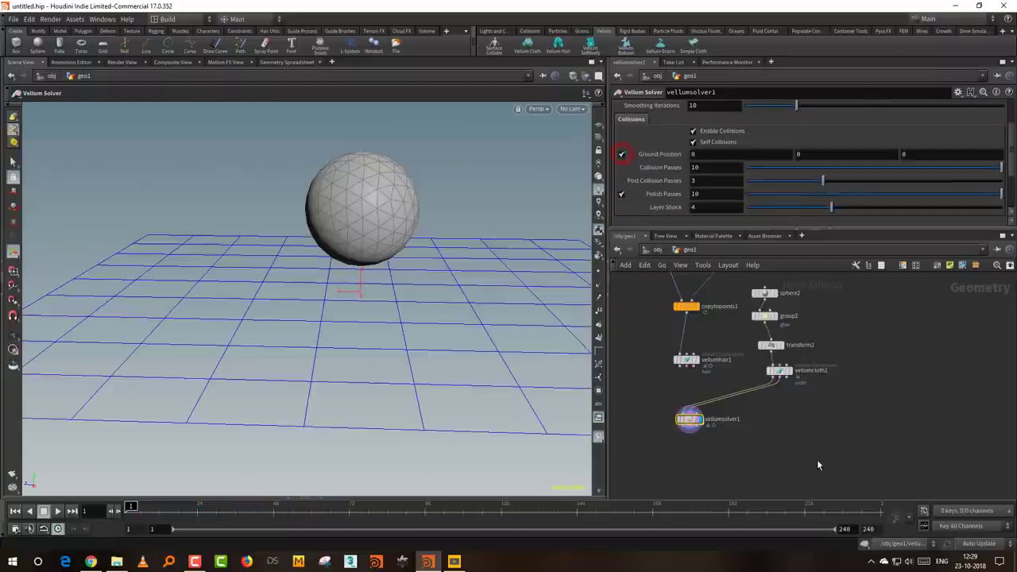
click(68, 507)
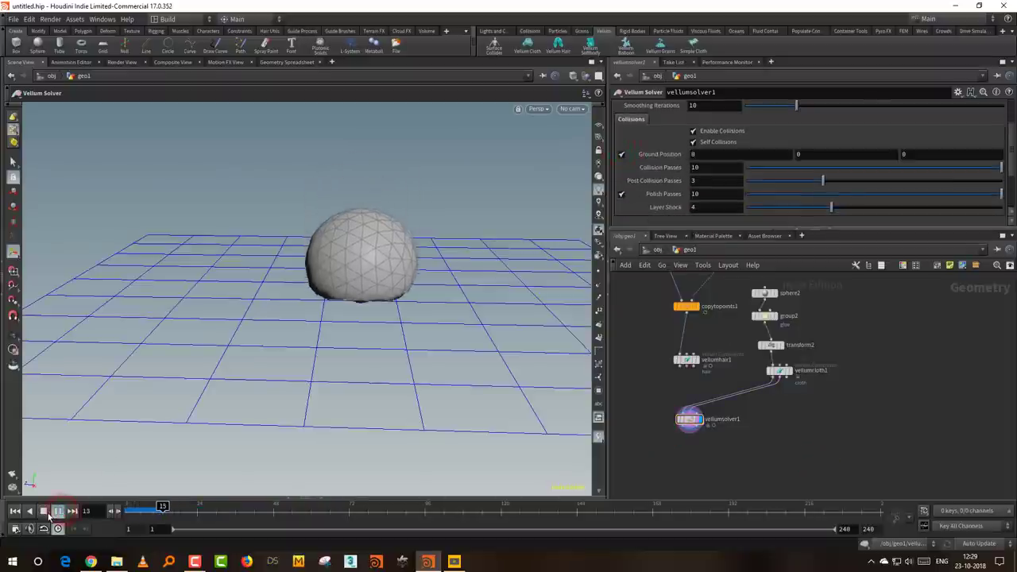
click(46, 513)
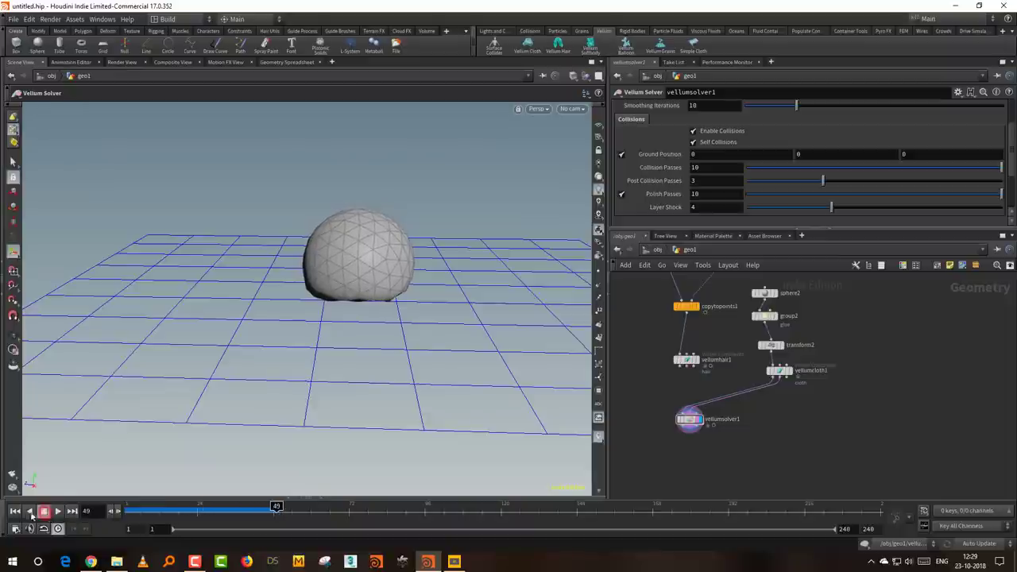
click(14, 511)
middle_drag(731, 455, 747, 465)
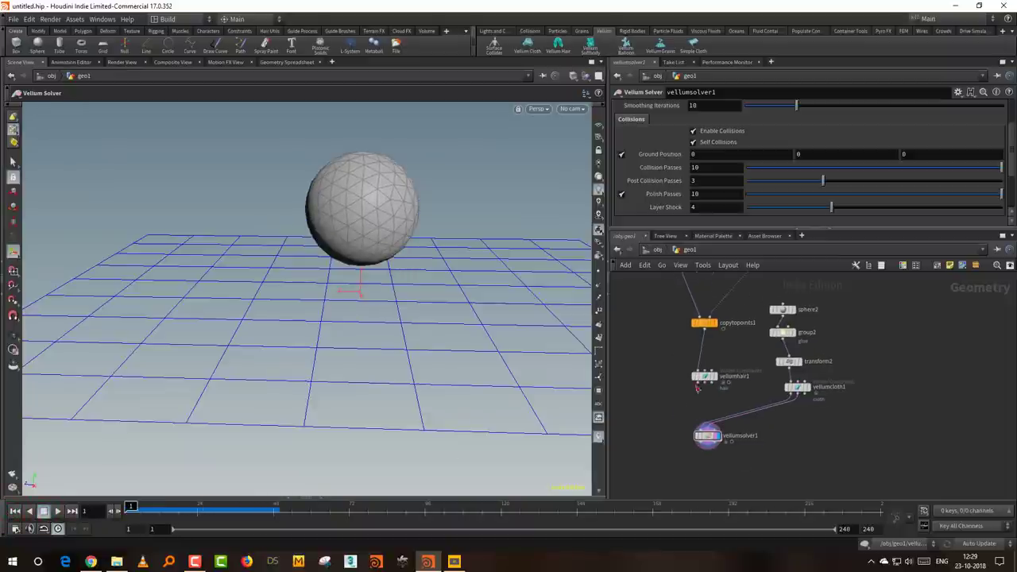
scroll(789, 465, up, 3)
key(Tab)
Step: Add two Merge nodes combining vellumhair1 and vellumcloth1 and wire them into vellumsolver1
text(mer)
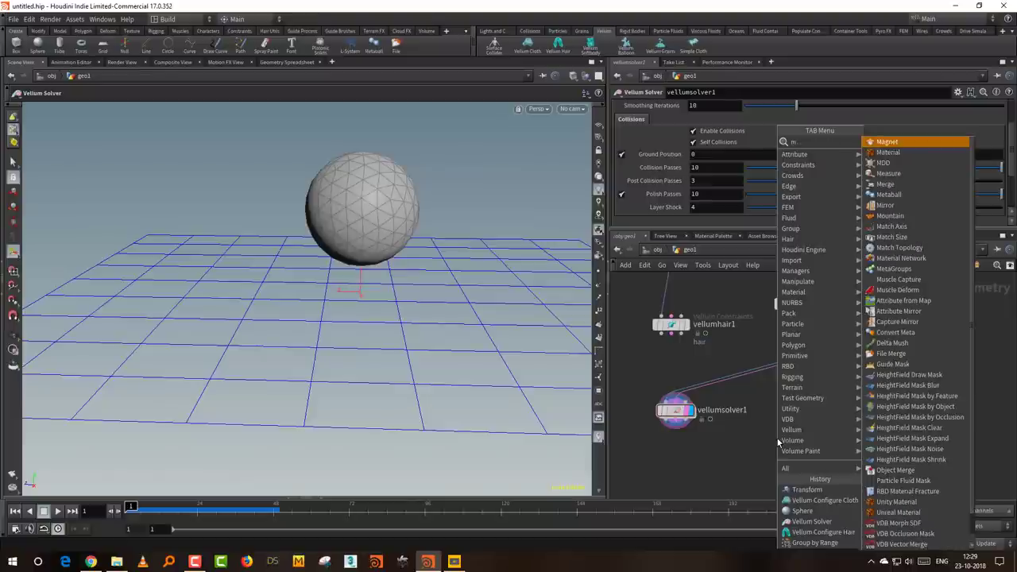
click(874, 143)
click(847, 413)
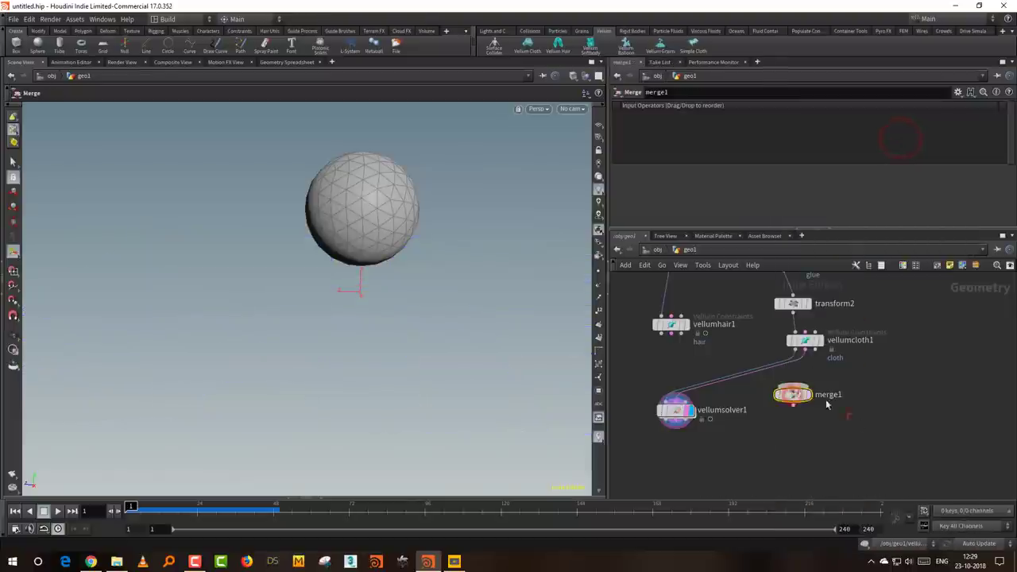
key(ctrl+c)
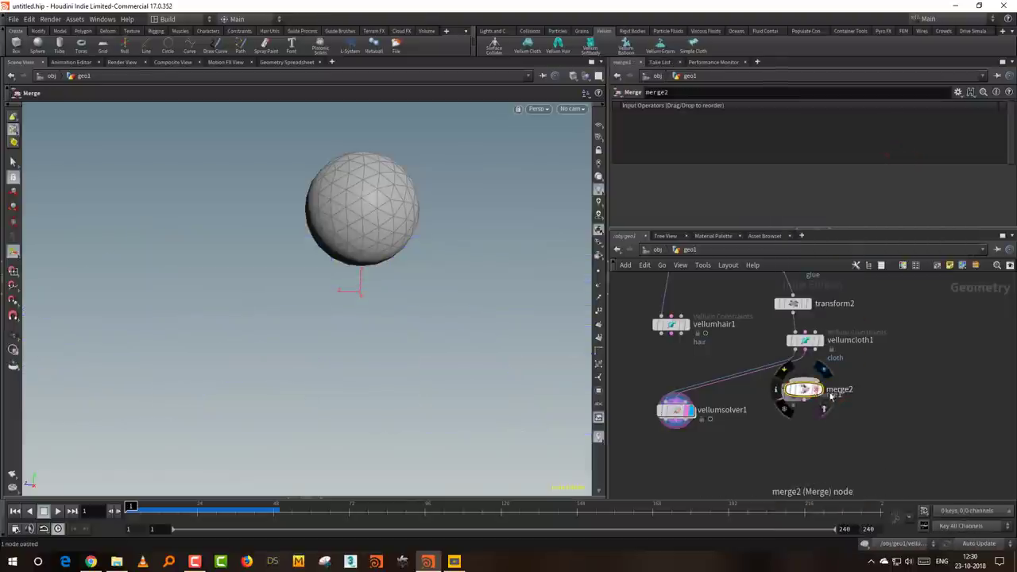
key(ctrl+v)
drag(786, 391, 794, 351)
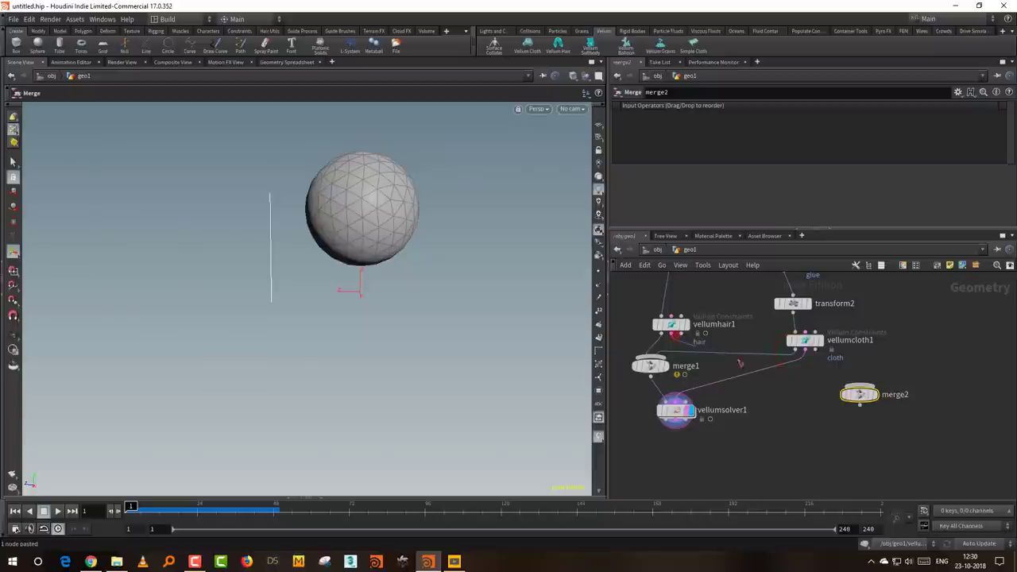
drag(671, 333, 860, 386)
drag(810, 357, 677, 411)
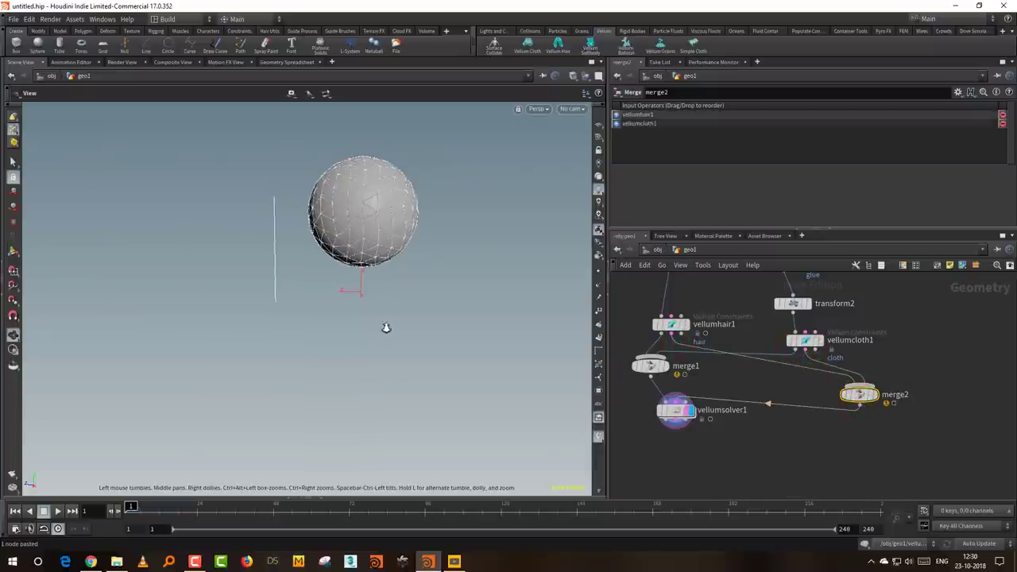
scroll(776, 460, up, 10)
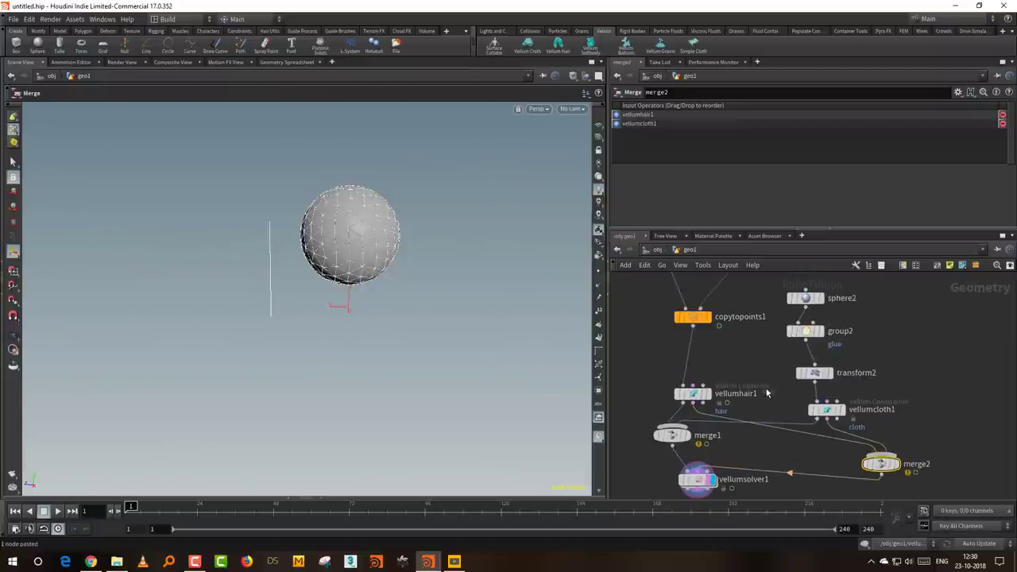
Step: Play the combined hair-and-cloth simulation to frame 111 until the sphere squashes on the ground
click(849, 386)
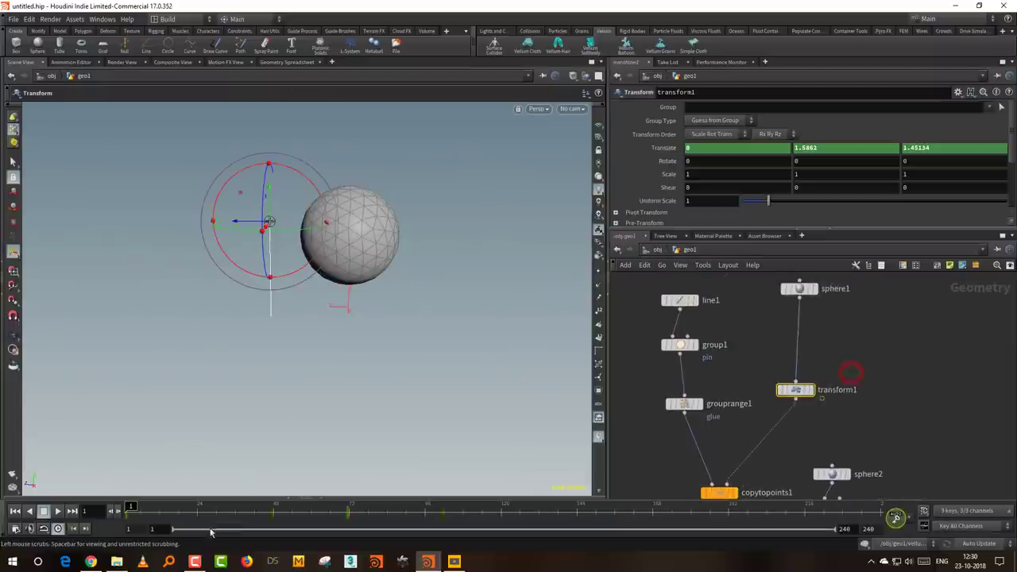
shift+drag(492, 513, 262, 523)
click(636, 450)
middle_drag(636, 449, 634, 414)
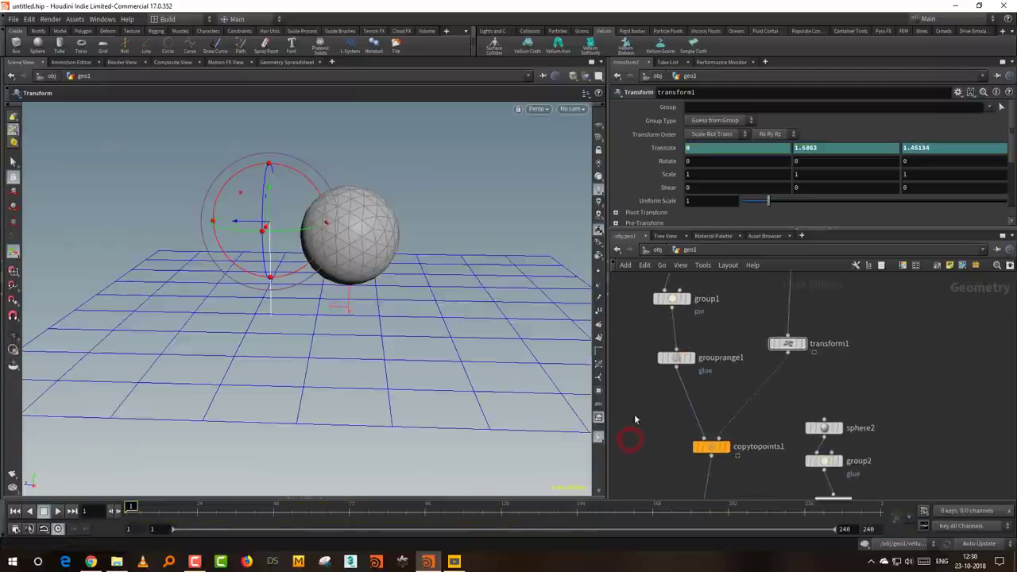
click(59, 511)
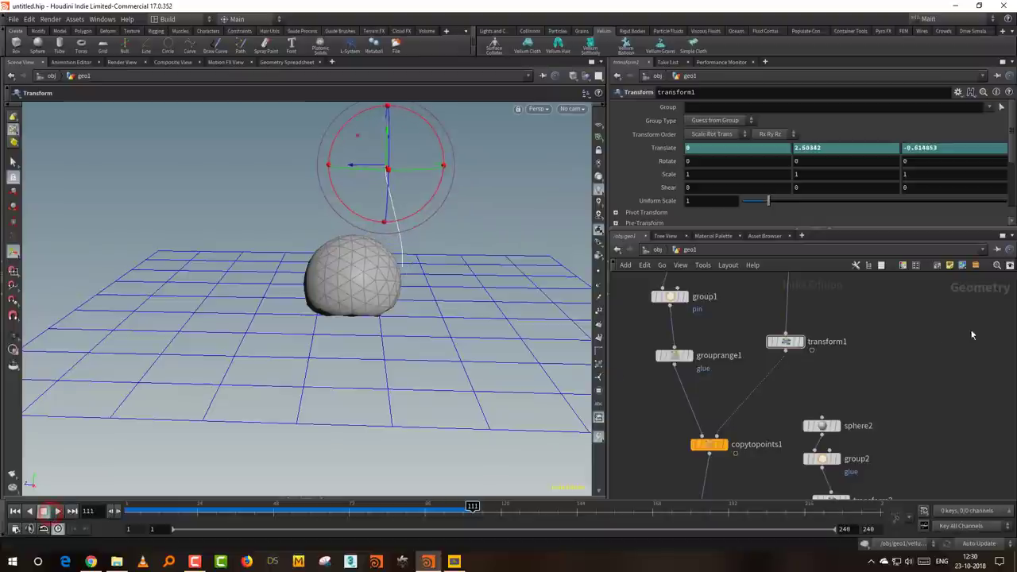
middle_drag(945, 299, 902, 474)
middle_drag(823, 457, 818, 357)
Step: Insert a transform3 node below transform1 and raise the sphere to Translate Y 0.76
key(Tab)
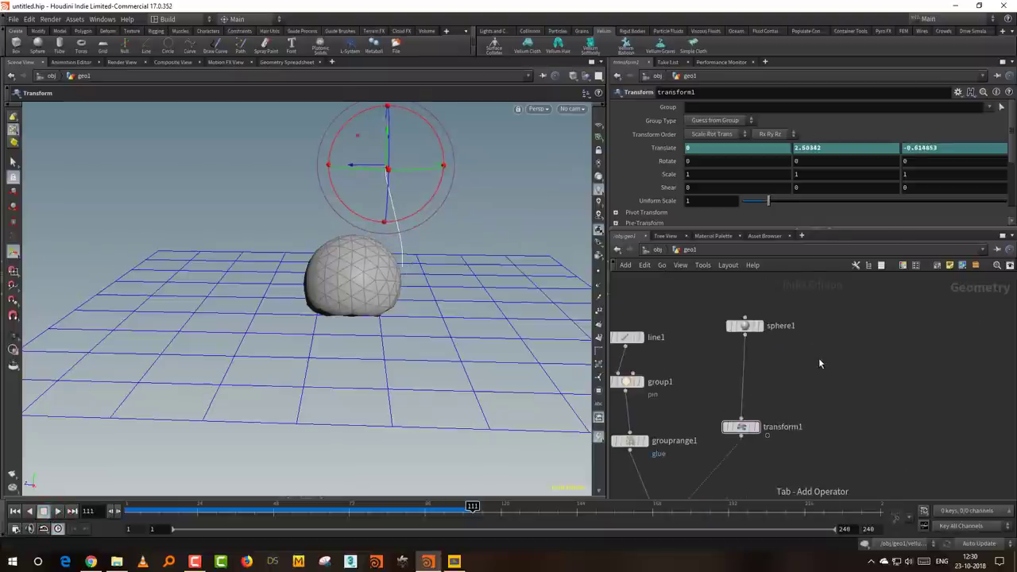
text(tr)
click(772, 162)
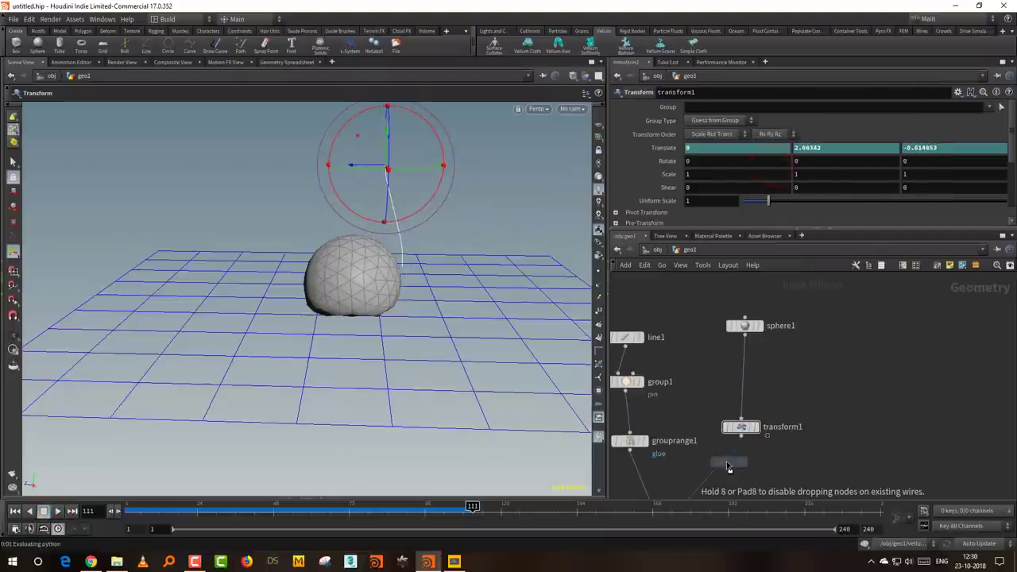
click(726, 463)
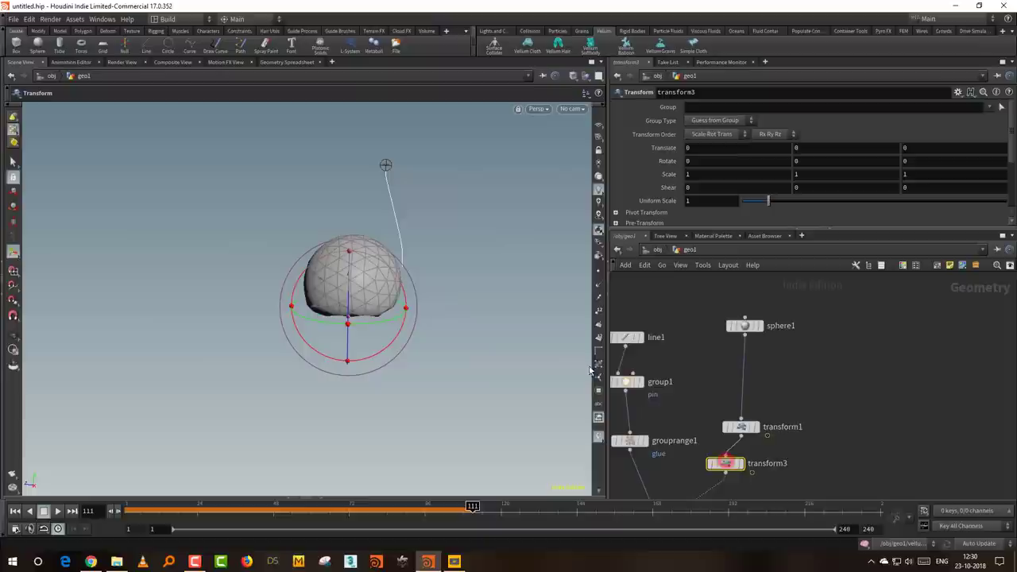
click(819, 449)
key(t)
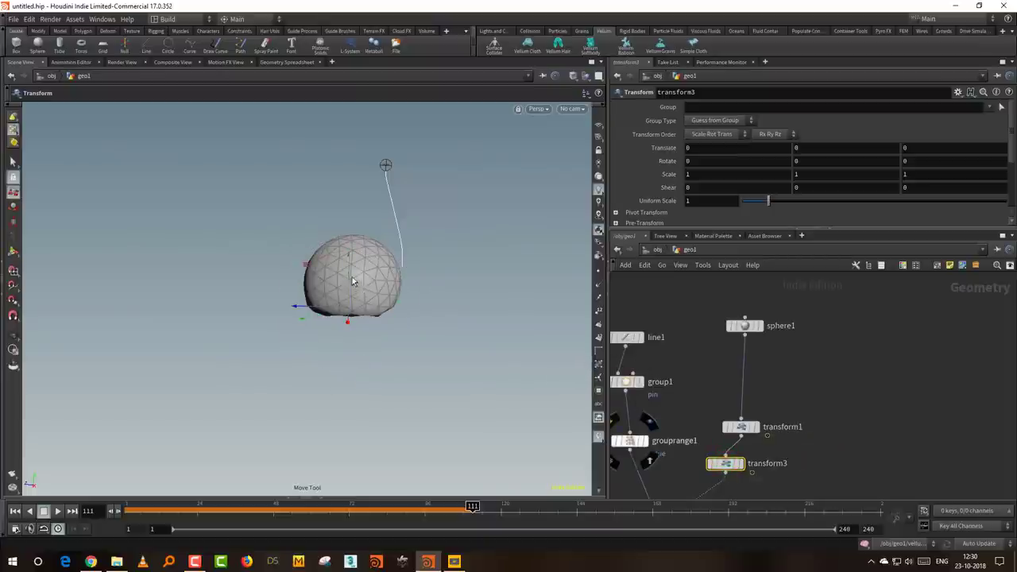
drag(349, 266, 352, 225)
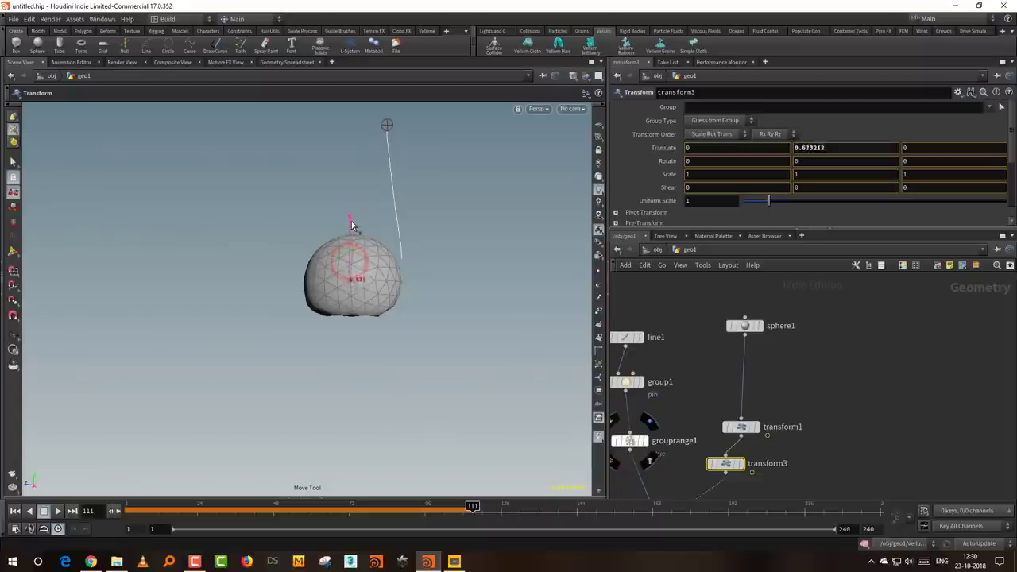
Step: Replay the simulation from the first frame, then return to frame 1
click(15, 511)
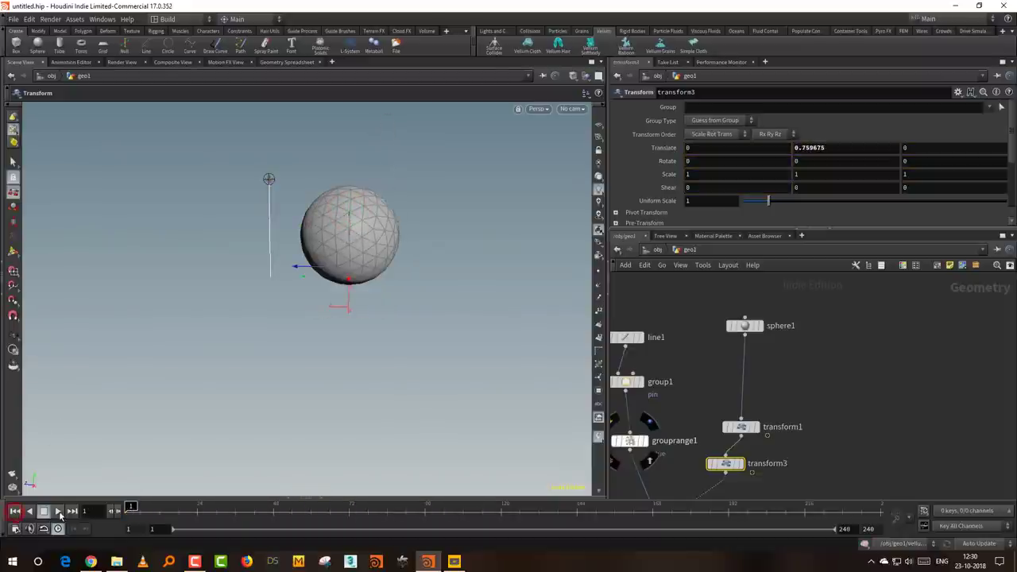
click(58, 511)
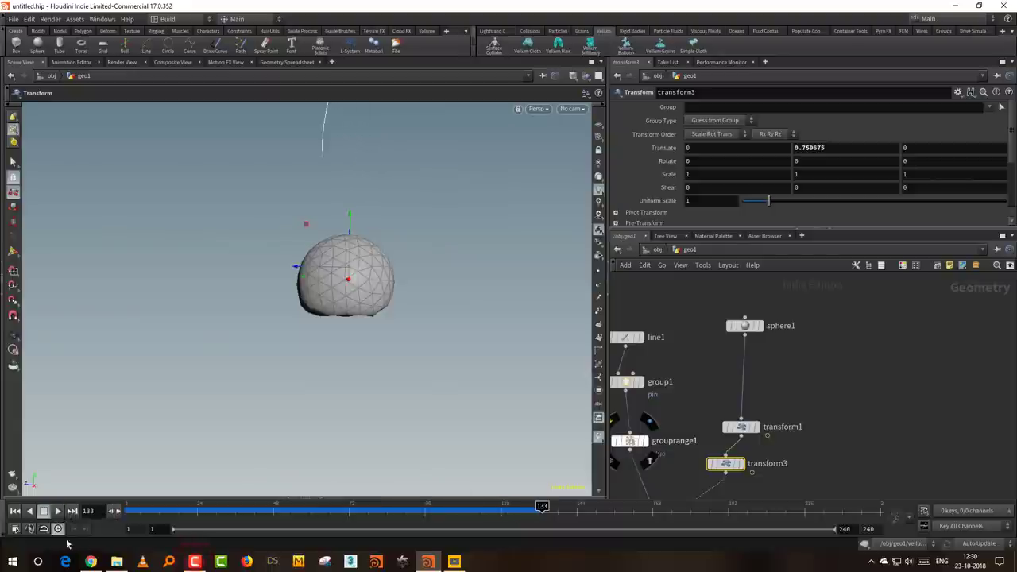
click(18, 510)
Step: Select merge1 and vellumsolver1 together and shift the right merge node to the left
scroll(849, 313, down, 3)
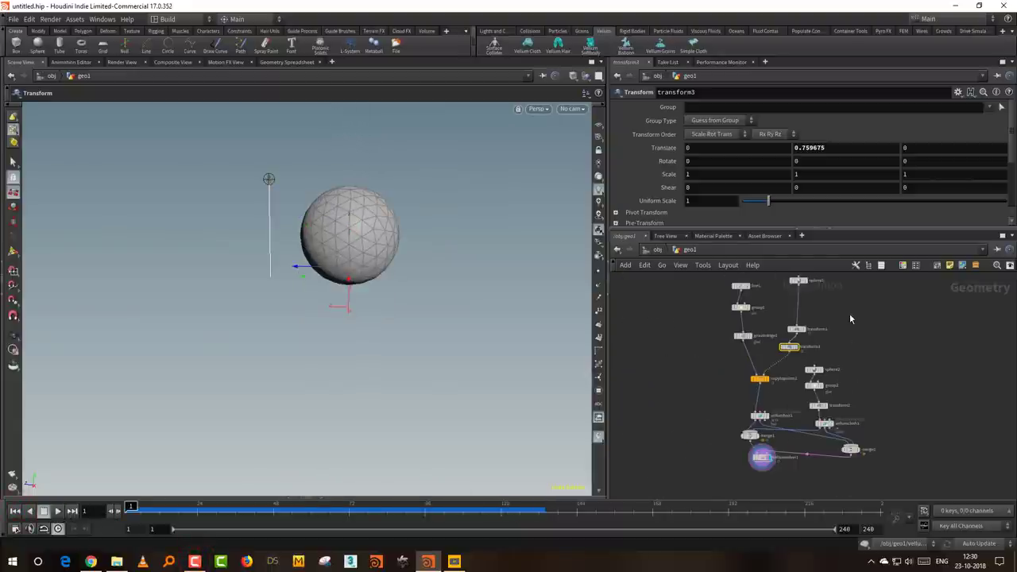
scroll(849, 313, up, 1)
drag(698, 386, 764, 430)
drag(832, 405, 806, 411)
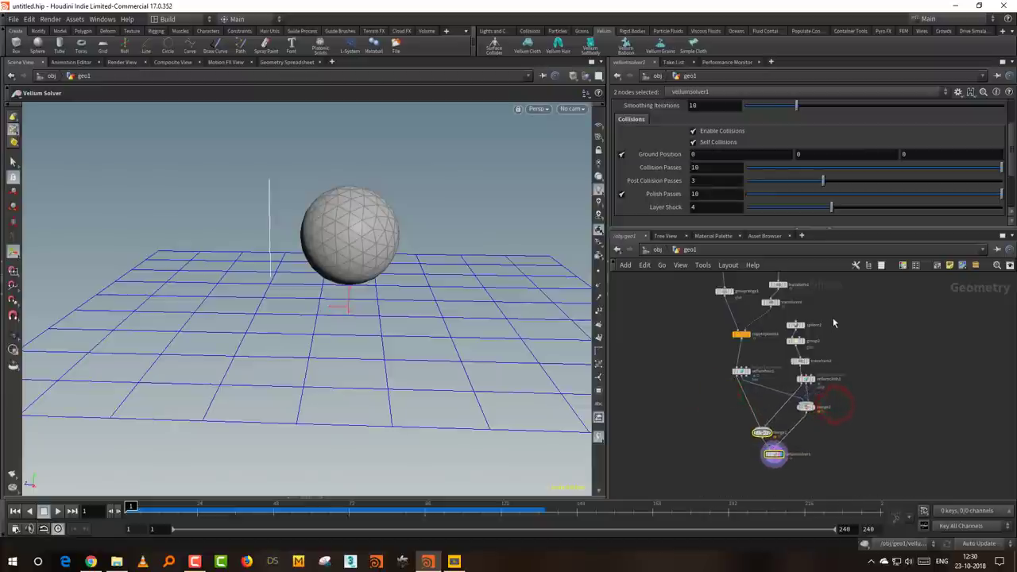
click(799, 385)
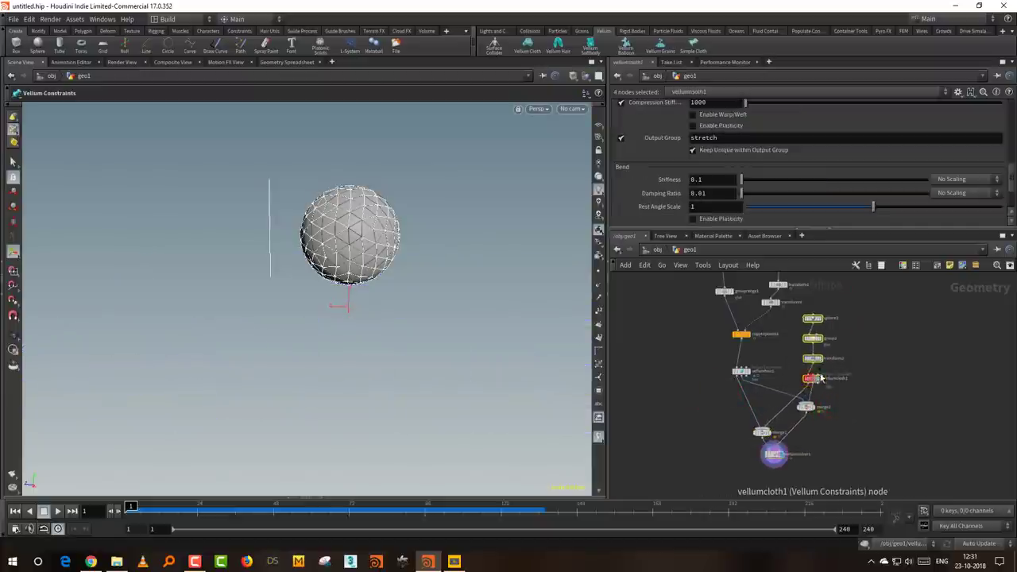
click(856, 410)
Step: Move vellumsolver1 lower, enlarge the network pane, and place merge2 beside merge1
scroll(780, 401, up, 3)
mouse_move(769, 354)
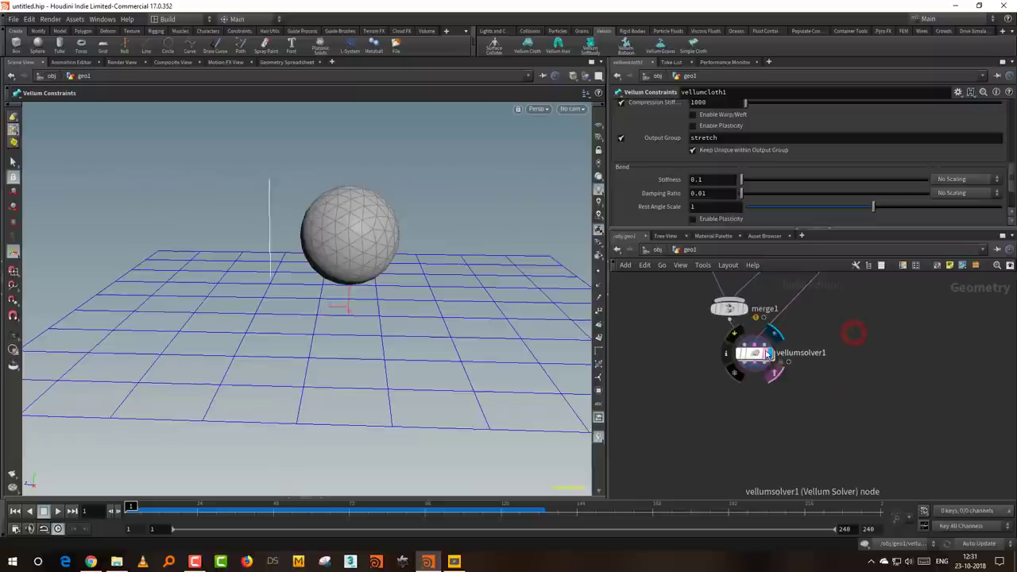
drag(755, 356, 784, 387)
click(860, 328)
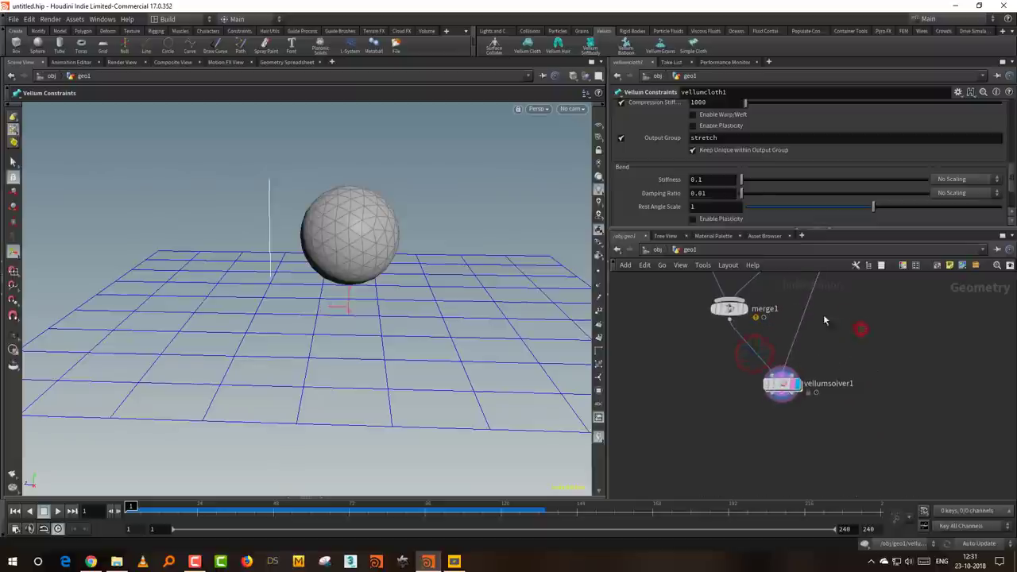
drag(767, 229, 766, 199)
middle_drag(822, 259, 831, 324)
drag(817, 300, 834, 341)
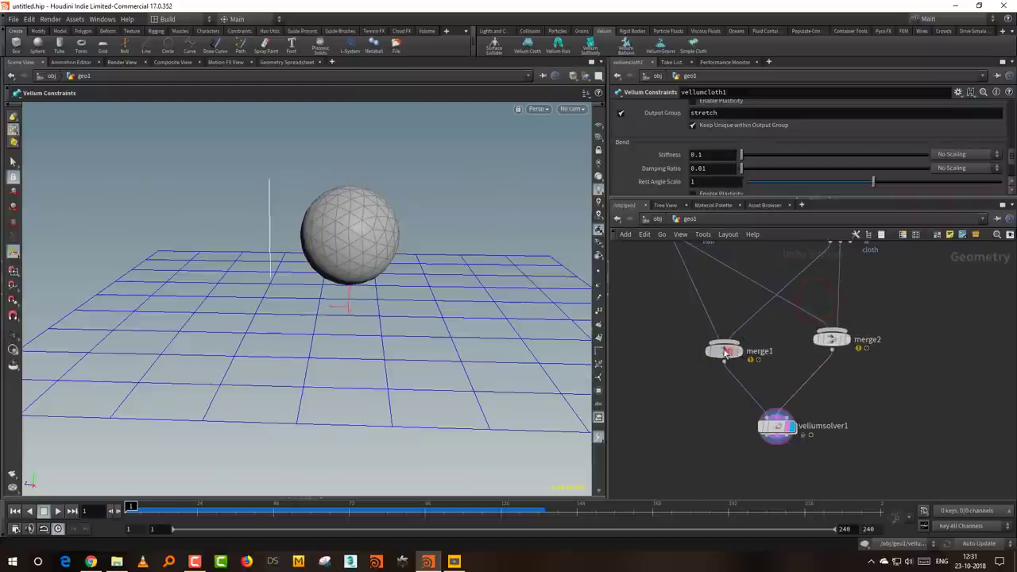
drag(731, 352, 709, 344)
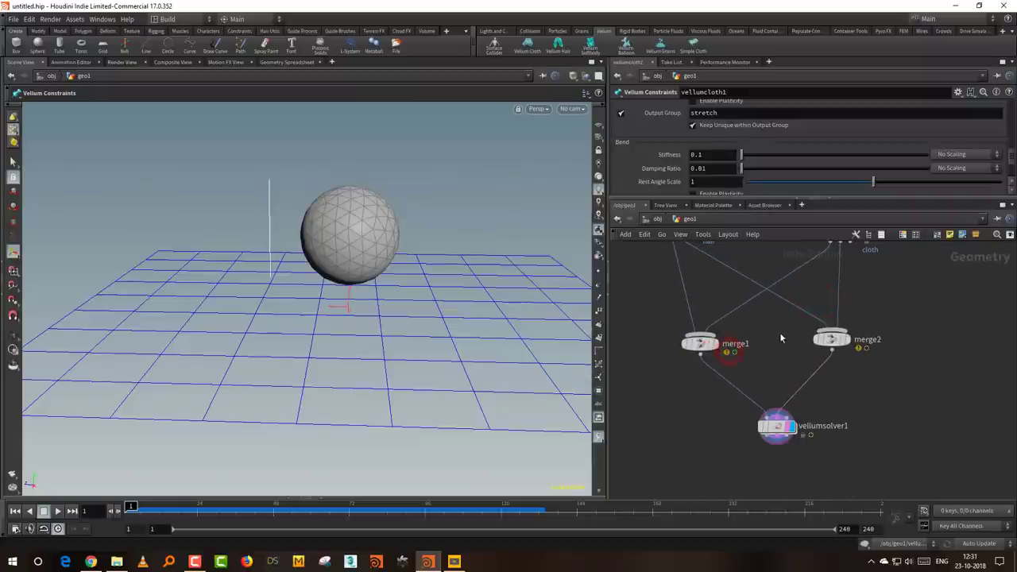
Step: Add a Vellum Constraints node in vellumsolver1's forces network, keeping On Creation Frame timing
double_click(783, 430)
right_click(743, 369)
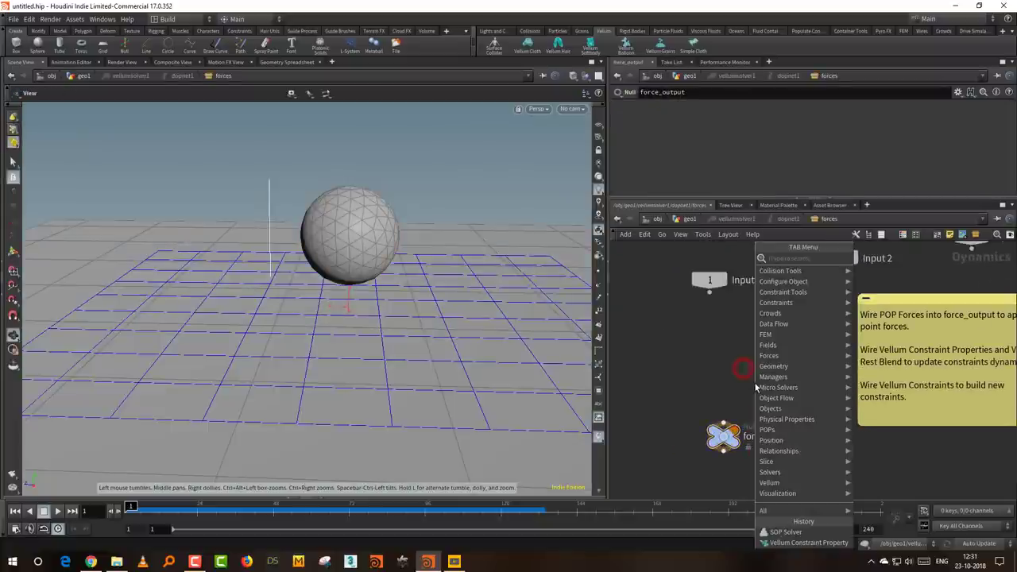
text(v)
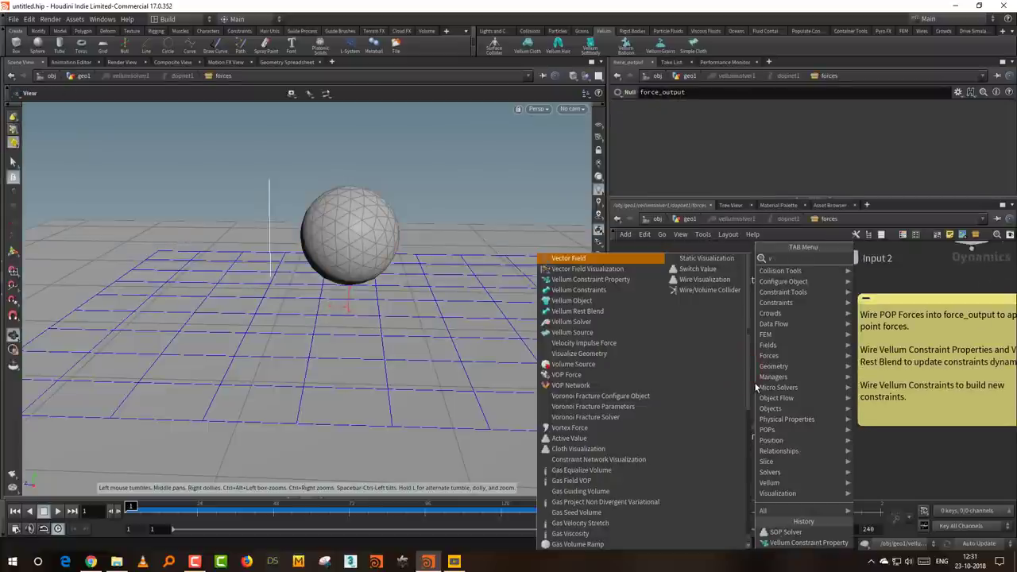
text(el)
click(898, 290)
click(741, 343)
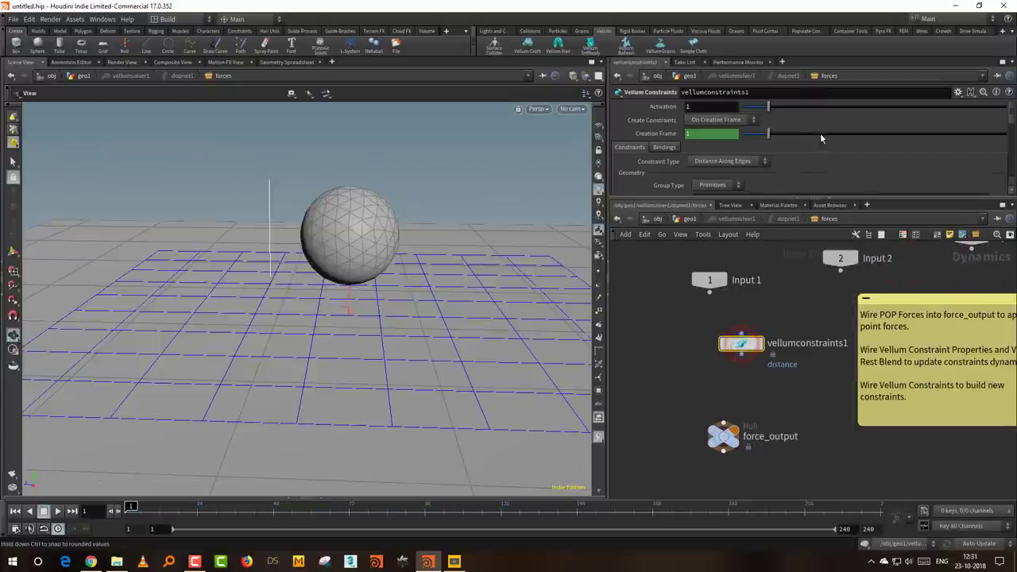
click(713, 119)
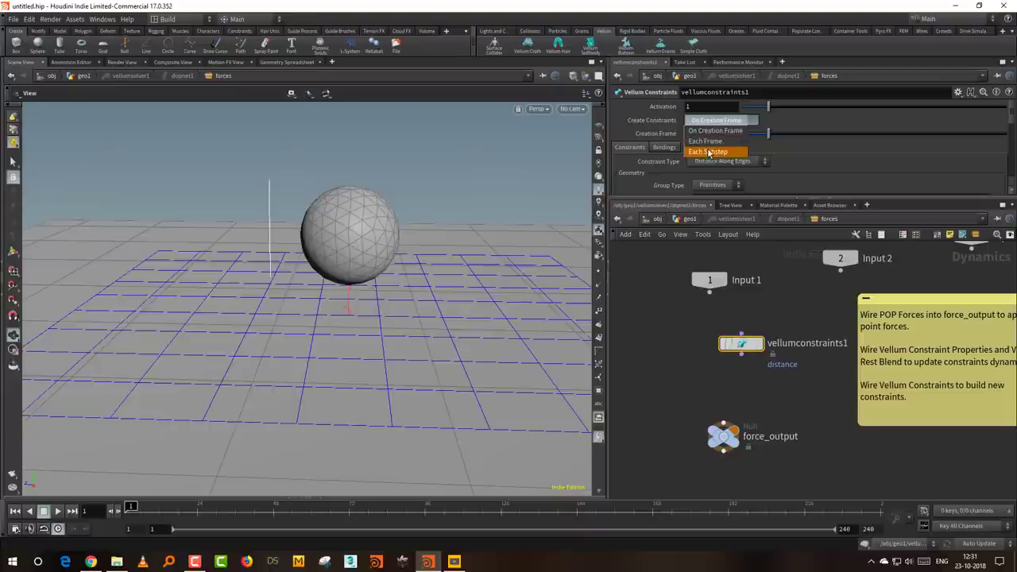
click(654, 297)
Step: Back in geo1, select vellumhair1 to review its settings and bring the solver into view
click(675, 220)
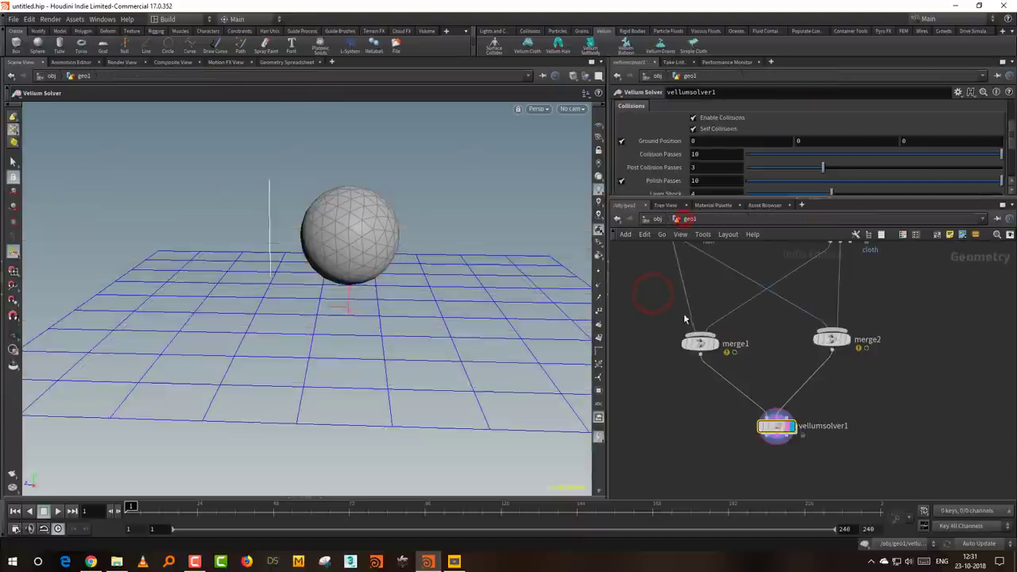
middle_drag(655, 299, 688, 411)
drag(749, 322, 667, 381)
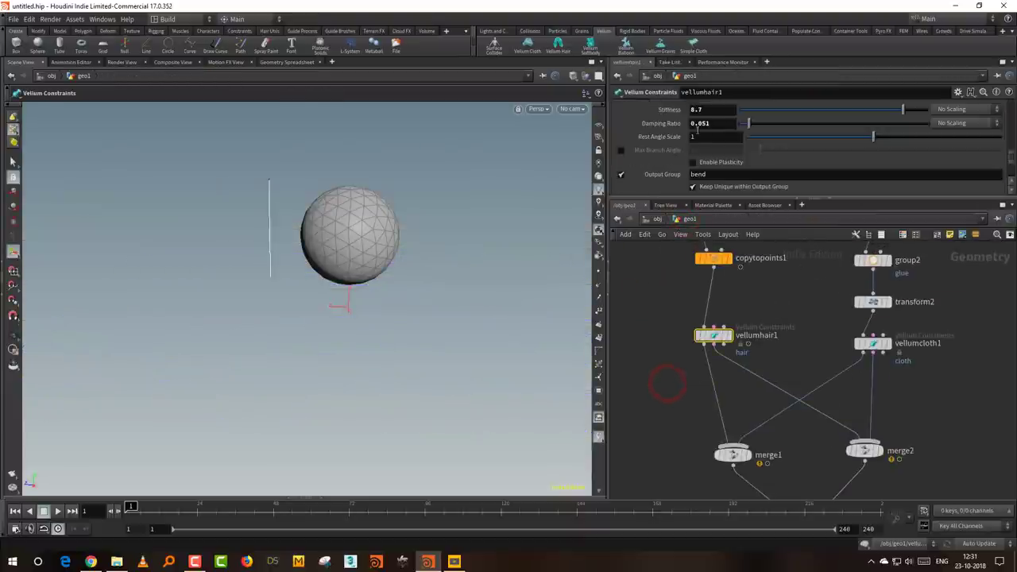
scroll(725, 159, up, 10)
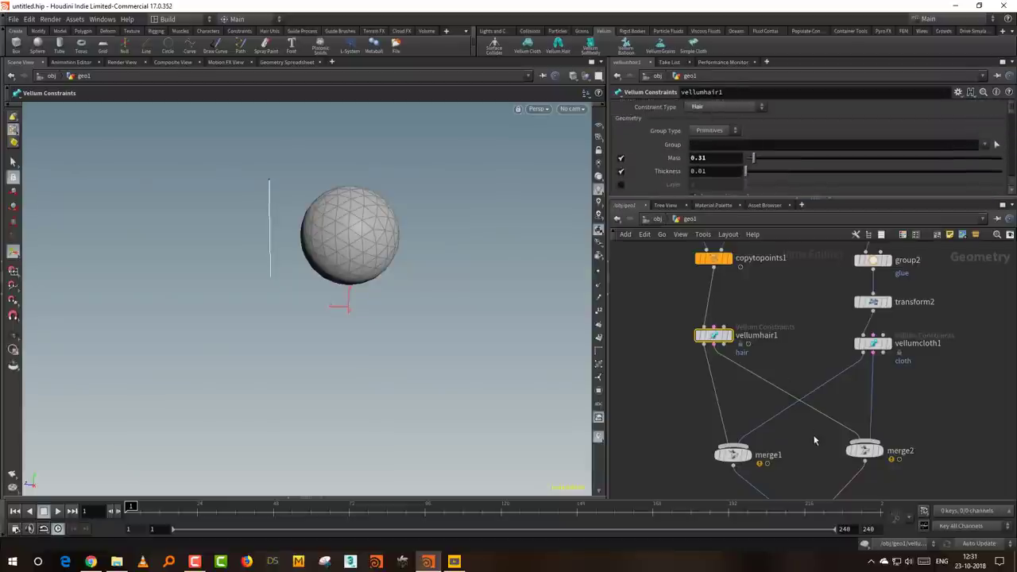
middle_drag(815, 440, 807, 409)
Step: Set vellumconstraints1 to create constraints Each Frame and wire it into force_output
click(789, 445)
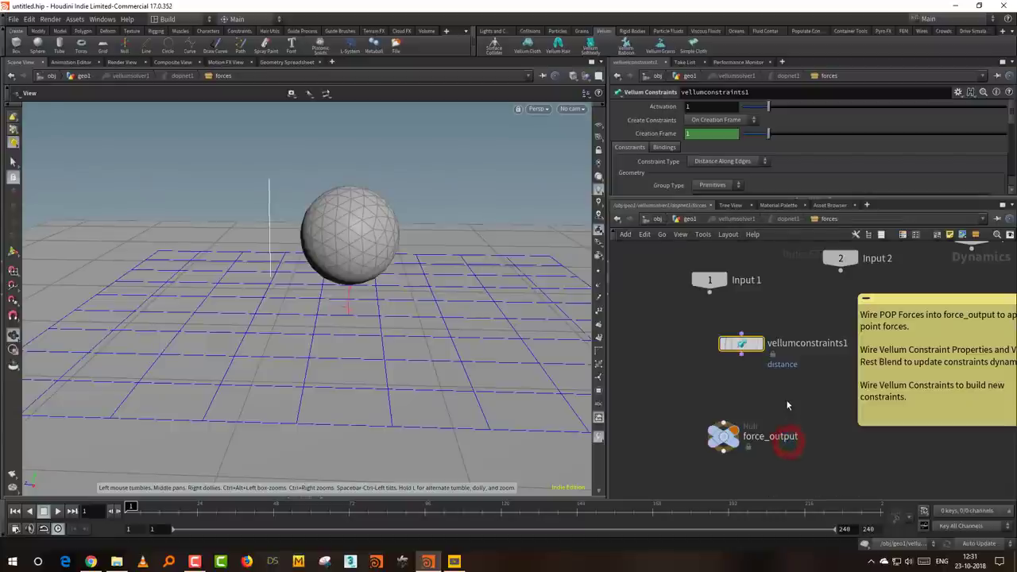
click(714, 120)
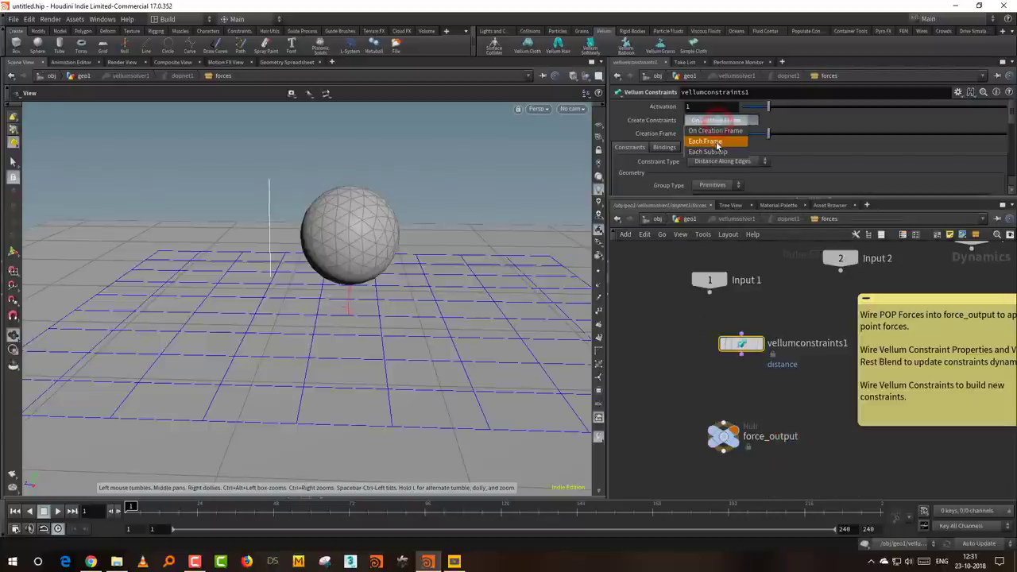
click(709, 139)
click(742, 358)
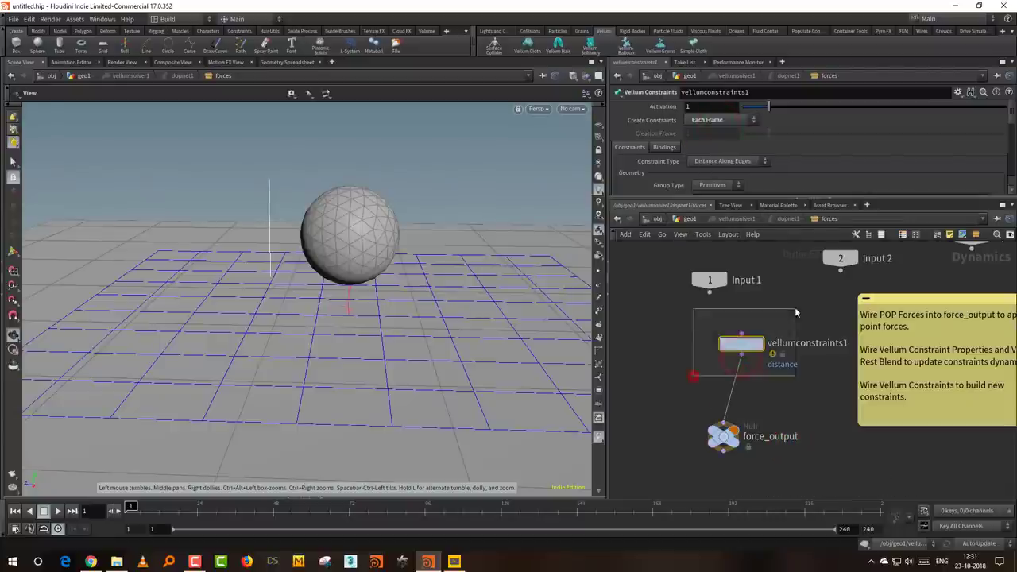
click(721, 427)
Step: Make it a Glue constraint on the Points group 'glue', then return to geo1
click(728, 163)
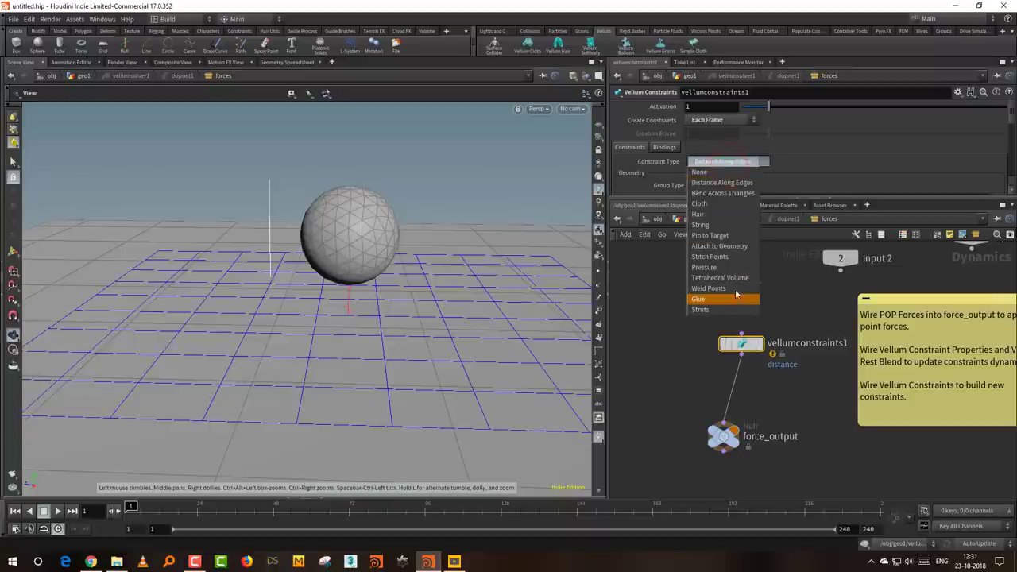
click(699, 299)
drag(746, 203, 746, 312)
click(715, 185)
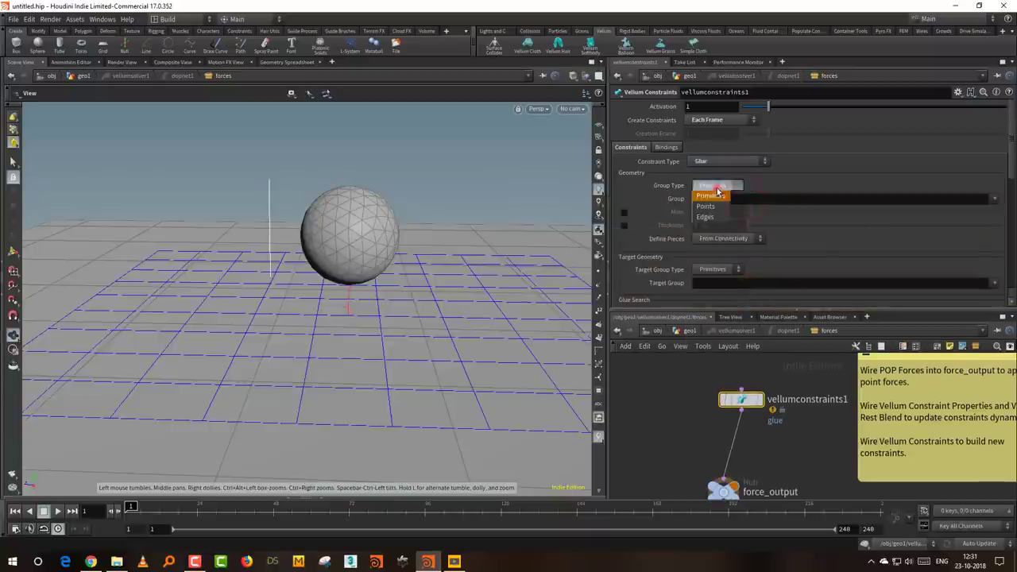
click(718, 208)
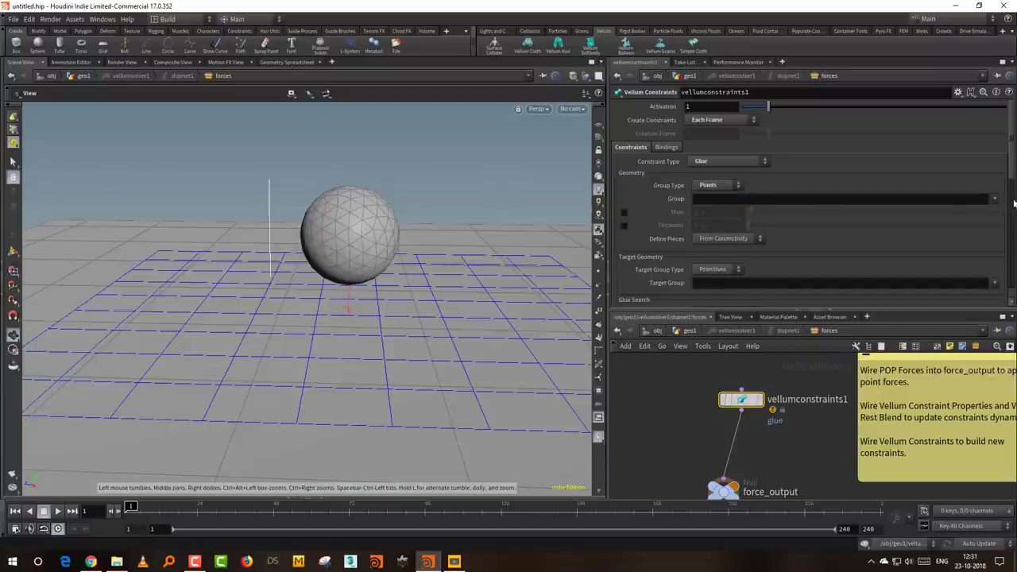
click(994, 199)
click(989, 211)
scroll(877, 222, down, 5)
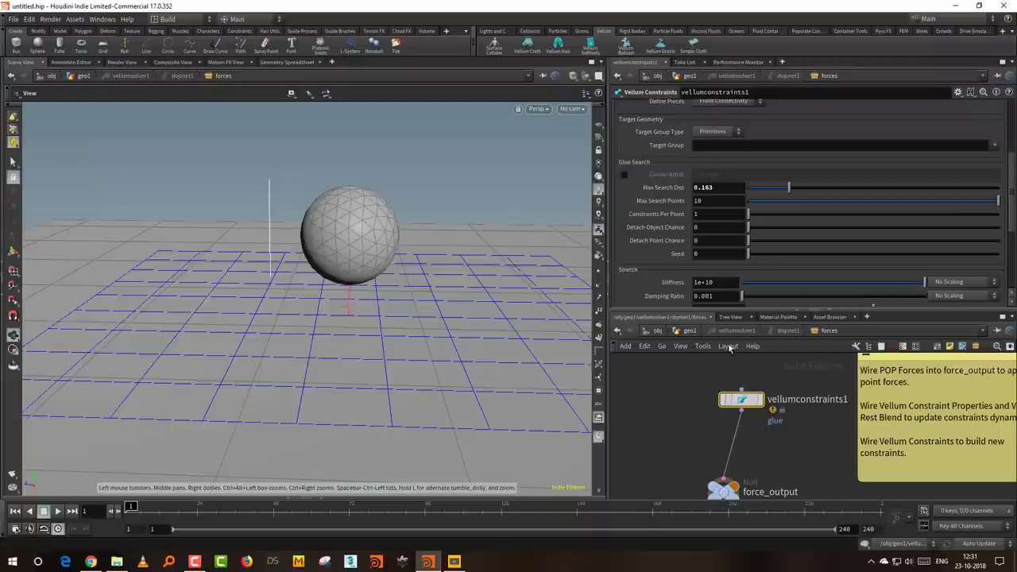
click(688, 331)
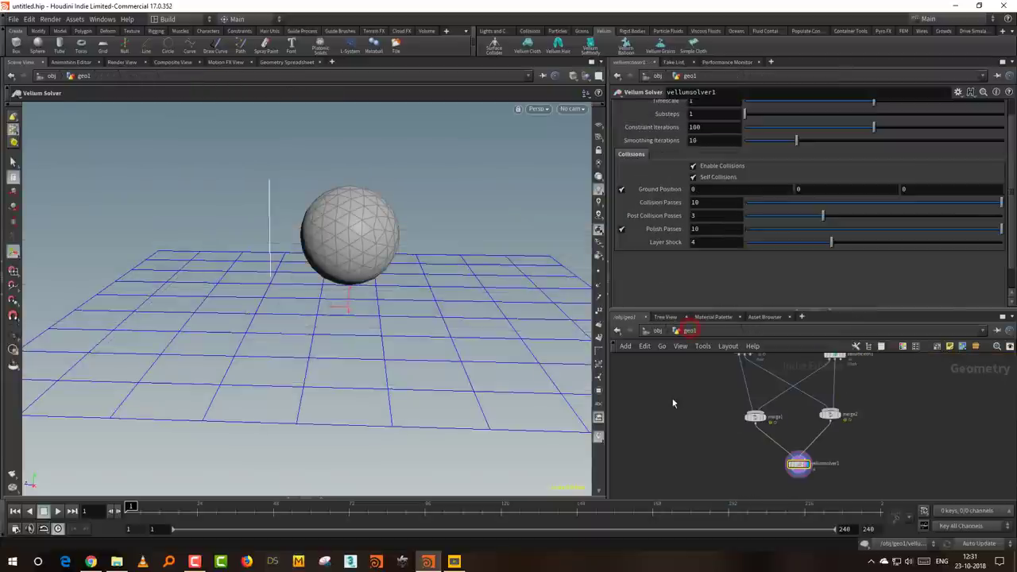
Step: Play the simulation to frame 167, watching the glued cloth sphere swing
click(57, 512)
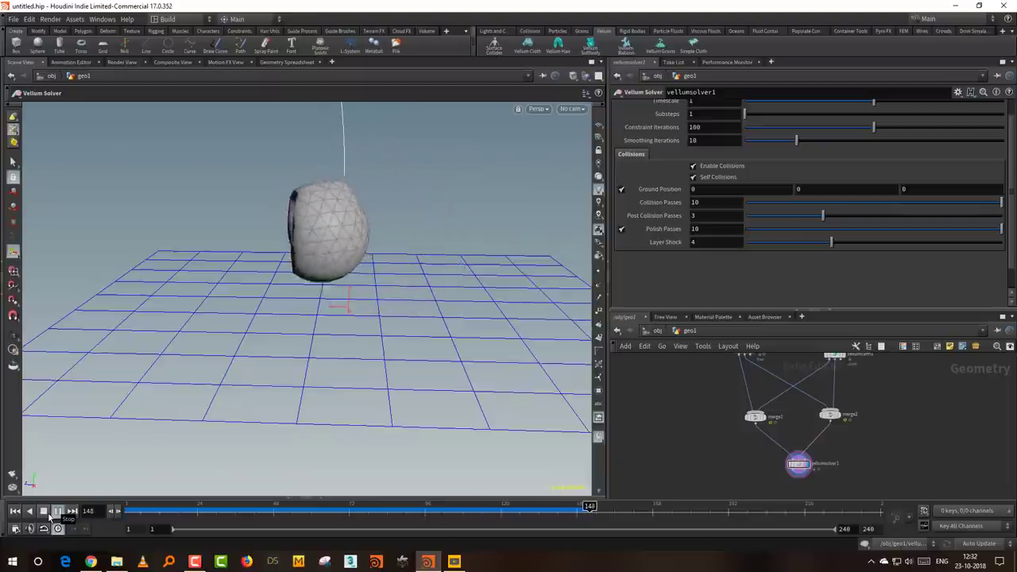
click(46, 513)
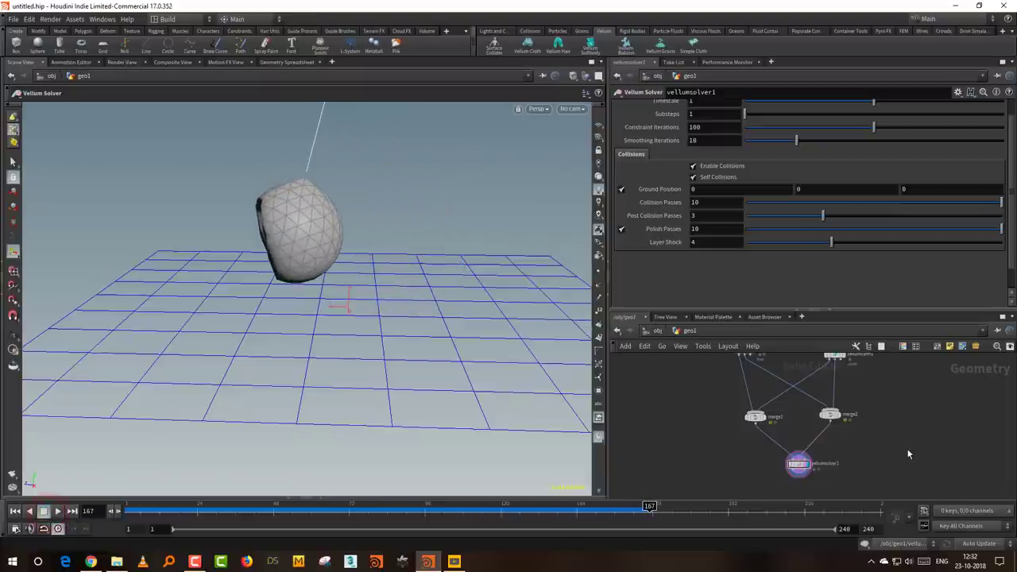
middle_drag(908, 454, 897, 493)
key(Escape)
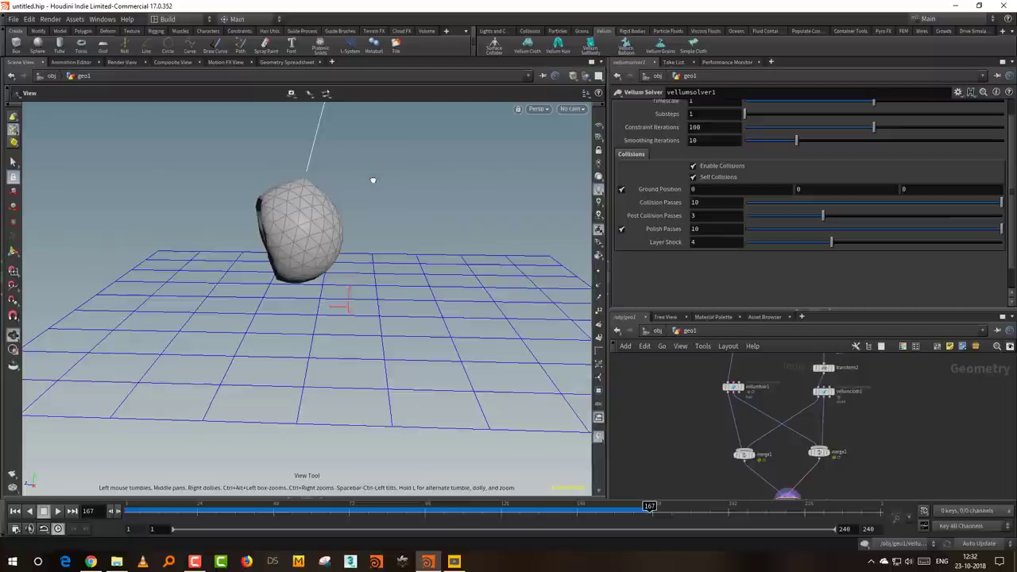
drag(371, 175, 398, 177)
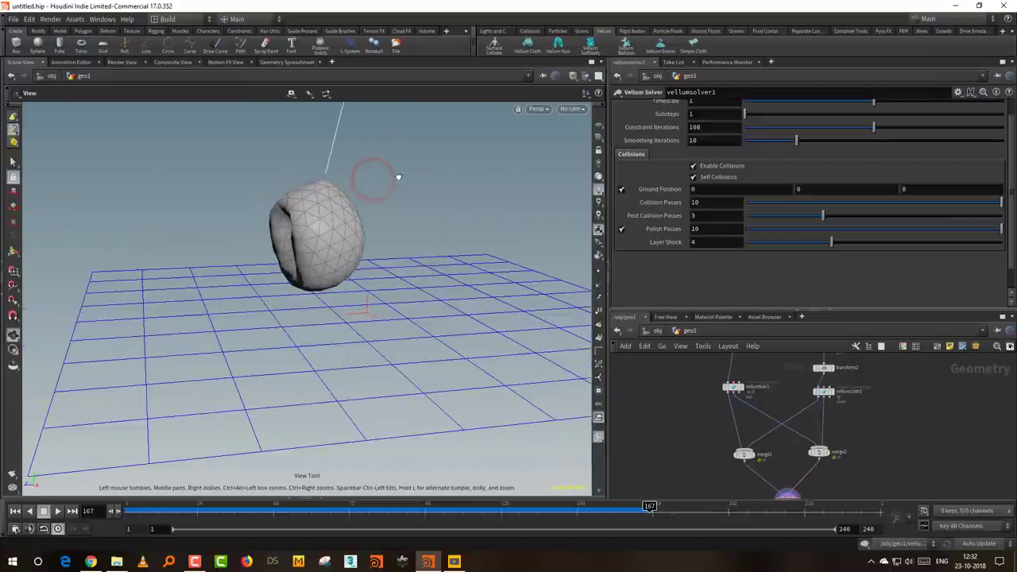
Step: Rewind to frame 1 and select the vellumcloth1 node
click(15, 510)
middle_drag(851, 414, 839, 457)
drag(839, 457, 789, 429)
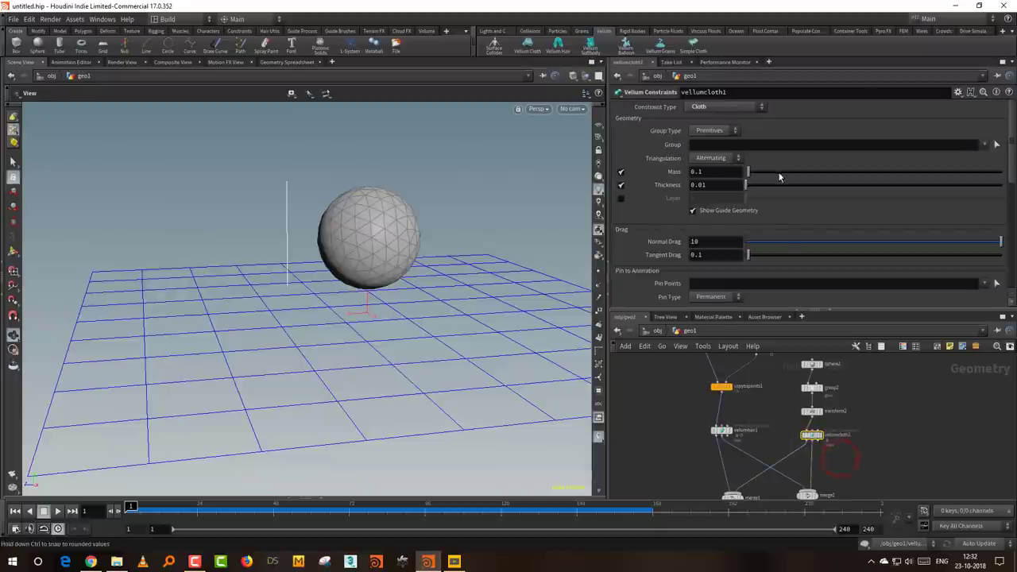
Step: Set vellumcloth1's stretch Stiffness to 1000 and play the simulation to test it
scroll(783, 236, down, 5)
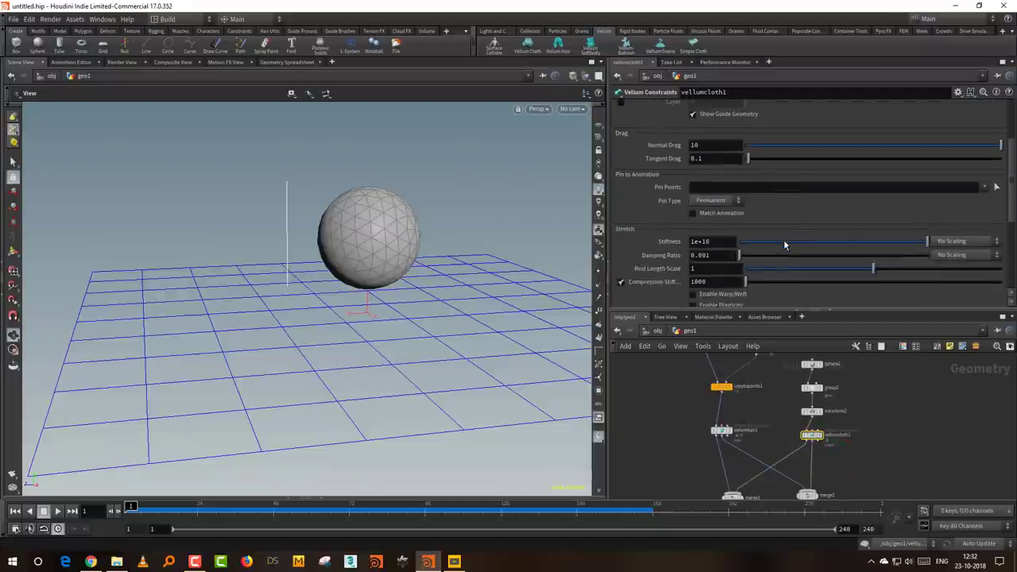
click(724, 241)
text(10)
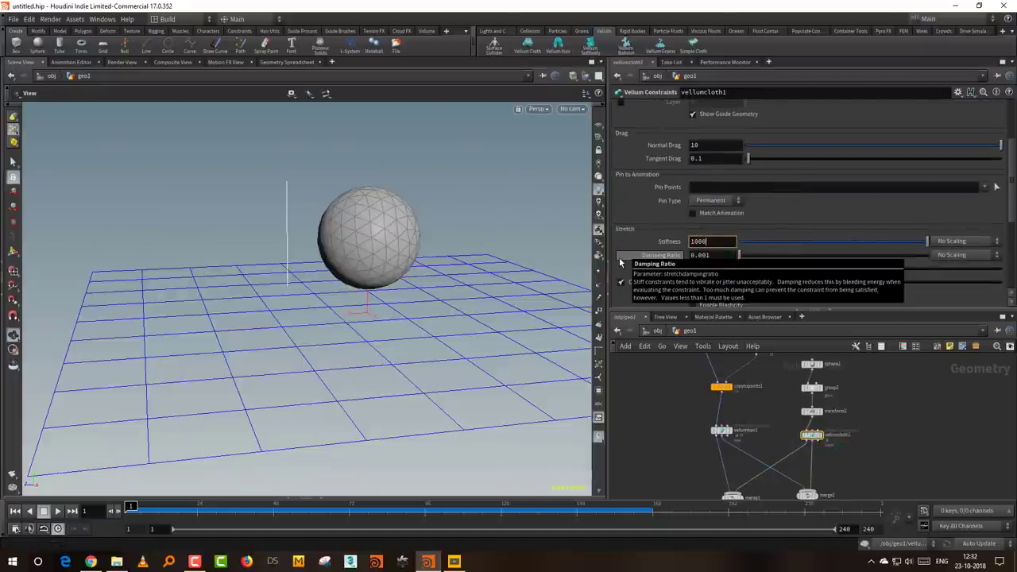
text(00)
key(Return)
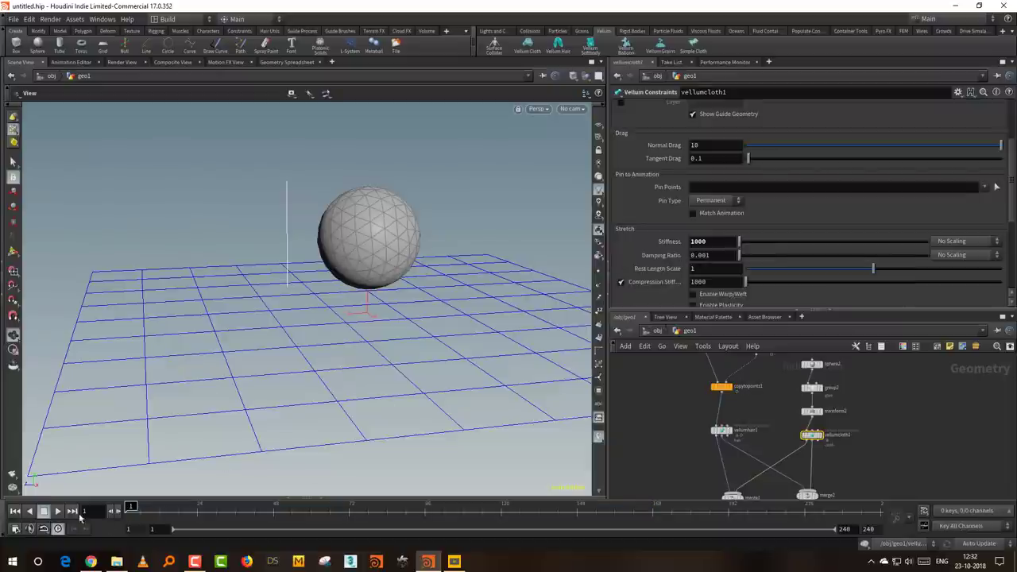
click(57, 511)
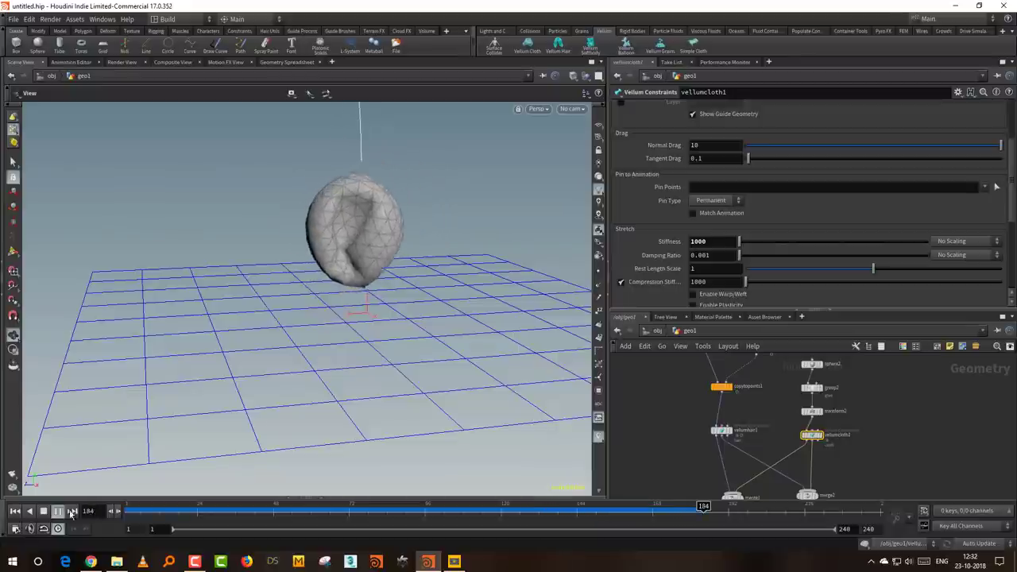
click(16, 514)
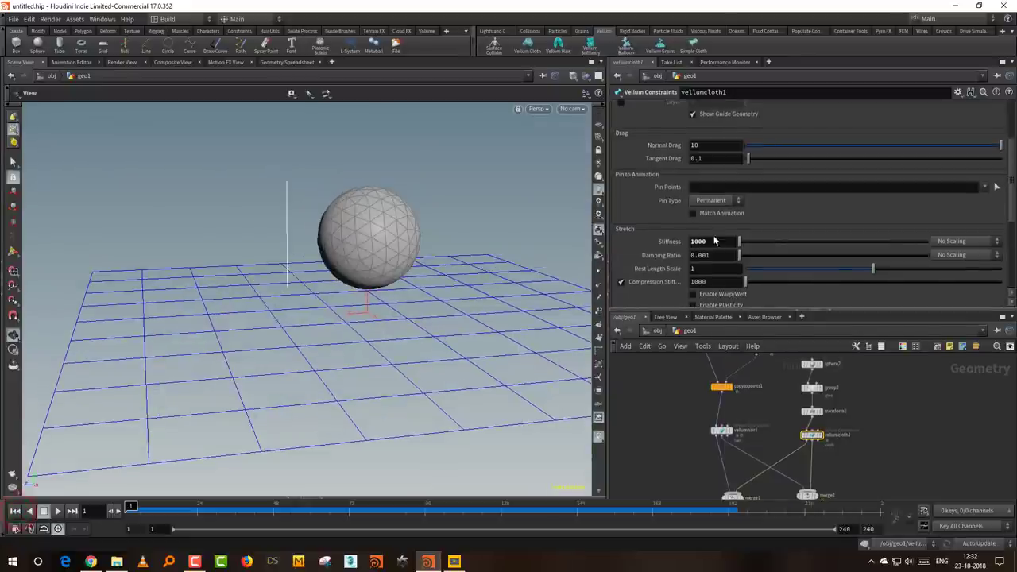
Step: Edit the Stiffness again, replay the simulation, then stop and rewind to frame 1
click(717, 240)
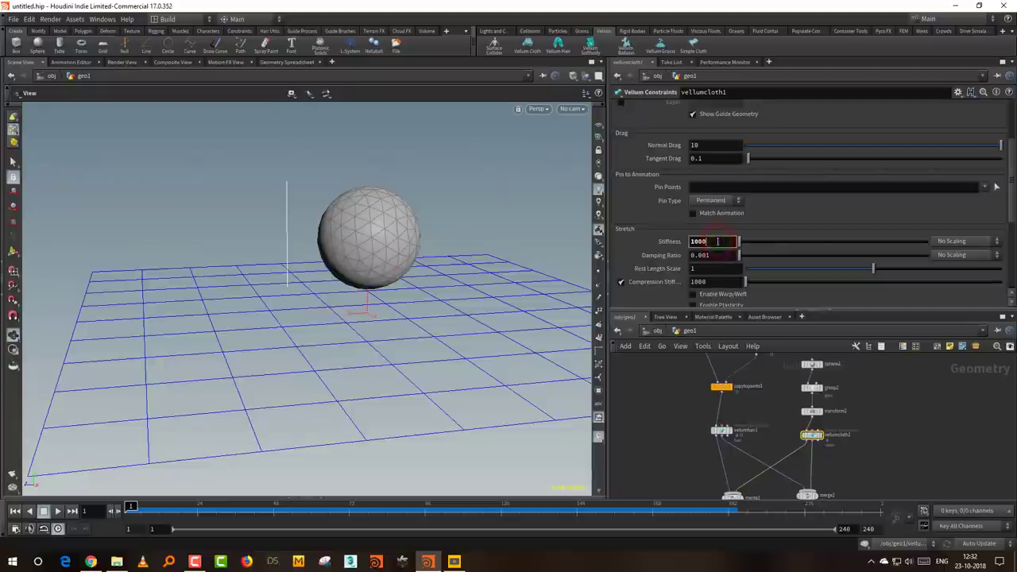
click(57, 511)
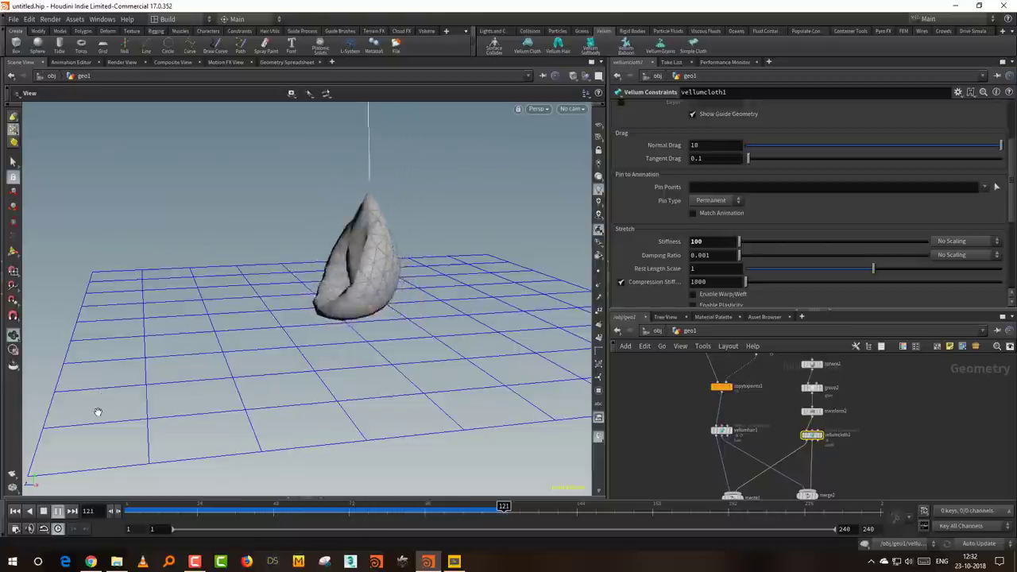
click(44, 512)
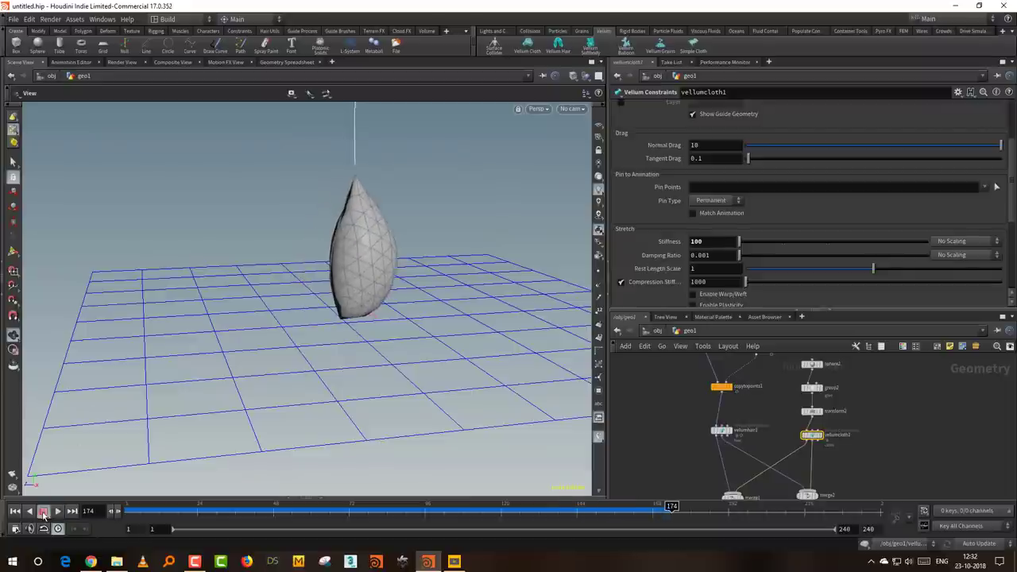
click(15, 512)
Step: Raise Stretch Stiffness to about 8.78e+09 and Damping Ratio to 0.248, then replay and rewind
drag(868, 241, 928, 248)
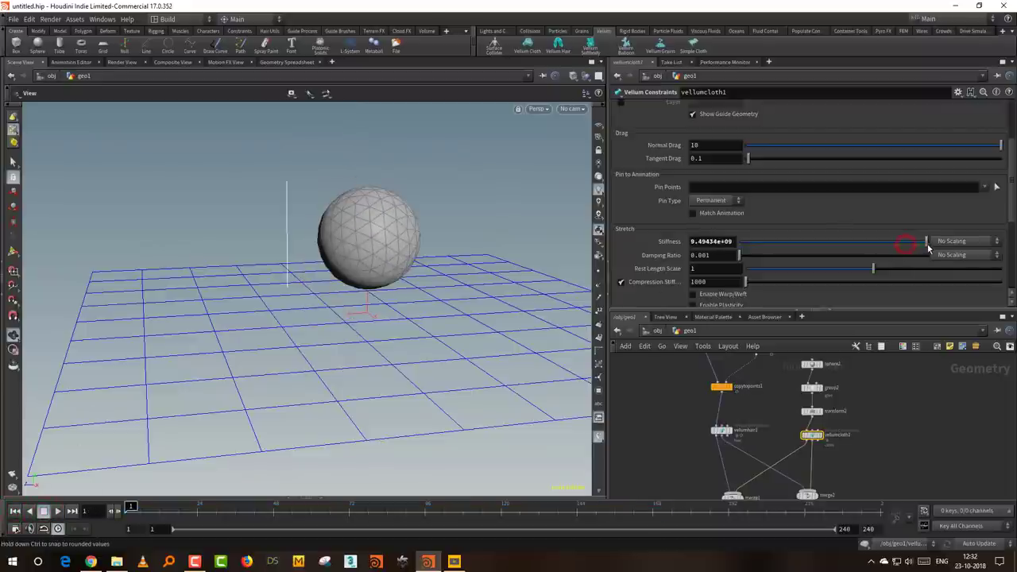
drag(776, 257, 786, 256)
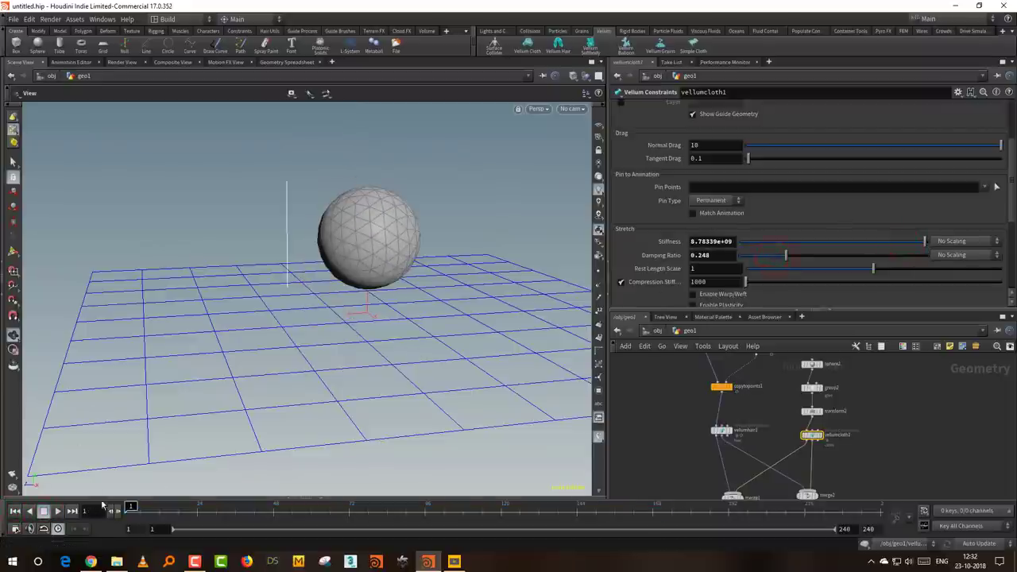
click(57, 512)
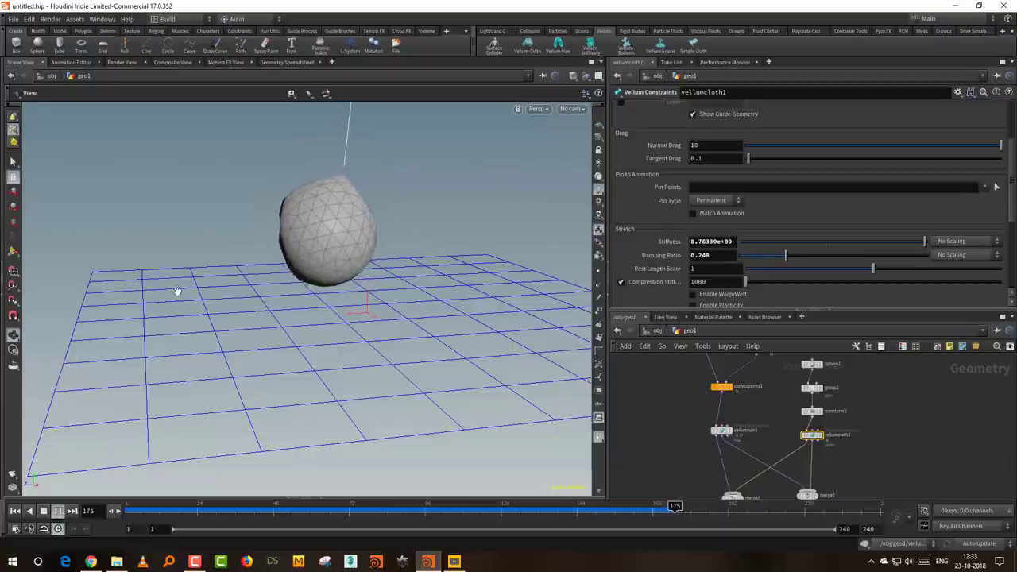
mouse_move(344, 236)
mouse_down()
mouse_move(352, 231)
mouse_move(330, 230)
mouse_up()
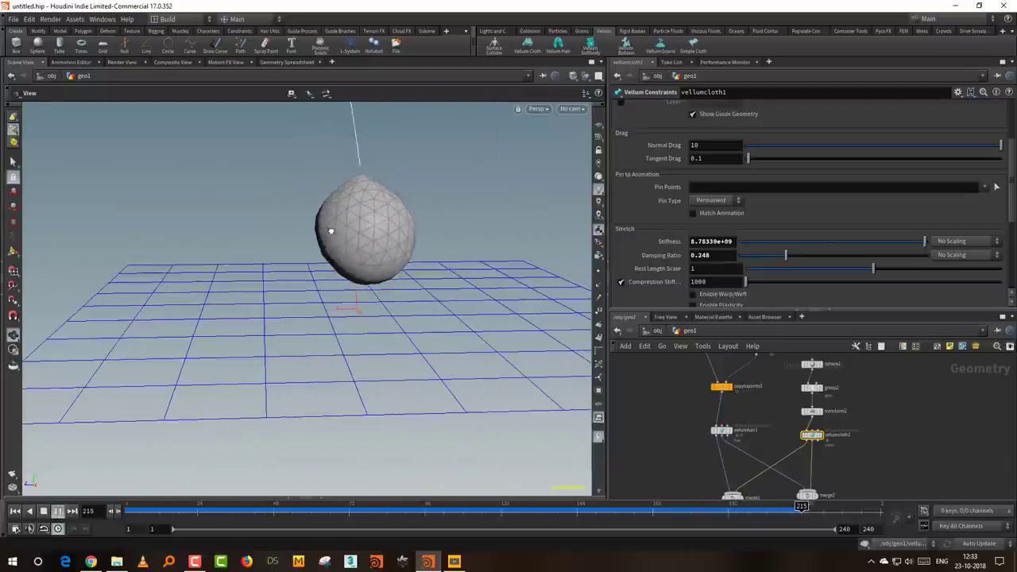
click(14, 512)
middle_drag(704, 408, 771, 341)
drag(771, 311, 772, 250)
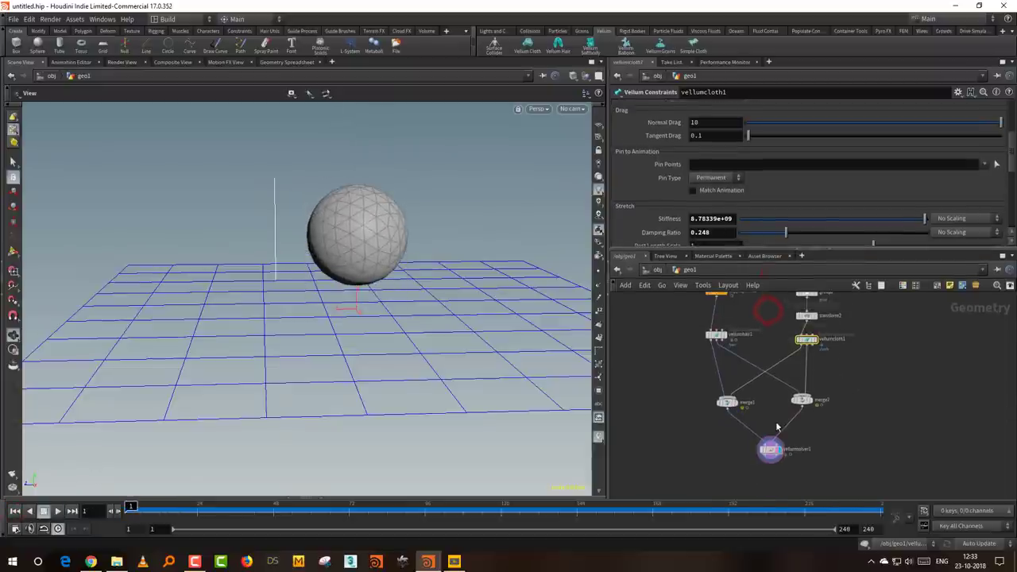
Step: Set the glue constraint's Max Search Dist to 0.036 inside vellumsolver1 and replay the swing
double_click(772, 451)
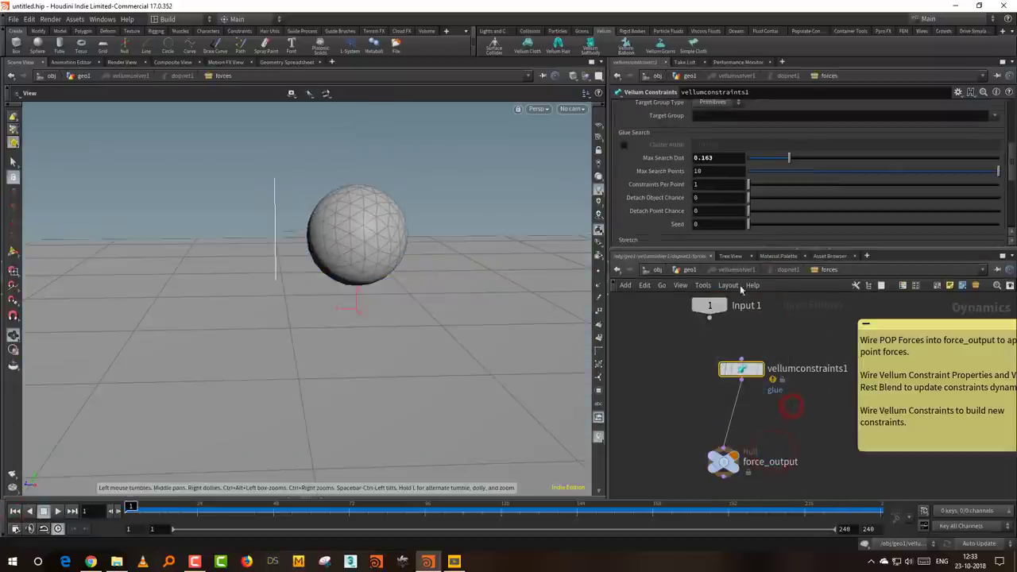
click(757, 158)
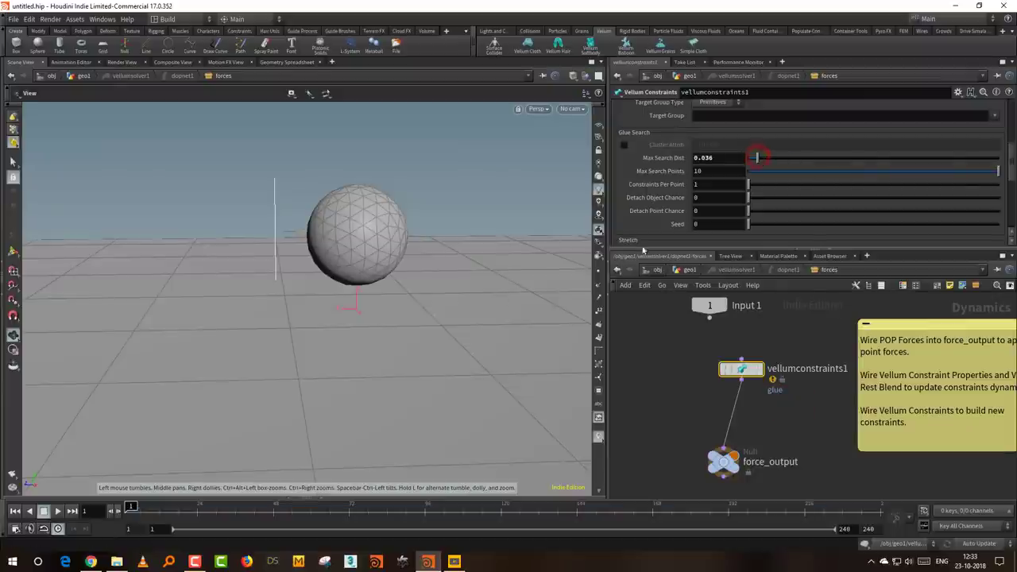
click(57, 512)
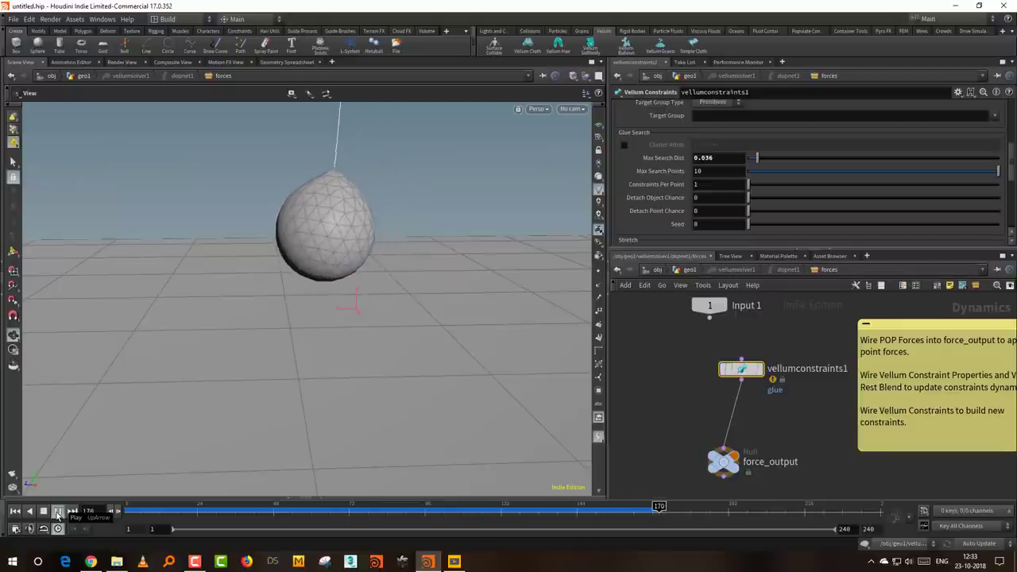
alt+drag(386, 272, 421, 268)
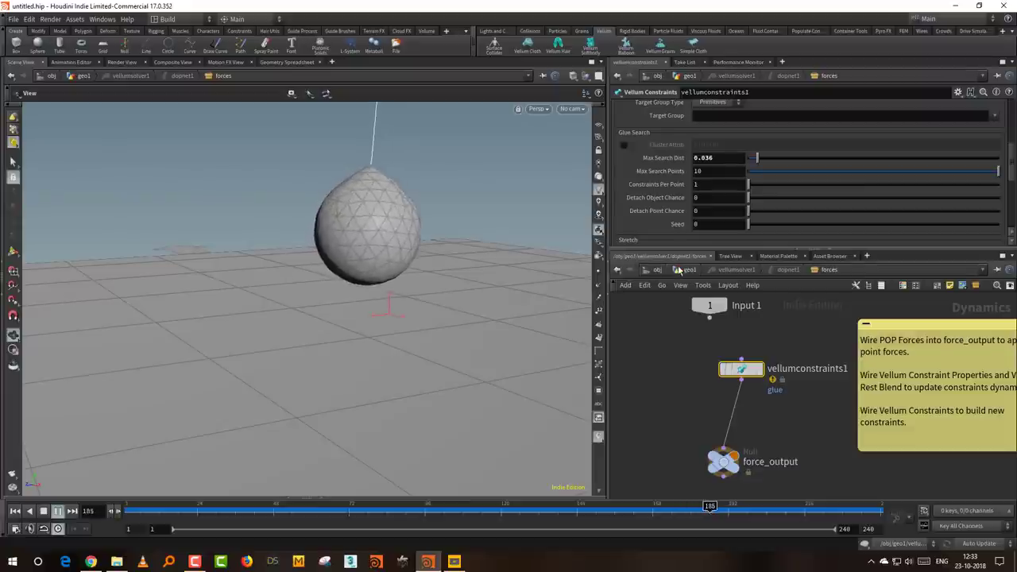
click(688, 269)
click(48, 511)
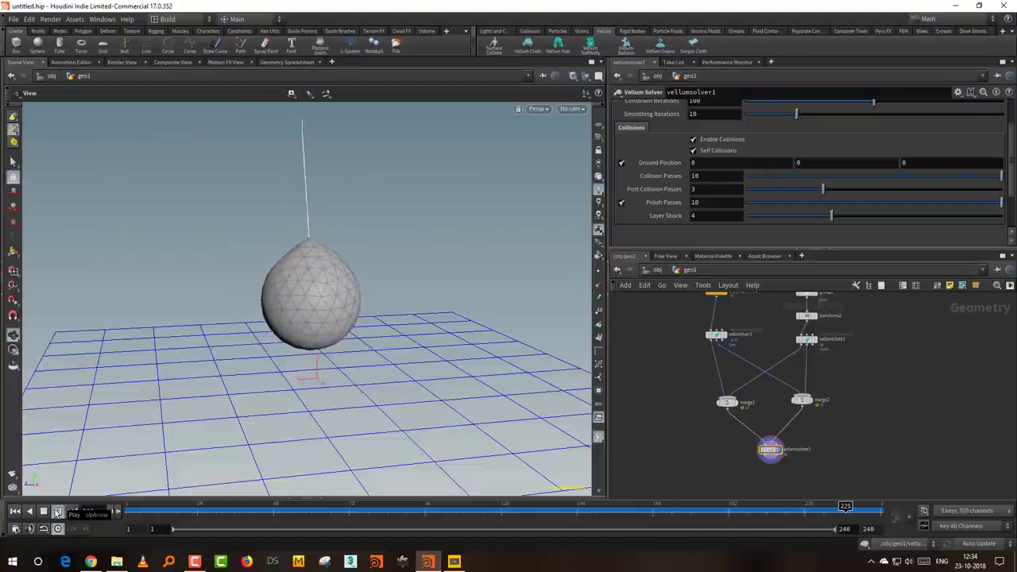
click(194, 561)
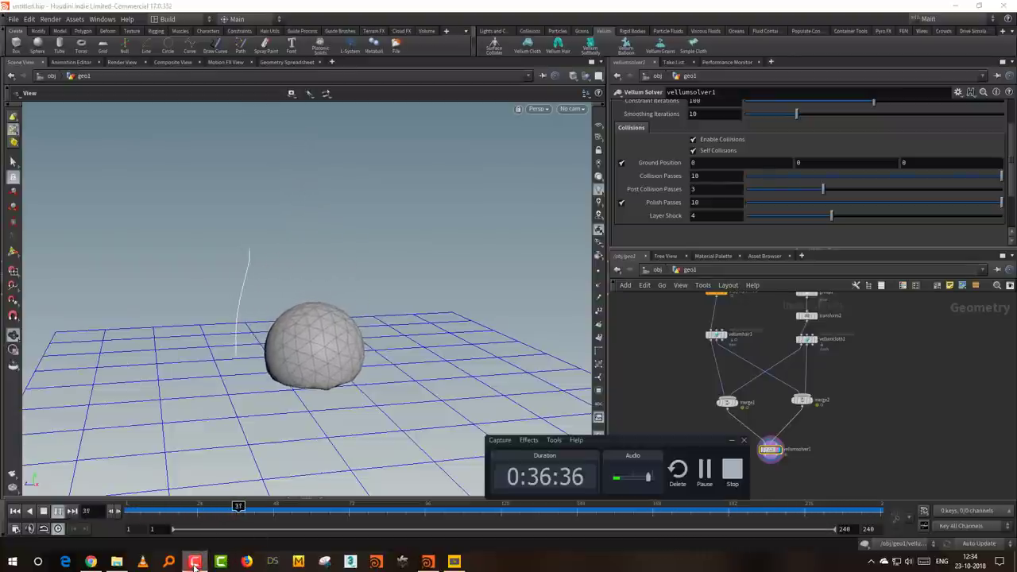
click(521, 390)
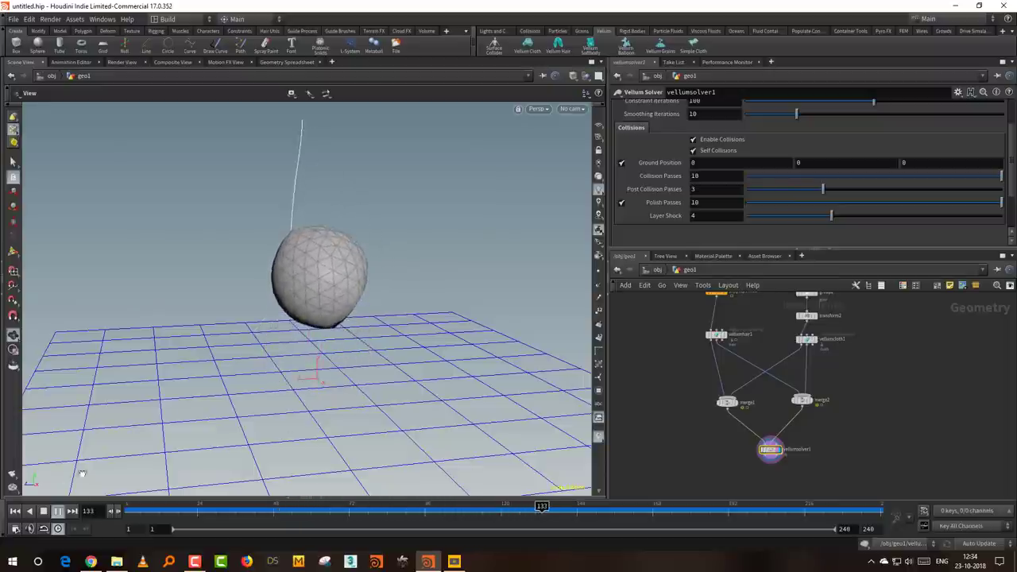
click(42, 511)
click(14, 511)
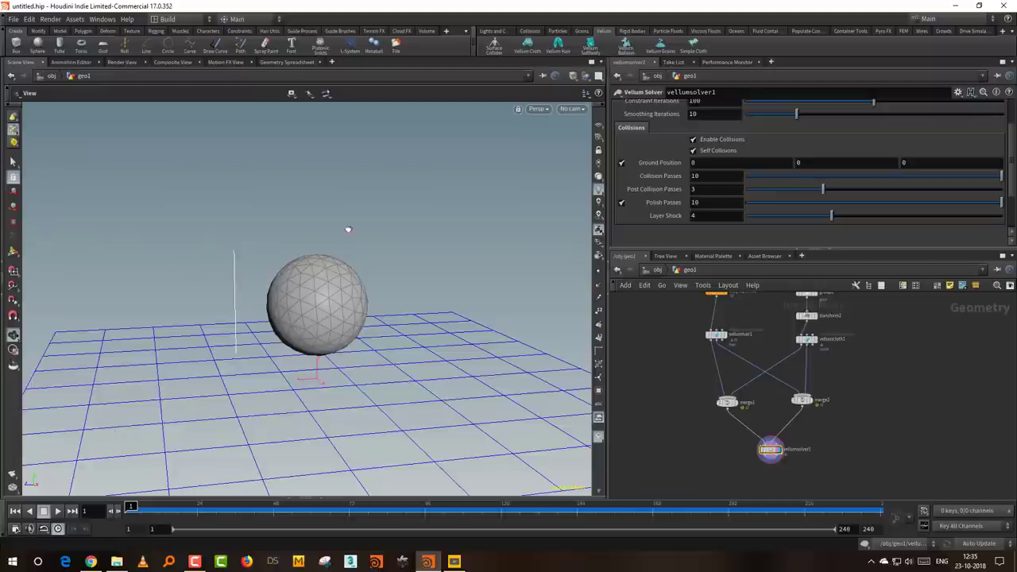
drag(350, 227, 357, 249)
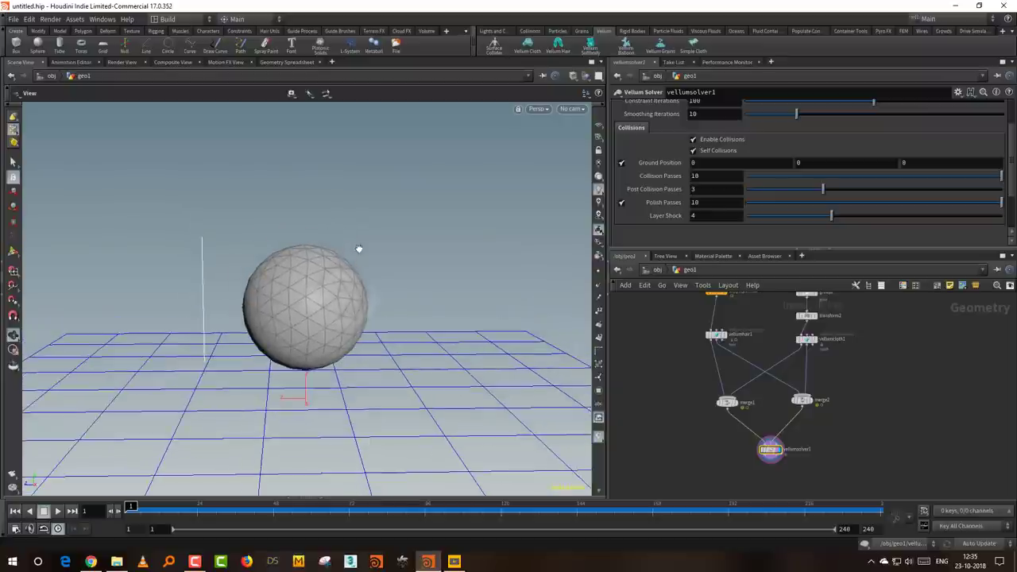